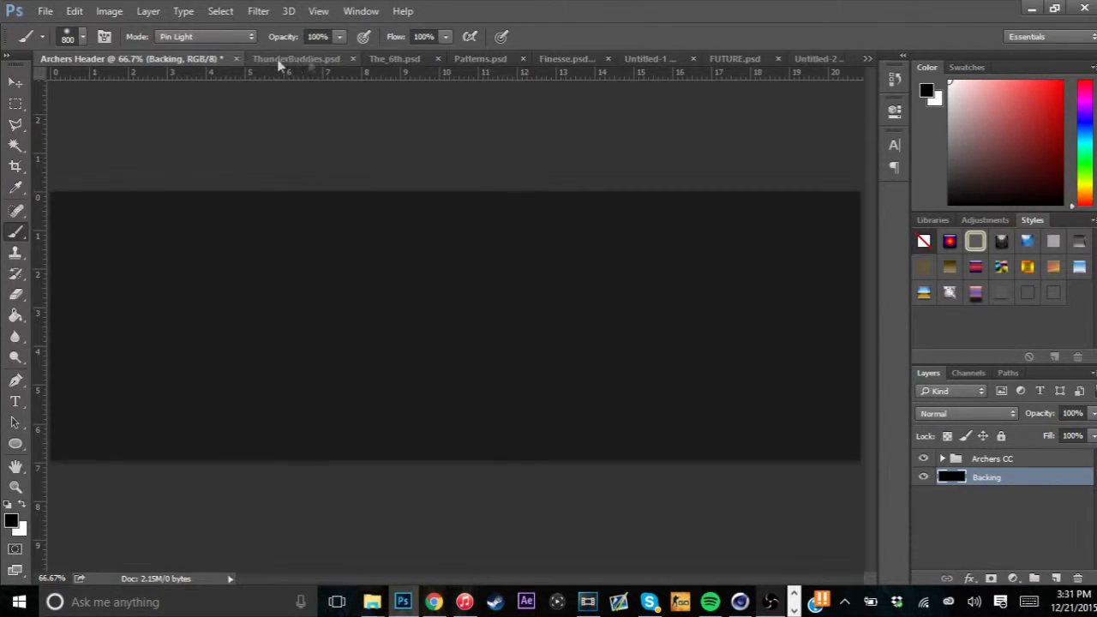
In Finesse.psd, hide the Creative and Exclusive layer groups and collapse the Exclusive group
{"action": "left_click", "coordinate": [538, 60]}
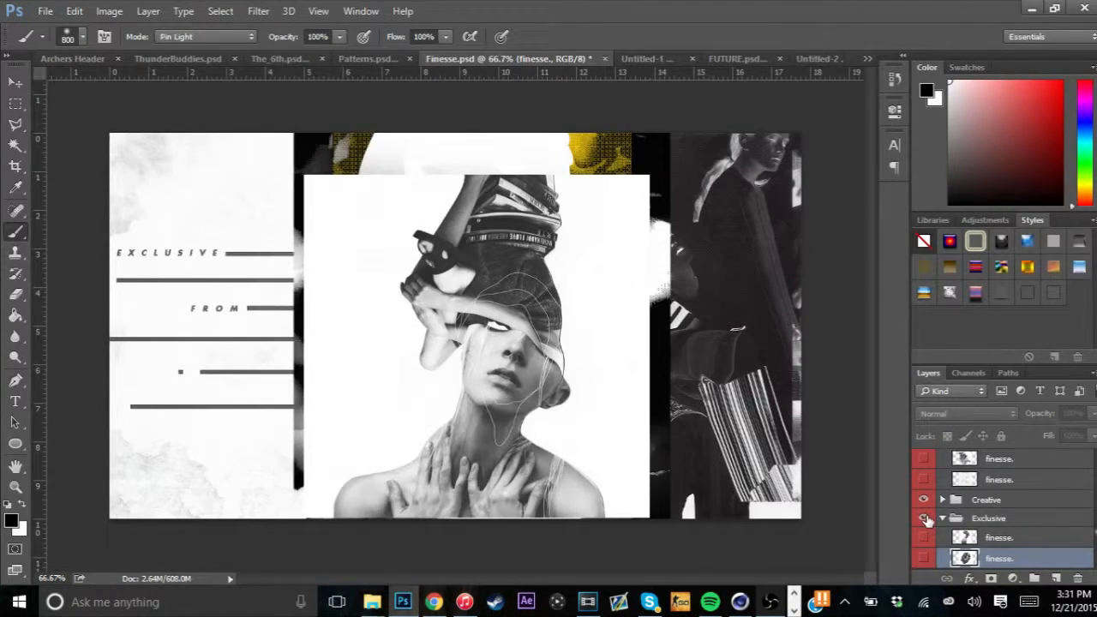
{"action": "left_click", "coordinate": [924, 500]}
{"action": "left_click", "coordinate": [943, 517]}
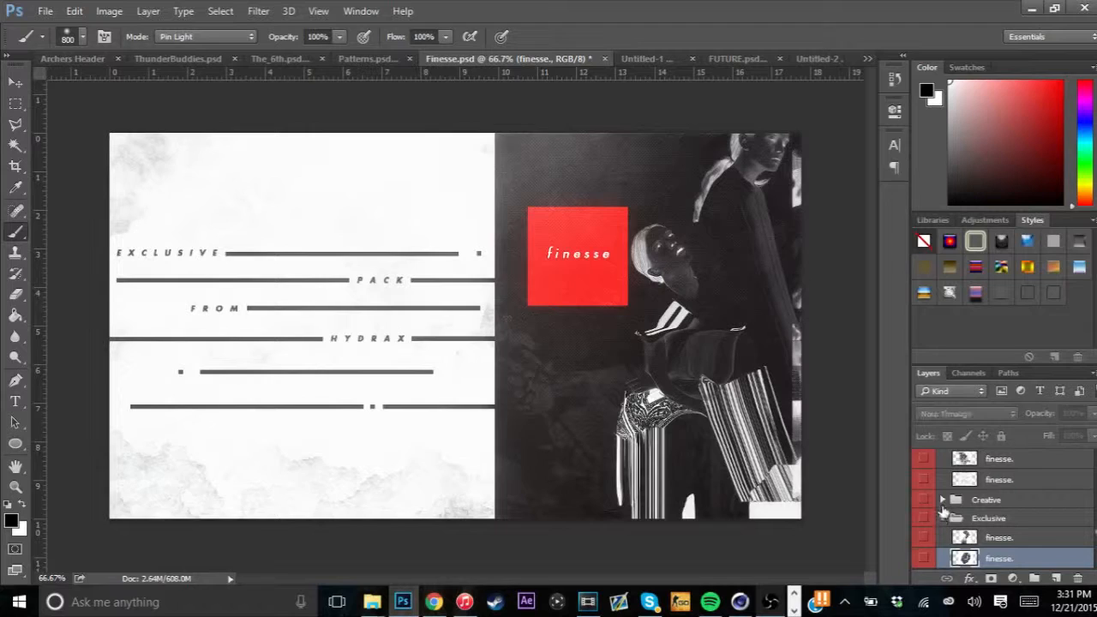
Collapse the Black & White and Glitch layer groups and hide the Black & White group
{"action": "scroll", "coordinate": [941, 509], "scroll_direction": "up", "scroll_amount": 1}
{"action": "scroll", "coordinate": [941, 509], "scroll_direction": "up", "scroll_amount": 6}
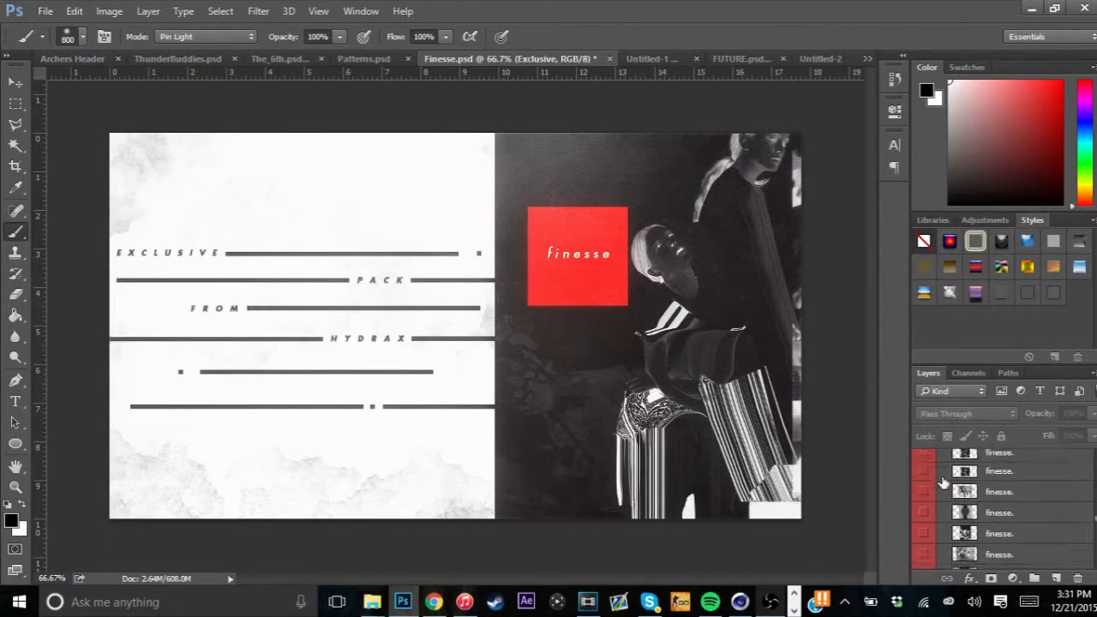
{"action": "scroll", "coordinate": [941, 480], "scroll_direction": "up", "scroll_amount": 3}
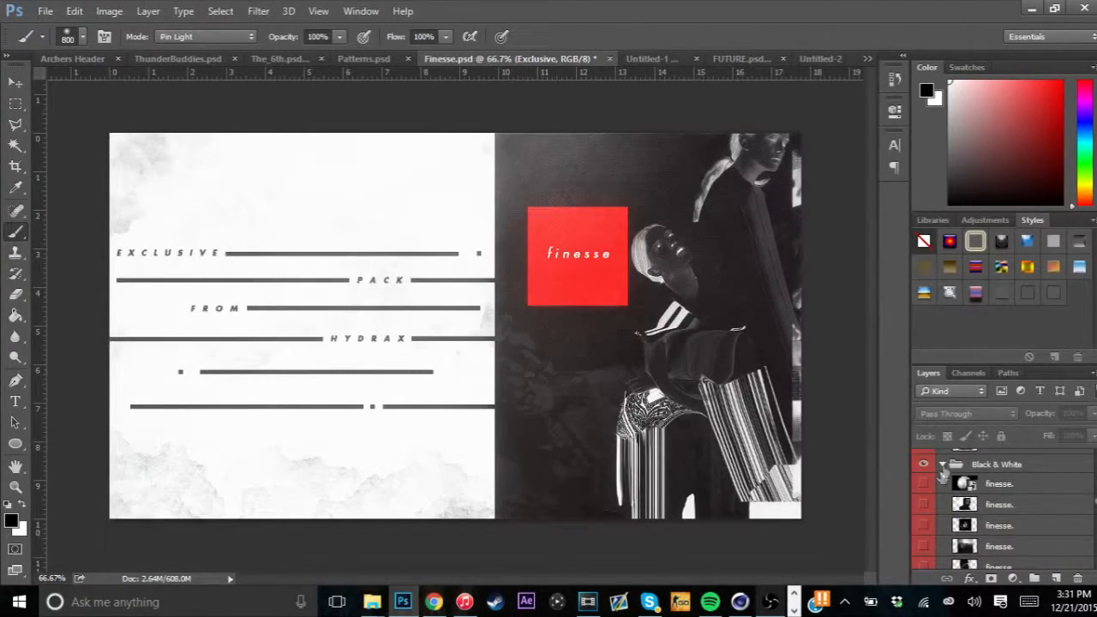
{"action": "left_click", "coordinate": [942, 463]}
{"action": "left_click", "coordinate": [923, 464]}
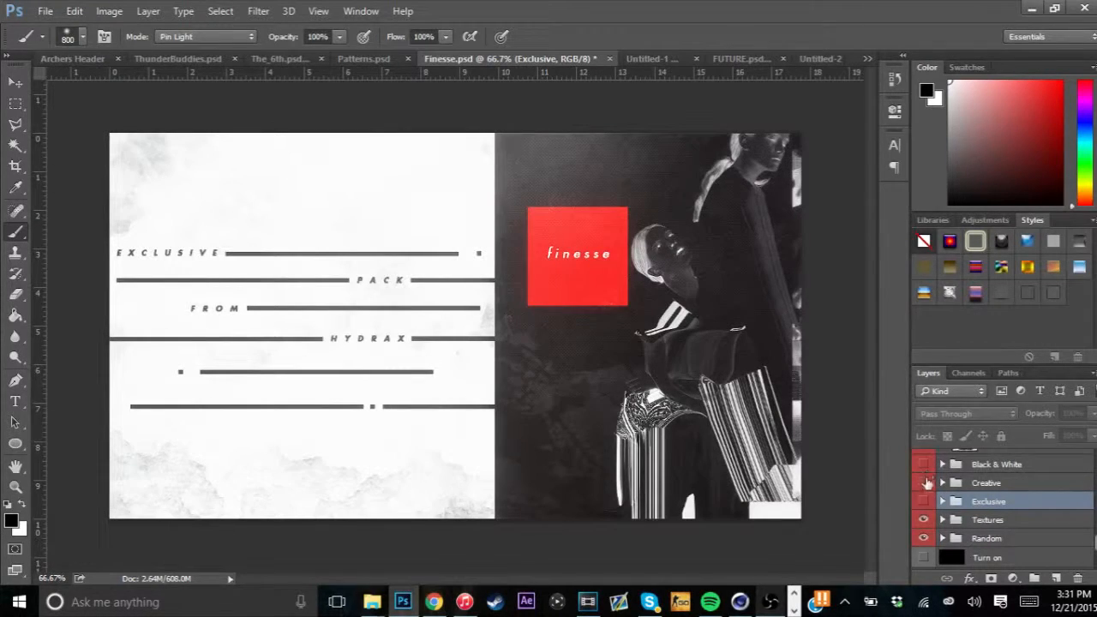
{"action": "scroll", "coordinate": [930, 512], "scroll_direction": "up", "scroll_amount": 3}
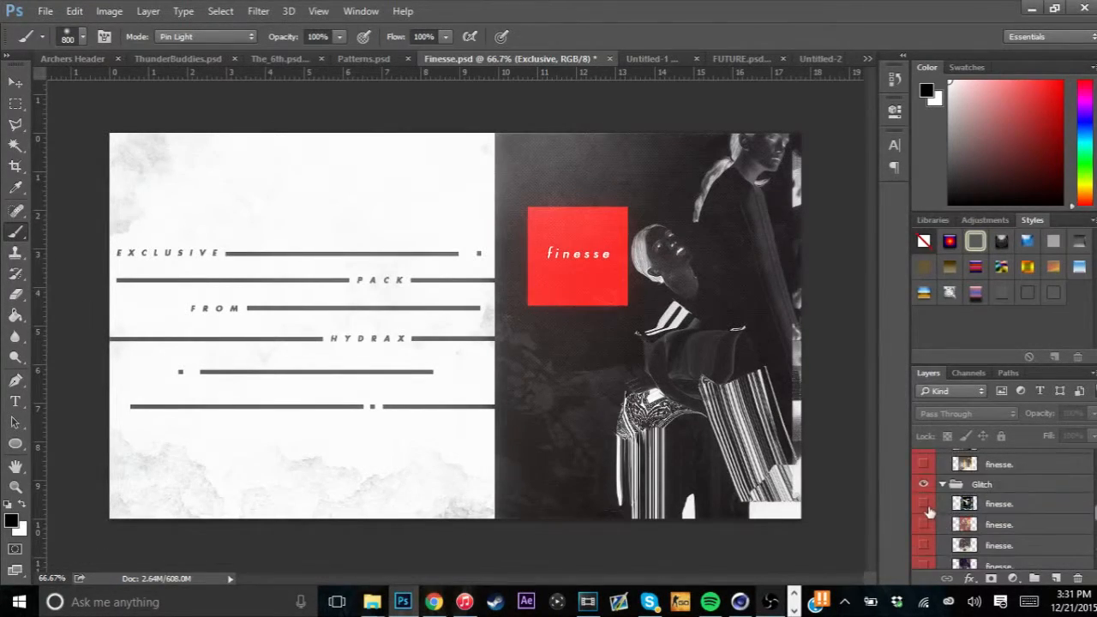
{"action": "left_click", "coordinate": [942, 485]}
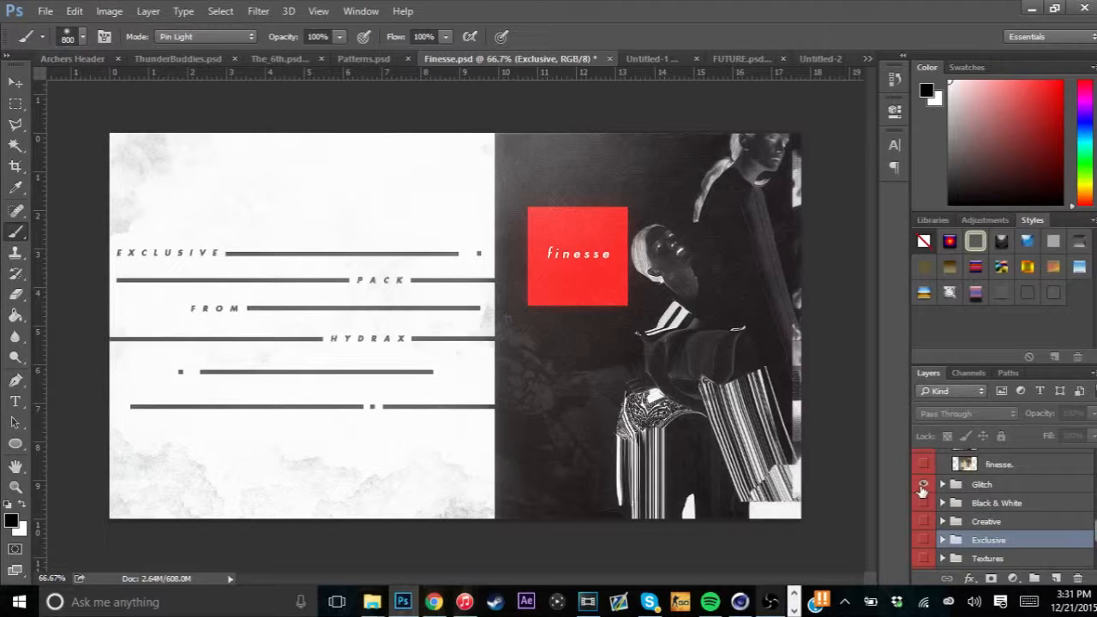
In the Archers Header document, add a new layer above the Archers CC group
{"action": "left_click", "coordinate": [71, 57]}
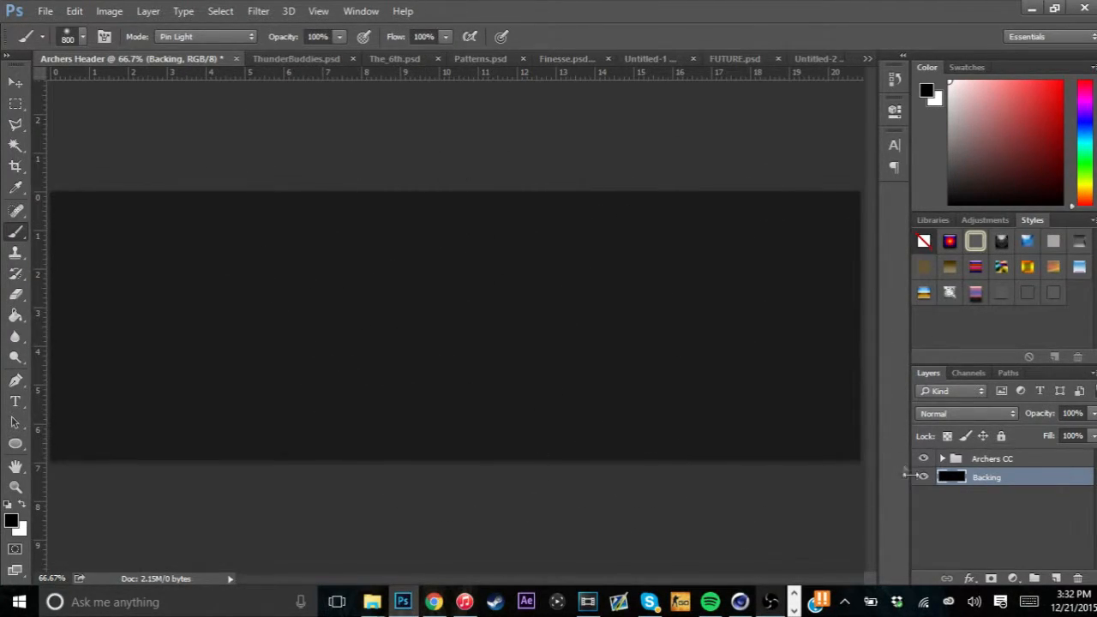
{"action": "left_click", "coordinate": [1019, 463]}
{"action": "left_click", "coordinate": [1055, 578]}
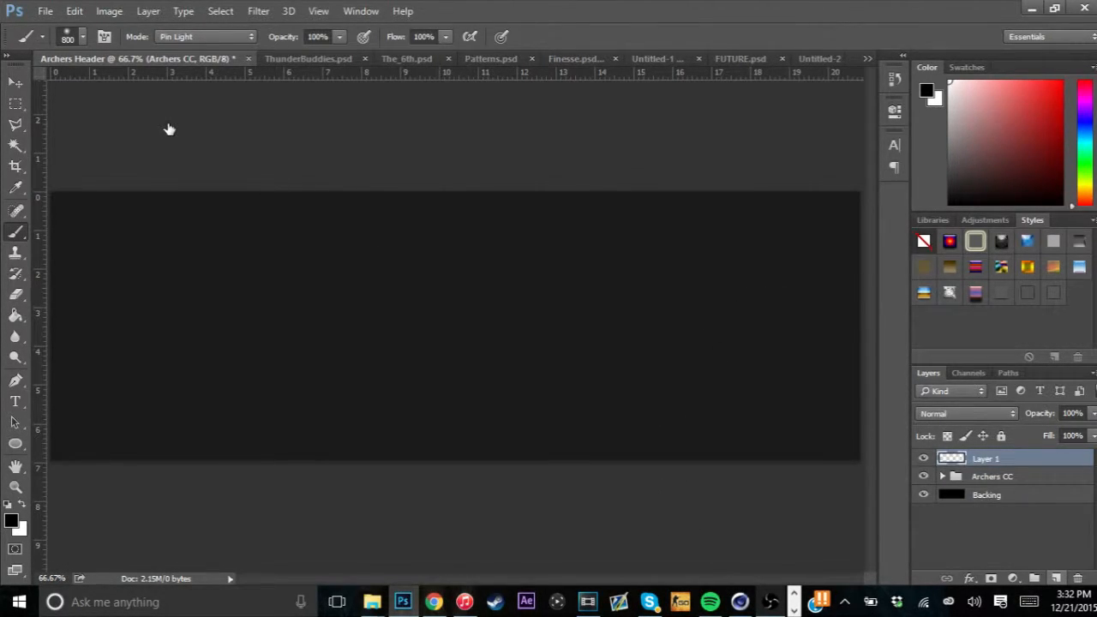
Paint a soft white glow at the canvas's upper centre with a brush of size 1000
{"action": "key", "text": "bracketright"}
{"action": "key", "text": "bracketright"}
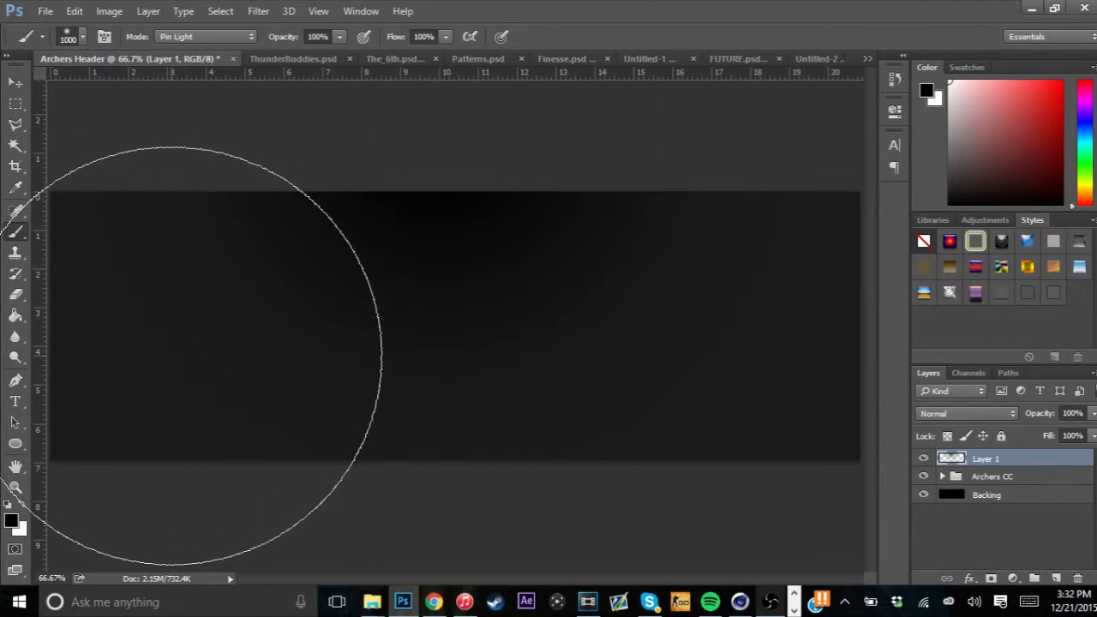
{"action": "left_click", "coordinate": [22, 505]}
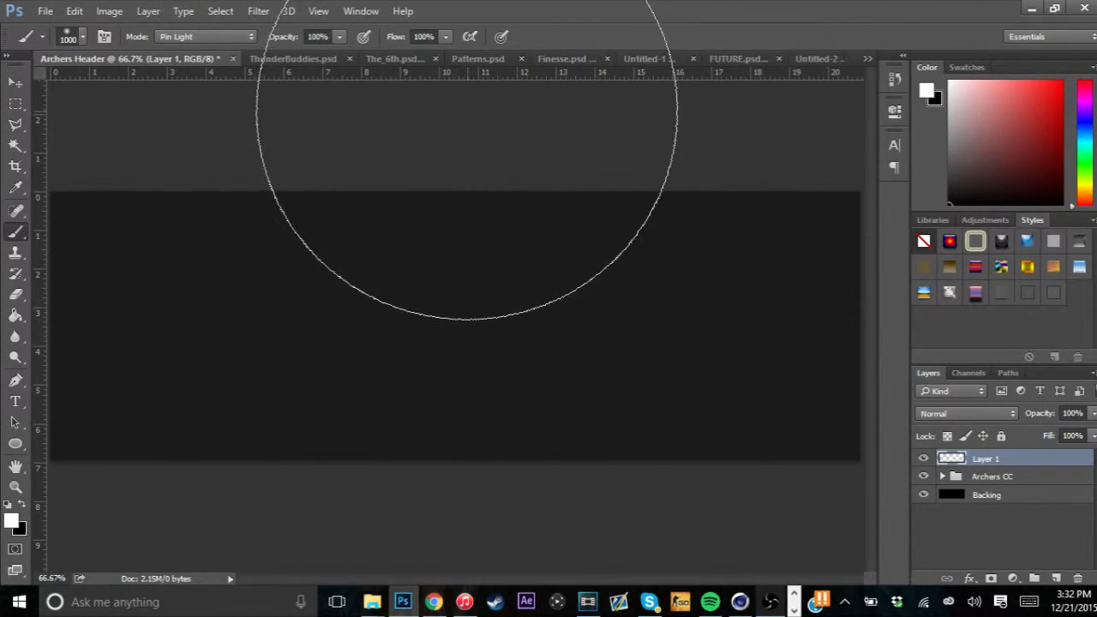
{"action": "left_click", "coordinate": [467, 116]}
Lower the glow layer's opacity to 27%
{"action": "left_click", "coordinate": [1092, 414]}
{"action": "left_click_drag", "start_coordinate": [1092, 431], "coordinate": [1036, 440]}
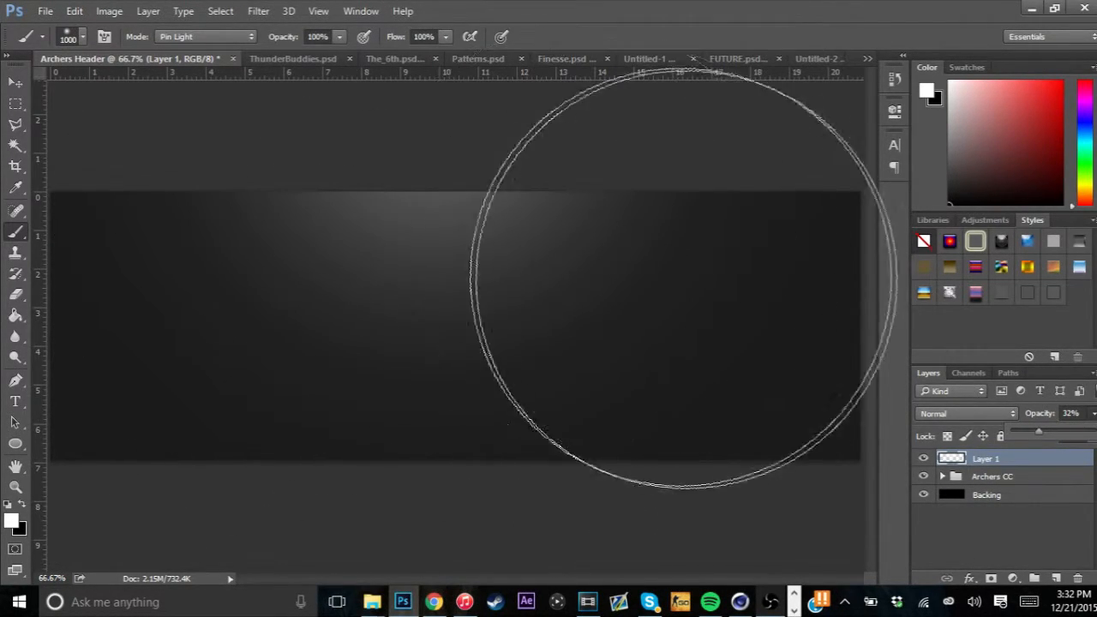
{"action": "left_click_drag", "start_coordinate": [1069, 441], "coordinate": [1046, 435]}
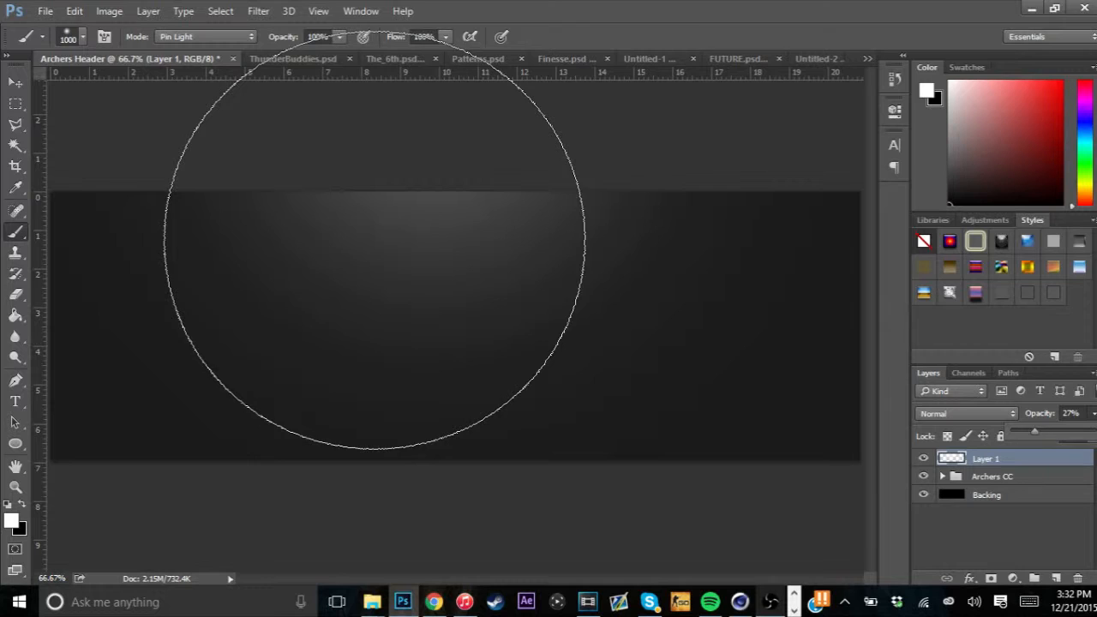
In Chrome, open the Archers portfolio's 2D Projects and examine the REFUSH header's composition and lighting, then return to Photoshop
{"action": "left_click", "coordinate": [434, 602]}
{"action": "scroll", "coordinate": [591, 292], "scroll_direction": "up", "scroll_amount": 4}
{"action": "left_click", "coordinate": [583, 273]}
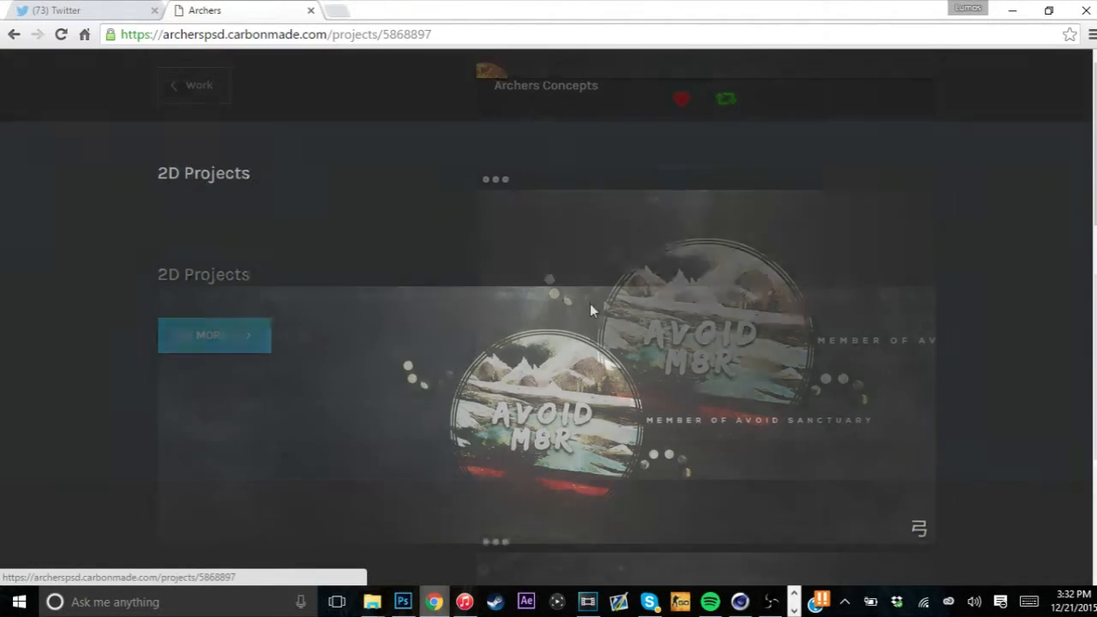
{"action": "scroll", "coordinate": [514, 300], "scroll_direction": "down", "scroll_amount": 8}
{"action": "scroll", "coordinate": [514, 300], "scroll_direction": "down", "scroll_amount": 4}
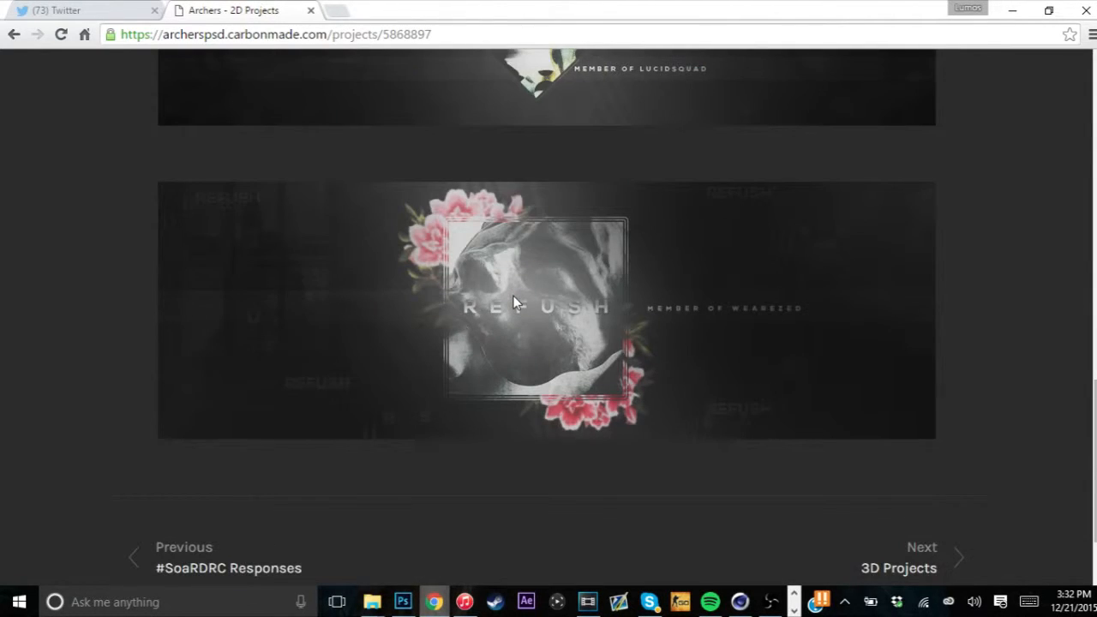
{"action": "scroll", "coordinate": [505, 308], "scroll_direction": "up", "scroll_amount": 1}
{"action": "scroll", "coordinate": [505, 308], "scroll_direction": "down", "scroll_amount": 2}
{"action": "scroll", "coordinate": [499, 163], "scroll_direction": "up", "scroll_amount": 1}
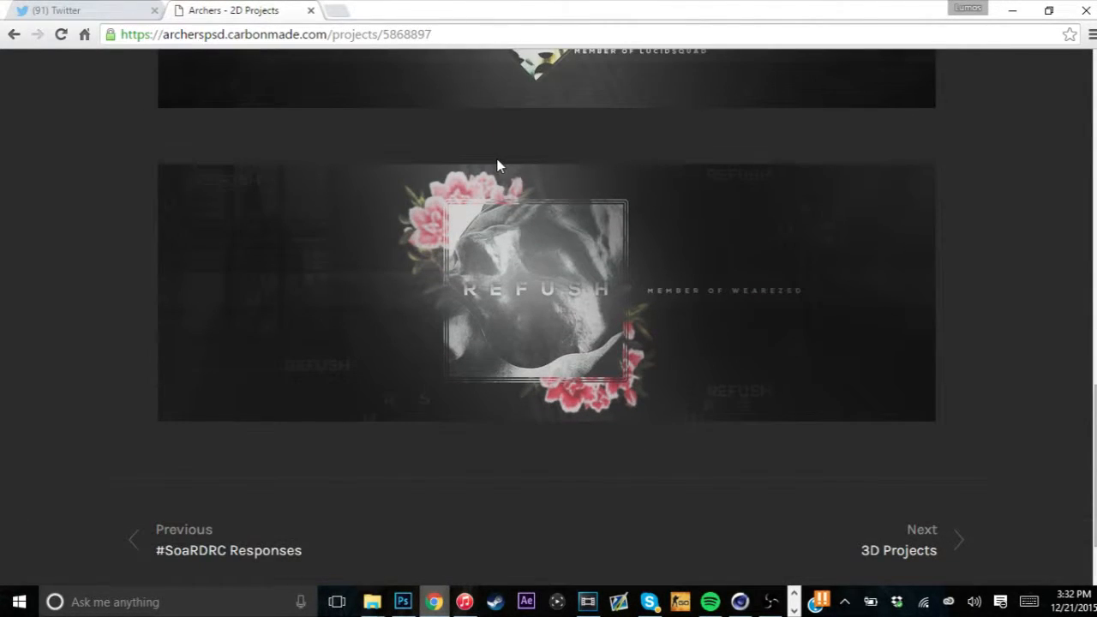
{"action": "left_click", "coordinate": [1012, 10]}
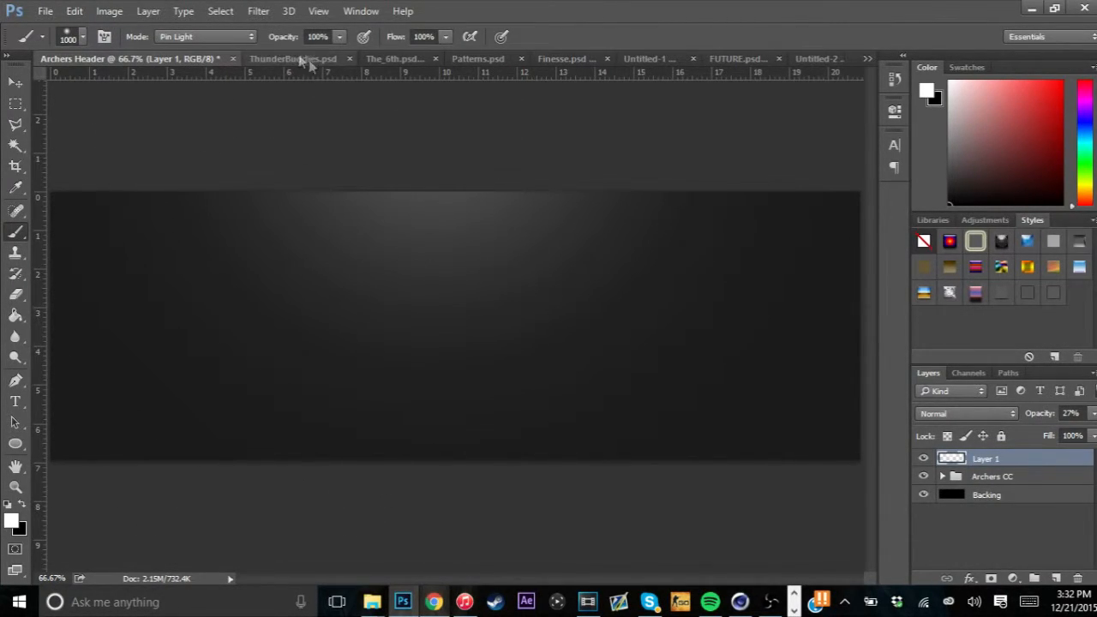
Make the Backing layer active
{"action": "left_click", "coordinate": [1016, 495]}
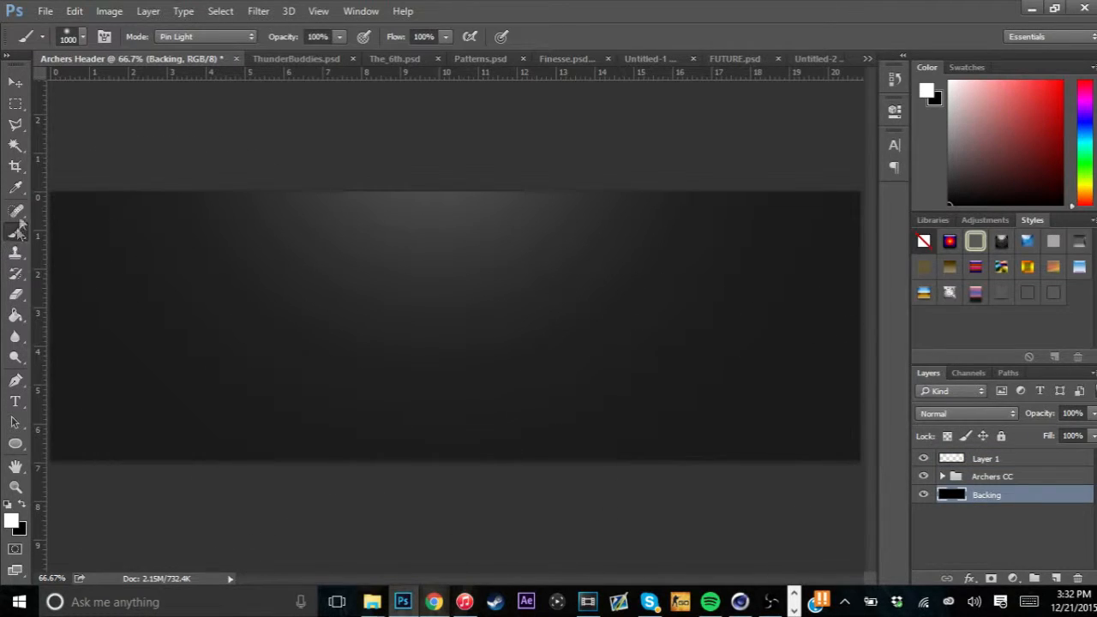
{"action": "left_click", "coordinate": [15, 104]}
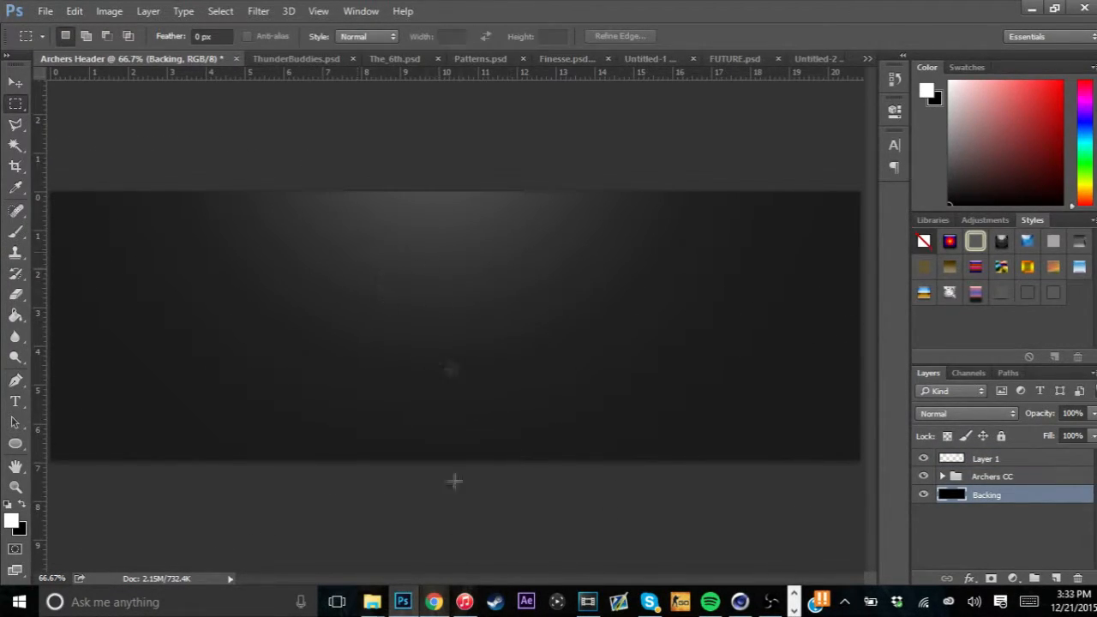
{"action": "left_click_drag", "start_coordinate": [375, 263], "coordinate": [540, 369]}
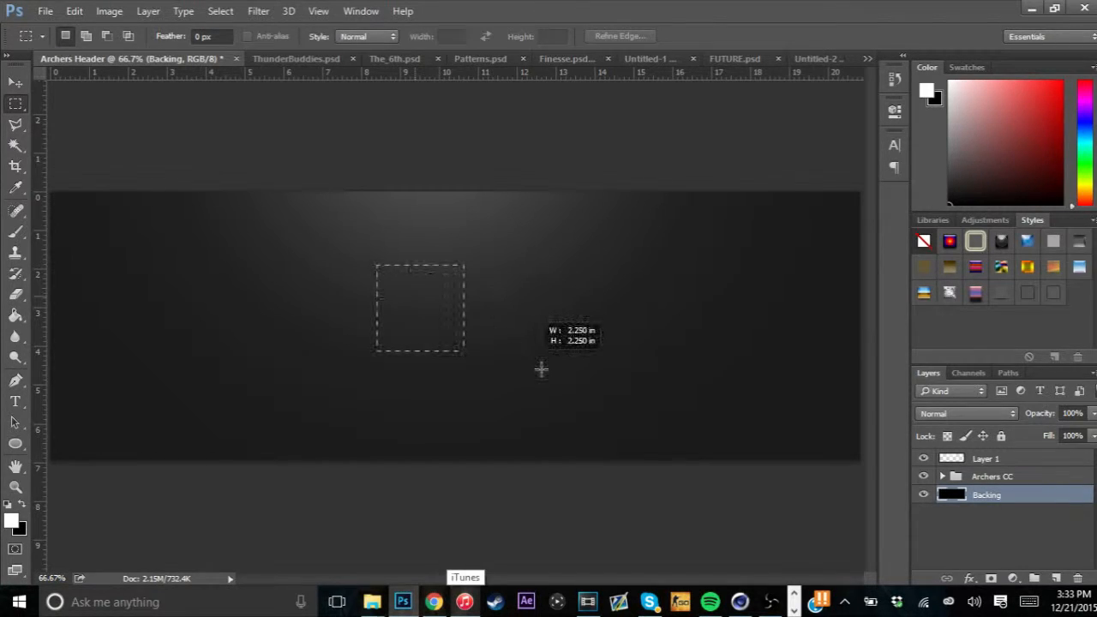
{"action": "left_click", "coordinate": [541, 369]}
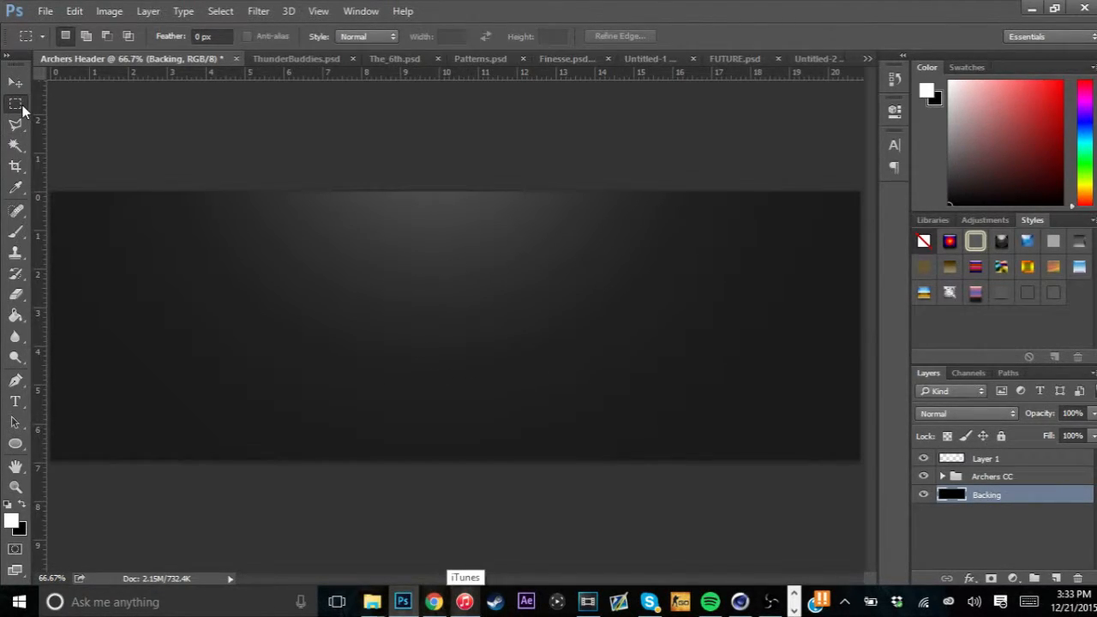
Draw a circular marquee selection about 4.7 in across and centre it on the guides in the middle of the canvas
{"action": "right_click", "coordinate": [16, 104]}
{"action": "left_click", "coordinate": [74, 117]}
{"action": "left_click_drag", "start_coordinate": [399, 271], "coordinate": [442, 331]}
{"action": "key", "text": "ctrl+semicolon"}
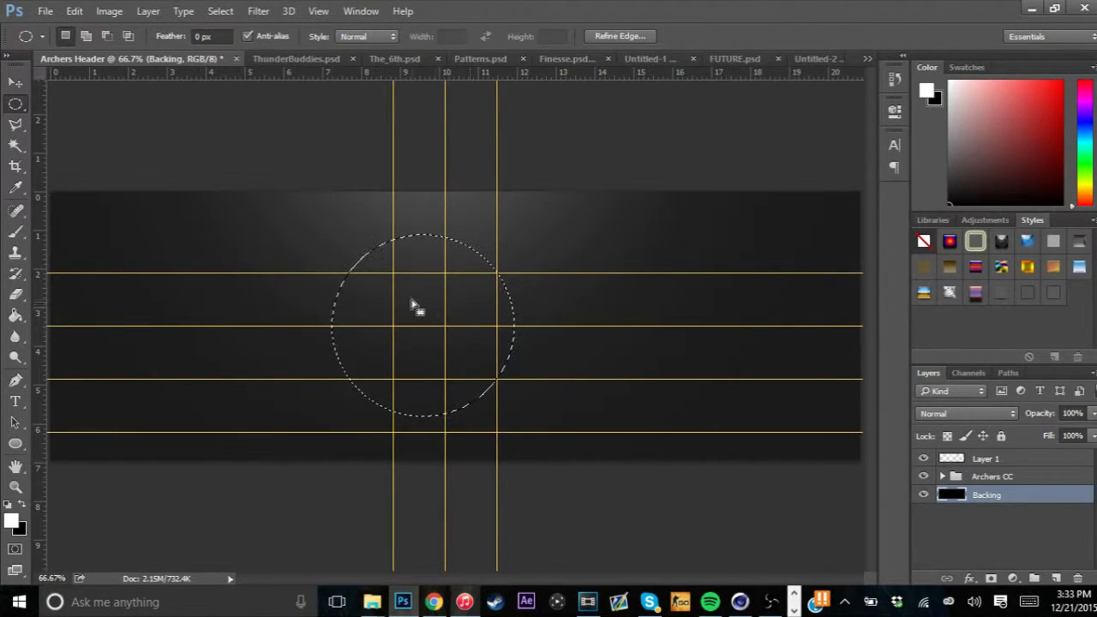
{"action": "left_click_drag", "start_coordinate": [417, 306], "coordinate": [438, 309]}
{"action": "key", "text": "ctrl+h"}
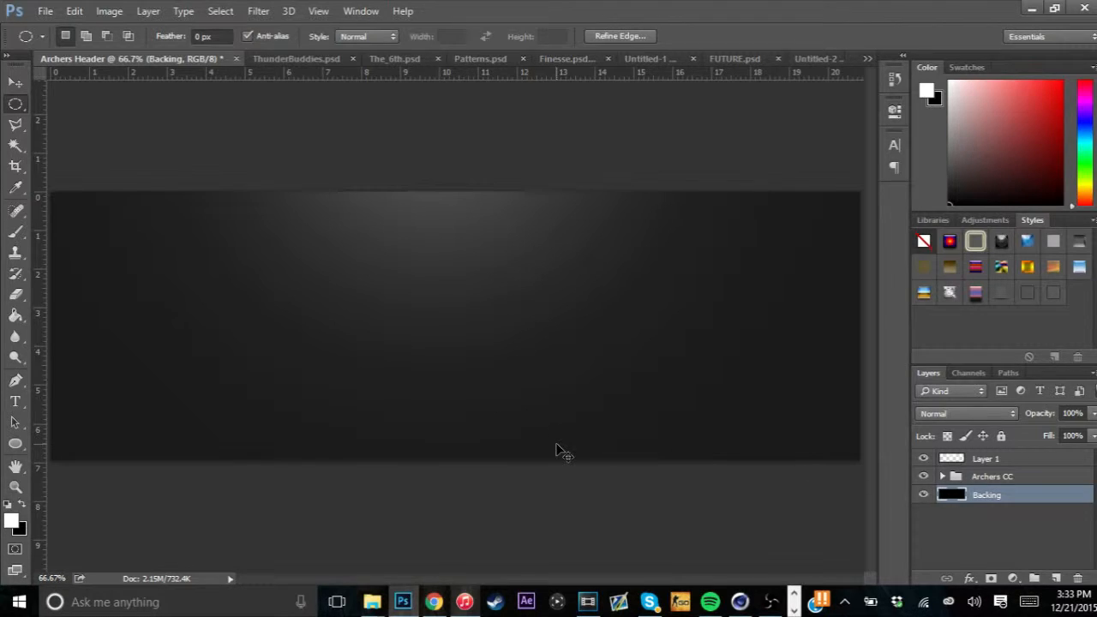
{"action": "key", "text": "ctrl+h"}
Paint the circular selection solid white on a new layer above Backing, then remove the selection and hide the guides
{"action": "left_click", "coordinate": [1055, 579]}
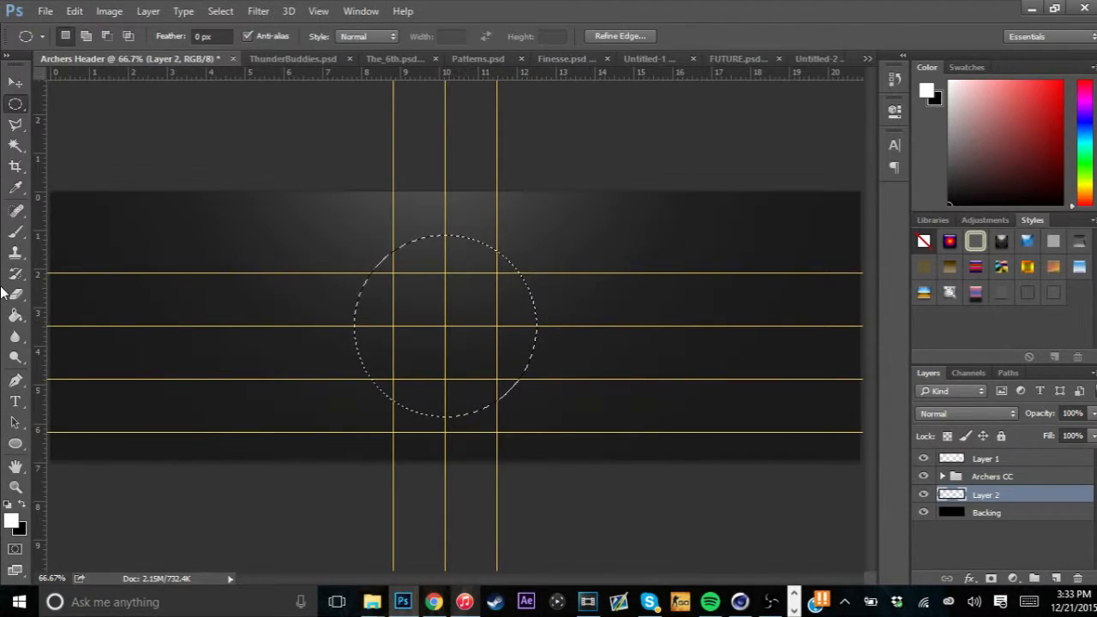
{"action": "key", "text": "b"}
{"action": "left_click", "coordinate": [383, 386]}
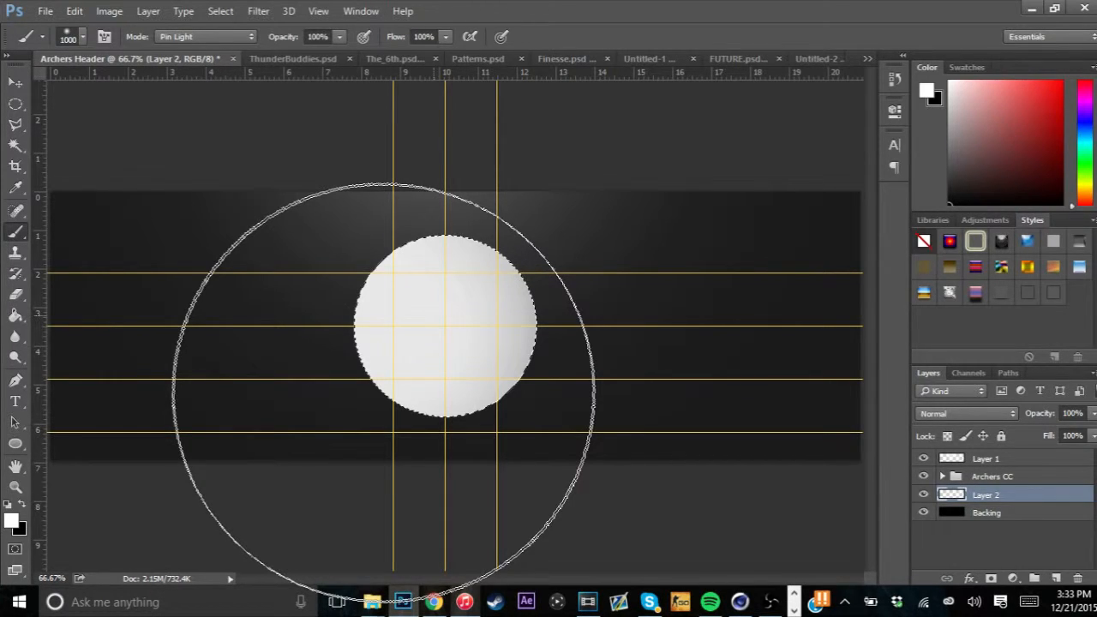
{"action": "key", "text": "ctrl+h"}
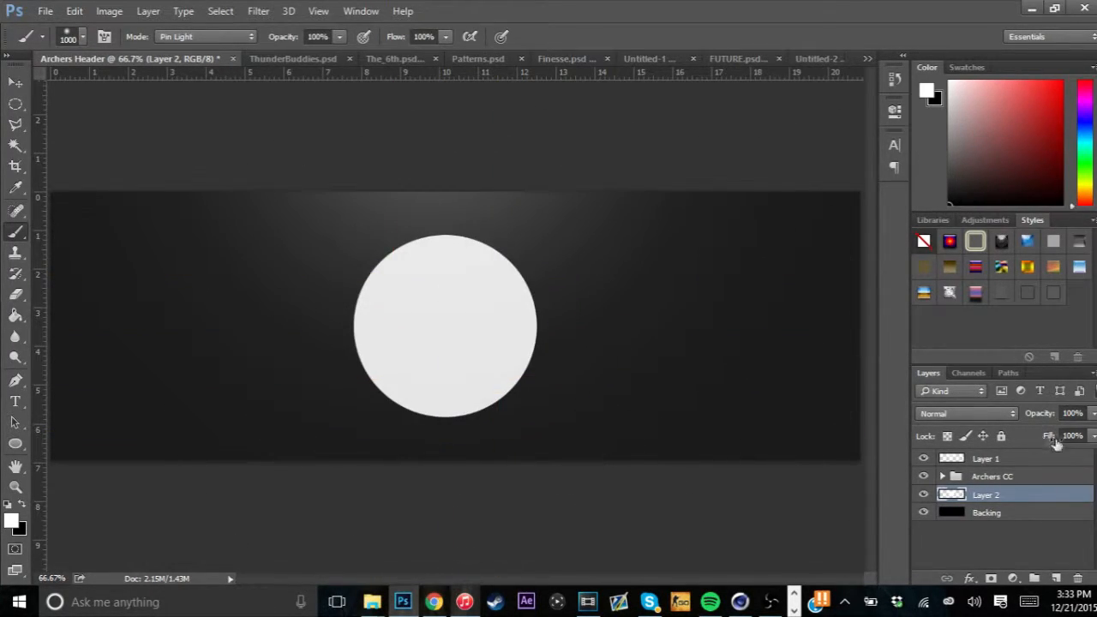
{"action": "mouse_move", "coordinate": [1089, 420]}
{"action": "left_mouse_down"}
{"action": "mouse_move", "coordinate": [1088, 431]}
{"action": "mouse_move", "coordinate": [1062, 432]}
{"action": "mouse_move", "coordinate": [1094, 428]}
{"action": "left_mouse_up"}
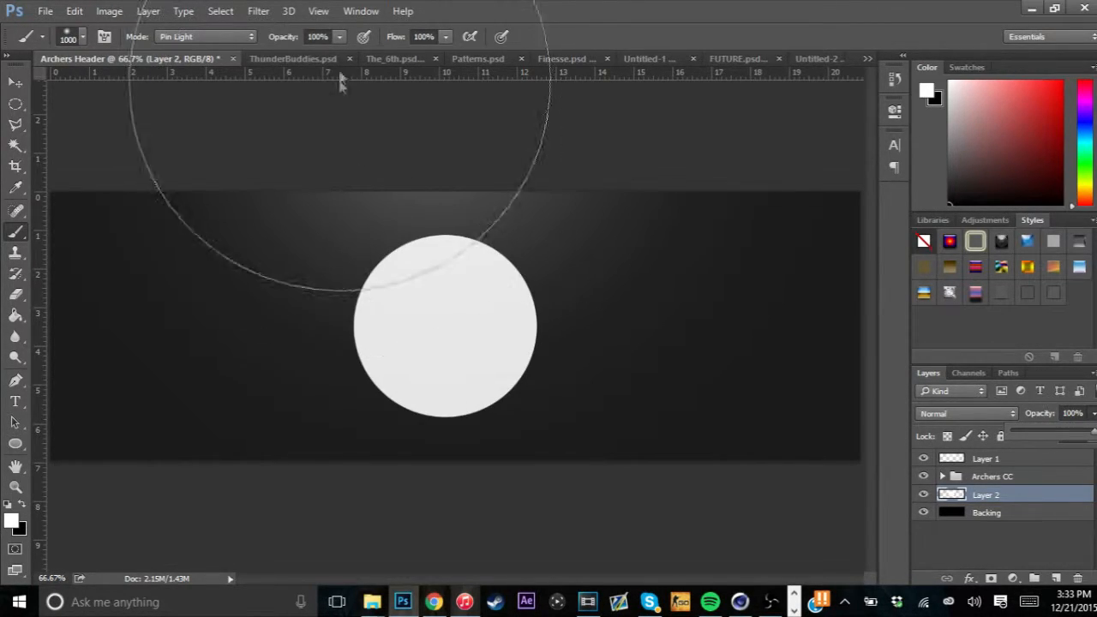
Reorder the open documents so Finesse.psd follows Archers Header, and expand the Exclusive group in Finesse.psd
{"action": "left_click_drag", "start_coordinate": [580, 61], "coordinate": [295, 66]}
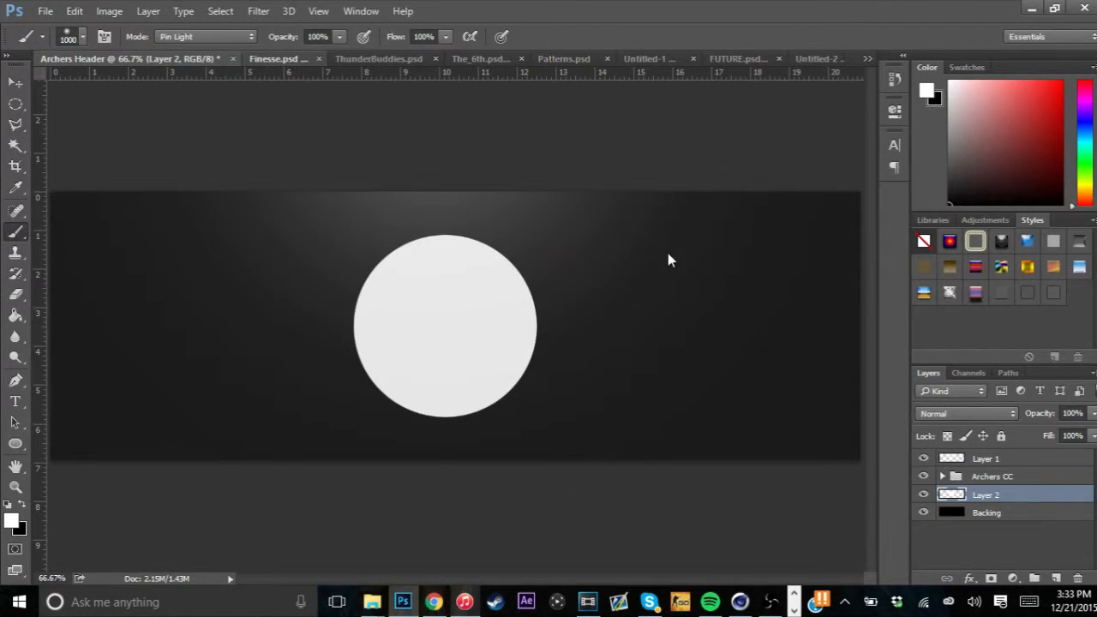
{"action": "scroll", "coordinate": [943, 488], "scroll_direction": "down", "scroll_amount": 3}
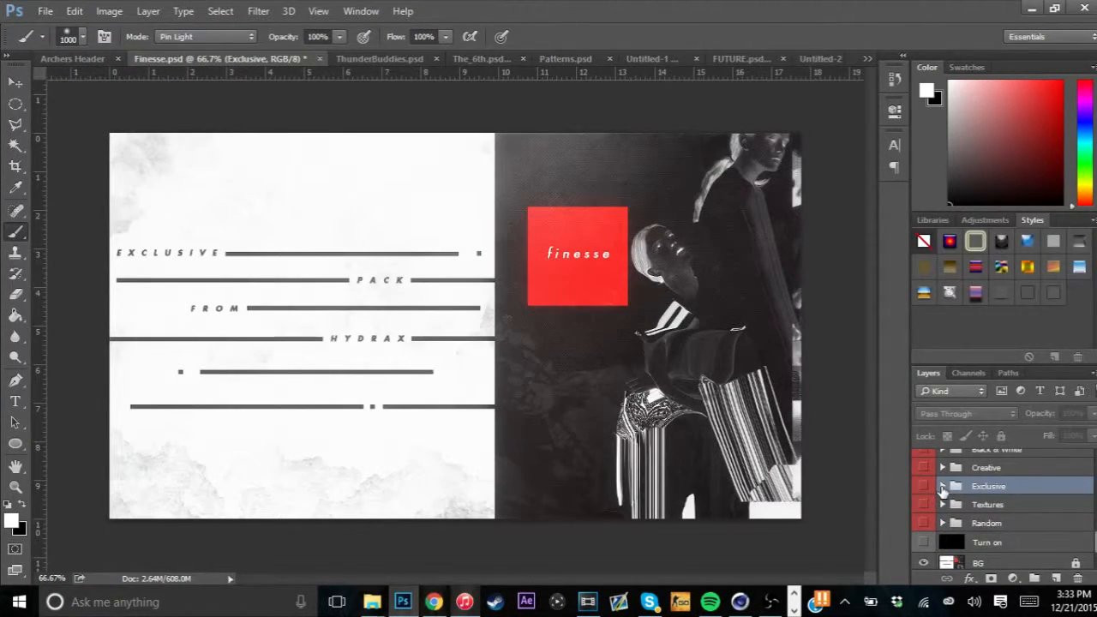
{"action": "left_click", "coordinate": [943, 486]}
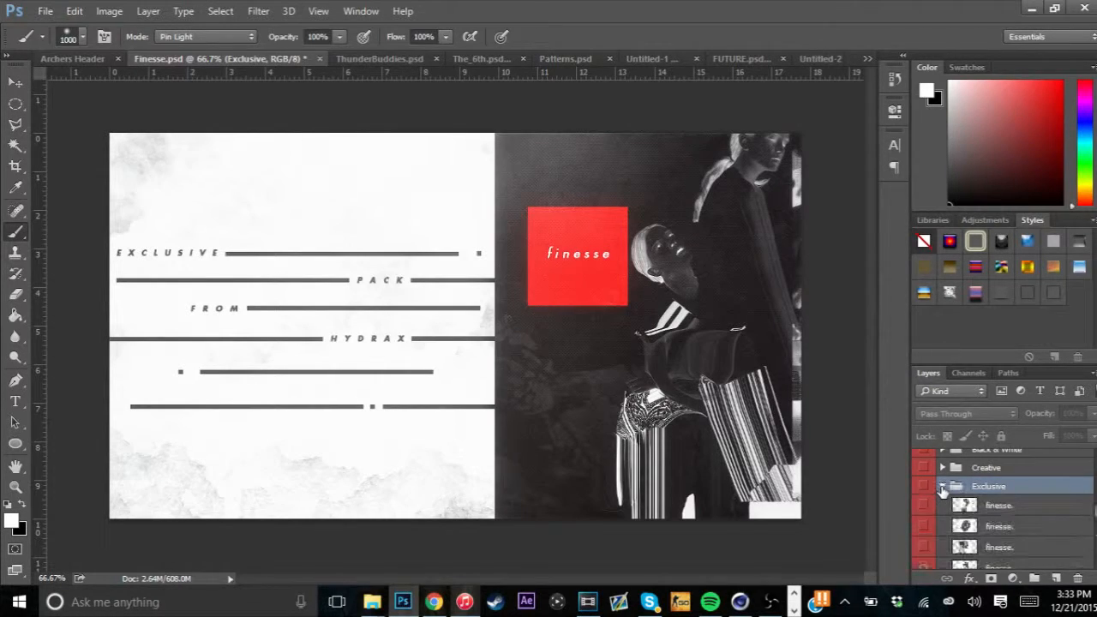
{"action": "scroll", "coordinate": [934, 492], "scroll_direction": "down", "scroll_amount": 5}
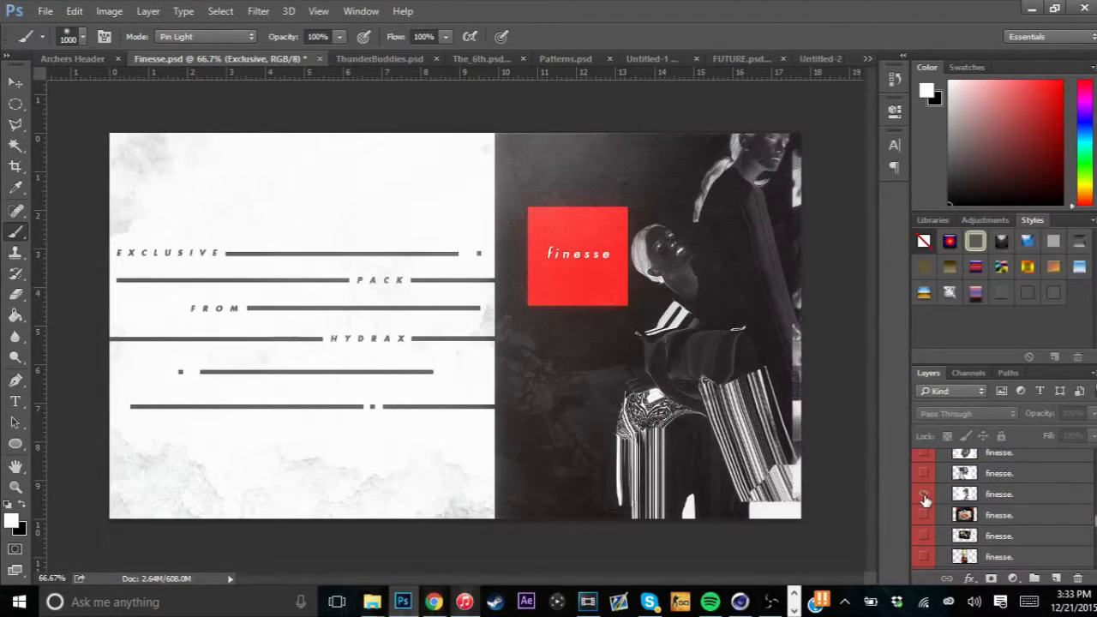
Preview the images in the Exclusive group one at a time to compare candidates for the header
{"action": "left_click", "coordinate": [924, 494]}
{"action": "left_click", "coordinate": [924, 495]}
{"action": "scroll", "coordinate": [924, 495], "scroll_direction": "down", "scroll_amount": 2}
{"action": "left_click", "coordinate": [924, 506]}
{"action": "scroll", "coordinate": [923, 507], "scroll_direction": "up", "scroll_amount": 2}
{"action": "left_click", "coordinate": [924, 494]}
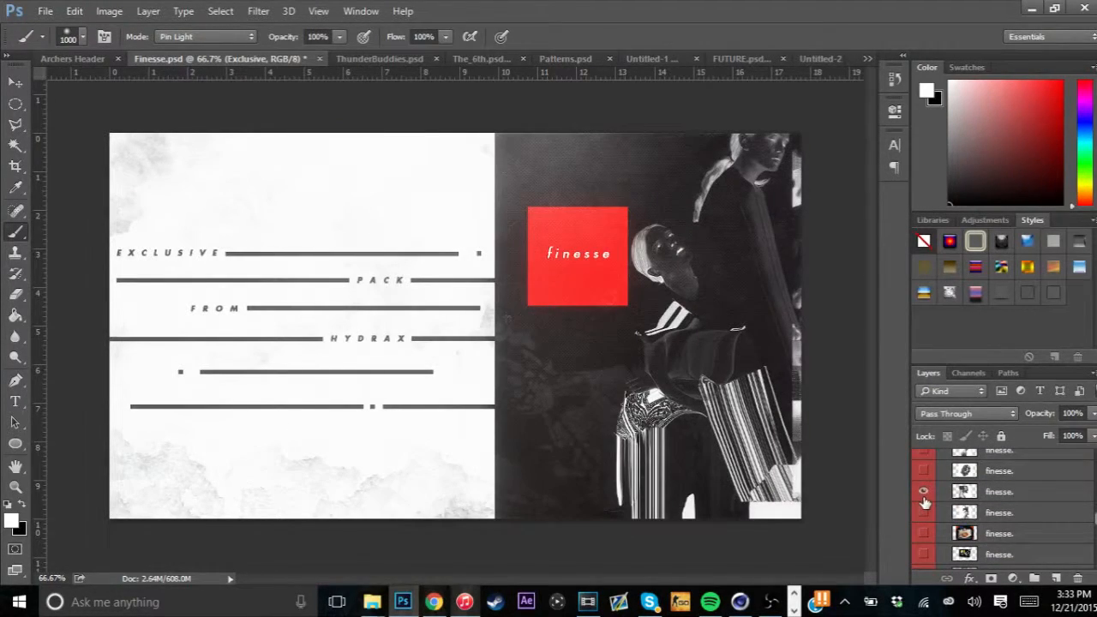
{"action": "left_click", "coordinate": [923, 490]}
{"action": "left_click", "coordinate": [924, 471]}
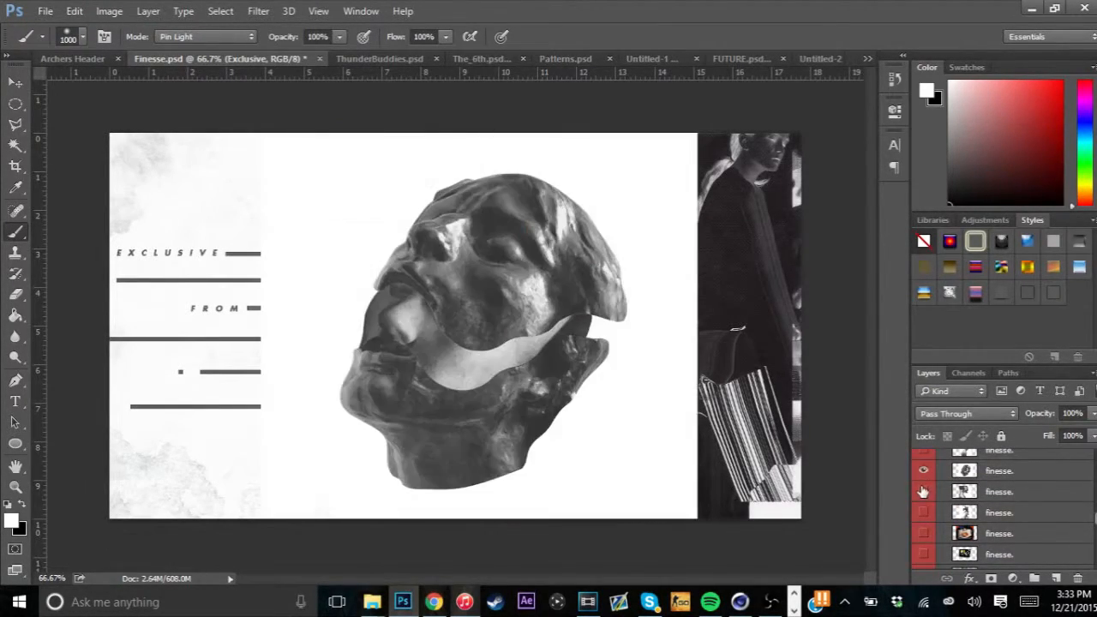
{"action": "left_click", "coordinate": [923, 473]}
{"action": "left_click", "coordinate": [924, 494]}
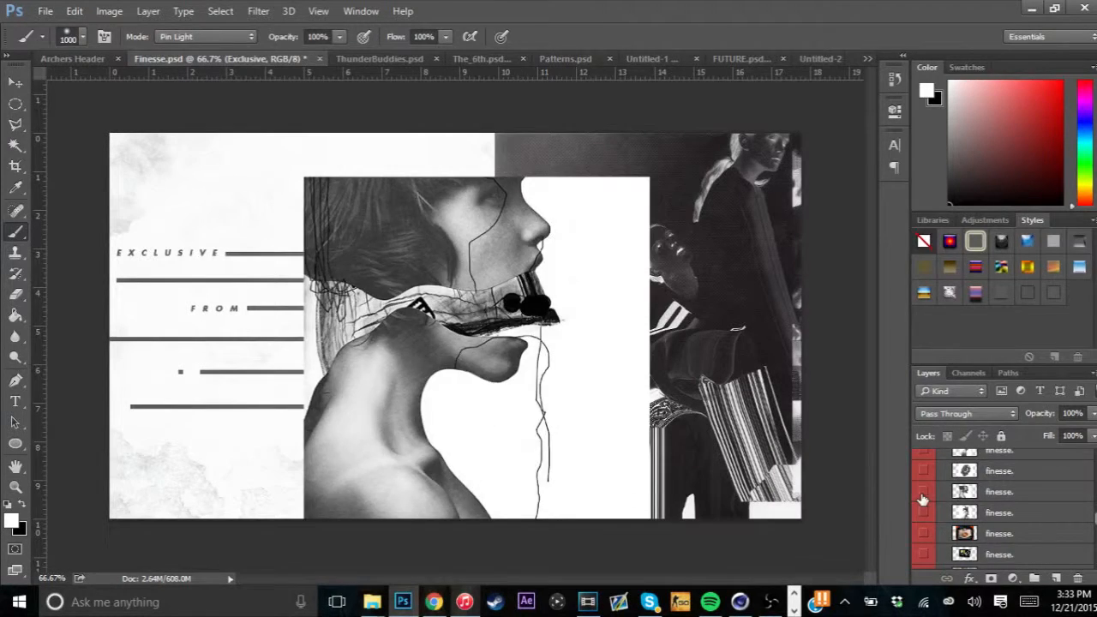
Hide the profile collage and show the orange-lips collage layer in the Exclusive group
{"action": "left_click", "coordinate": [922, 499]}
{"action": "scroll", "coordinate": [922, 499], "scroll_direction": "down", "scroll_amount": 2}
{"action": "left_click", "coordinate": [924, 479]}
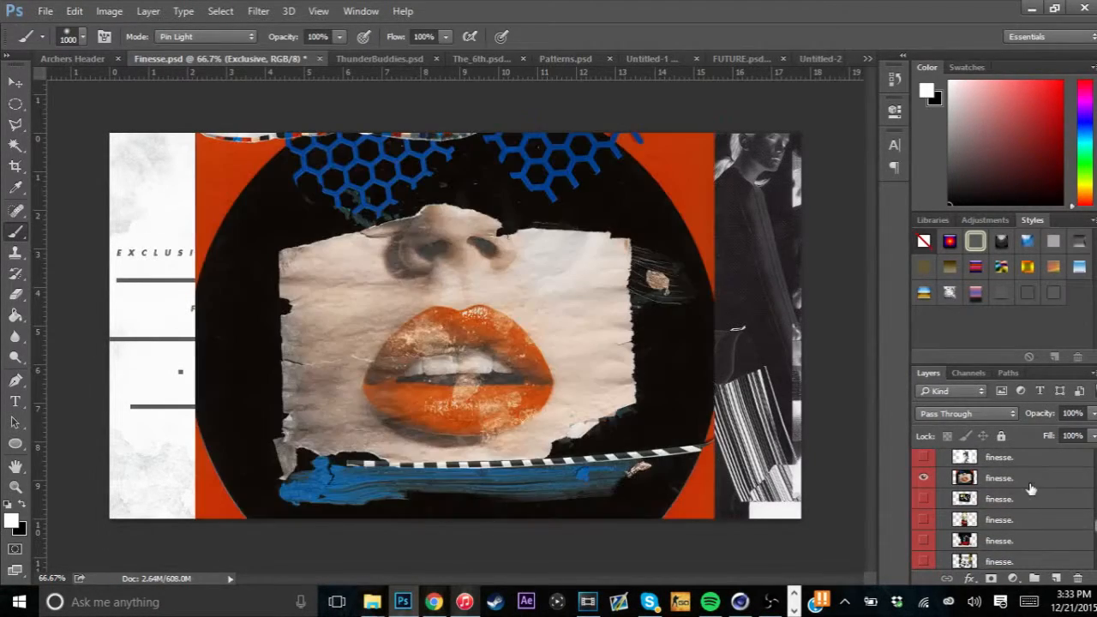
Copy the orange-lips collage layer from Finesse.psd into Archers Header above Layer 2 and clip it to the white circle
{"action": "left_click", "coordinate": [1029, 479]}
{"action": "key", "text": "v"}
{"action": "left_click_drag", "start_coordinate": [171, 171], "coordinate": [324, 278]}
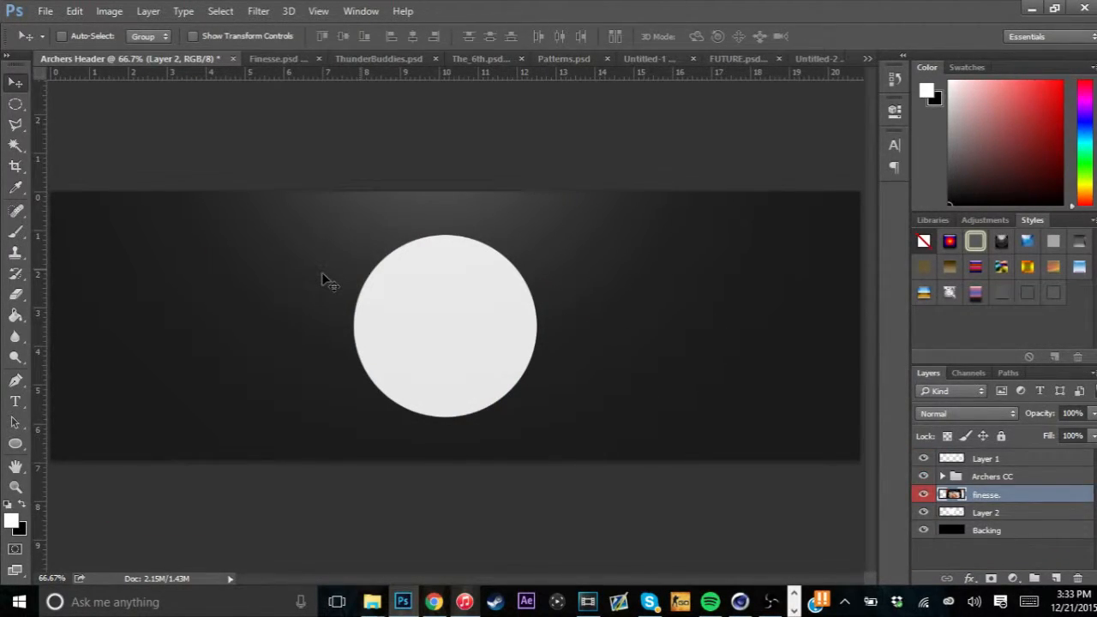
{"action": "right_click", "coordinate": [986, 495]}
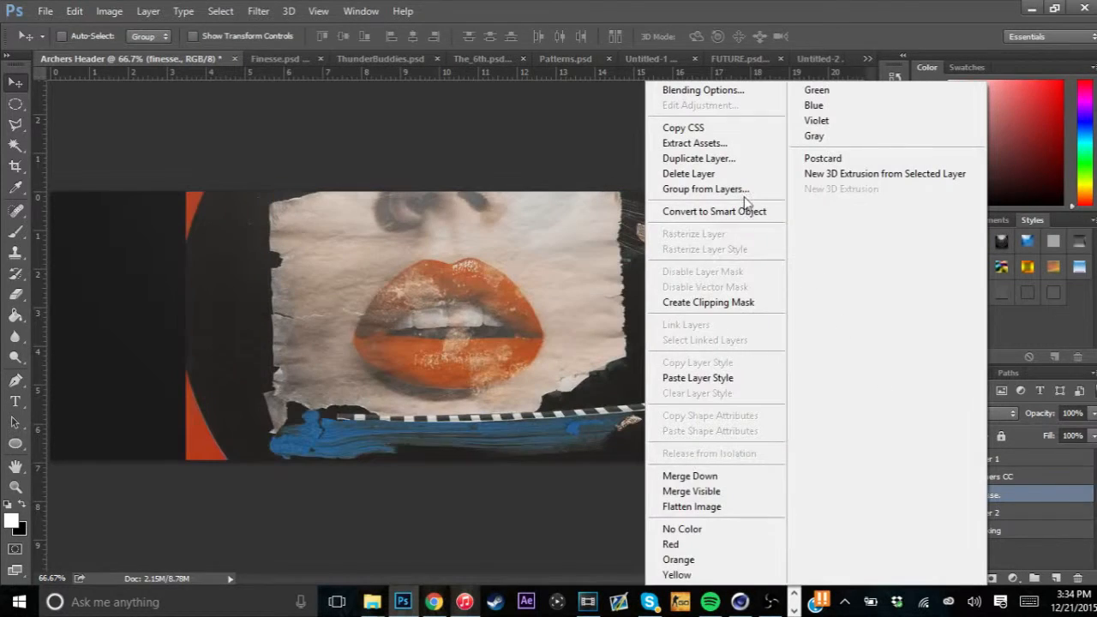
{"action": "left_click", "coordinate": [710, 302]}
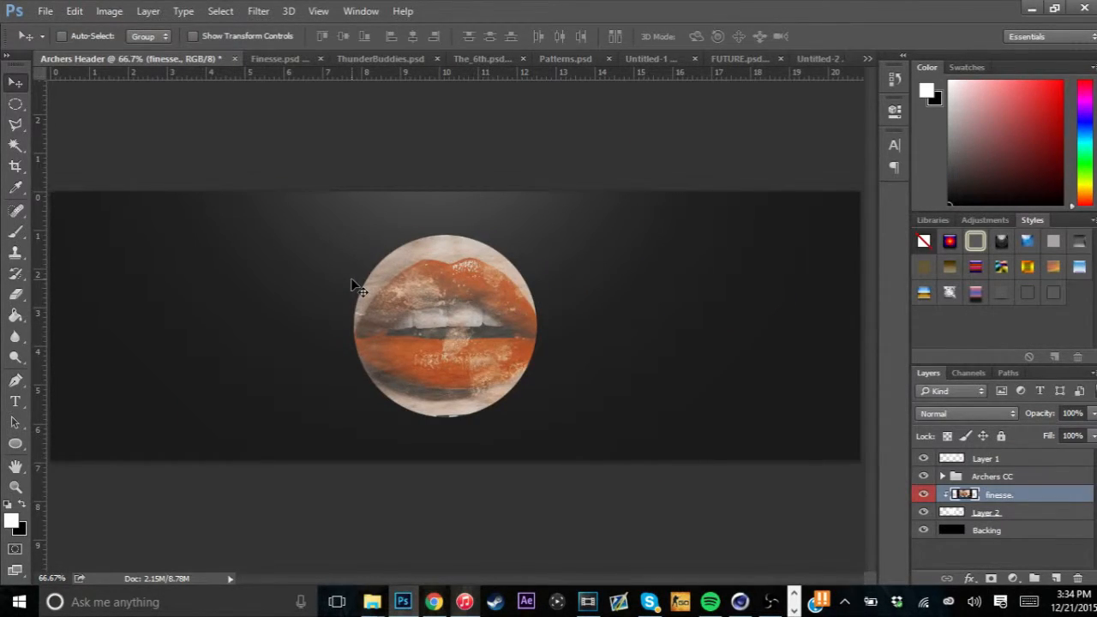
Scale the clipped collage to about 82% and position it so the nose and lips fill the circle
{"action": "left_click_drag", "start_coordinate": [350, 277], "coordinate": [450, 346]}
{"action": "key", "text": "ctrl+t"}
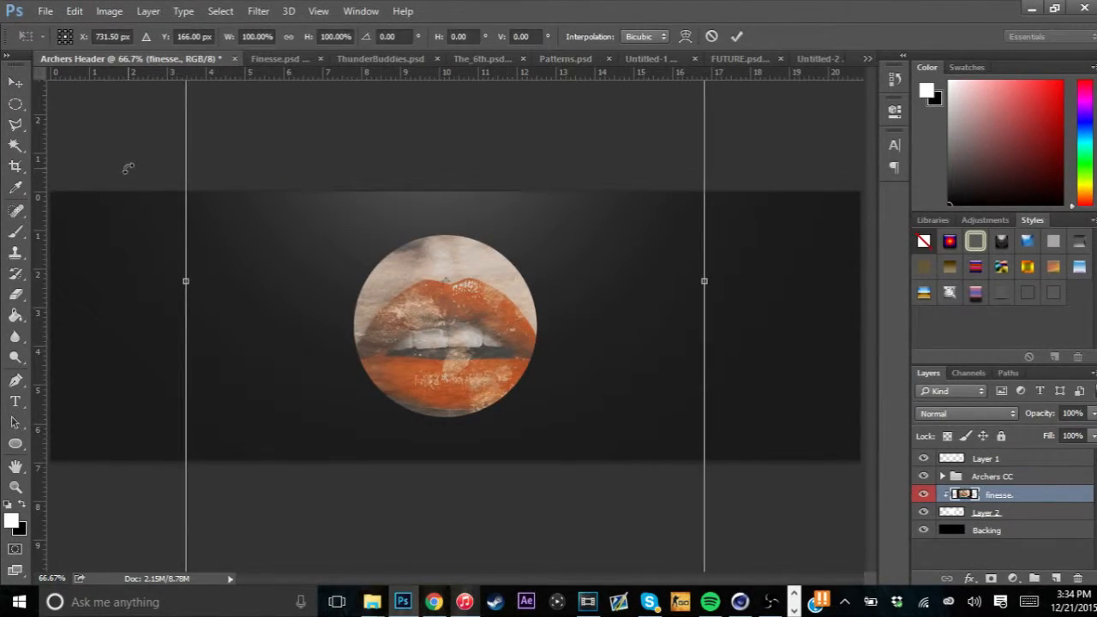
{"action": "key", "text": "ctrl+minus"}
{"action": "left_click_drag", "start_coordinate": [253, 566], "coordinate": [340, 487]}
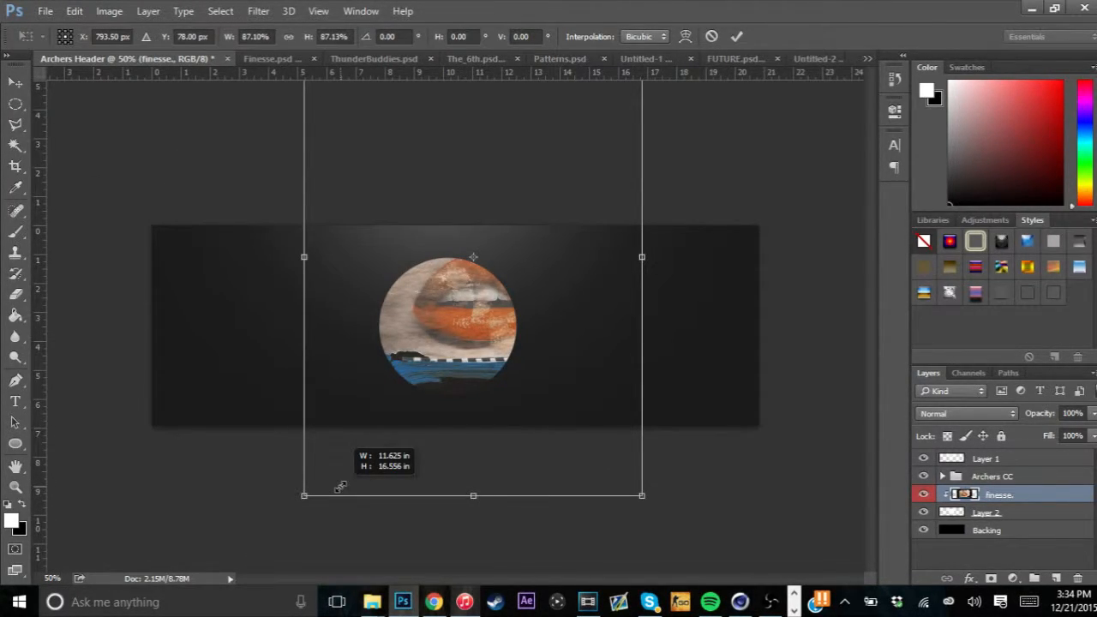
{"action": "left_click_drag", "start_coordinate": [340, 487], "coordinate": [323, 519]}
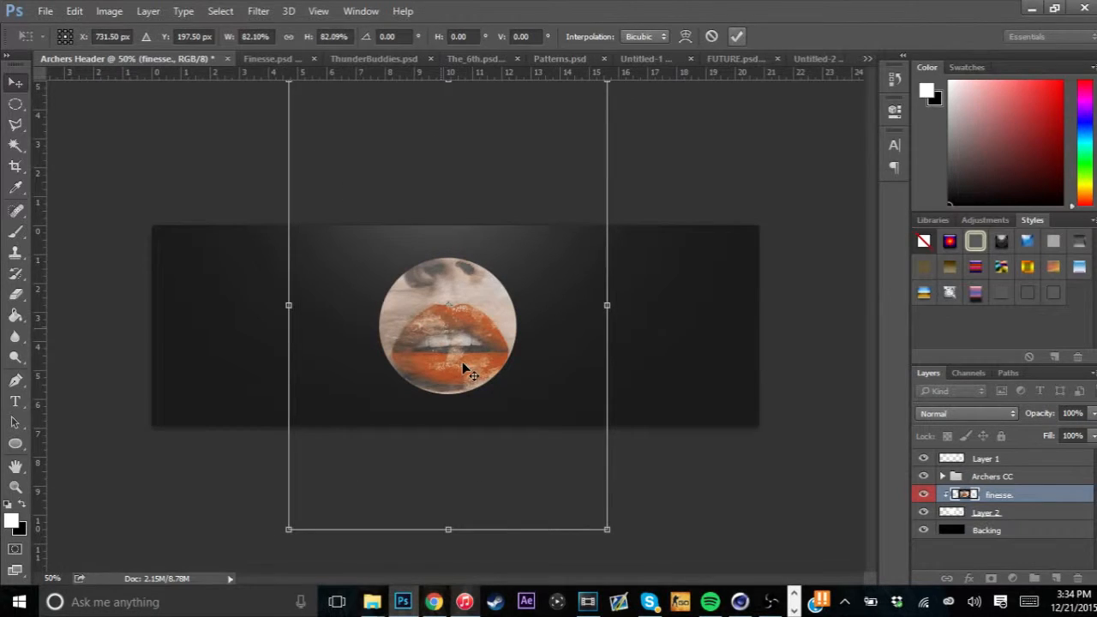
{"action": "key", "text": "Return"}
{"action": "left_click_drag", "start_coordinate": [432, 338], "coordinate": [443, 335]}
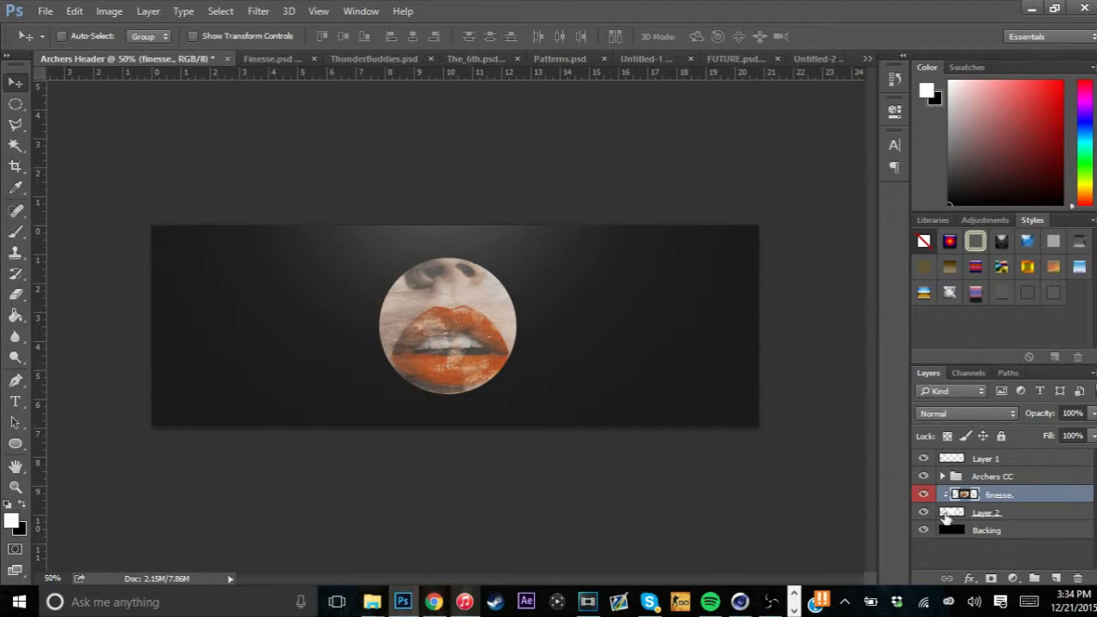
Switch to Chrome to examine the Lucid Expoh header in the Archers portfolio for reference, and return to Photoshop
{"action": "left_click", "coordinate": [433, 601]}
{"action": "scroll", "coordinate": [639, 233], "scroll_direction": "up", "scroll_amount": 10}
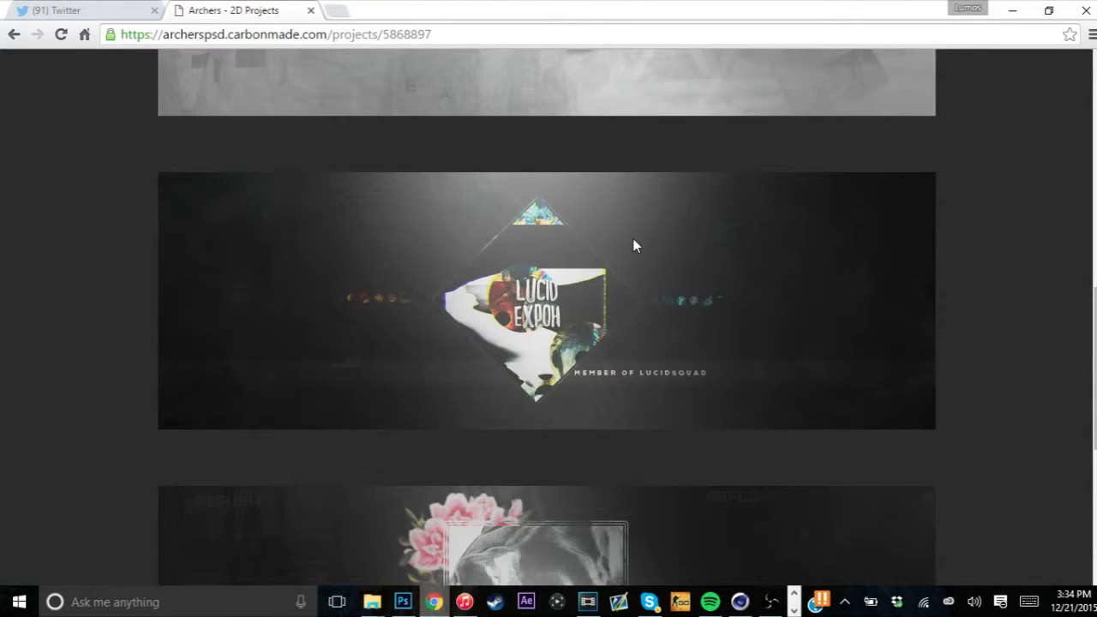
{"action": "left_click", "coordinate": [1012, 10]}
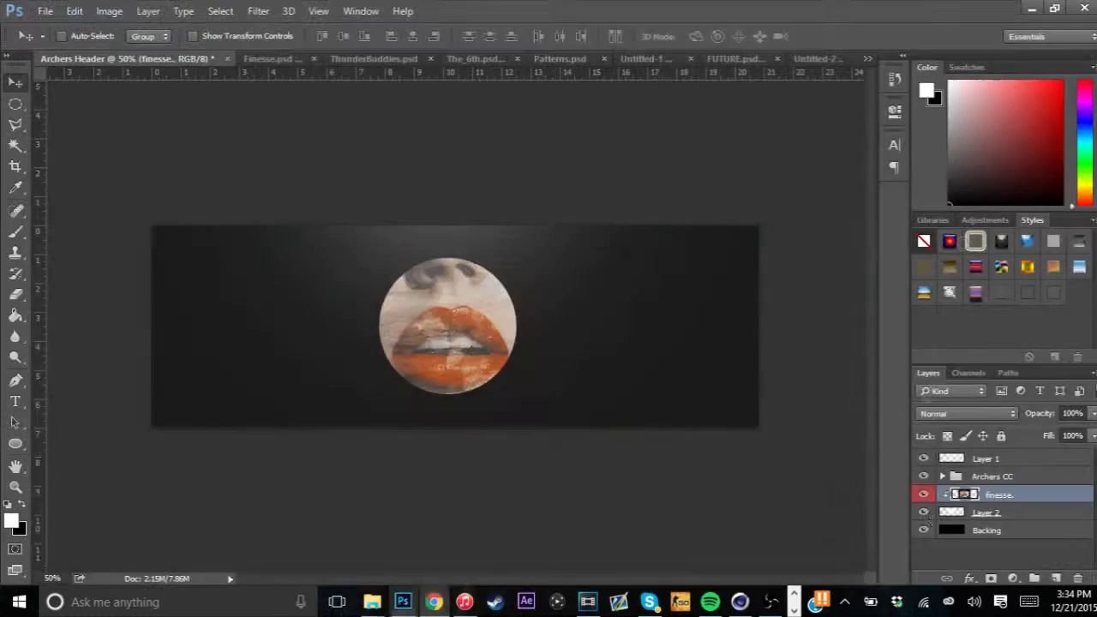
Load the circle on Layer 2 as a selection and expand it by 4 pixels
{"action": "left_click", "coordinate": [953, 514], "text": "ctrl"}
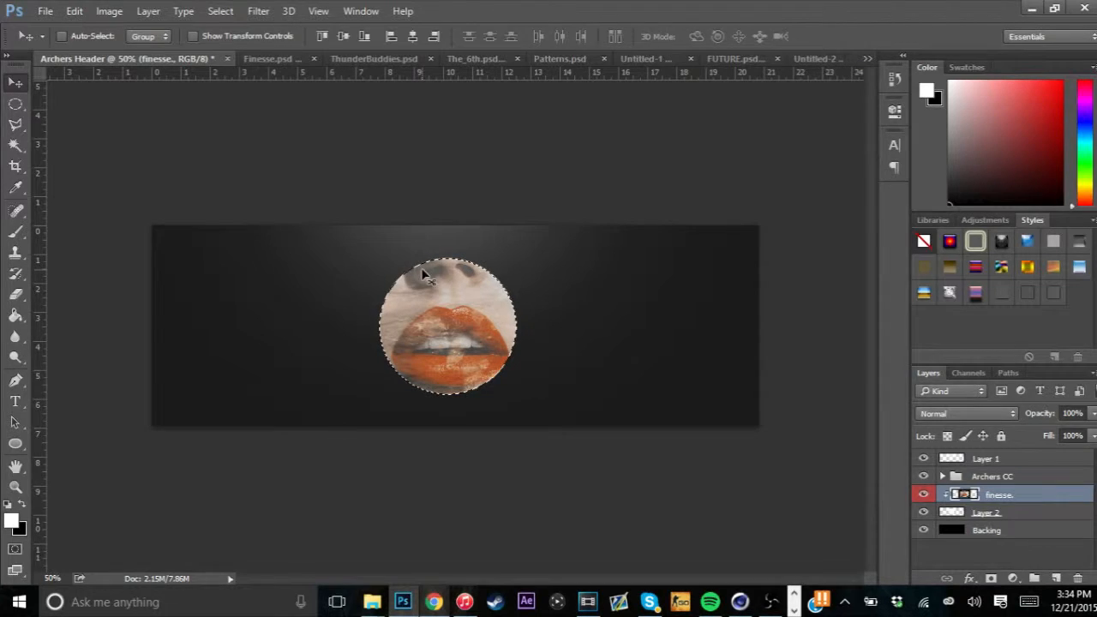
{"action": "left_click", "coordinate": [221, 11]}
{"action": "mouse_move", "coordinate": [251, 229]}
{"action": "left_click", "coordinate": [122, 248]}
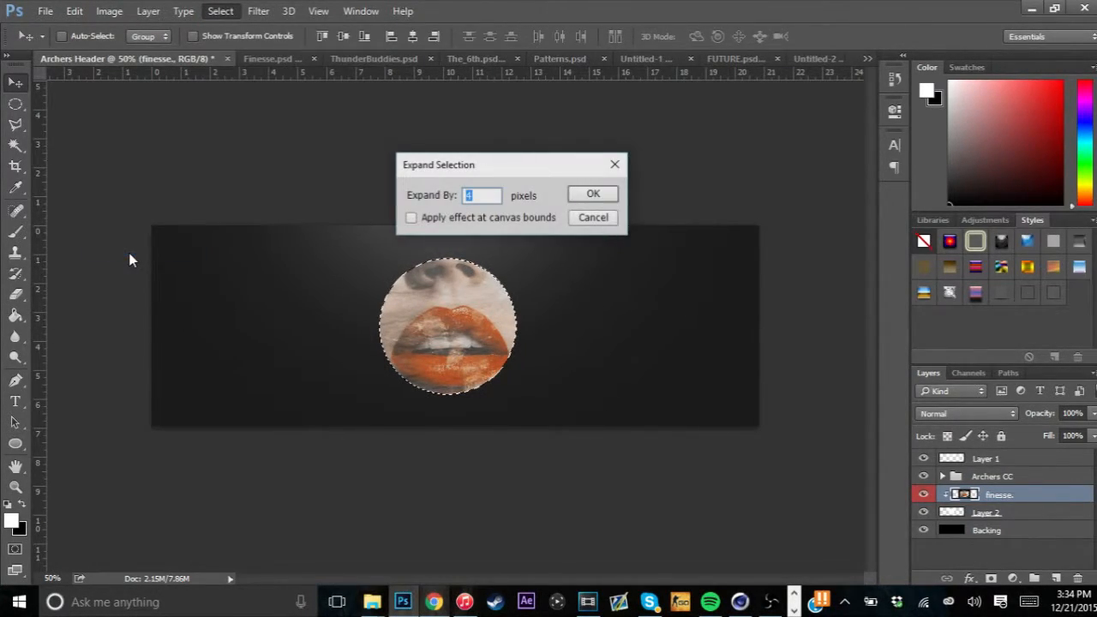
{"action": "left_click", "coordinate": [572, 194]}
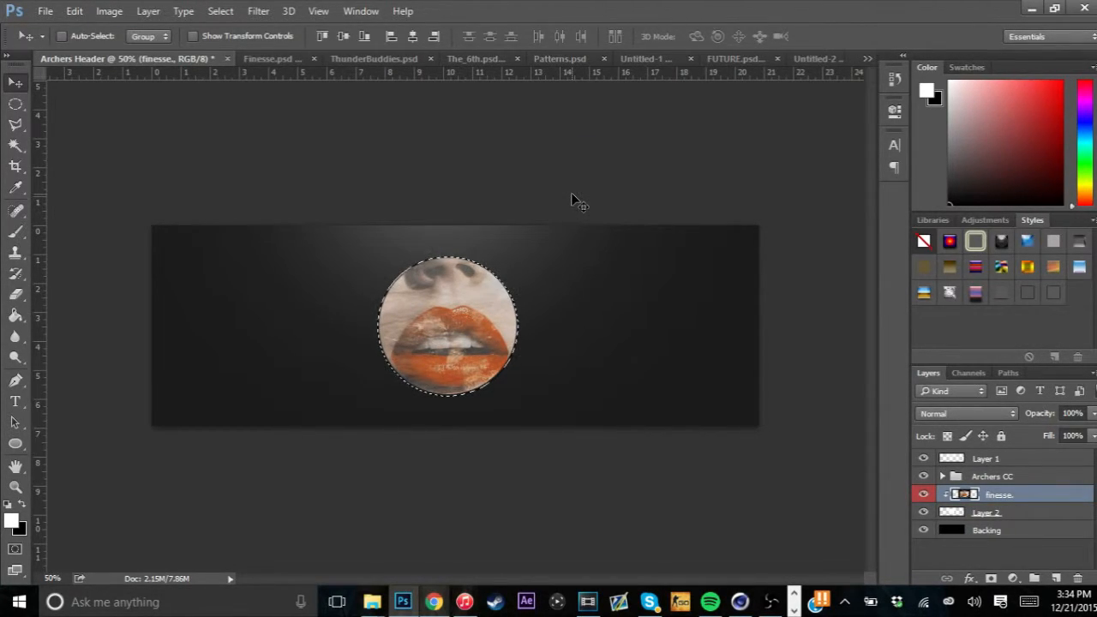
Stroke the expanded selection on the finesse. layer with a 2 px white centered line, and deselect
{"action": "key", "text": "b"}
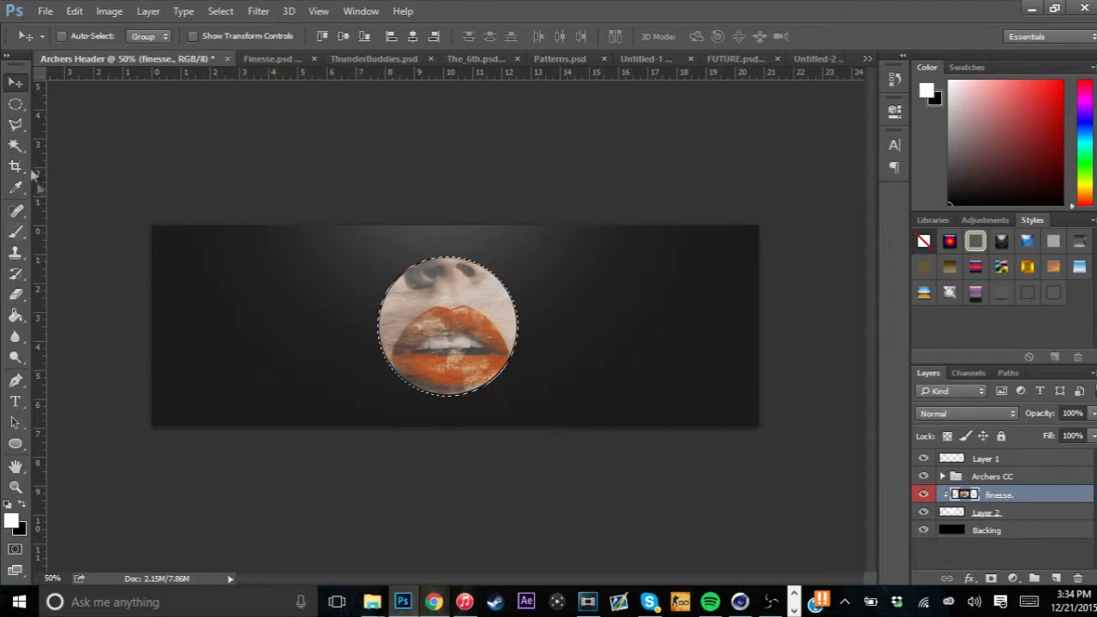
{"action": "left_click", "coordinate": [15, 103]}
{"action": "right_click", "coordinate": [437, 257]}
{"action": "left_click", "coordinate": [481, 492]}
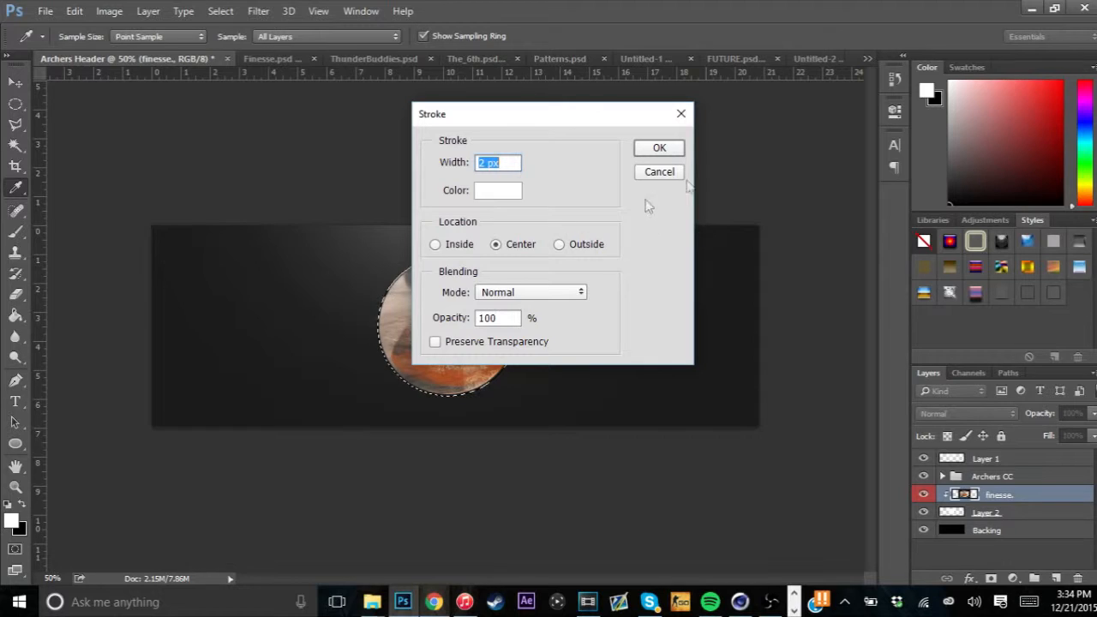
{"action": "left_click", "coordinate": [664, 149]}
{"action": "key", "text": "ctrl+d"}
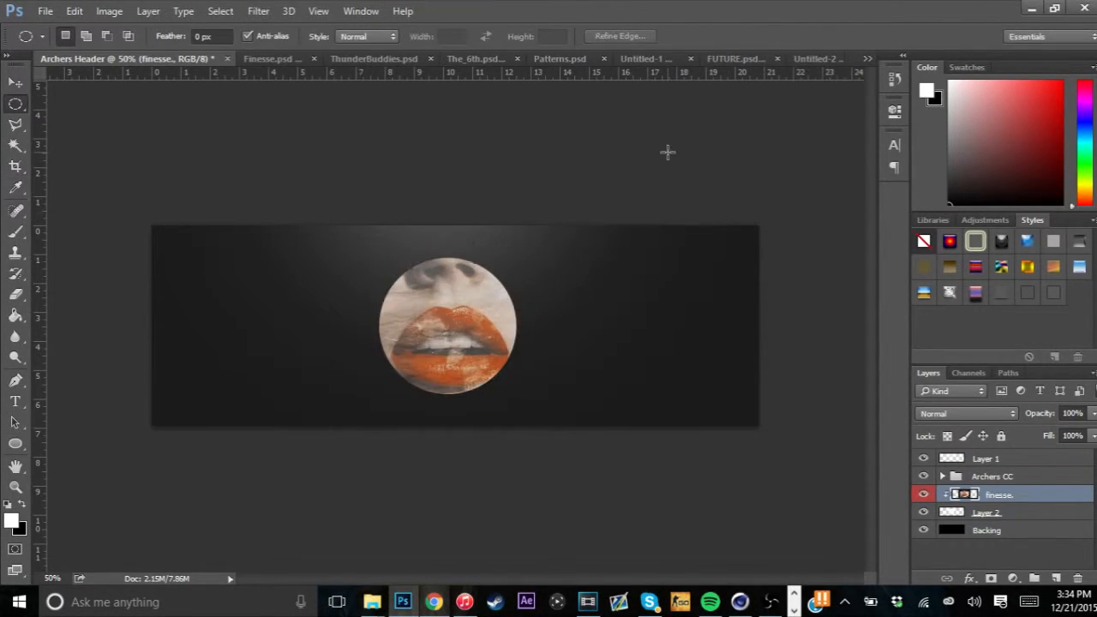
Reload the selection of Layer 2's circle and expand it by 4 pixels again
{"action": "left_click", "coordinate": [943, 510]}
{"action": "left_click", "coordinate": [943, 511], "text": "ctrl"}
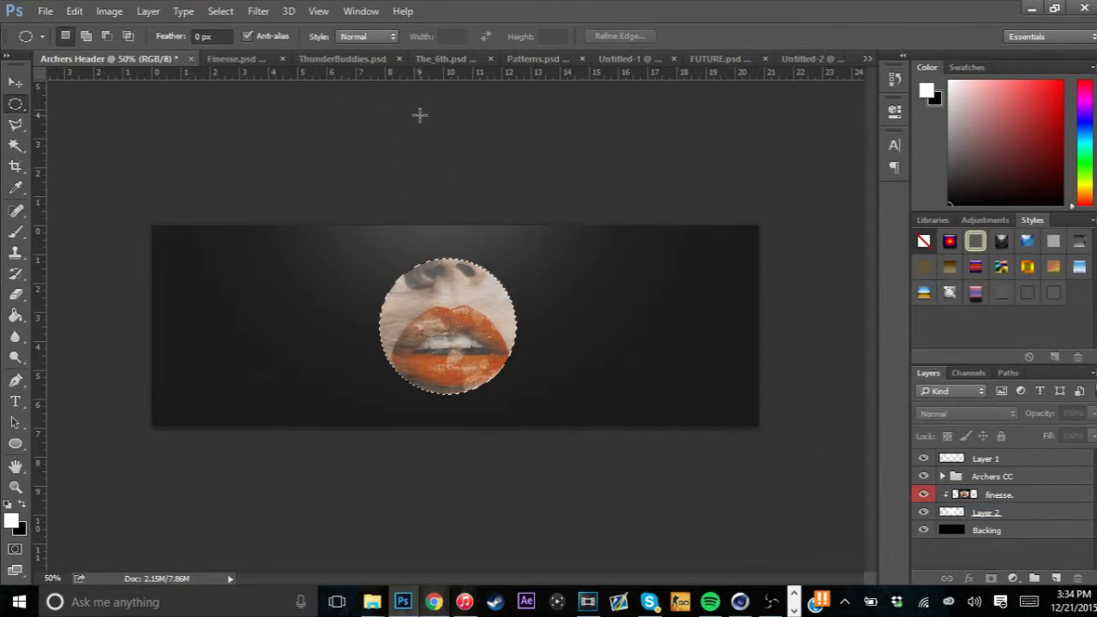
{"action": "left_click", "coordinate": [221, 10]}
{"action": "mouse_move", "coordinate": [277, 228]}
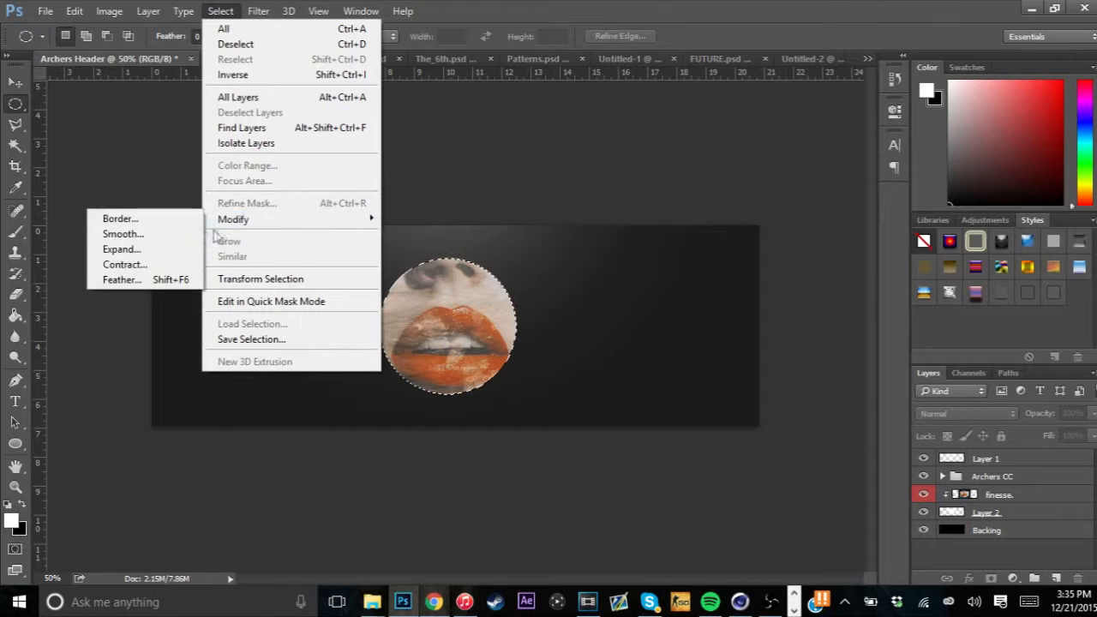
{"action": "left_click", "coordinate": [129, 246]}
{"action": "key", "text": "Return"}
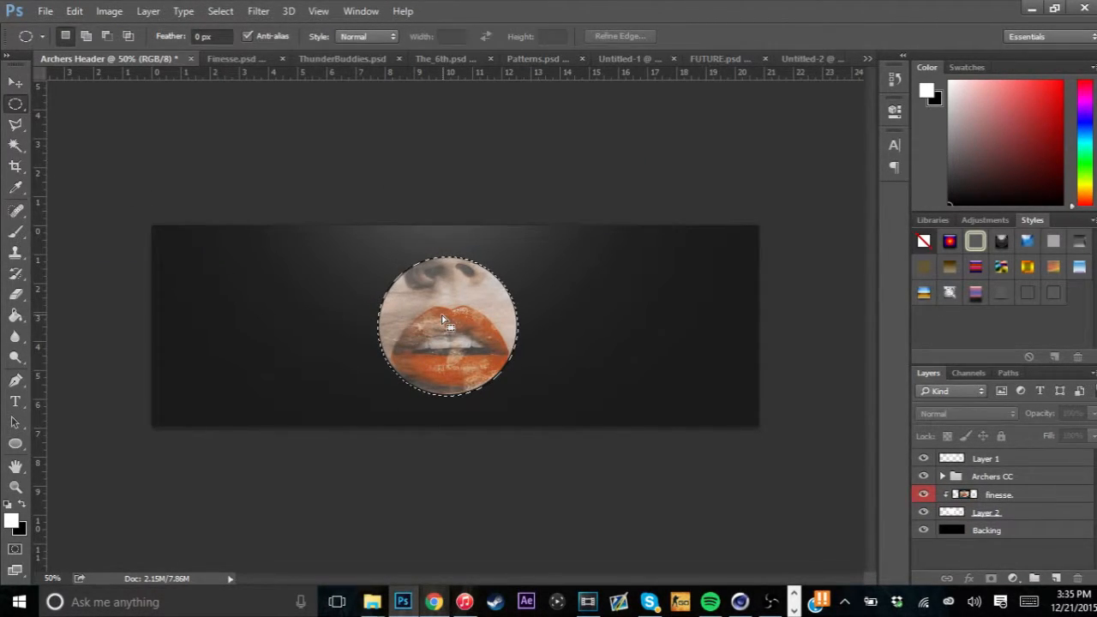
Stroke the expanded circle on Layer 2 with a 2 px white centered line at 100% opacity, and deselect
{"action": "right_click", "coordinate": [442, 316]}
{"action": "left_click", "coordinate": [676, 77]}
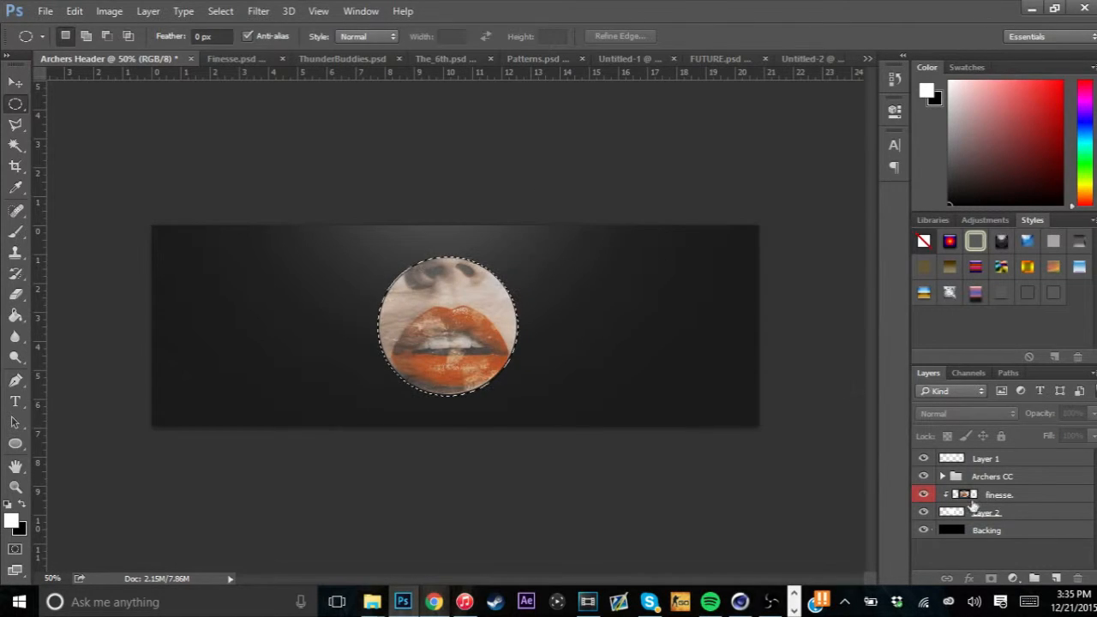
{"action": "left_click", "coordinate": [977, 511]}
{"action": "right_click", "coordinate": [424, 244]}
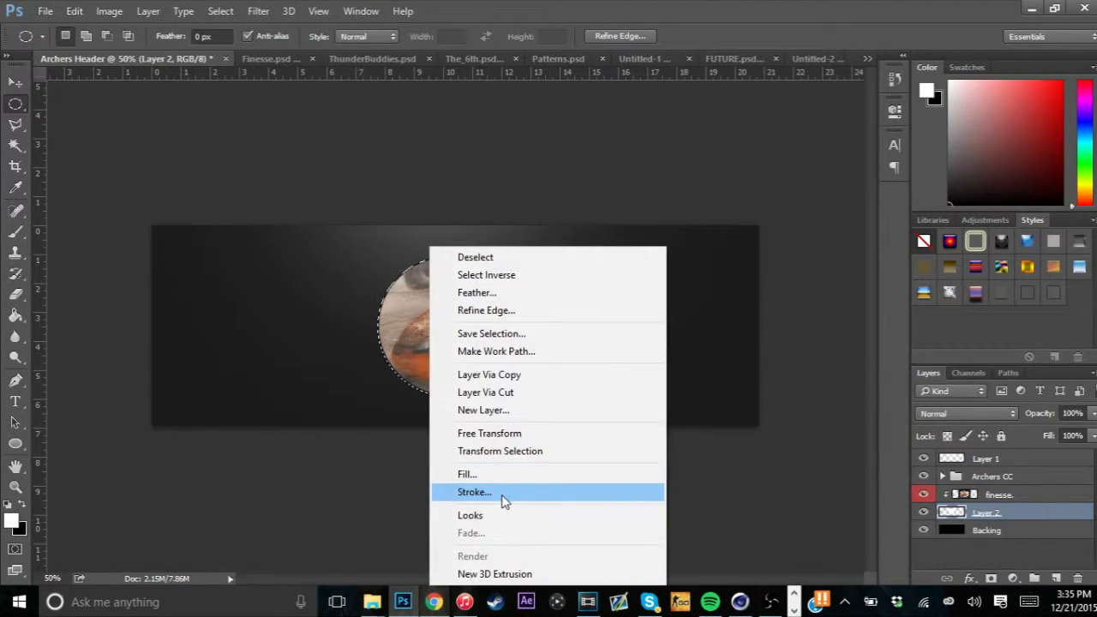
{"action": "left_click", "coordinate": [502, 495]}
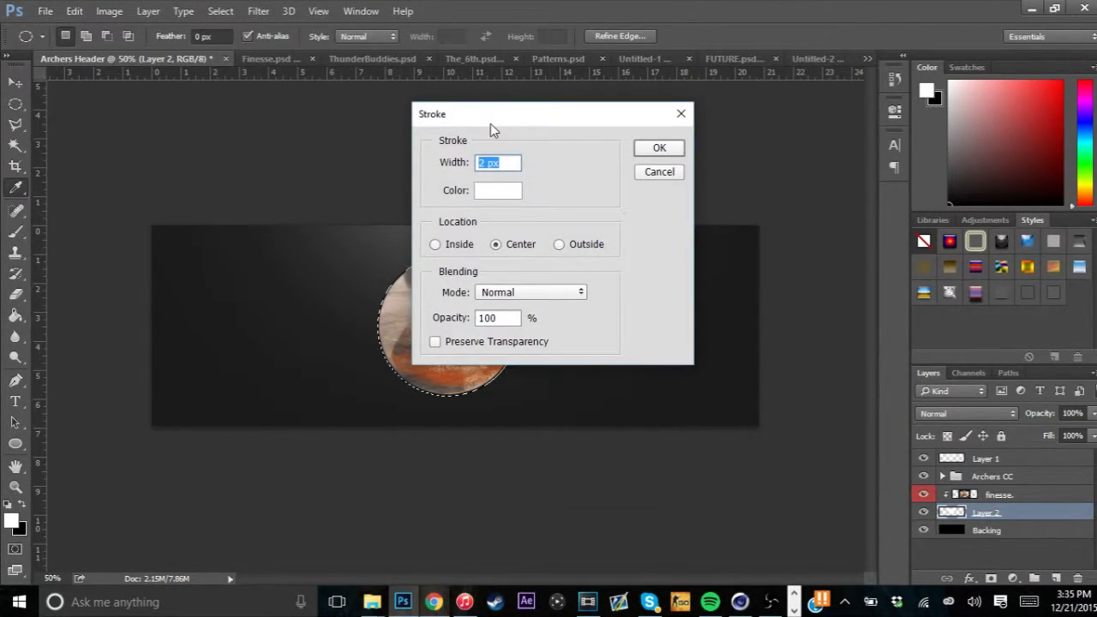
{"action": "key", "text": "Return"}
{"action": "key", "text": "ctrl+d"}
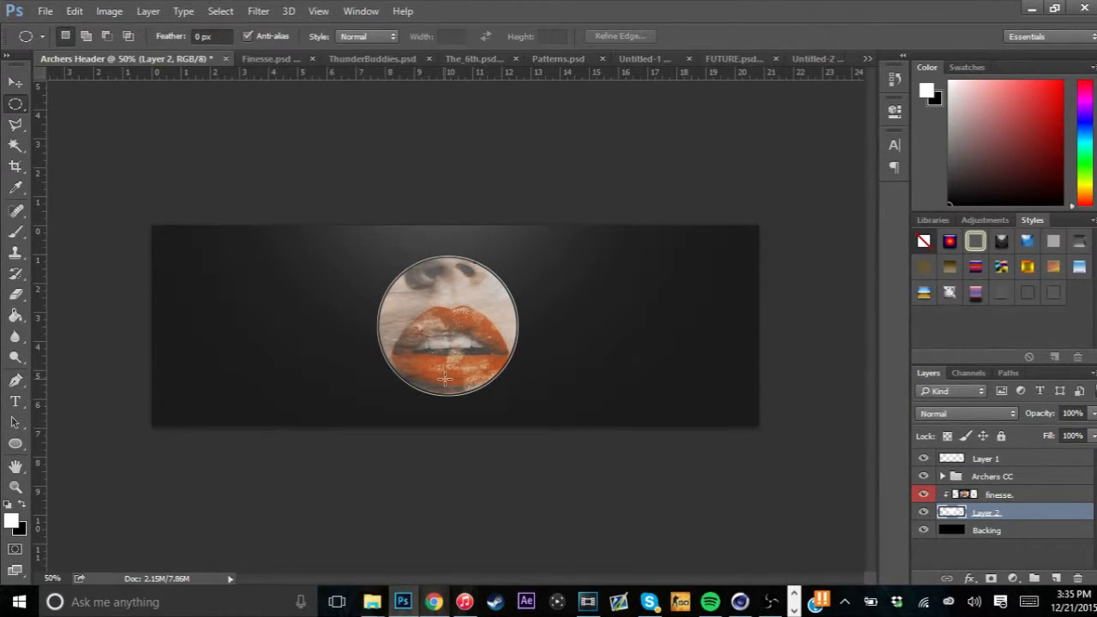
{"action": "left_click", "coordinate": [1054, 578]}
{"action": "mouse_move", "coordinate": [1007, 510]}
{"action": "left_mouse_down"}
{"action": "mouse_move", "coordinate": [1005, 531]}
{"action": "mouse_move", "coordinate": [999, 496]}
{"action": "left_mouse_up"}
{"action": "right_click", "coordinate": [992, 499]}
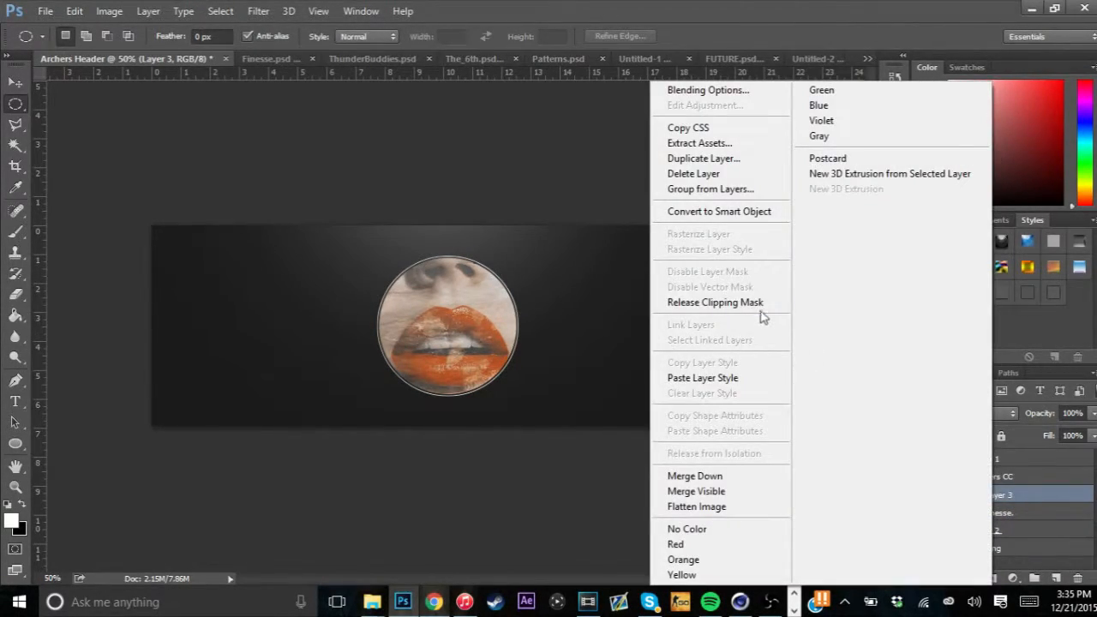
{"action": "left_click", "coordinate": [759, 306]}
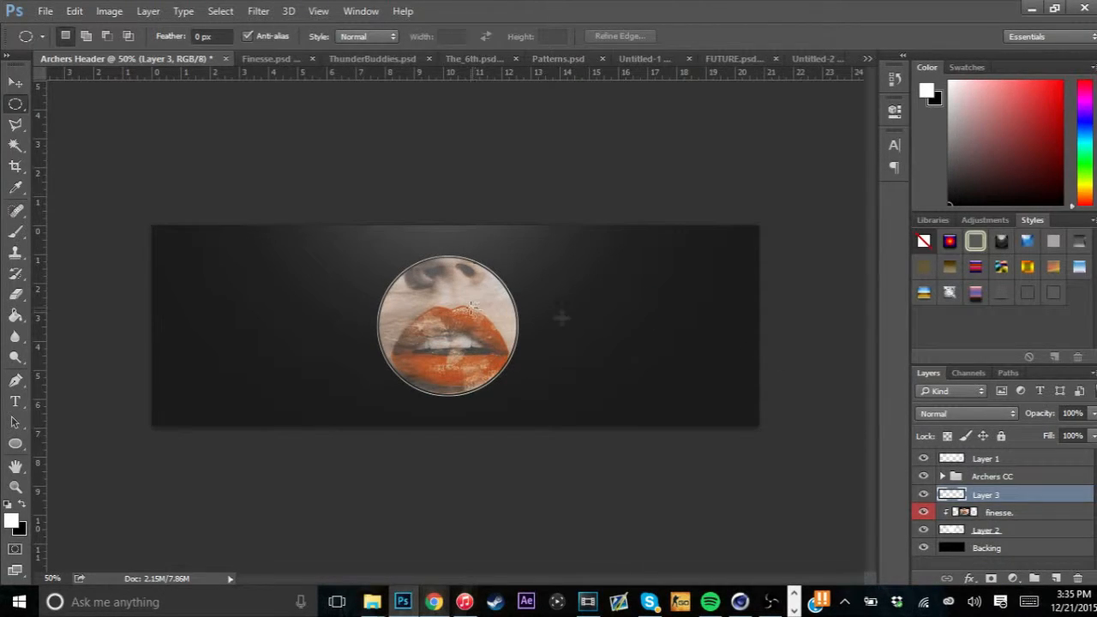
{"action": "key", "text": "Delete"}
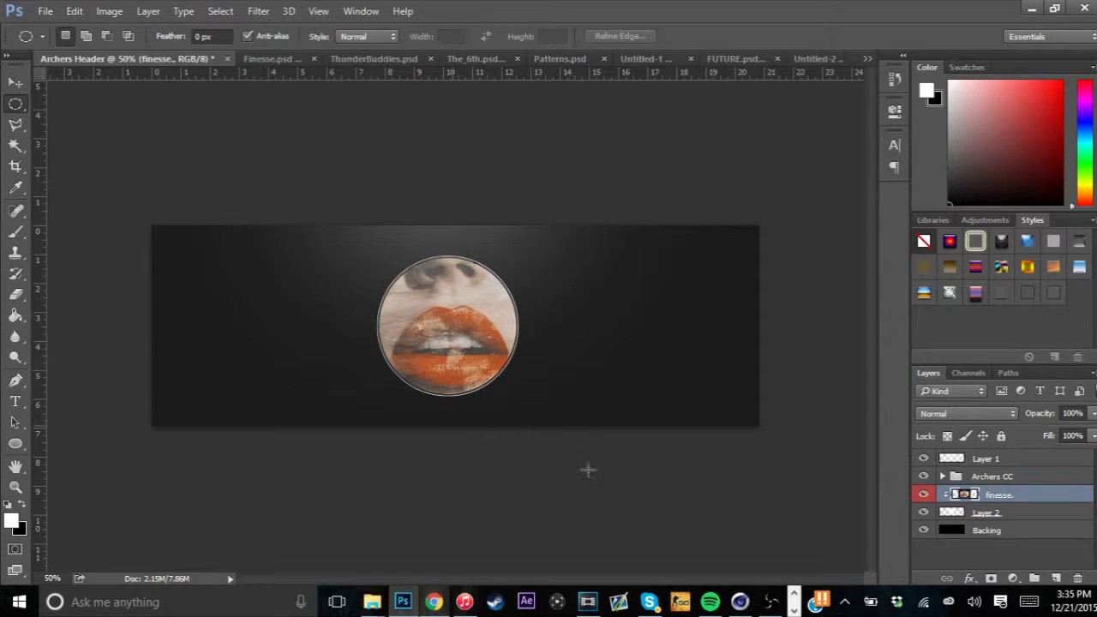
Load the outlined circle on Layer 2 as a selection and expand it outward by 4 pixels
{"action": "left_click", "coordinate": [951, 512], "text": "ctrl"}
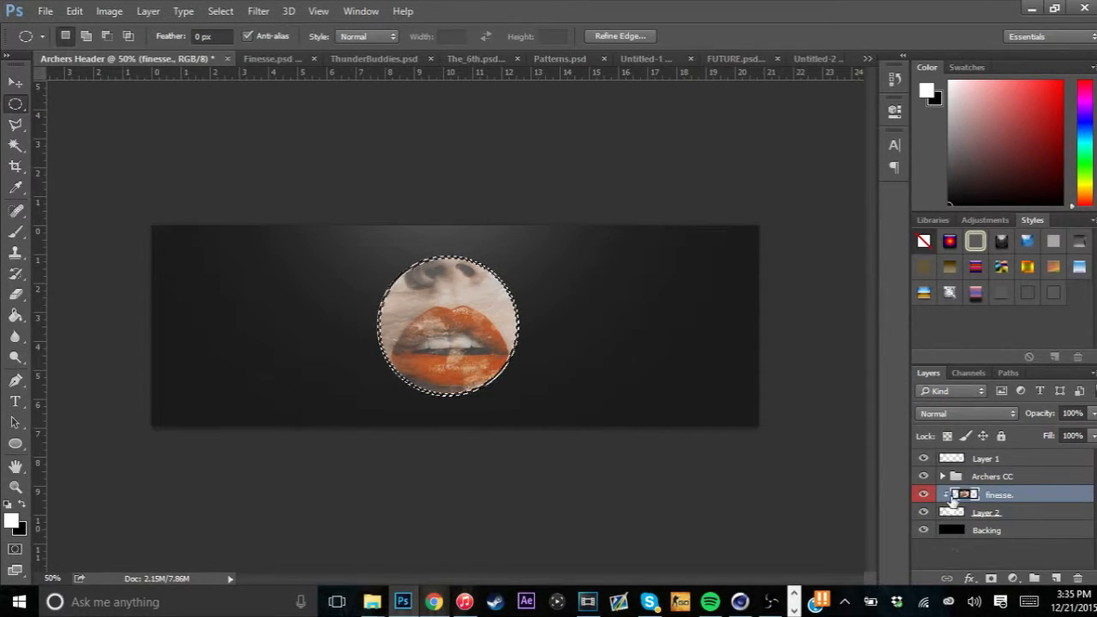
{"action": "left_click", "coordinate": [220, 12]}
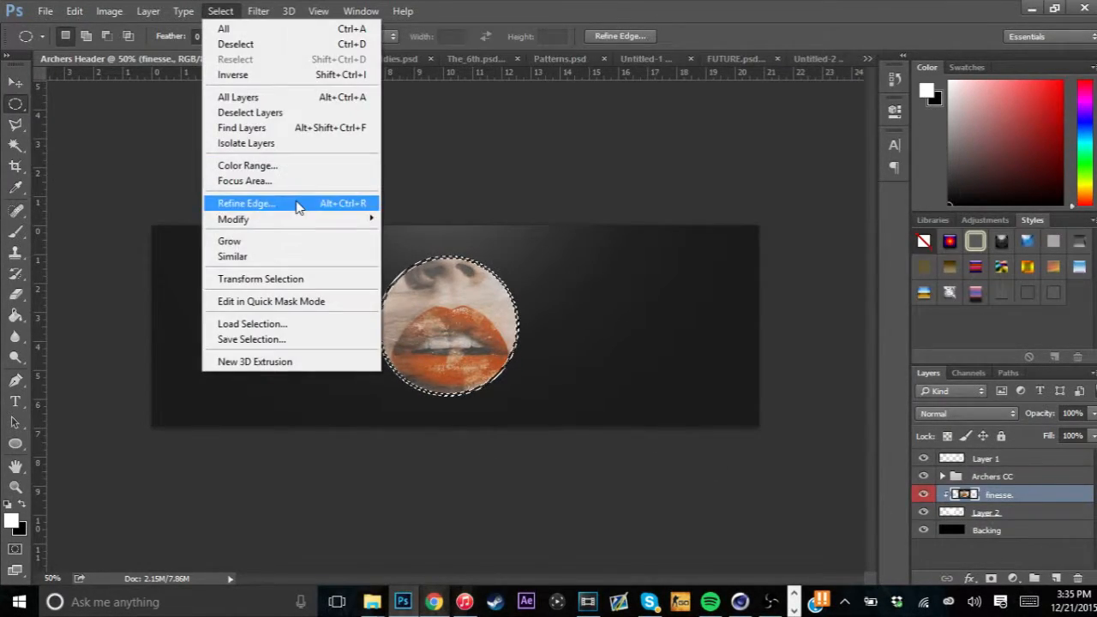
{"action": "mouse_move", "coordinate": [292, 226]}
{"action": "left_click", "coordinate": [118, 249]}
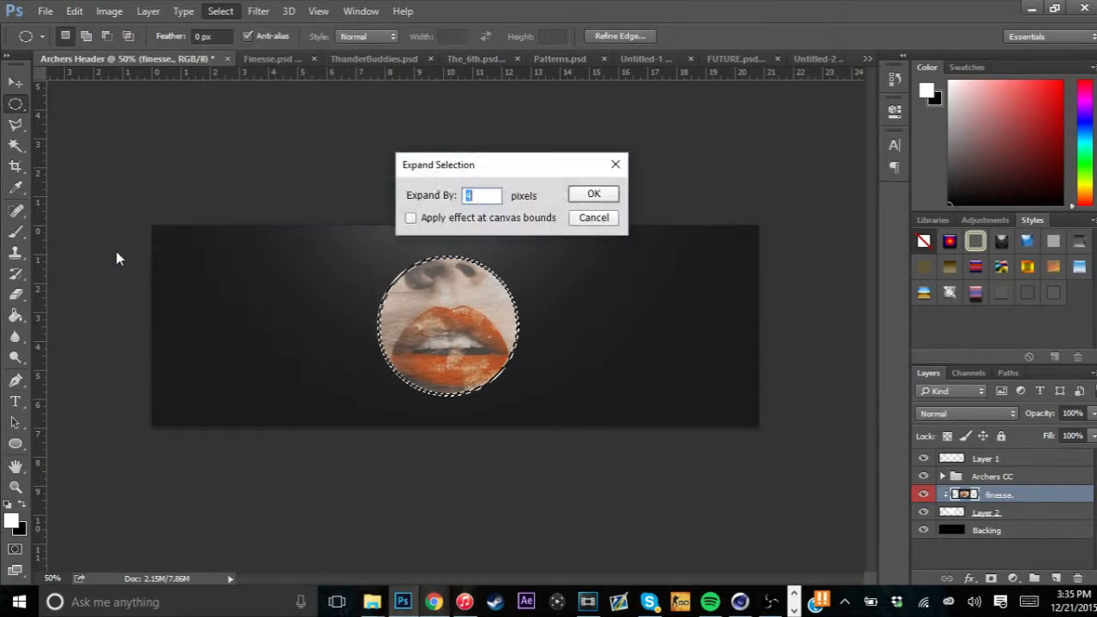
{"action": "left_click", "coordinate": [606, 194]}
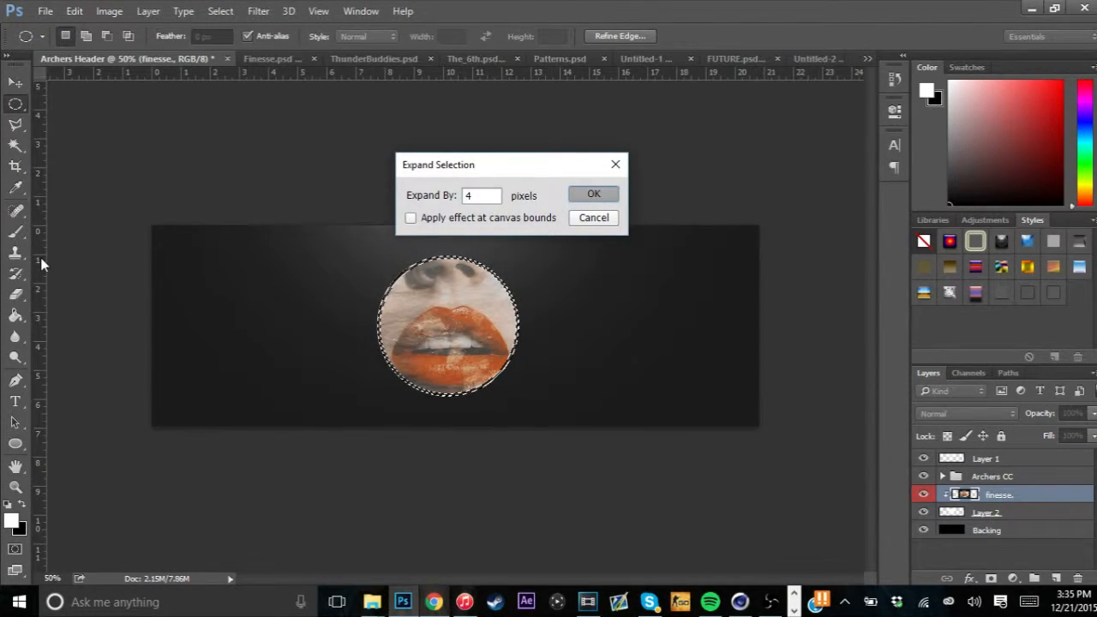
Apply another stroke along the enlarged selection on the finesse. layer, and deselect
{"action": "right_click", "coordinate": [425, 316]}
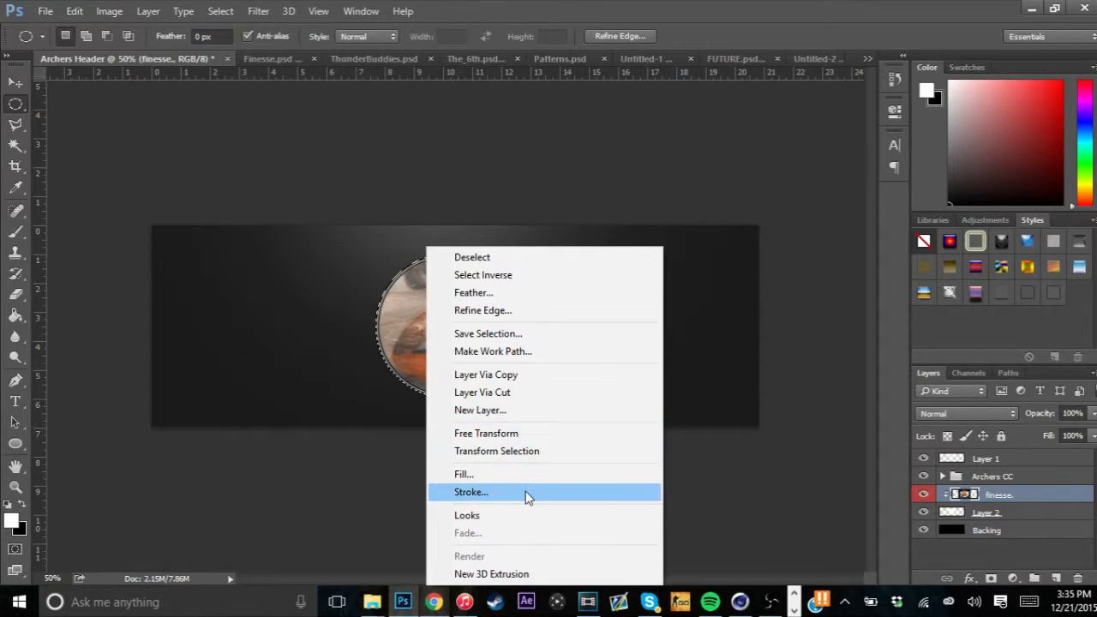
{"action": "left_click", "coordinate": [526, 495]}
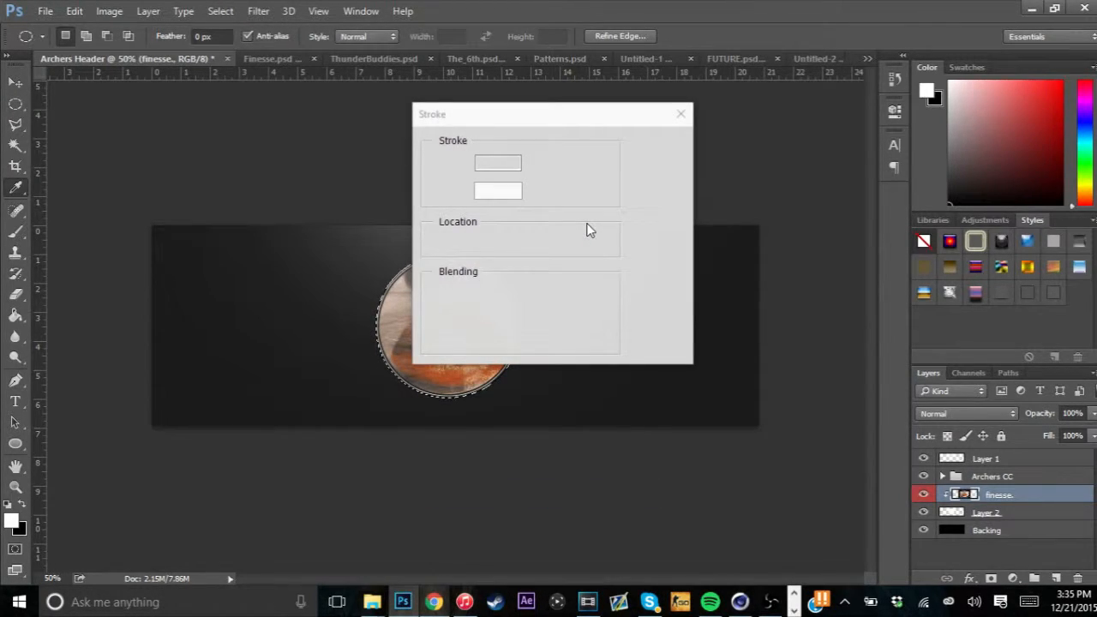
{"action": "key", "text": "Return"}
{"action": "key", "text": "ctrl+d"}
Start a new text layer inside the circle, directly above Layer 2
{"action": "left_click", "coordinate": [1026, 516]}
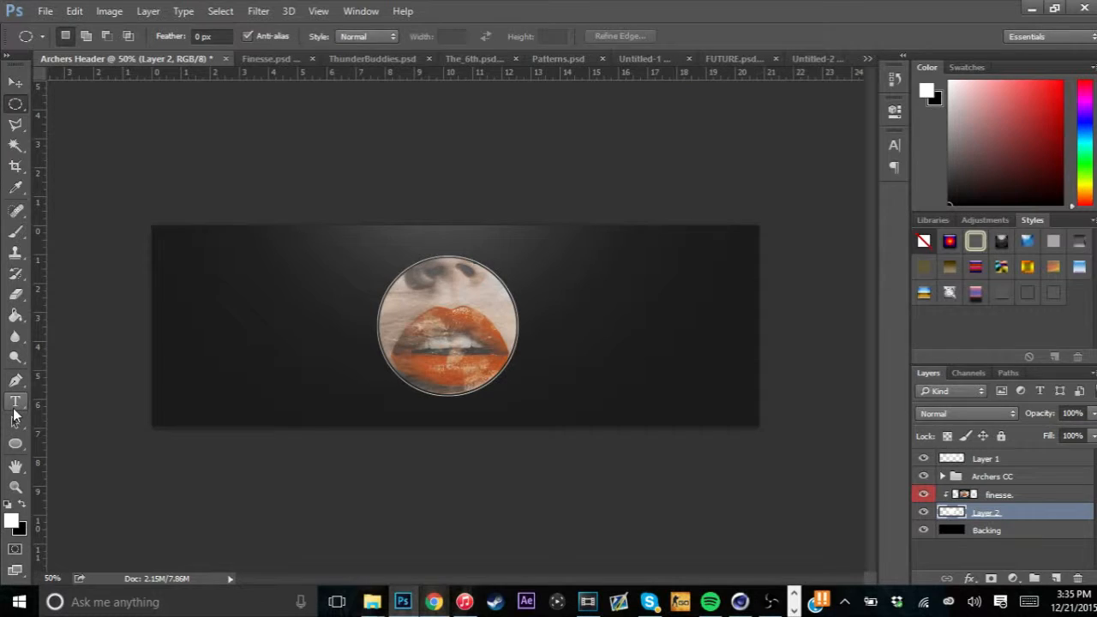
{"action": "left_click", "coordinate": [15, 403]}
{"action": "key", "text": "ctrl+plus"}
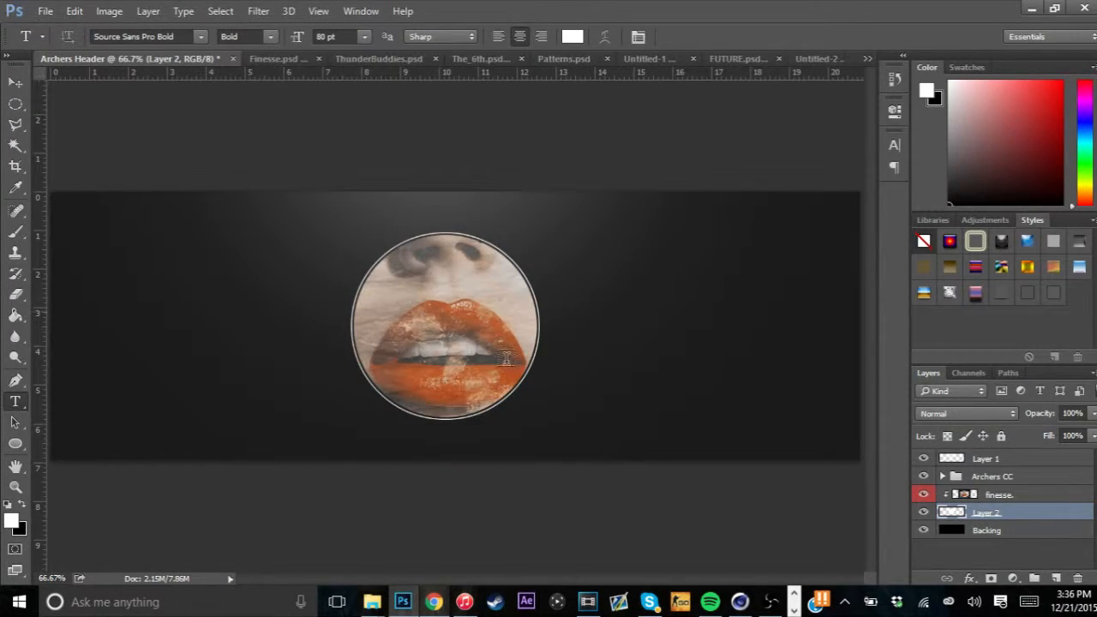
{"action": "left_click", "coordinate": [390, 325]}
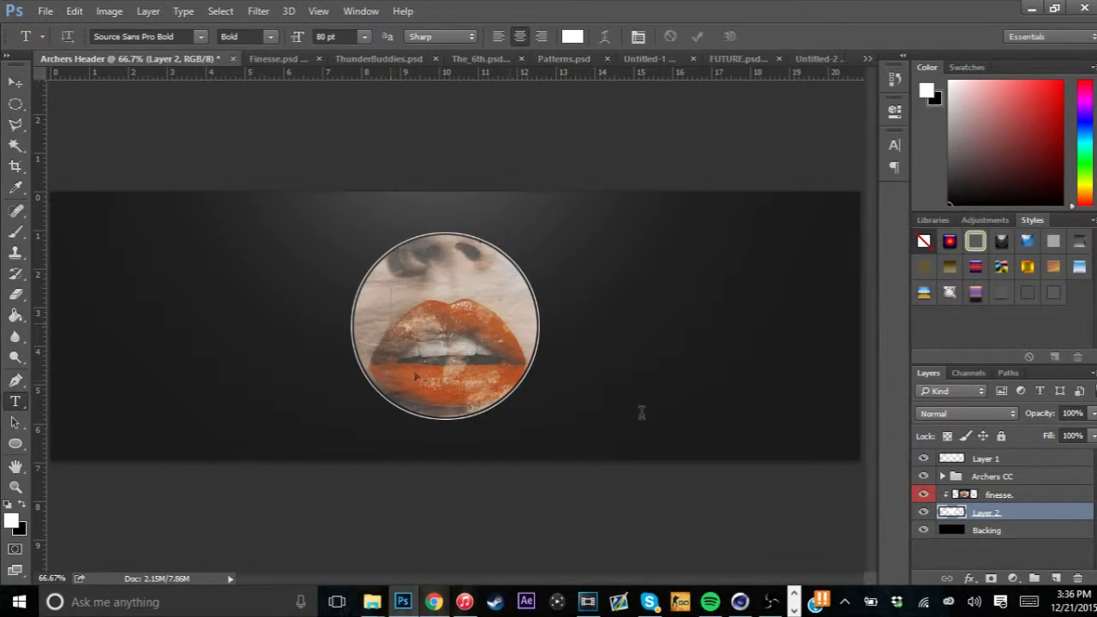
Enter the text LUTZ in Nexa Bold Regular at 36 pt
{"action": "left_click", "coordinate": [190, 38]}
{"action": "type", "text": "exa"}
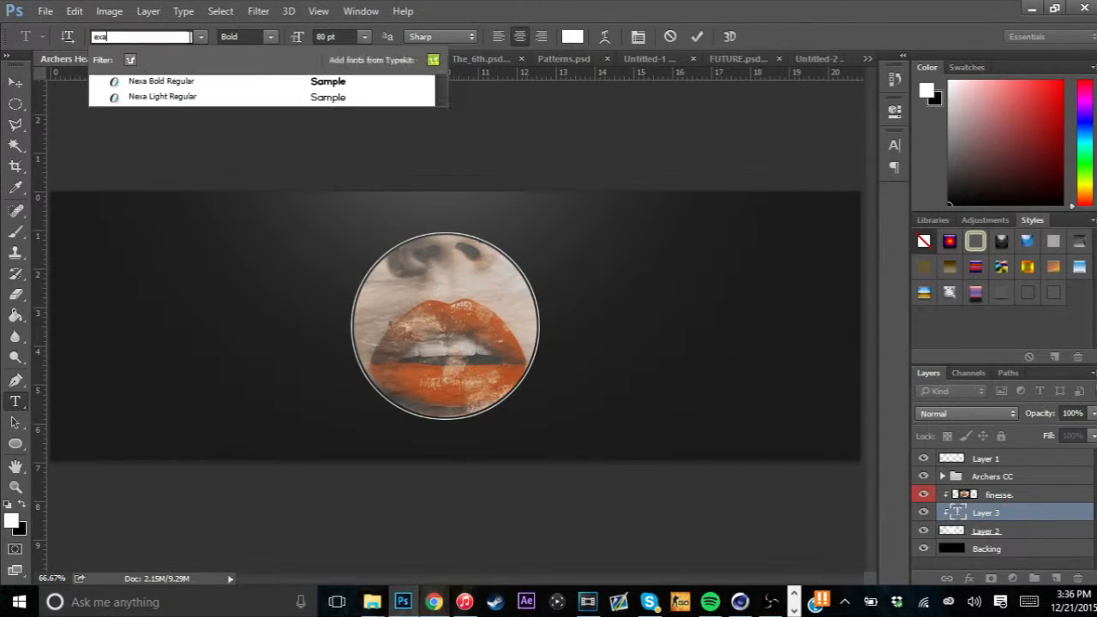
{"action": "key", "text": "BackSpace"}
{"action": "key", "text": "BackSpace"}
{"action": "key", "text": "BackSpace"}
{"action": "type", "text": "Nexa"}
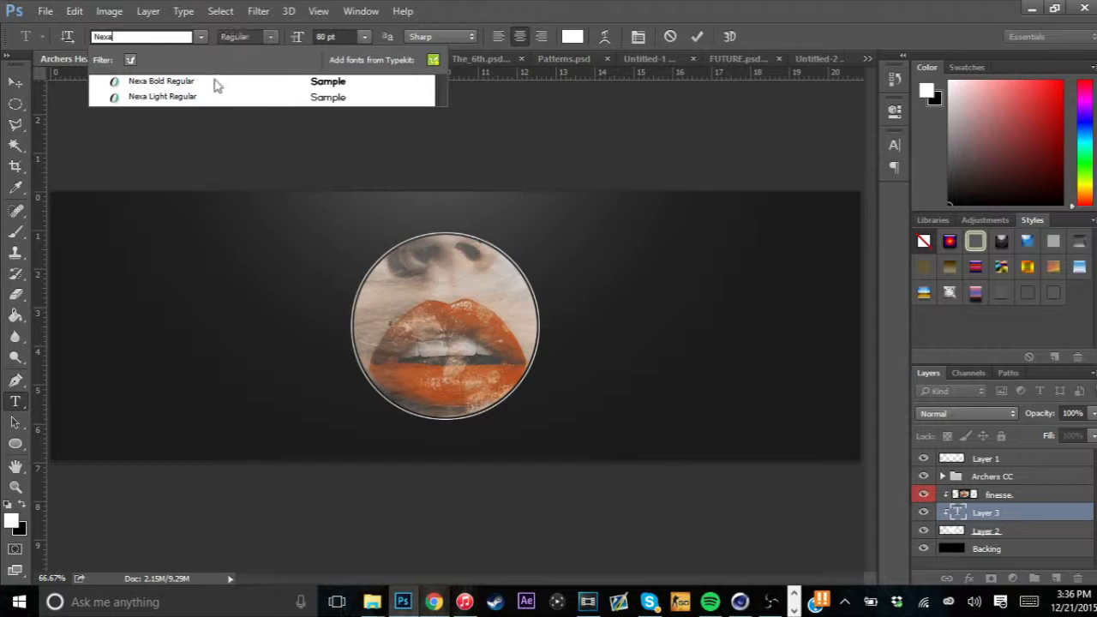
{"action": "left_click", "coordinate": [214, 82]}
{"action": "left_click", "coordinate": [365, 37]}
{"action": "left_click", "coordinate": [382, 254]}
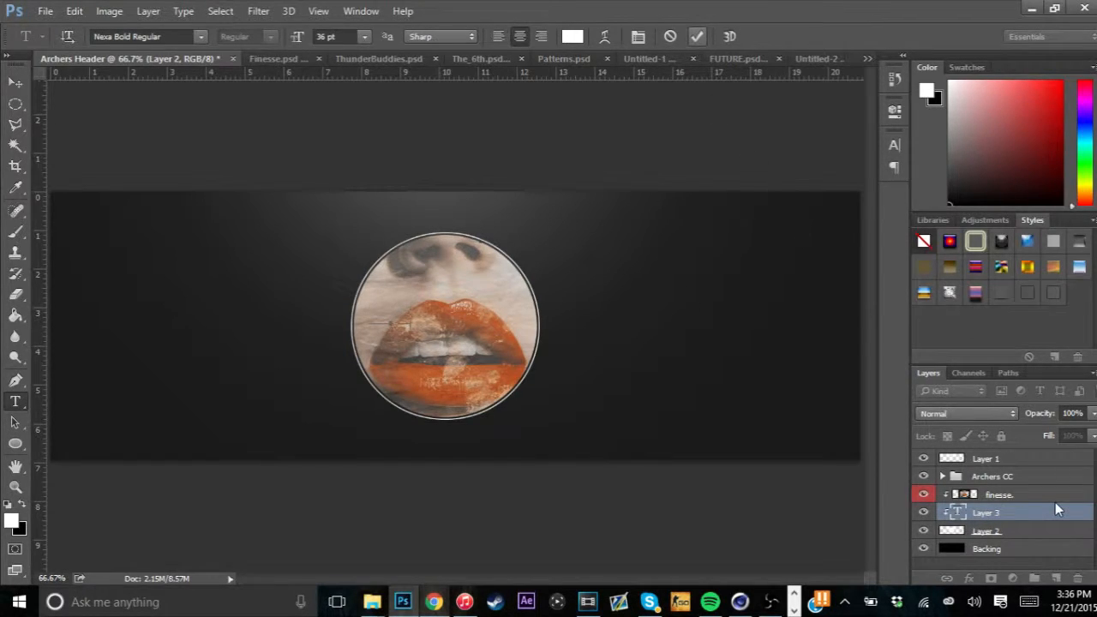
Move the LUTZ text layer above the finesse. layer
{"action": "left_click_drag", "start_coordinate": [1055, 506], "coordinate": [1014, 488]}
{"action": "right_click", "coordinate": [1013, 494]}
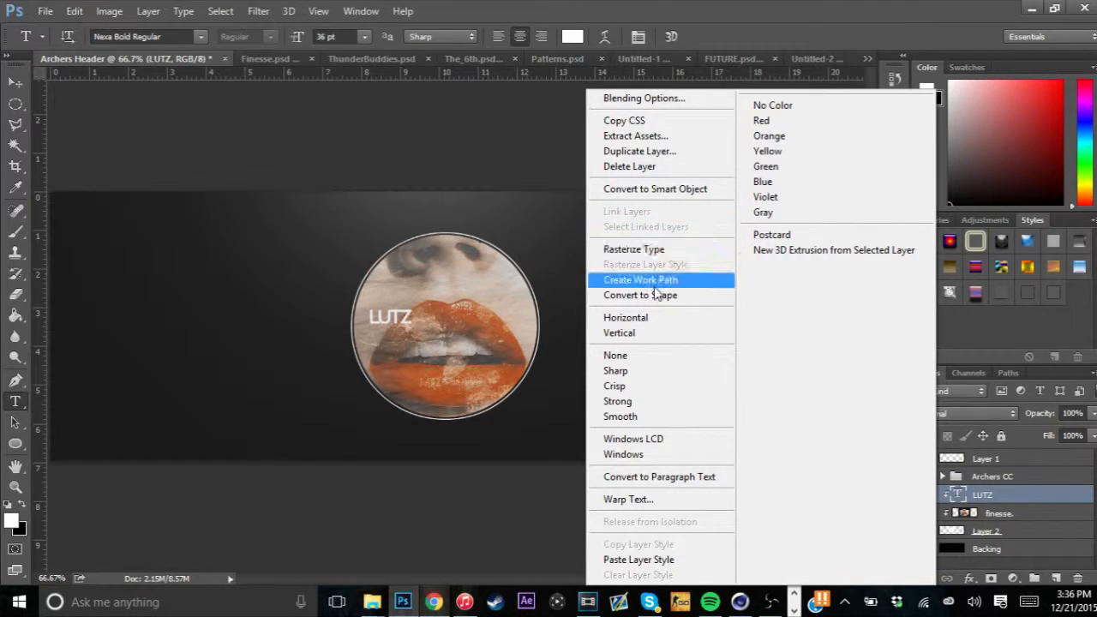
{"action": "left_click", "coordinate": [883, 19]}
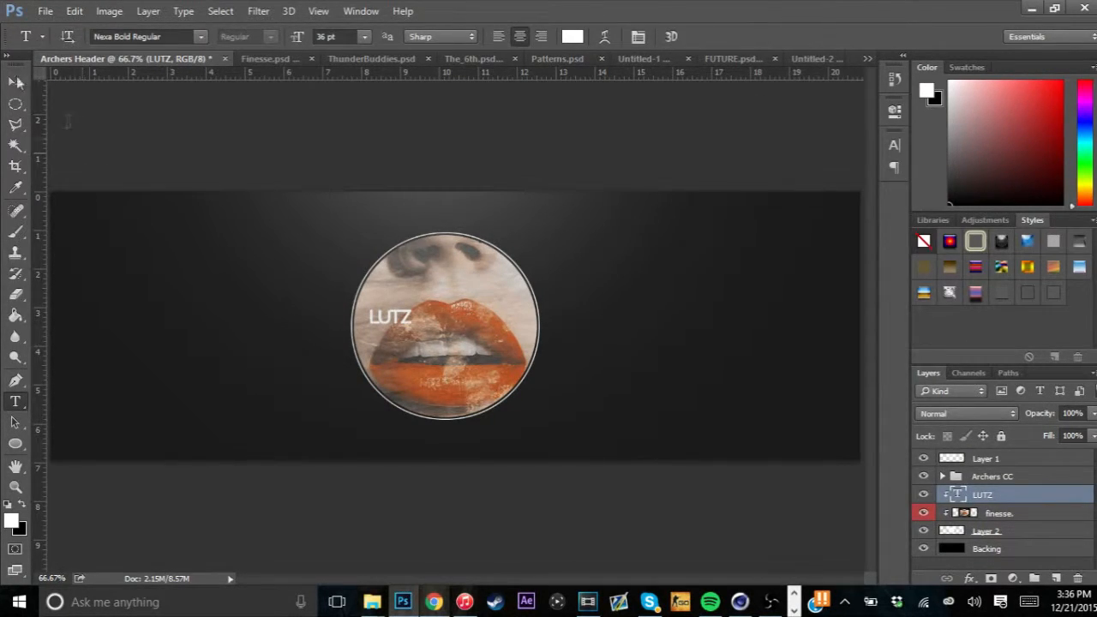
Release the LUTZ layer from its clipping mask and move the text to the circle's center
{"action": "key", "text": "v"}
{"action": "right_click", "coordinate": [1020, 495]}
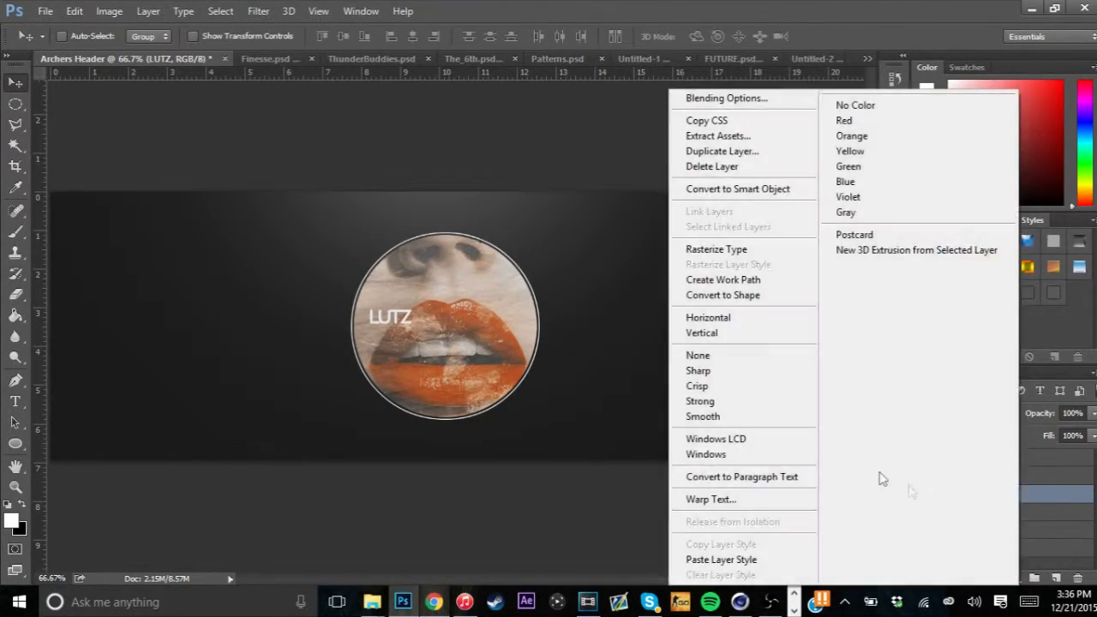
{"action": "left_click", "coordinate": [882, 31]}
{"action": "left_click_drag", "start_coordinate": [992, 497], "coordinate": [940, 492]}
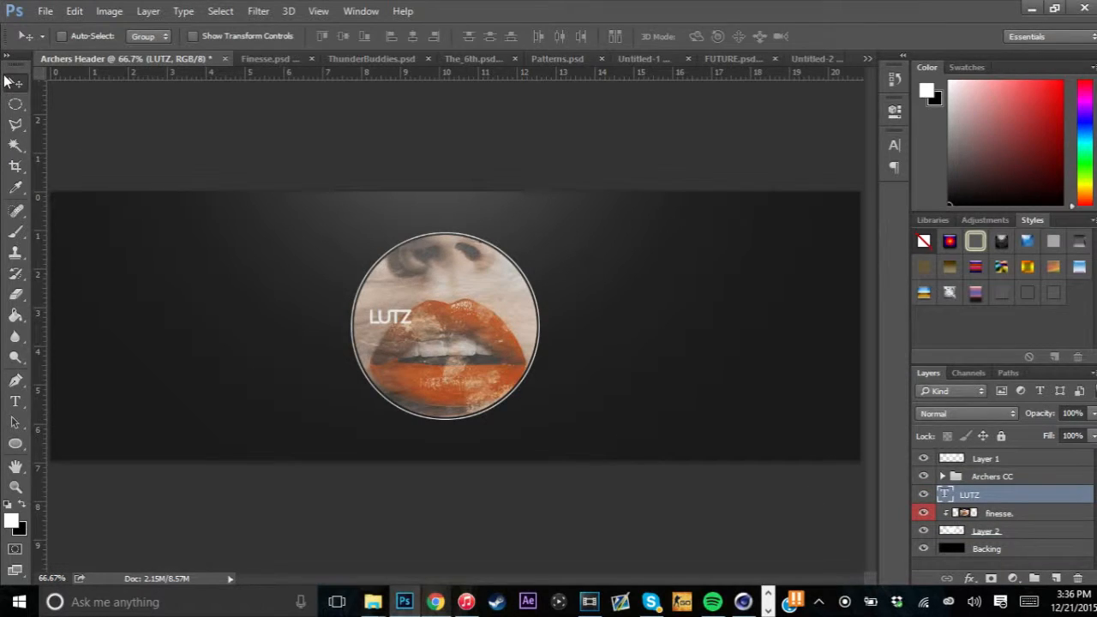
{"action": "left_click_drag", "start_coordinate": [433, 316], "coordinate": [490, 332]}
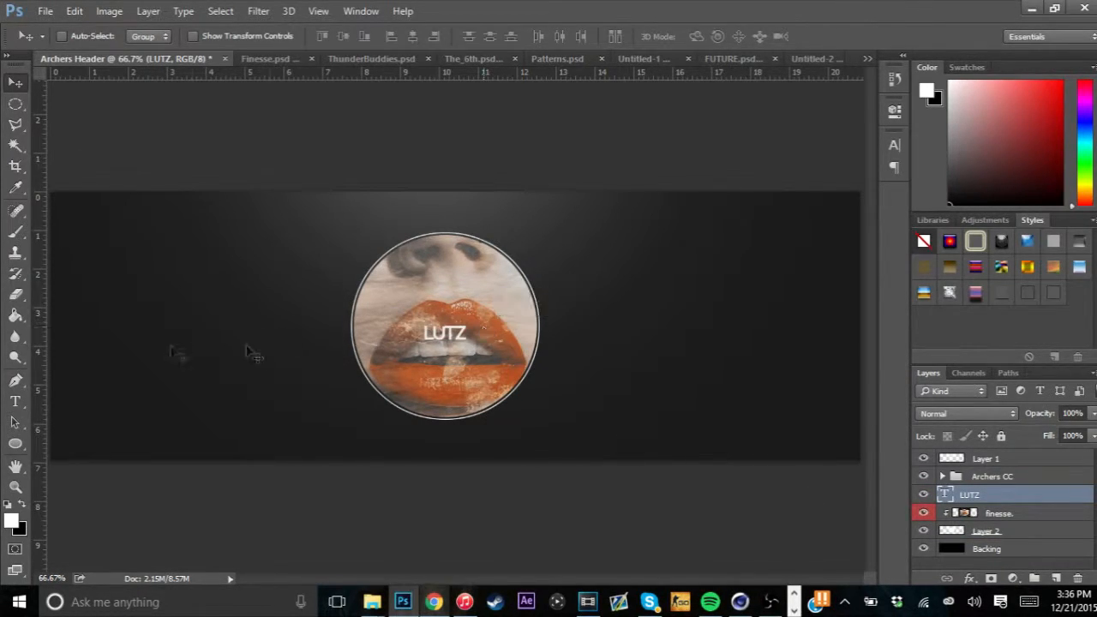
Enlarge all of the LUTZ text to 60 pt, apply Faux Bold, and commit the edit
{"action": "key", "text": "t"}
{"action": "left_click", "coordinate": [421, 333]}
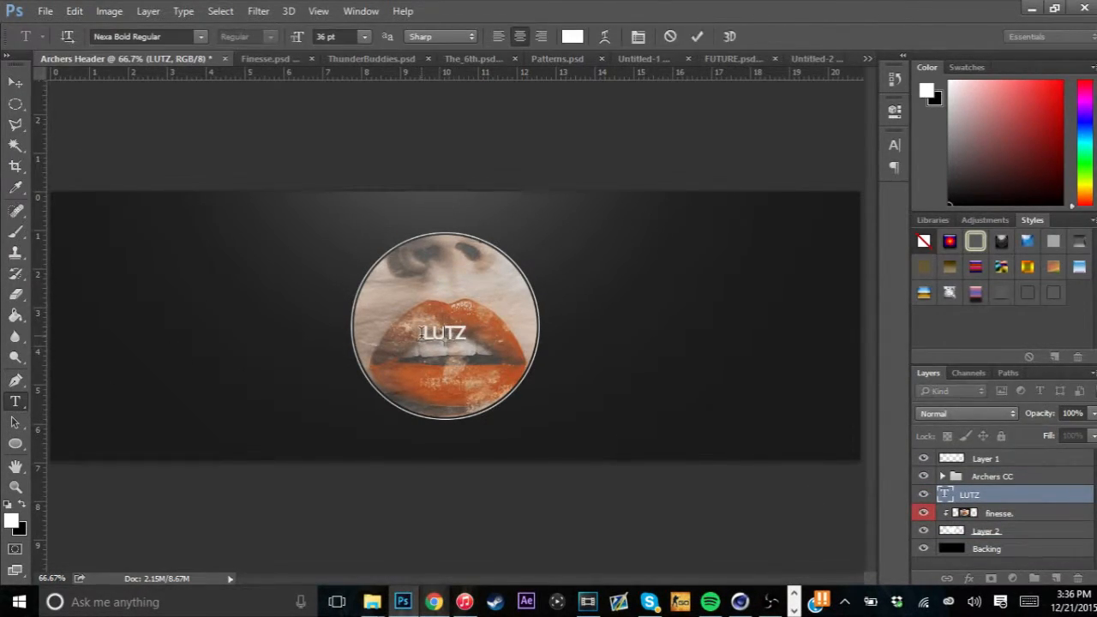
{"action": "key", "text": "ctrl+a"}
{"action": "left_click", "coordinate": [202, 37]}
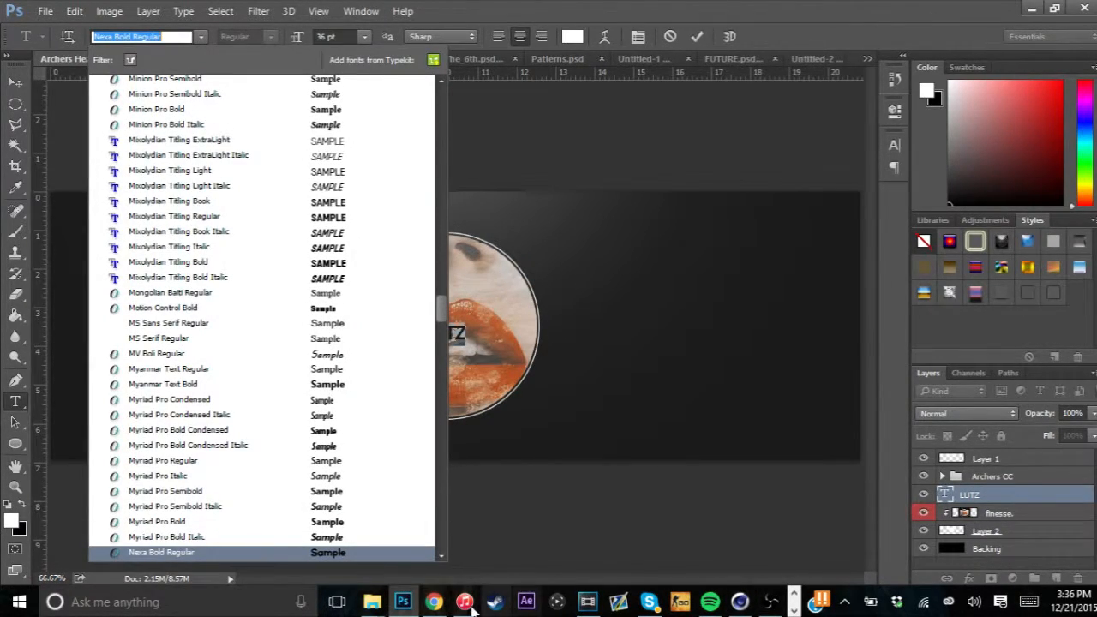
{"action": "left_click", "coordinate": [399, 561]}
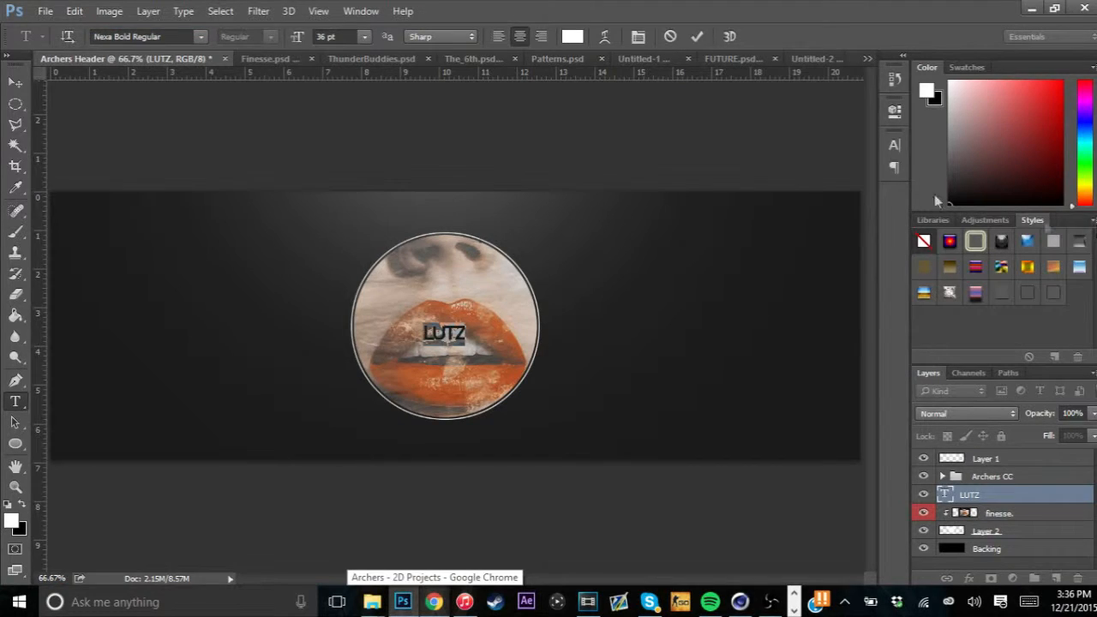
{"action": "left_click", "coordinate": [894, 144]}
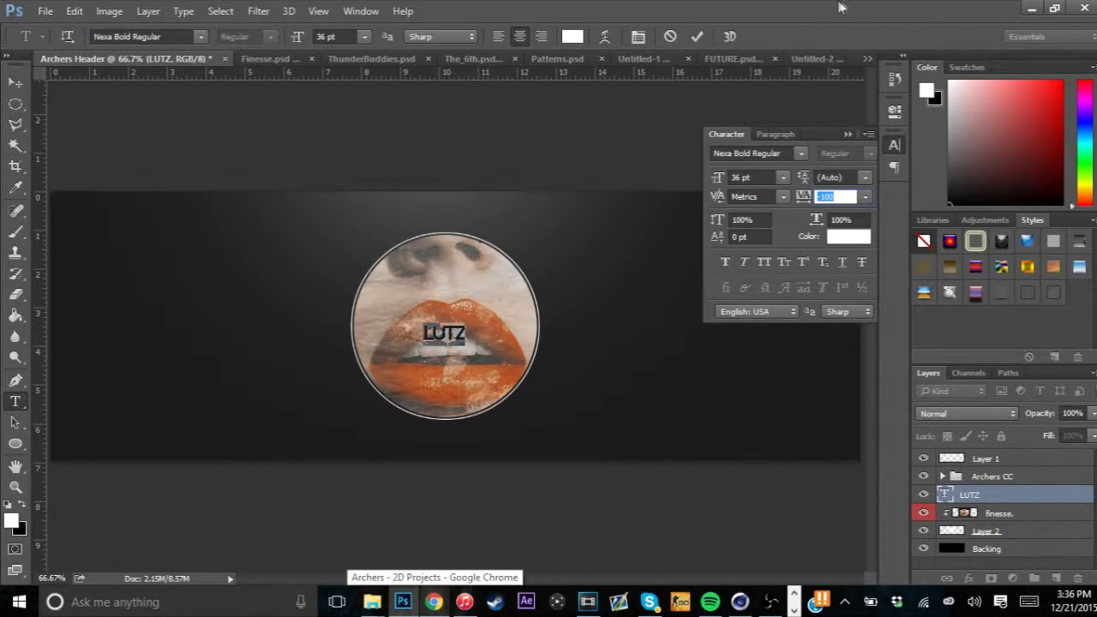
{"action": "left_click", "coordinate": [799, 153]}
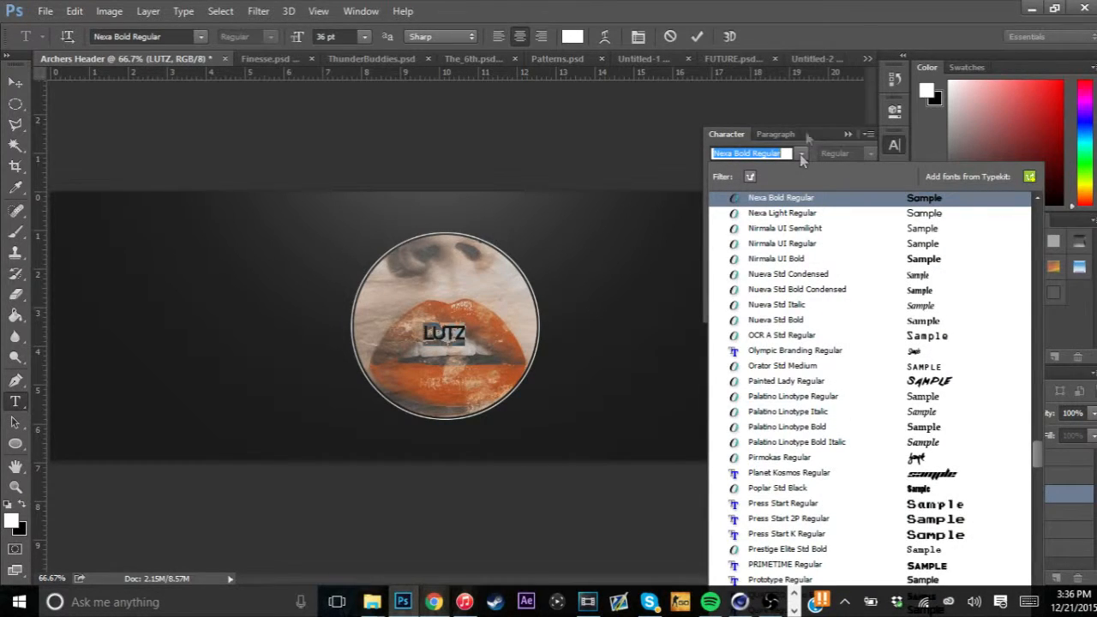
{"action": "left_click", "coordinate": [859, 19]}
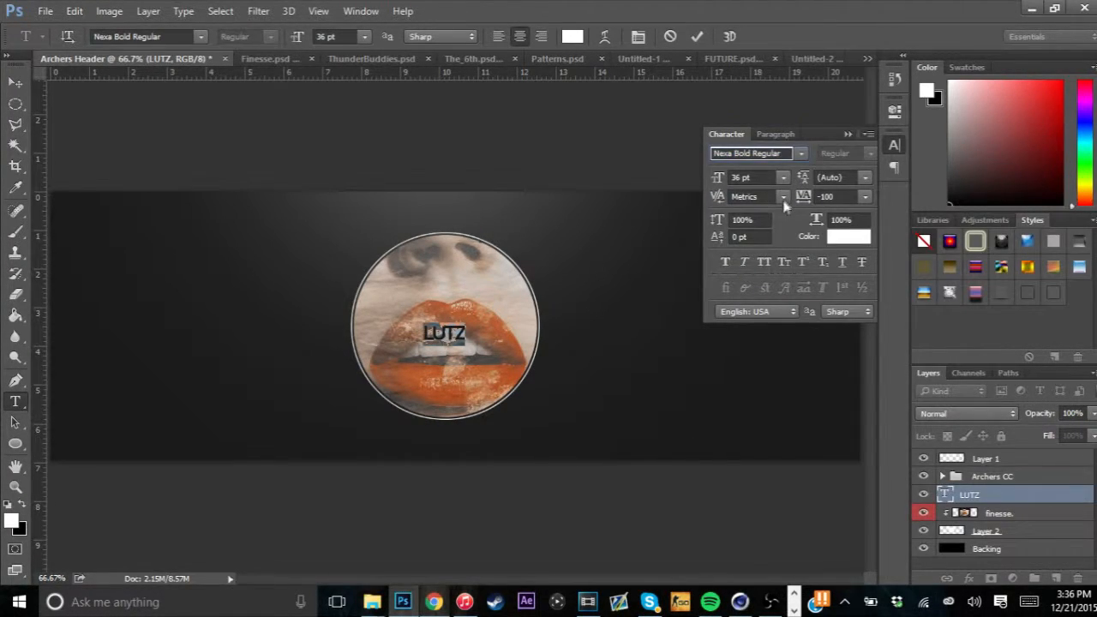
{"action": "left_click", "coordinate": [783, 179]}
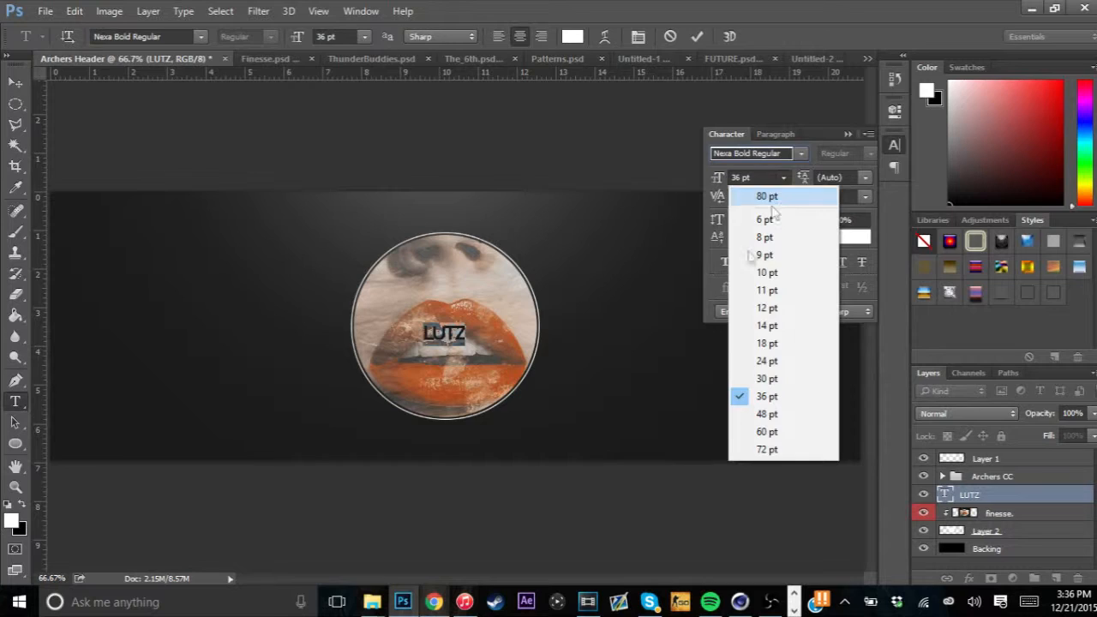
{"action": "left_click", "coordinate": [759, 433]}
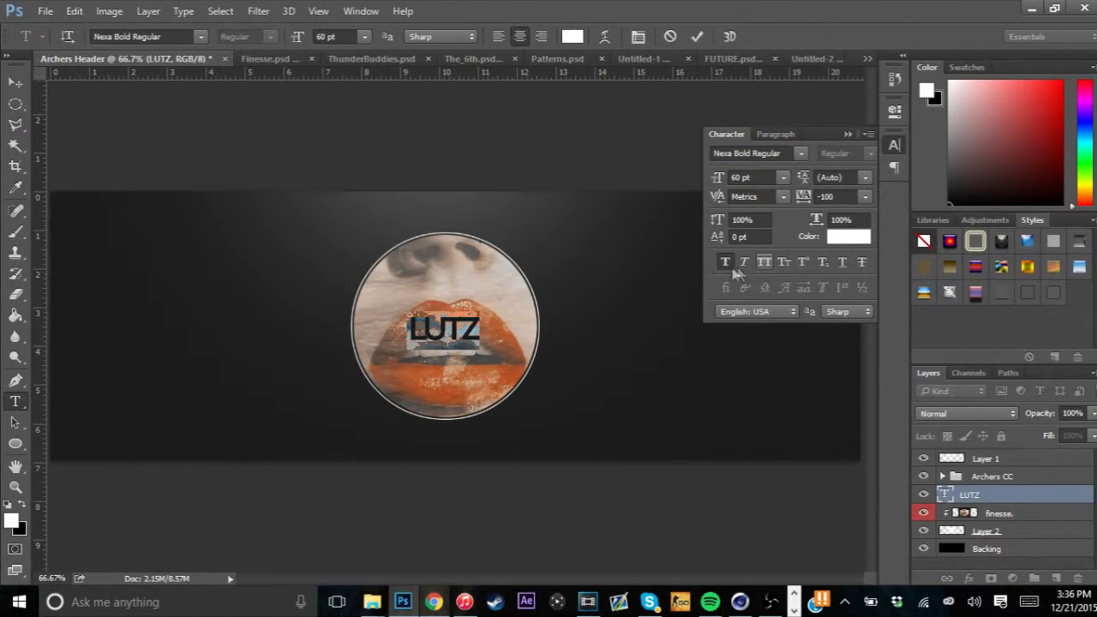
{"action": "left_click", "coordinate": [697, 36]}
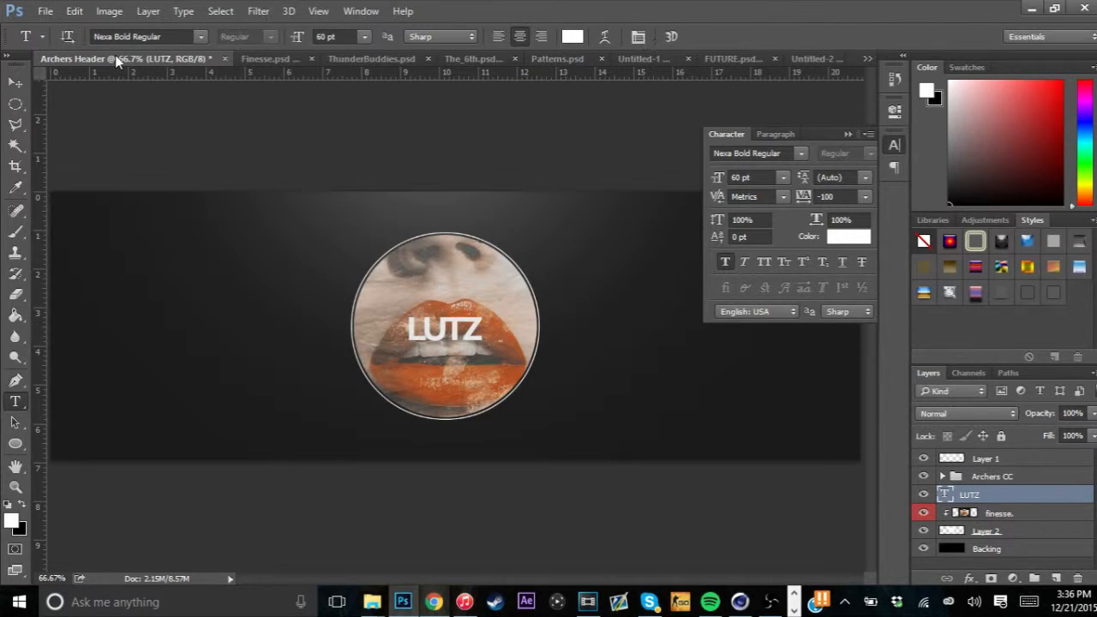
Reposition the enlarged LUTZ text so it is centered over the lips inside the circle
{"action": "left_click", "coordinate": [15, 83]}
{"action": "left_click_drag", "start_coordinate": [476, 294], "coordinate": [484, 293]}
{"action": "left_click", "coordinate": [847, 134]}
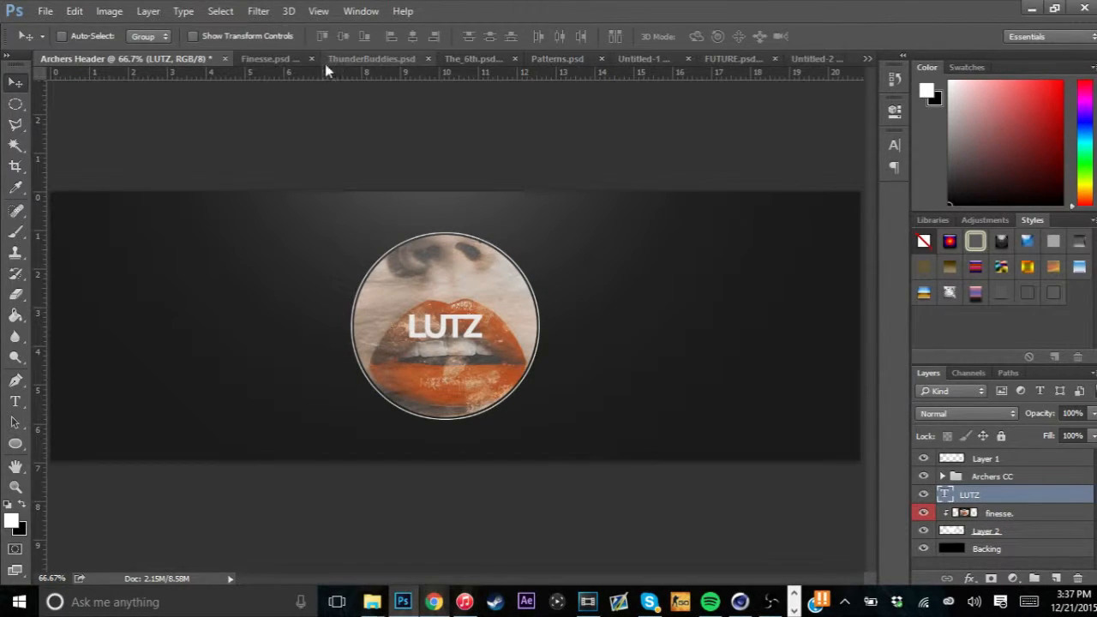
Copy the middle grunge texture from ThunderBuddies.psd into Archers Header and clip it to the LUTZ text
{"action": "left_click", "coordinate": [386, 59]}
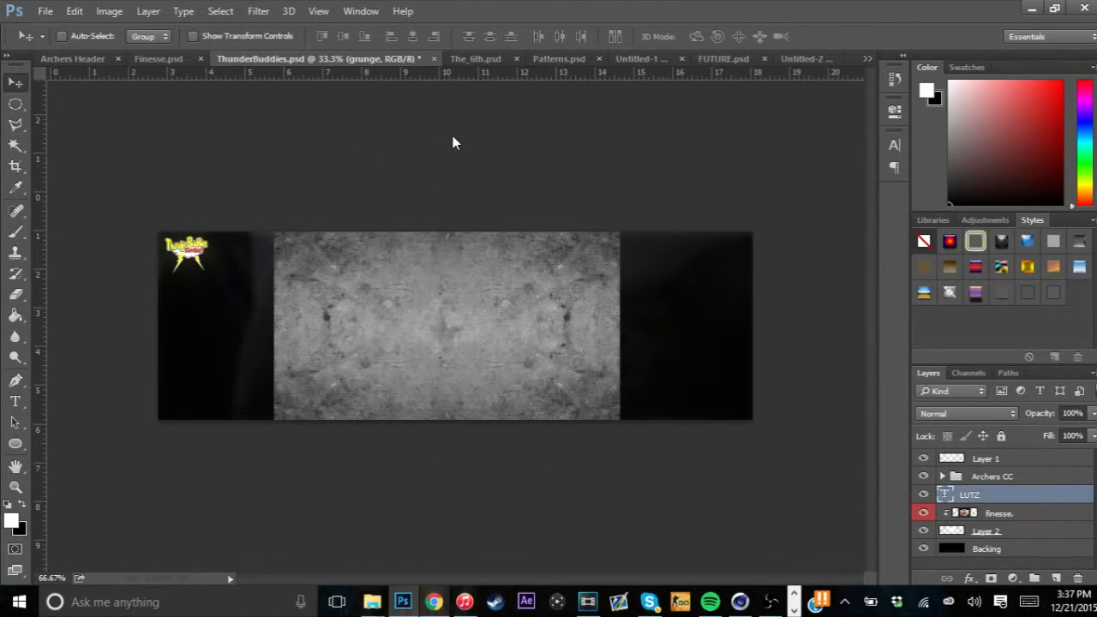
{"action": "left_click", "coordinate": [922, 544]}
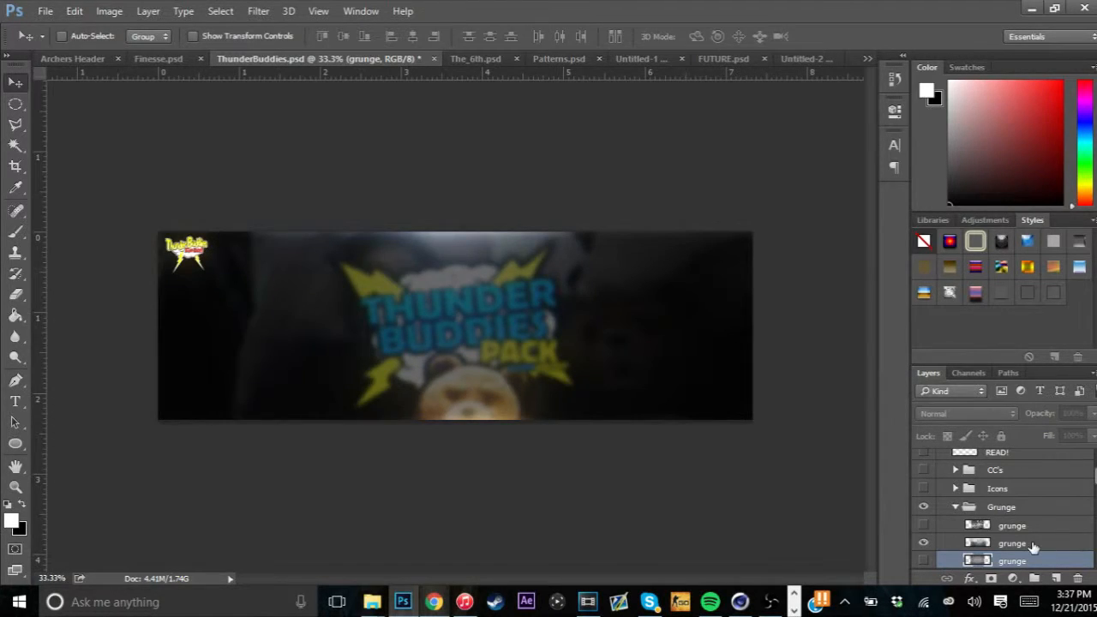
{"action": "left_click", "coordinate": [1032, 547]}
{"action": "mouse_move", "coordinate": [409, 329]}
{"action": "left_mouse_down"}
{"action": "mouse_move", "coordinate": [78, 47]}
{"action": "mouse_move", "coordinate": [78, 64]}
{"action": "mouse_move", "coordinate": [419, 341]}
{"action": "left_mouse_up"}
{"action": "right_click", "coordinate": [1014, 502]}
{"action": "left_click", "coordinate": [757, 304]}
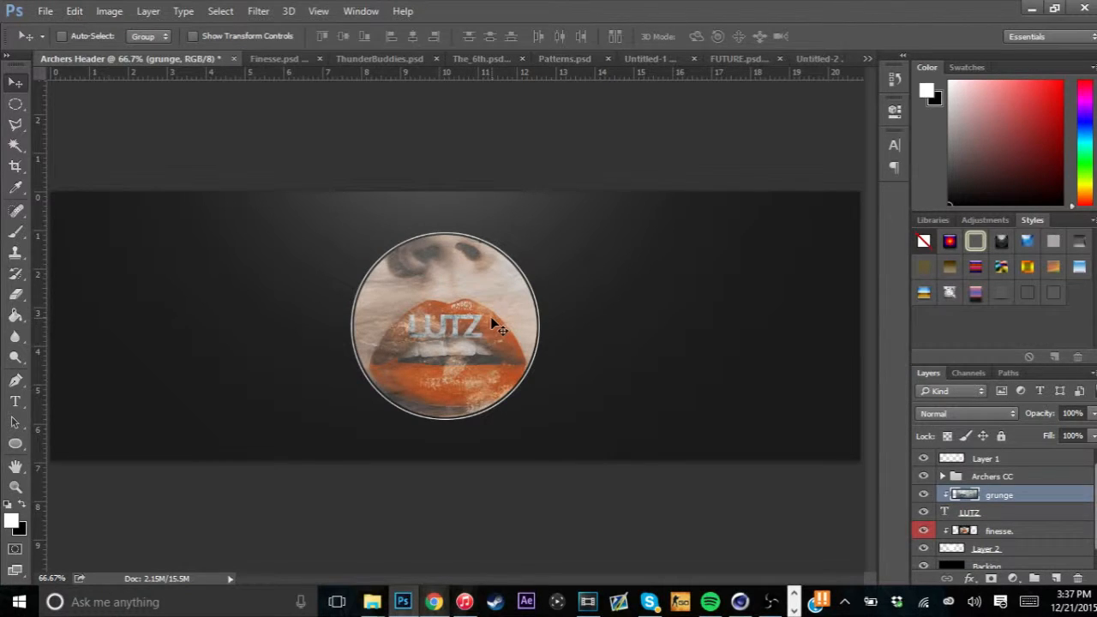
Add a black Multiply drop shadow to the LUTZ layer with 84% opacity, 9% spread and 10 px size
{"action": "right_click", "coordinate": [985, 511]}
{"action": "left_click", "coordinate": [708, 28]}
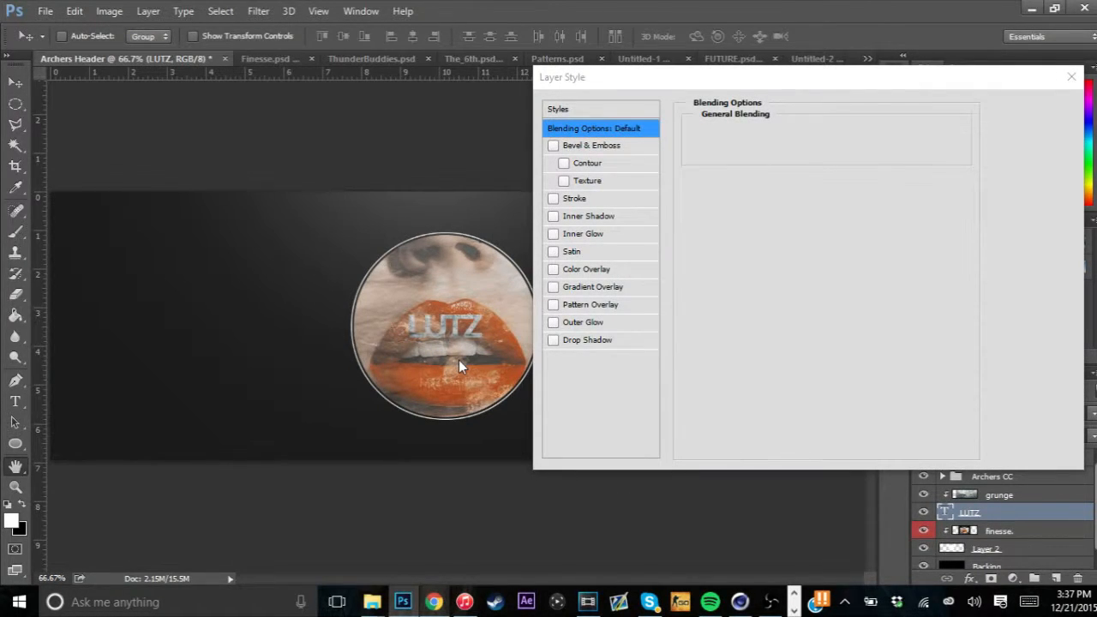
{"action": "left_click", "coordinate": [587, 340]}
{"action": "left_click_drag", "start_coordinate": [781, 152], "coordinate": [800, 153]}
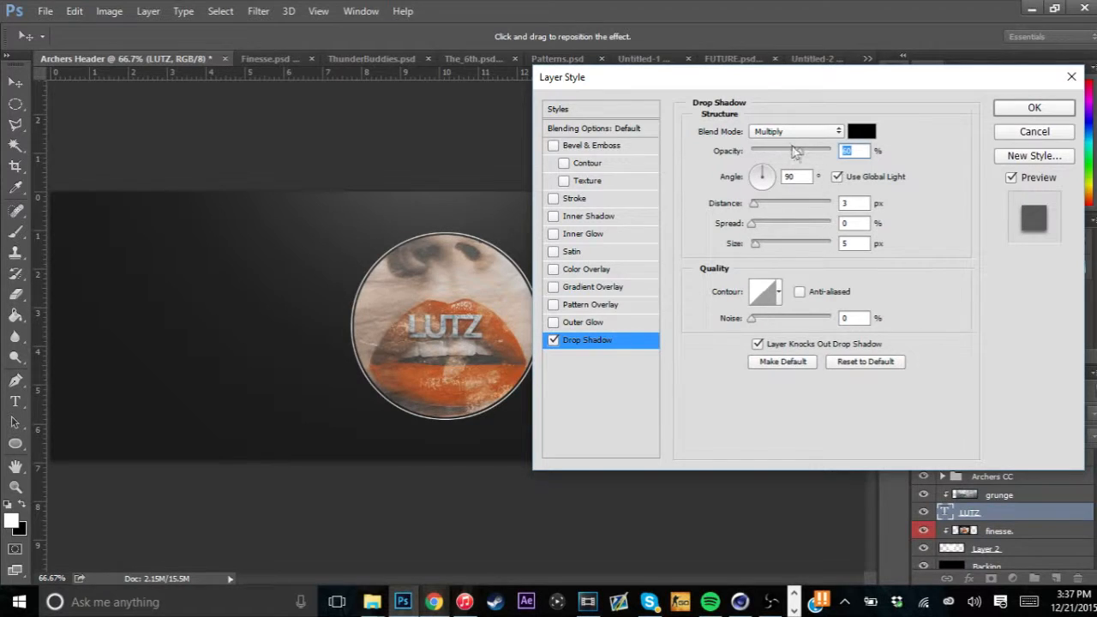
{"action": "left_click_drag", "start_coordinate": [806, 152], "coordinate": [804, 154]}
{"action": "left_click", "coordinate": [756, 224]}
{"action": "left_click_drag", "start_coordinate": [757, 247], "coordinate": [765, 253]}
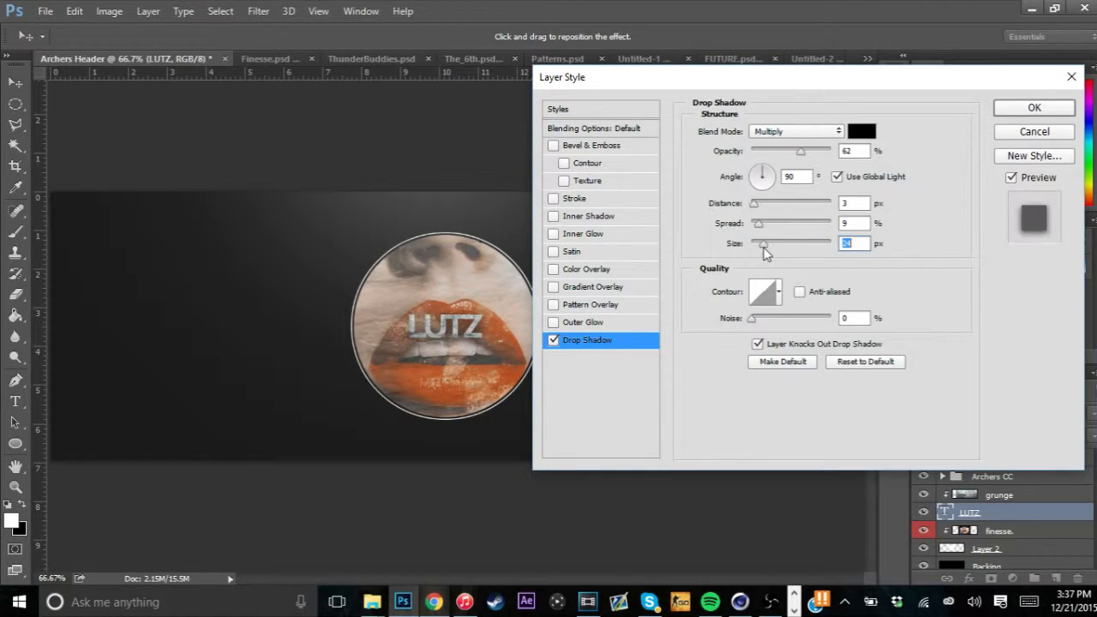
{"action": "left_click_drag", "start_coordinate": [800, 151], "coordinate": [817, 151]}
{"action": "left_click_drag", "start_coordinate": [757, 249], "coordinate": [759, 245]}
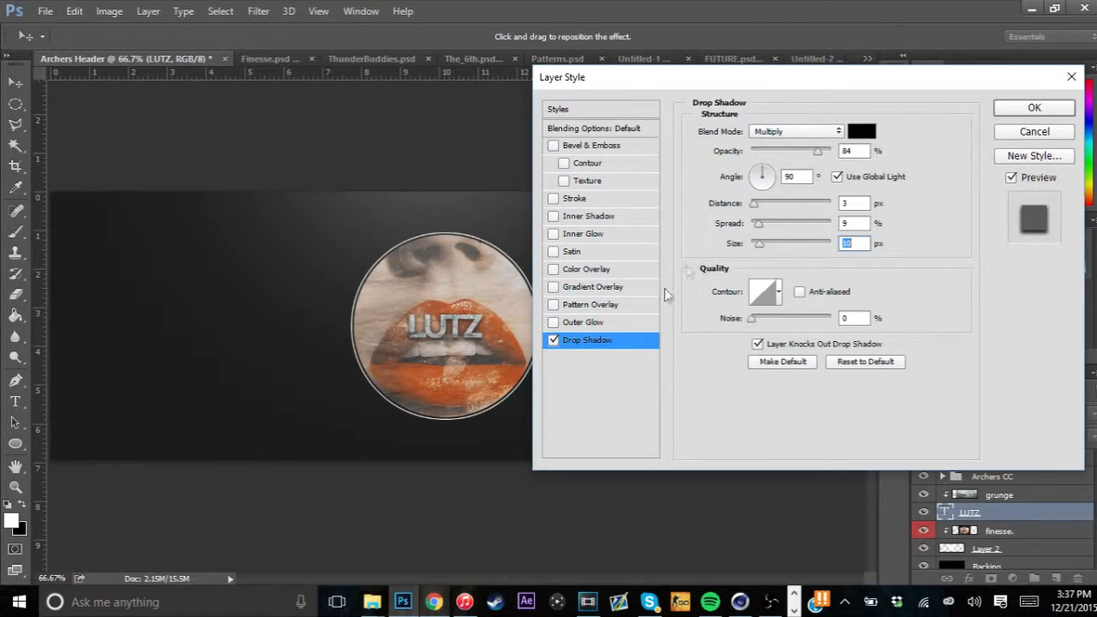
{"action": "left_click", "coordinate": [999, 109]}
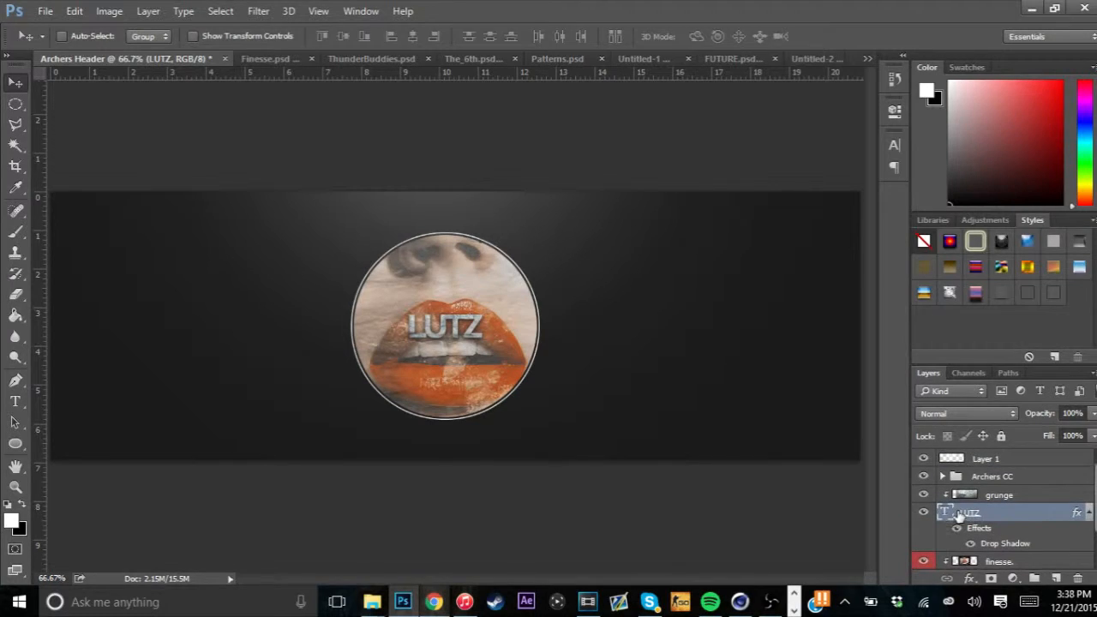
Create a new empty layer directly above the Archers CC group
{"action": "left_click", "coordinate": [987, 497]}
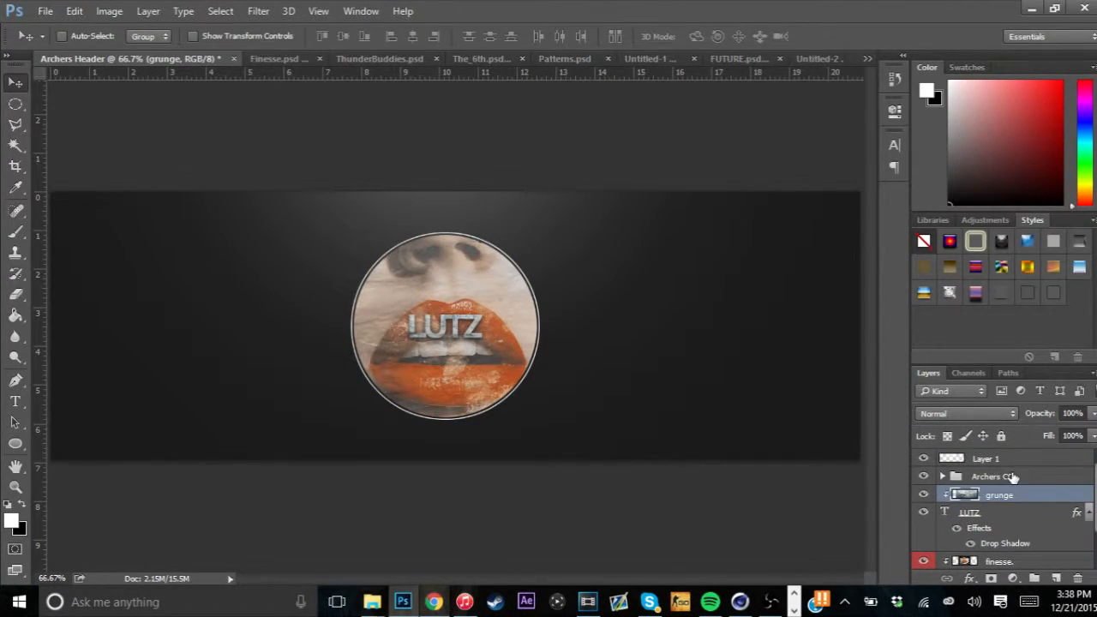
{"action": "left_click", "coordinate": [1012, 477]}
{"action": "left_click", "coordinate": [1062, 578]}
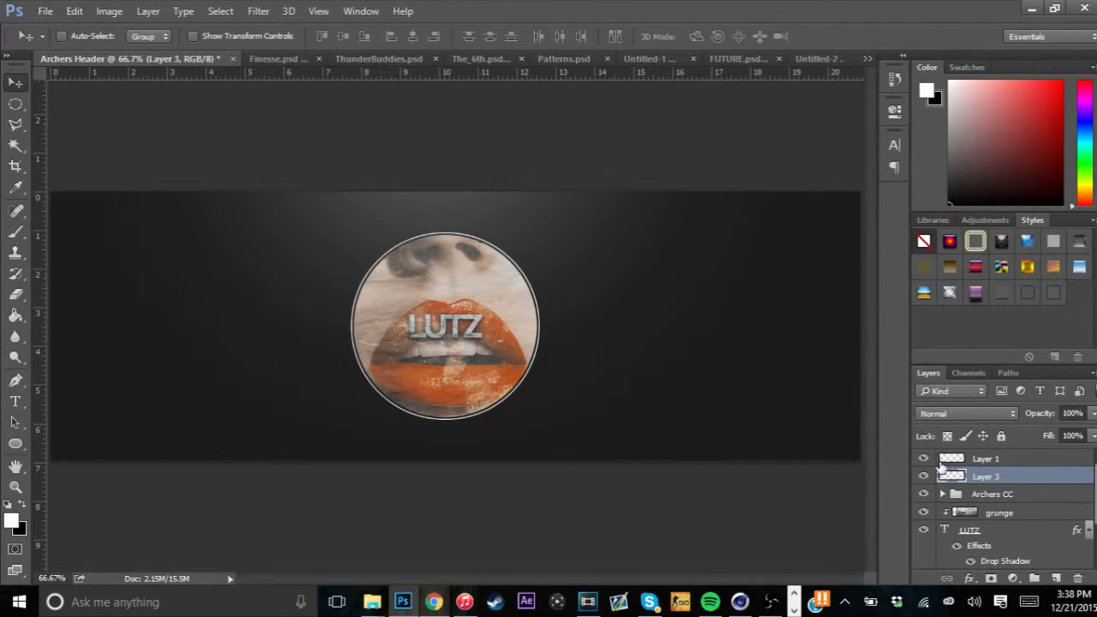
Paint one soft white dab with a 250 px brush over the LUTZ text on the new layer
{"action": "left_click", "coordinate": [16, 231]}
{"action": "key", "text": "bracketleft"}
{"action": "key", "text": "bracketleft"}
{"action": "key", "text": "bracketleft"}
{"action": "key", "text": "bracketleft"}
{"action": "key", "text": "bracketleft"}
{"action": "key", "text": "bracketleft"}
{"action": "key", "text": "bracketleft"}
{"action": "key", "text": "bracketleft"}
{"action": "key", "text": "bracketleft"}
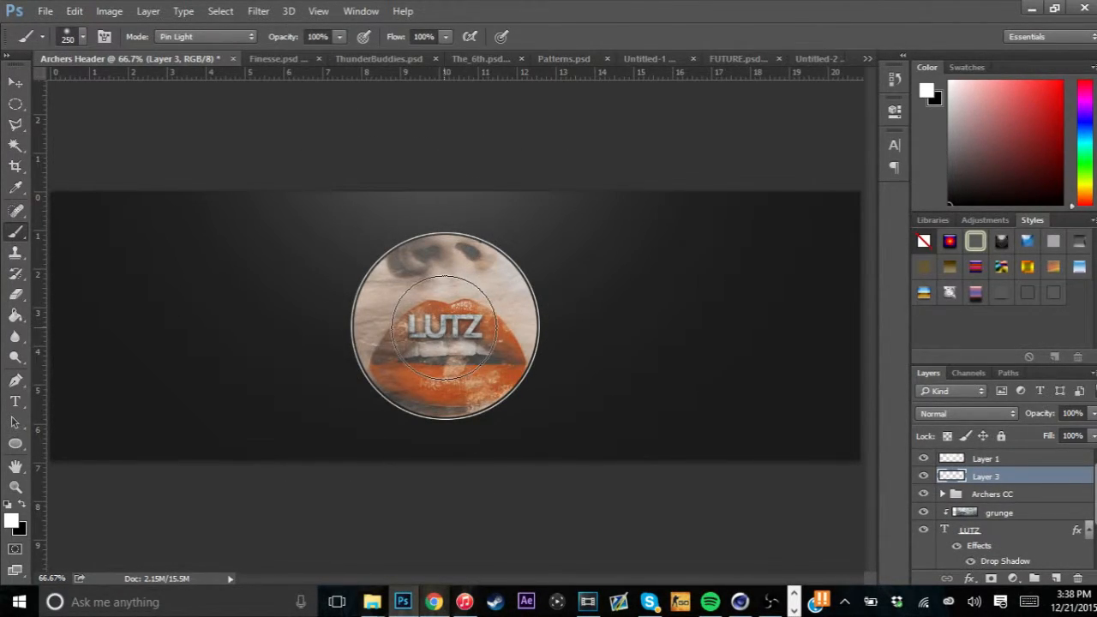
{"action": "left_click", "coordinate": [445, 326]}
Enlarge the white glow on Layer 3 with Free Transform and reduce the layer's opacity to 26%
{"action": "key", "text": "ctrl+t"}
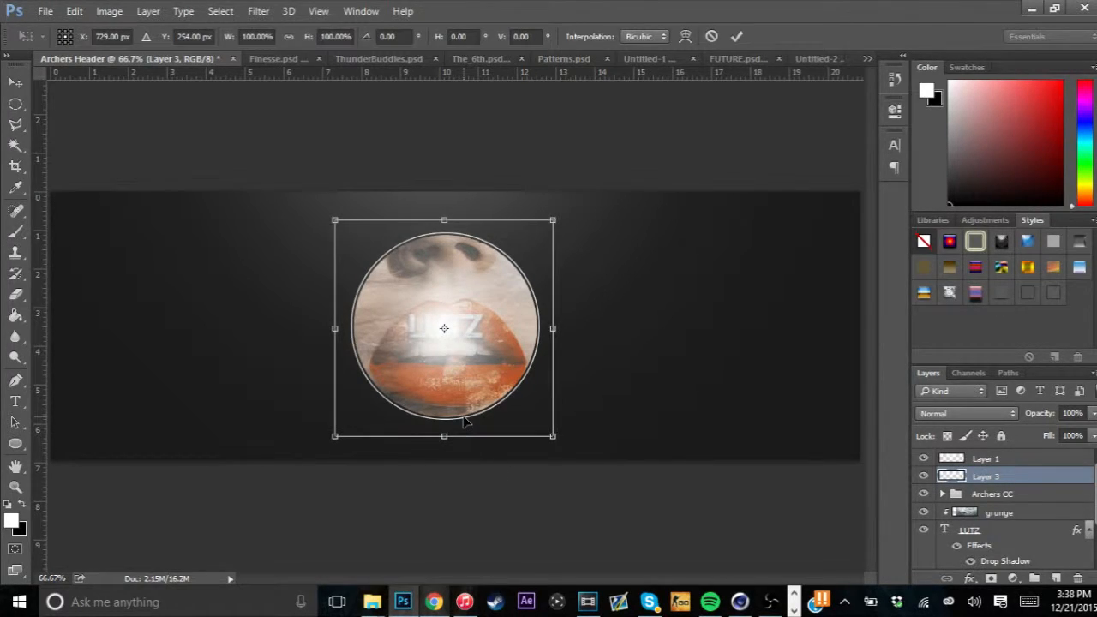
{"action": "left_click_drag", "start_coordinate": [552, 329], "coordinate": [580, 325]}
{"action": "left_click", "coordinate": [736, 36]}
{"action": "key", "text": "b"}
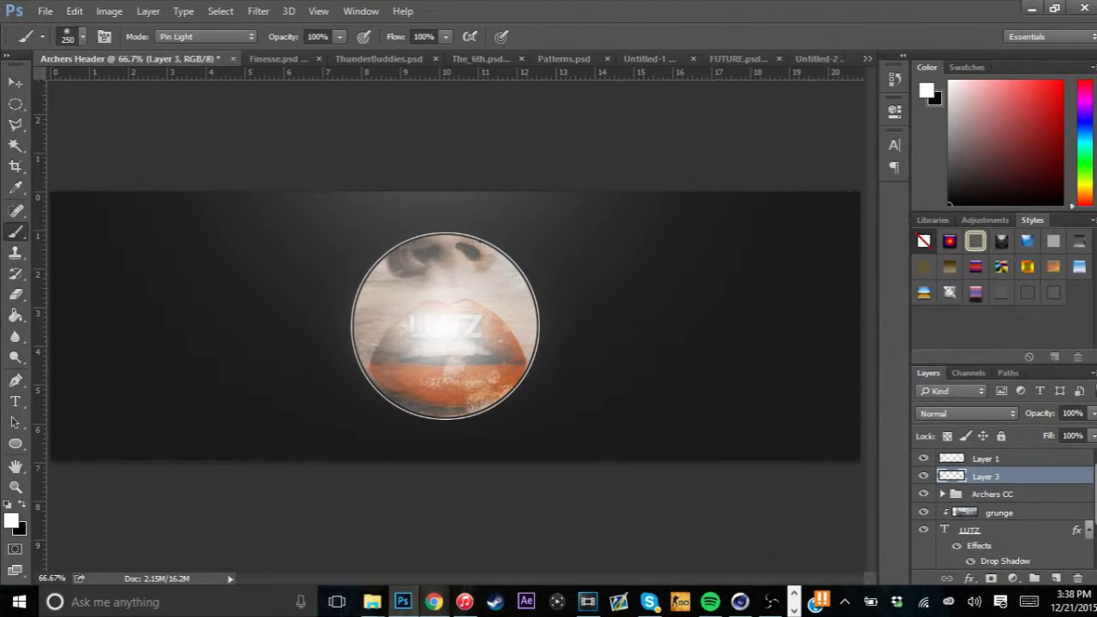
{"action": "left_click", "coordinate": [1093, 413]}
{"action": "left_click_drag", "start_coordinate": [1092, 432], "coordinate": [1033, 433]}
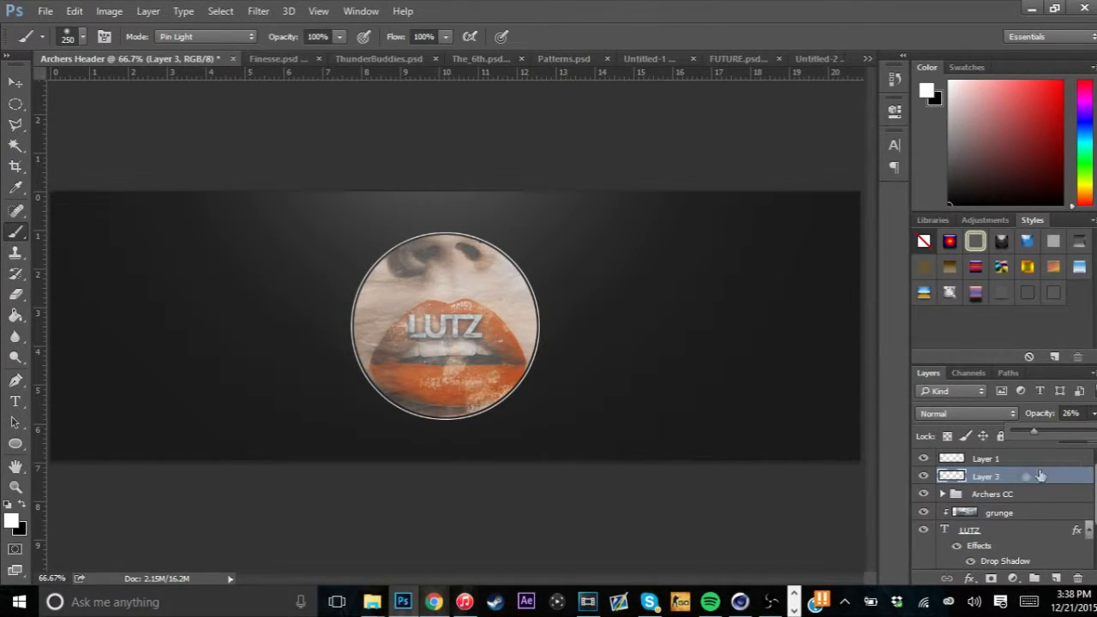
Create a new empty layer directly above the Backing layer
{"action": "scroll", "coordinate": [1016, 510], "scroll_direction": "down", "scroll_amount": 3}
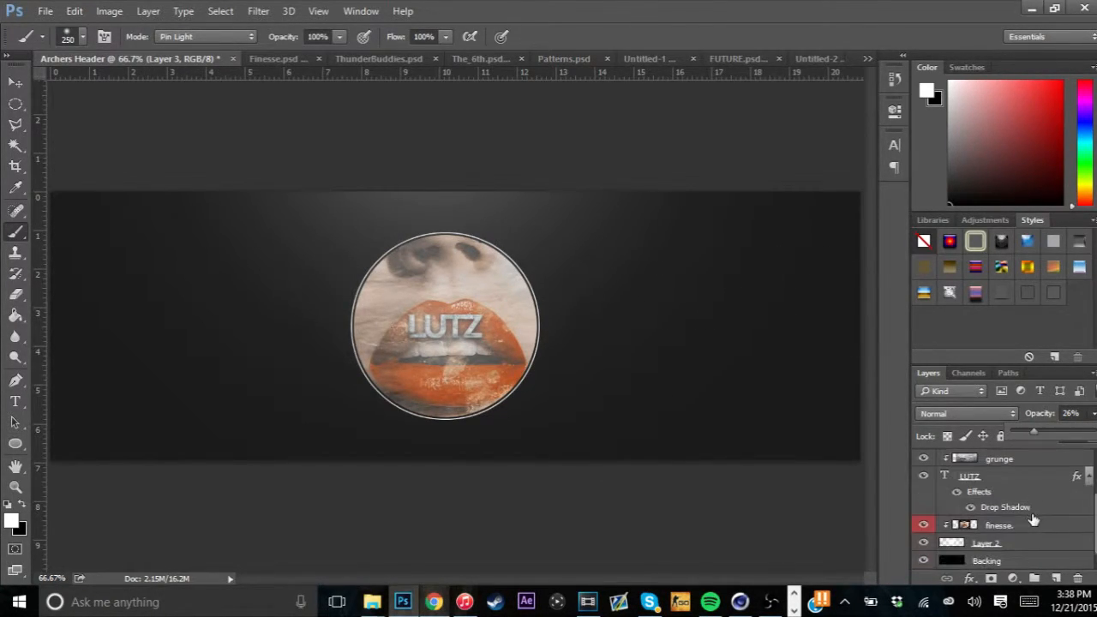
{"action": "scroll", "coordinate": [1015, 509], "scroll_direction": "up", "scroll_amount": 3}
{"action": "scroll", "coordinate": [1015, 507], "scroll_direction": "down", "scroll_amount": 1}
{"action": "scroll", "coordinate": [1015, 507], "scroll_direction": "down", "scroll_amount": 2}
{"action": "scroll", "coordinate": [994, 562], "scroll_direction": "up", "scroll_amount": 2}
{"action": "scroll", "coordinate": [994, 562], "scroll_direction": "down", "scroll_amount": 2}
{"action": "left_click", "coordinate": [994, 561]}
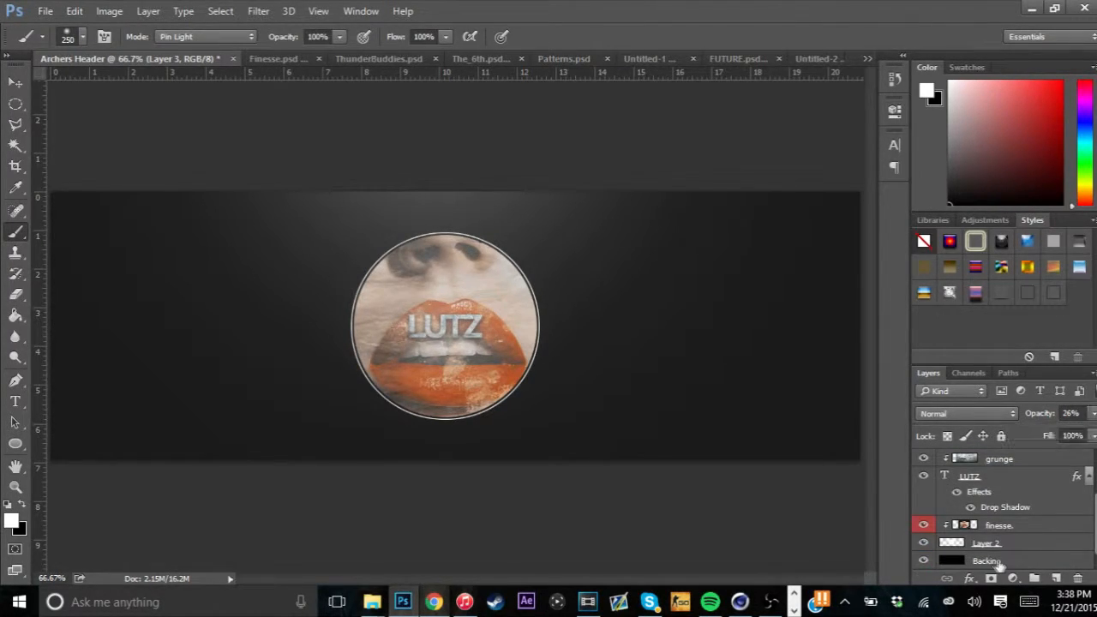
{"action": "left_click", "coordinate": [1055, 579]}
Paint one white dab with a 600 px brush centred behind the circle and reduce the layer's opacity to 20%
{"action": "key", "text": "bracketright"}
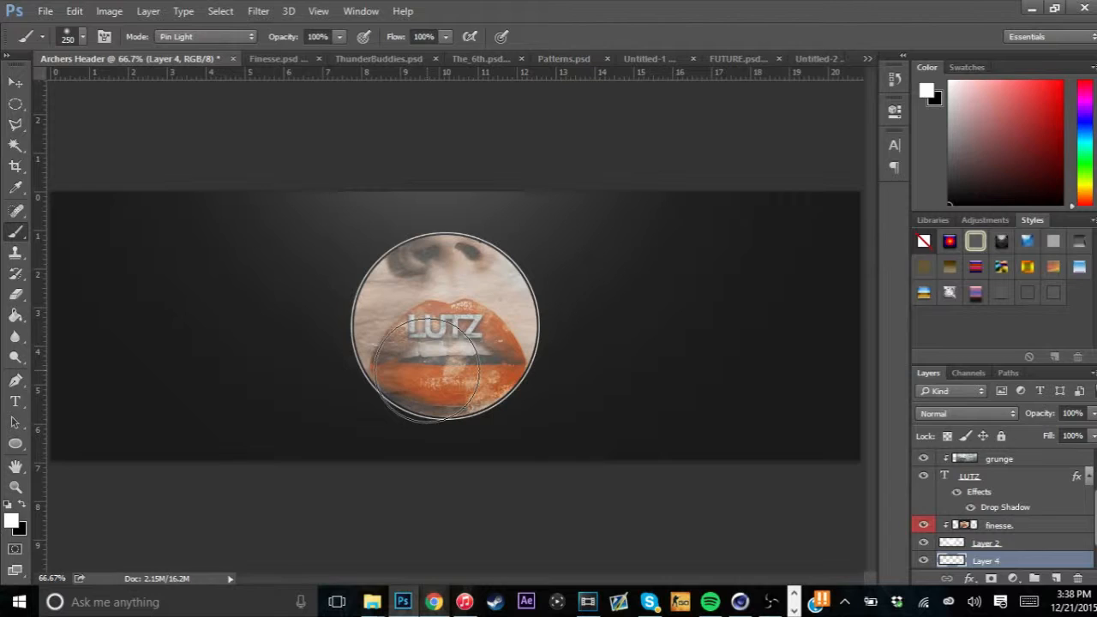
{"action": "key", "text": "bracketright"}
{"action": "key", "text": "bracketright"}
{"action": "key", "text": "bracketright"}
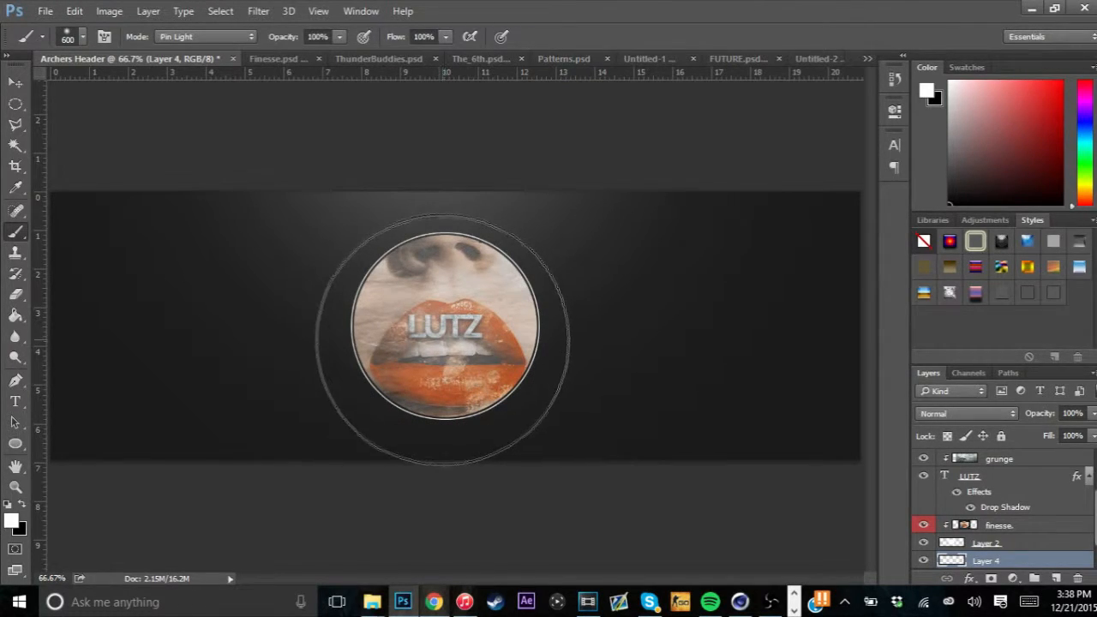
{"action": "left_click", "coordinate": [443, 333]}
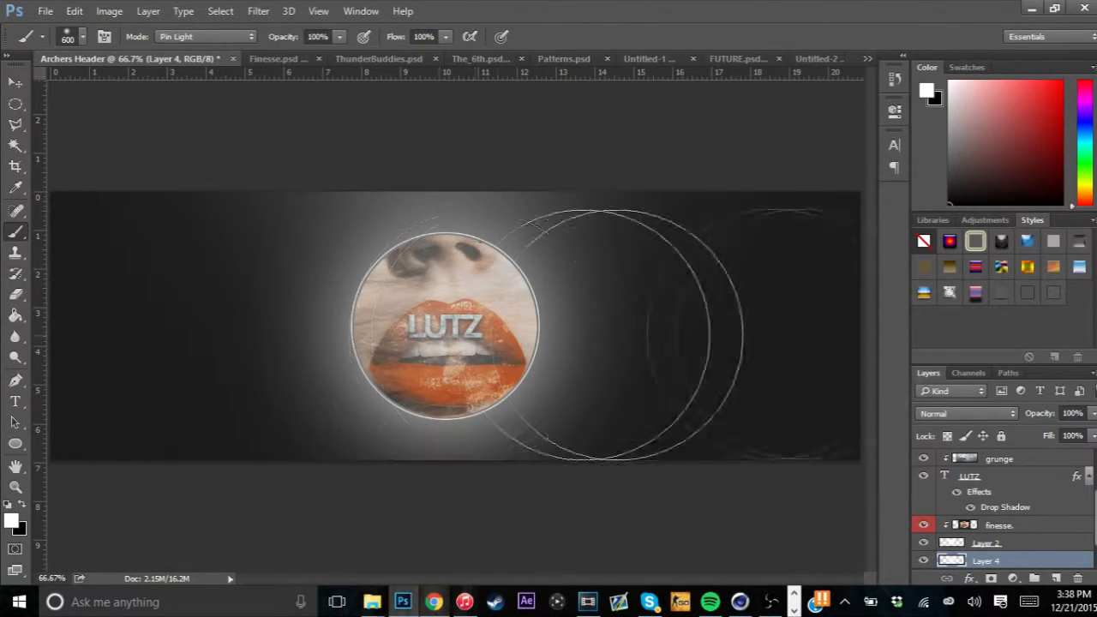
{"action": "mouse_move", "coordinate": [1093, 414]}
{"action": "left_mouse_down"}
{"action": "mouse_move", "coordinate": [1084, 437]}
{"action": "mouse_move", "coordinate": [1036, 439]}
{"action": "left_mouse_up"}
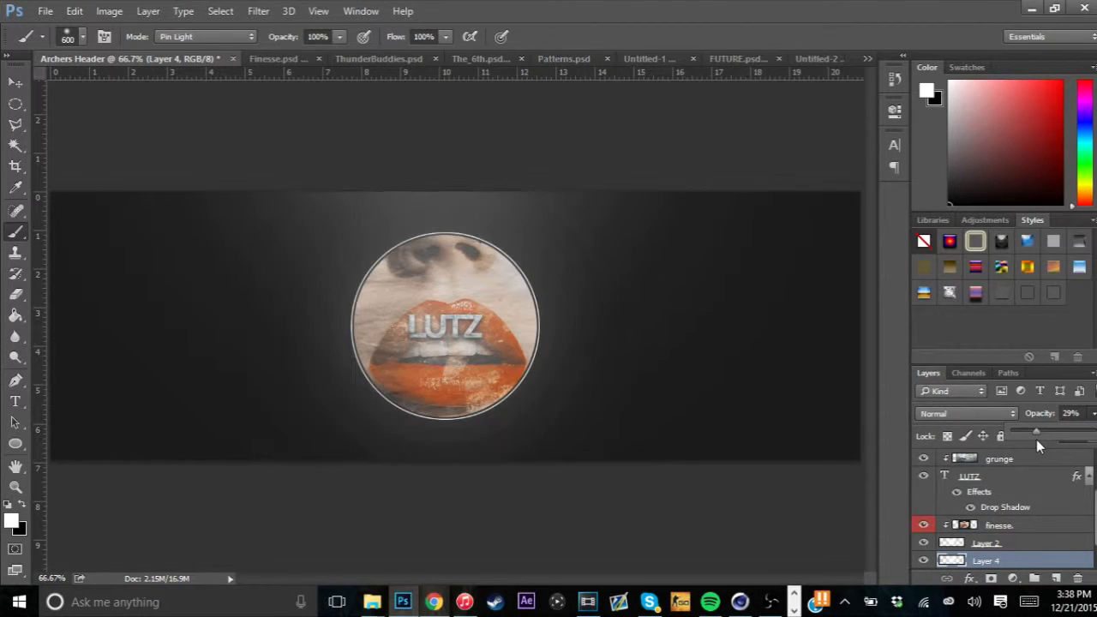
{"action": "left_click_drag", "start_coordinate": [1030, 442], "coordinate": [1028, 442]}
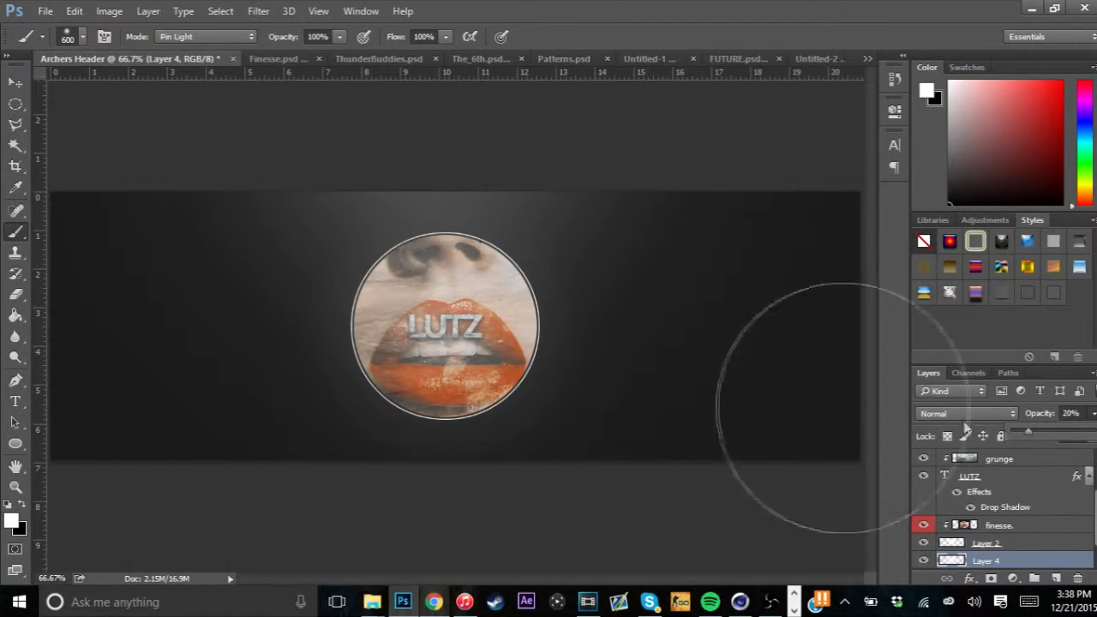
Move Layer 1 and Layer 3 together to directly below the Archers CC group
{"action": "scroll", "coordinate": [1007, 497], "scroll_direction": "up", "scroll_amount": 2}
{"action": "left_click", "coordinate": [1009, 478]}
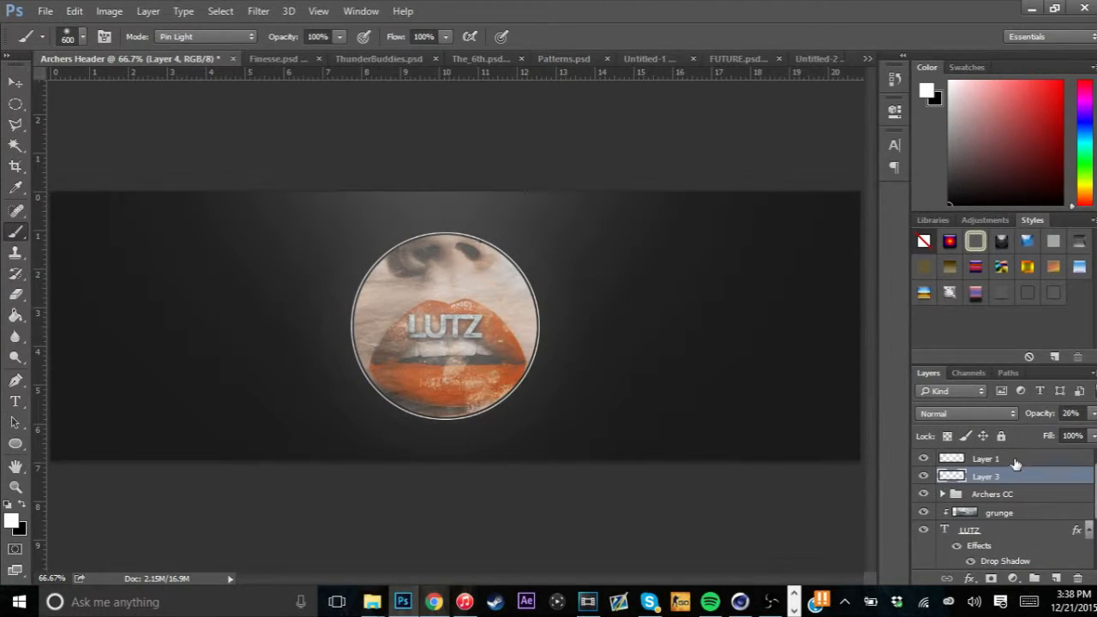
{"action": "left_click", "coordinate": [1013, 460], "text": "ctrl"}
{"action": "left_click_drag", "start_coordinate": [1014, 460], "coordinate": [1001, 500]}
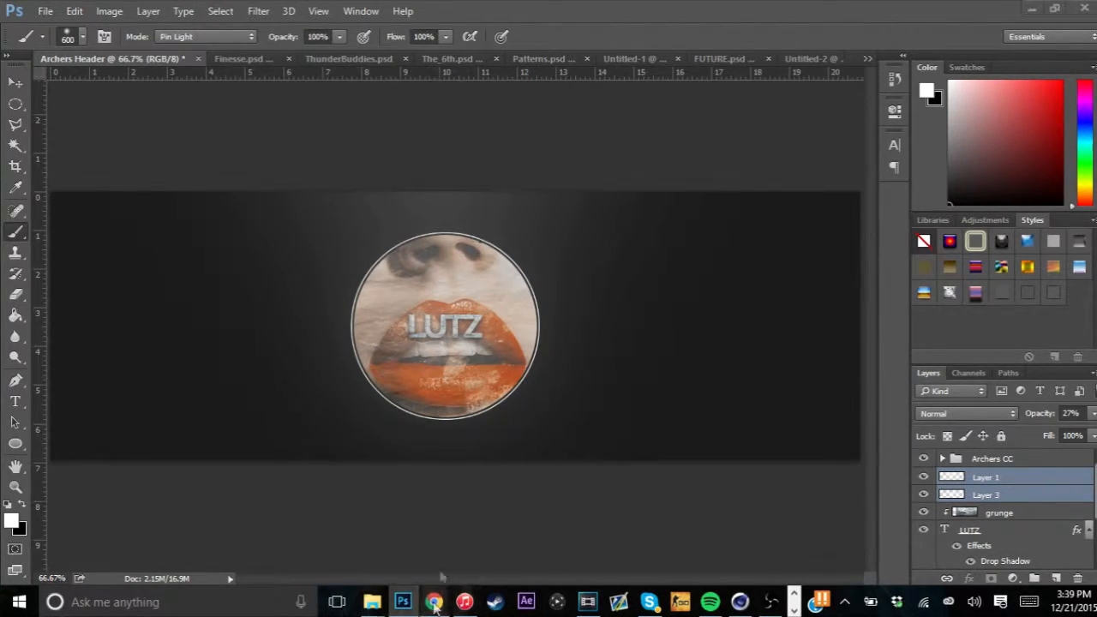
Switch to Chrome to examine the REFUSH header on the portfolio page for reference, and return to Photoshop
{"action": "key", "text": "alt+Tab"}
{"action": "scroll", "coordinate": [374, 143], "scroll_direction": "down", "scroll_amount": 10}
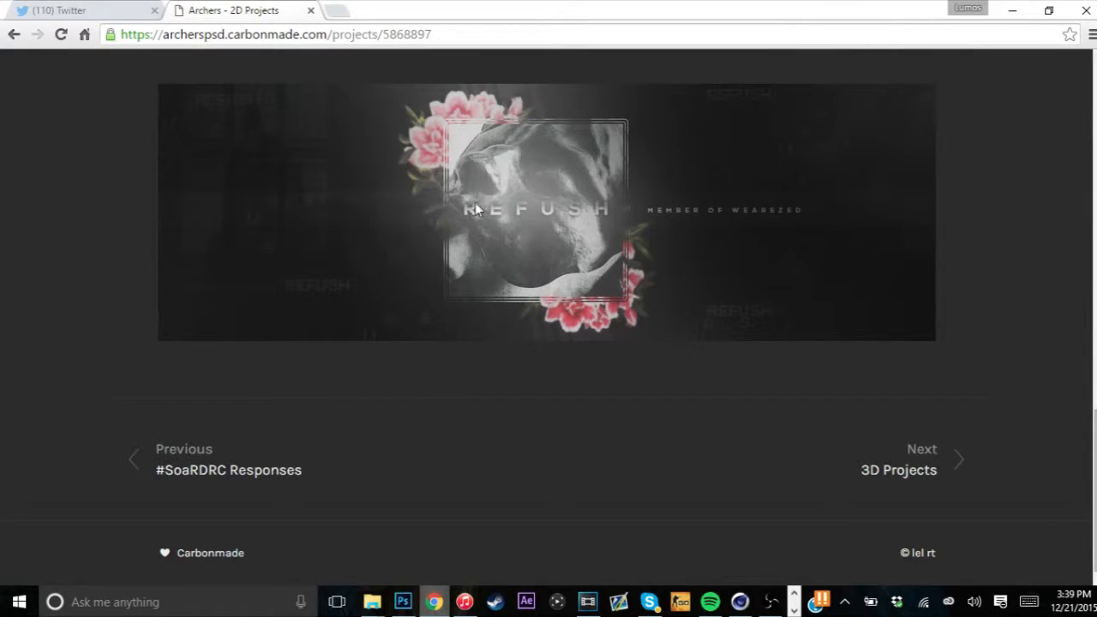
{"action": "left_click", "coordinate": [1012, 10]}
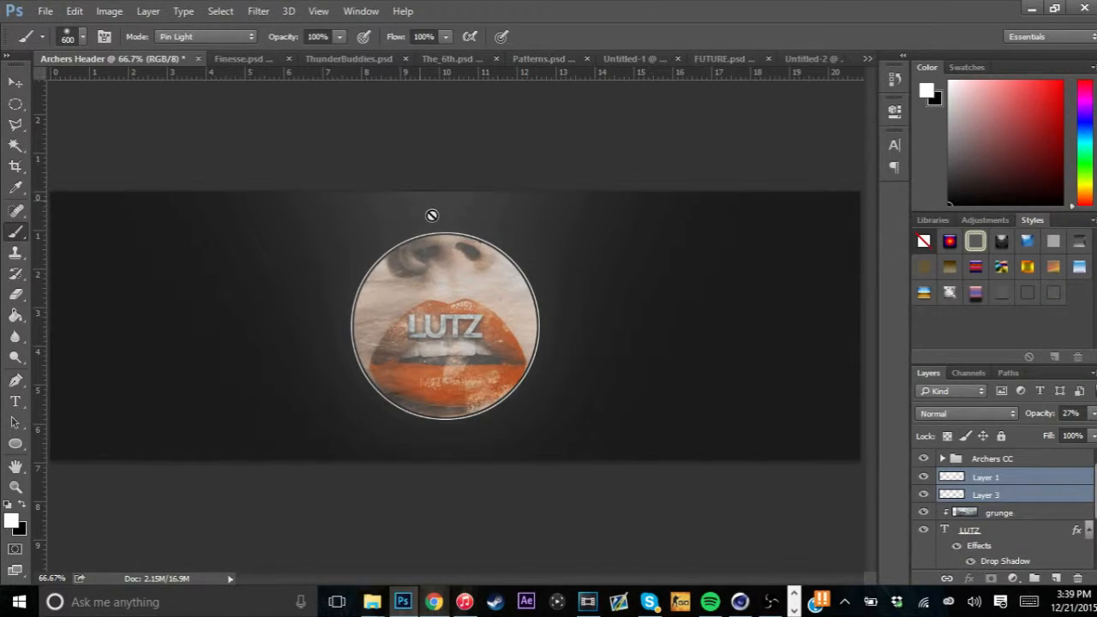
Open The_6th.psd and preview the stocks in its Flowers group, leaving the large pink blossom bouquet layer visible and selected
{"action": "left_click_drag", "start_coordinate": [455, 60], "coordinate": [242, 57]}
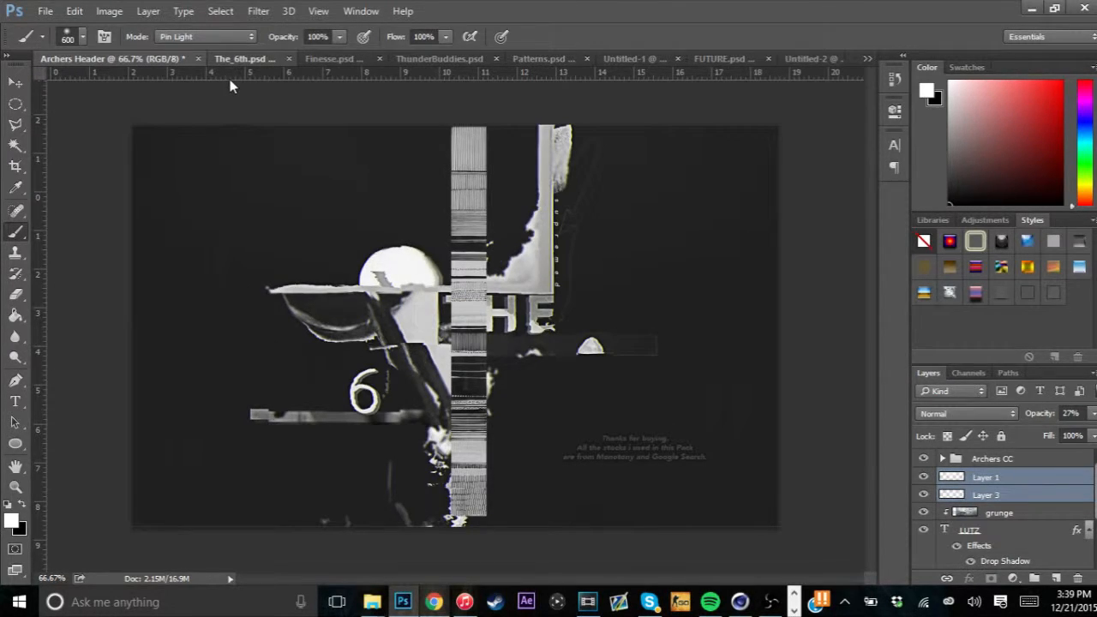
{"action": "left_click", "coordinate": [941, 515]}
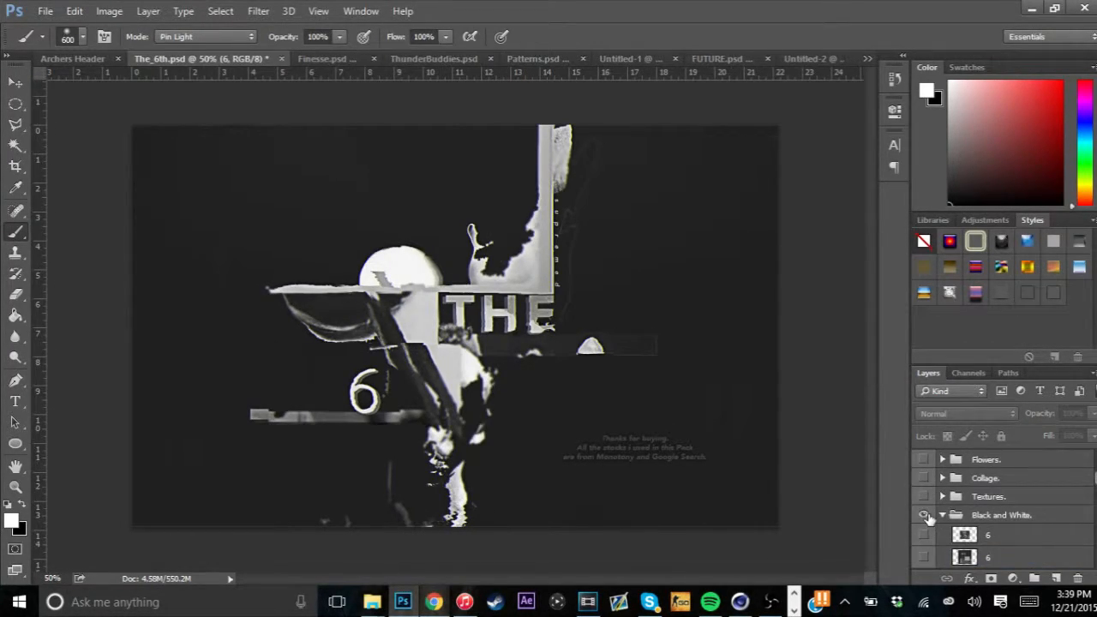
{"action": "left_click", "coordinate": [943, 460]}
{"action": "scroll", "coordinate": [935, 503], "scroll_direction": "down", "scroll_amount": 1}
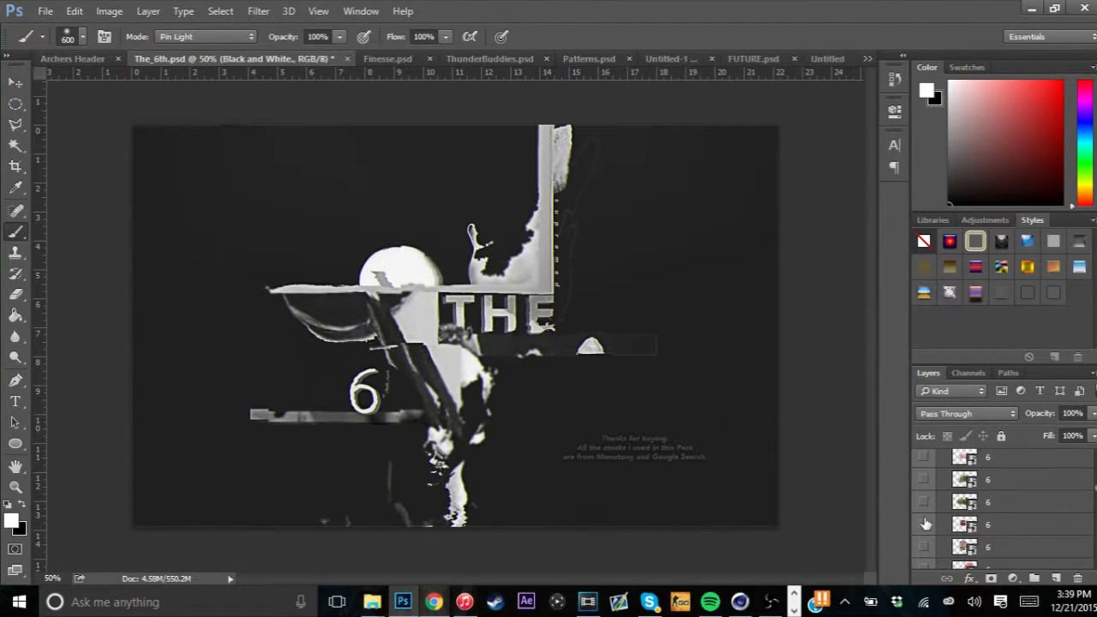
{"action": "left_click", "coordinate": [925, 524]}
{"action": "left_click", "coordinate": [925, 524]}
{"action": "scroll", "coordinate": [924, 523], "scroll_direction": "down", "scroll_amount": 2}
{"action": "left_click", "coordinate": [924, 524]}
{"action": "left_click", "coordinate": [924, 524]}
{"action": "left_click", "coordinate": [923, 503]}
{"action": "left_click", "coordinate": [924, 504]}
{"action": "scroll", "coordinate": [923, 505], "scroll_direction": "down", "scroll_amount": 1}
{"action": "left_click", "coordinate": [923, 502]}
{"action": "left_click", "coordinate": [992, 504]}
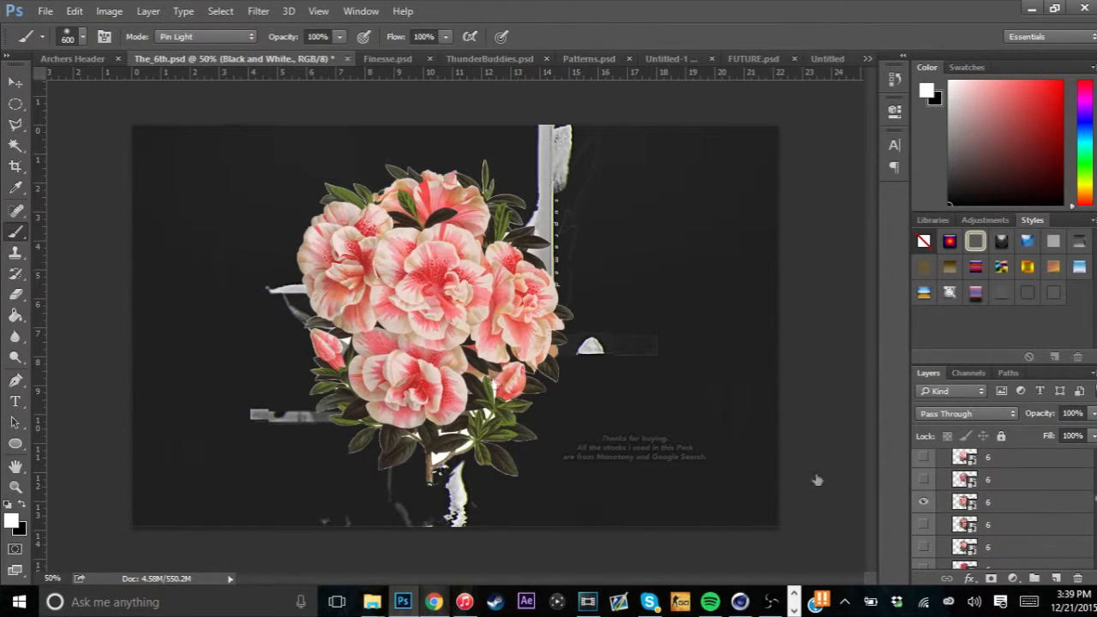
Copy the pink bouquet into the Archers Header document and place its layer between Layer 2 and Layer 4
{"action": "left_click", "coordinate": [15, 82]}
{"action": "left_click_drag", "start_coordinate": [293, 151], "coordinate": [162, 90]}
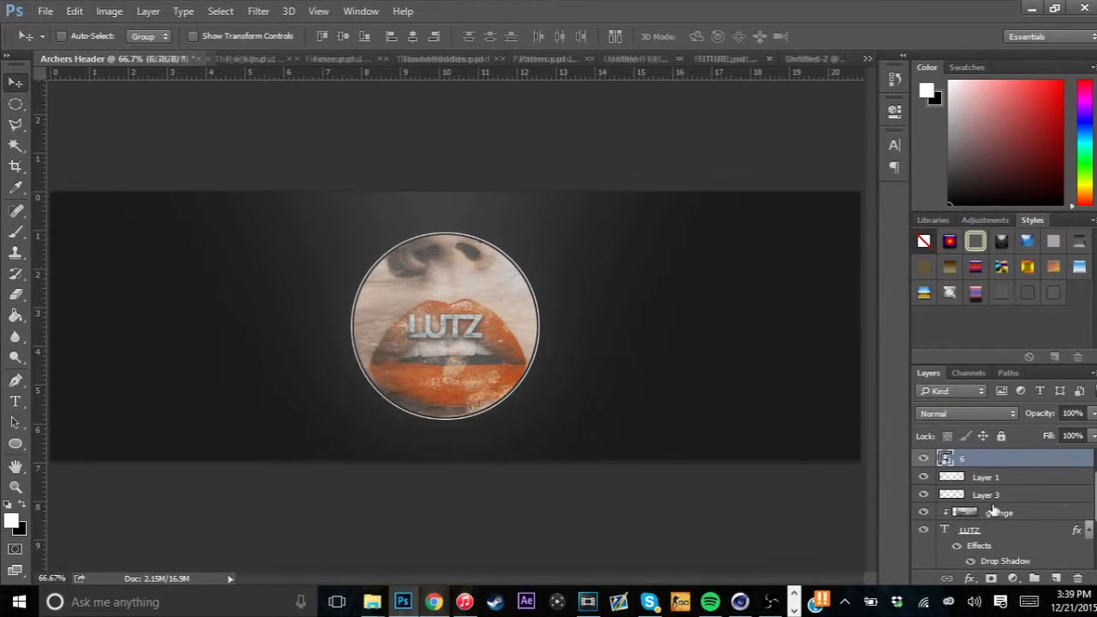
{"action": "left_click_drag", "start_coordinate": [993, 477], "coordinate": [999, 541]}
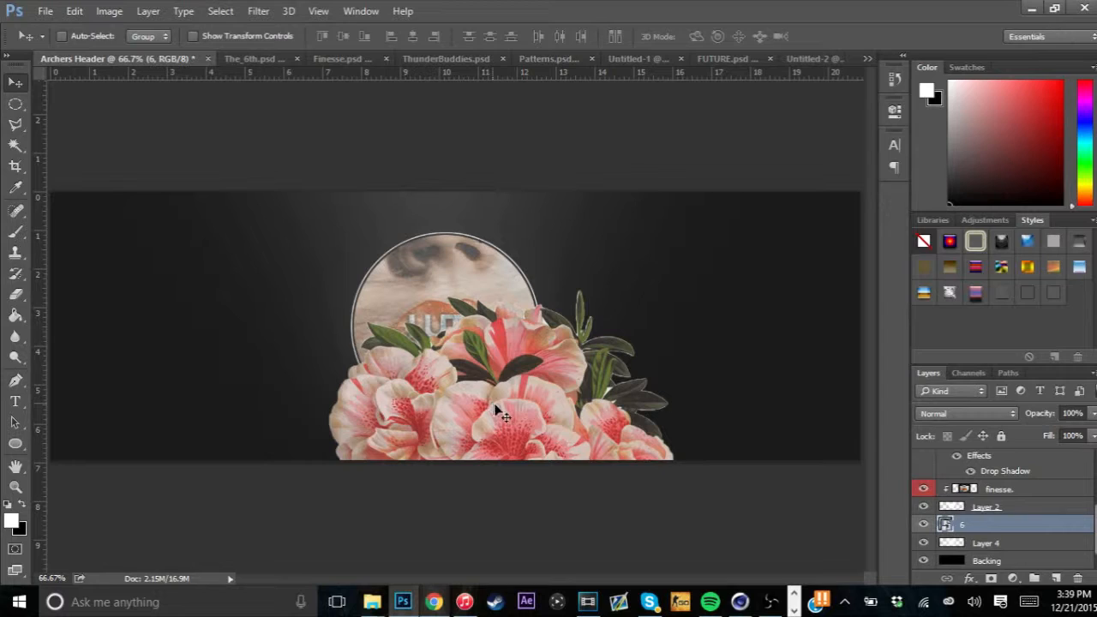
Scale the bouquet to 37.70% with Free Transform, position it behind the circle's upper-left edge, and duplicate its layer
{"action": "left_click_drag", "start_coordinate": [410, 301], "coordinate": [403, 294]}
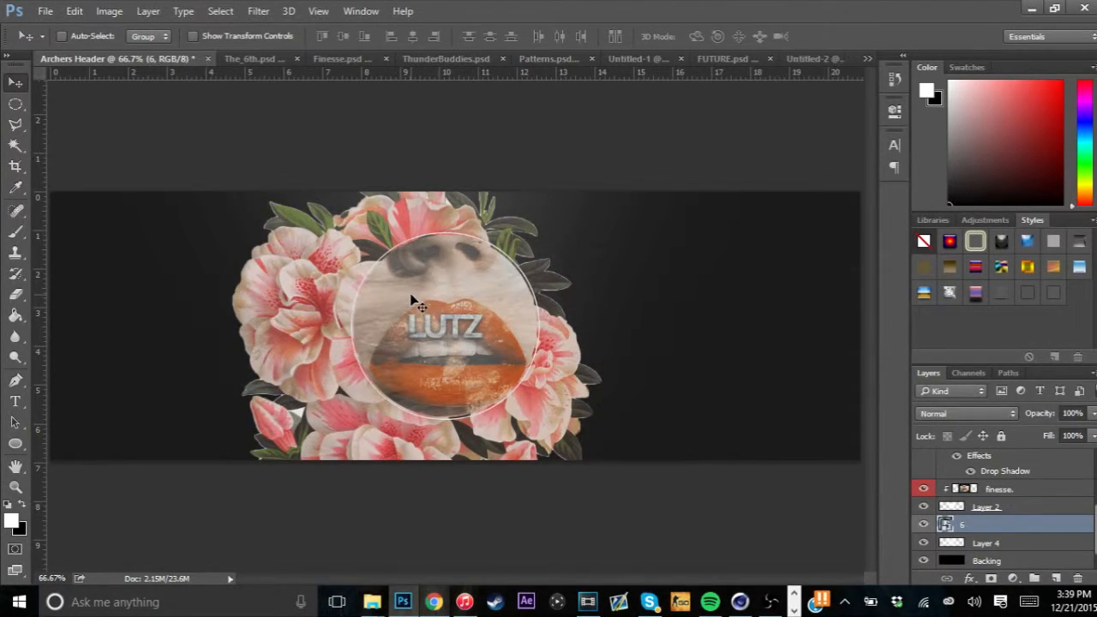
{"action": "key", "text": "ctrl"}
{"action": "key", "text": "ctrl+t"}
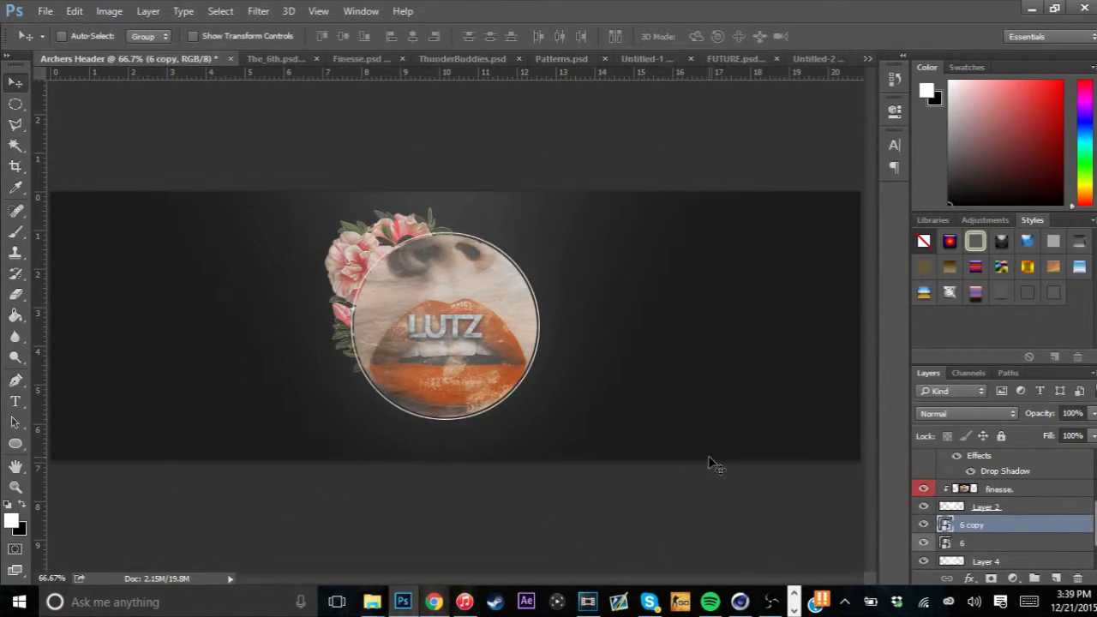
Flip the duplicated bouquet vertically and horizontally and position it behind the circle's lower-right edge
{"action": "key", "text": "ctrl+t"}
{"action": "right_click", "coordinate": [384, 253]}
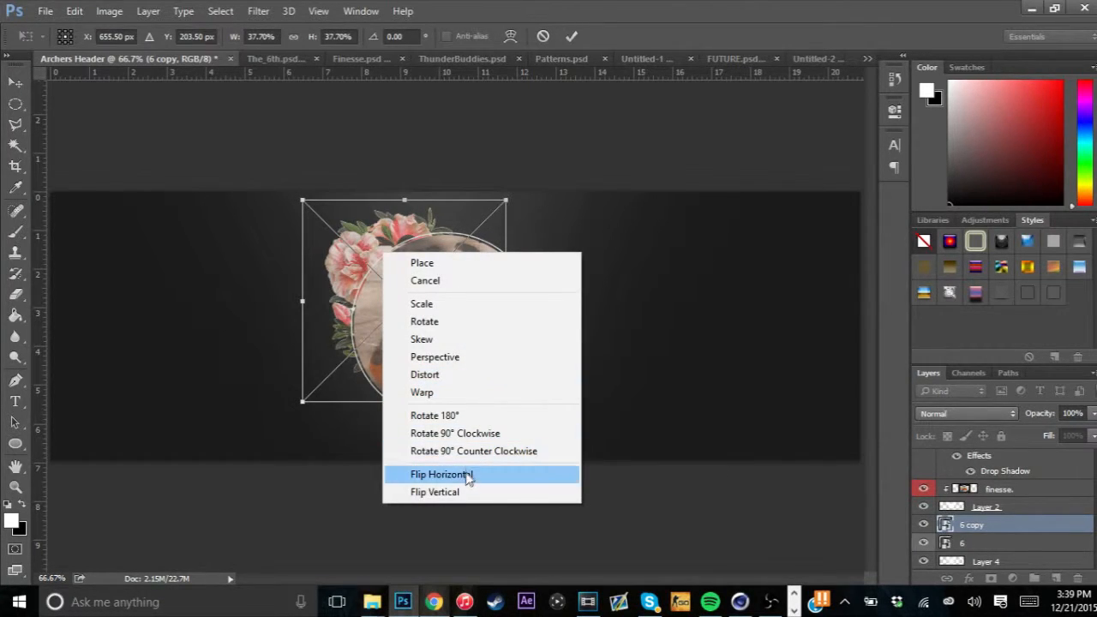
{"action": "left_click", "coordinate": [435, 491]}
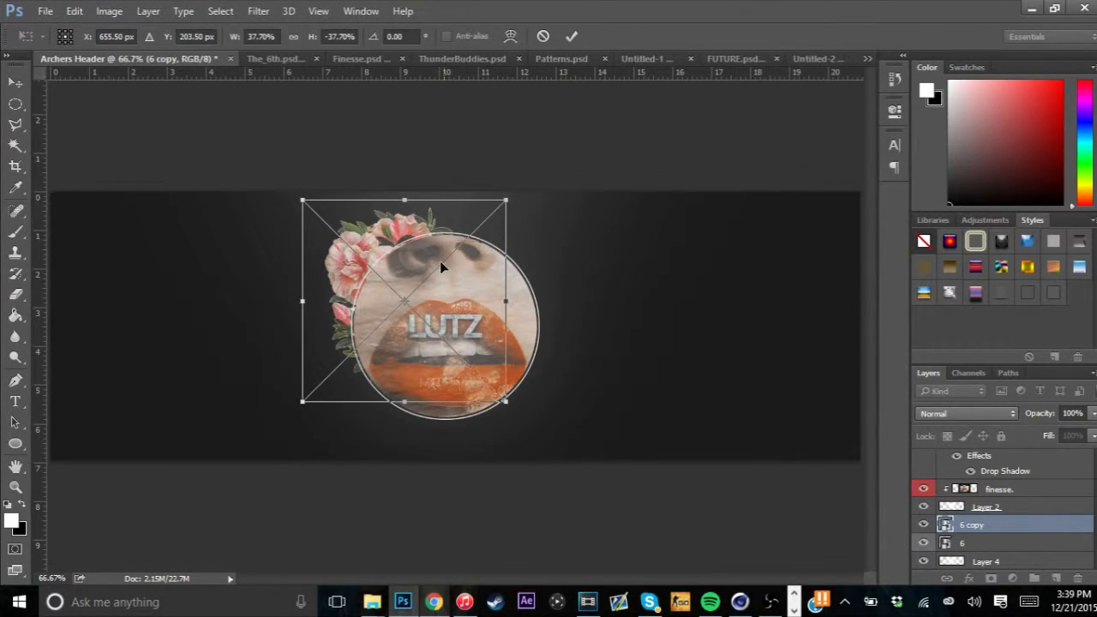
{"action": "left_click_drag", "start_coordinate": [392, 247], "coordinate": [486, 303]}
{"action": "left_click", "coordinate": [571, 36]}
Merge the two bouquet layers and place the merged layer in a new group
{"action": "left_click", "coordinate": [960, 523], "text": "shift"}
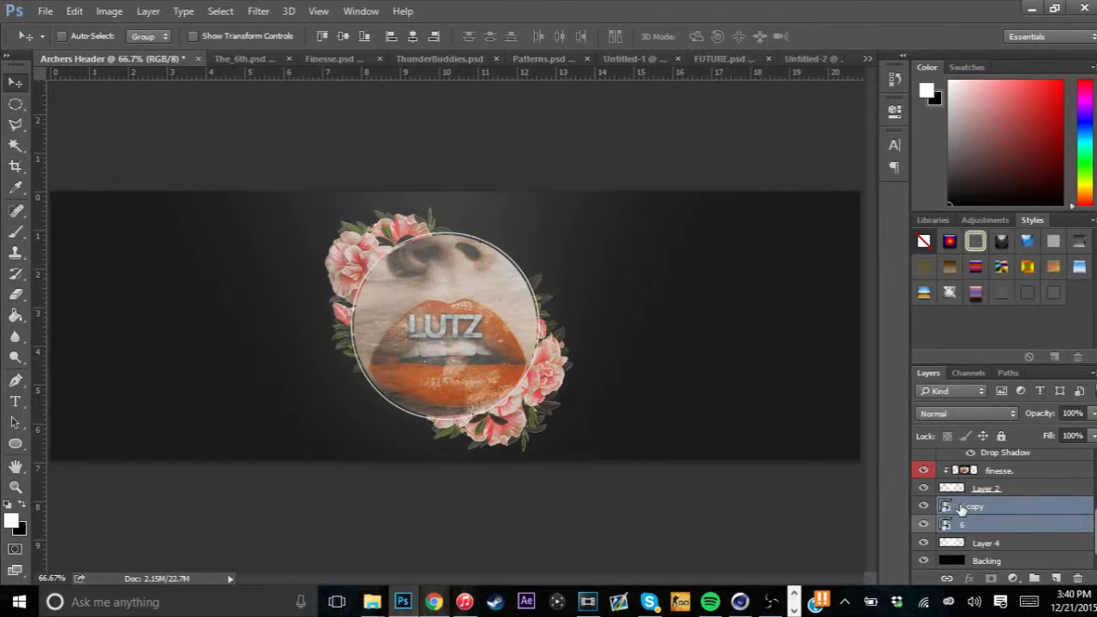
{"action": "key", "text": "ctrl+e"}
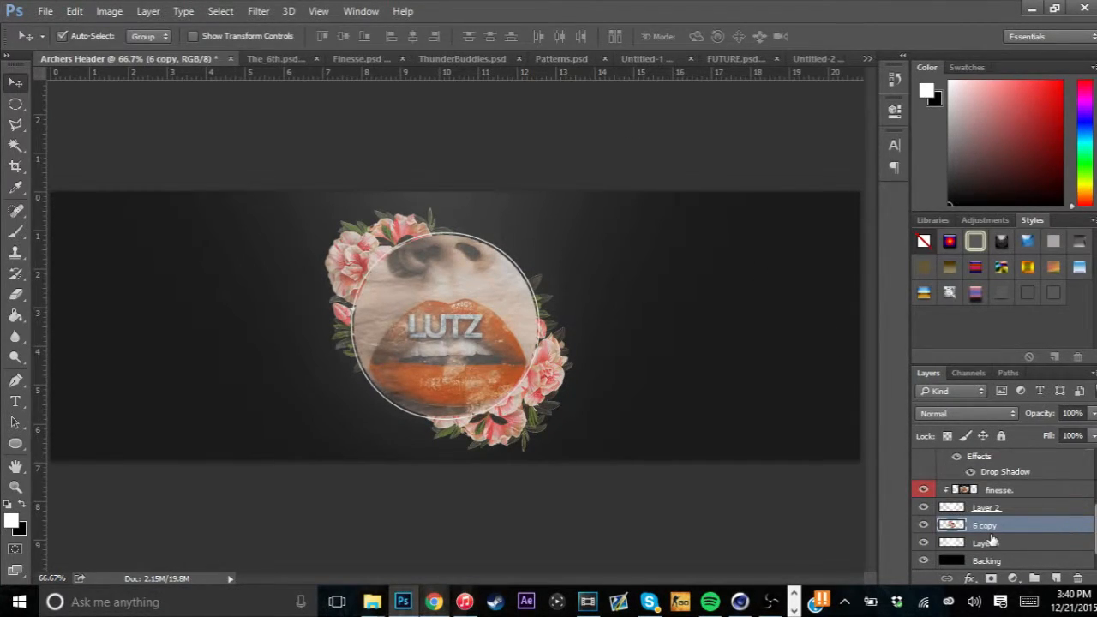
{"action": "key", "text": "ctrl+g"}
{"action": "left_click", "coordinate": [997, 540]}
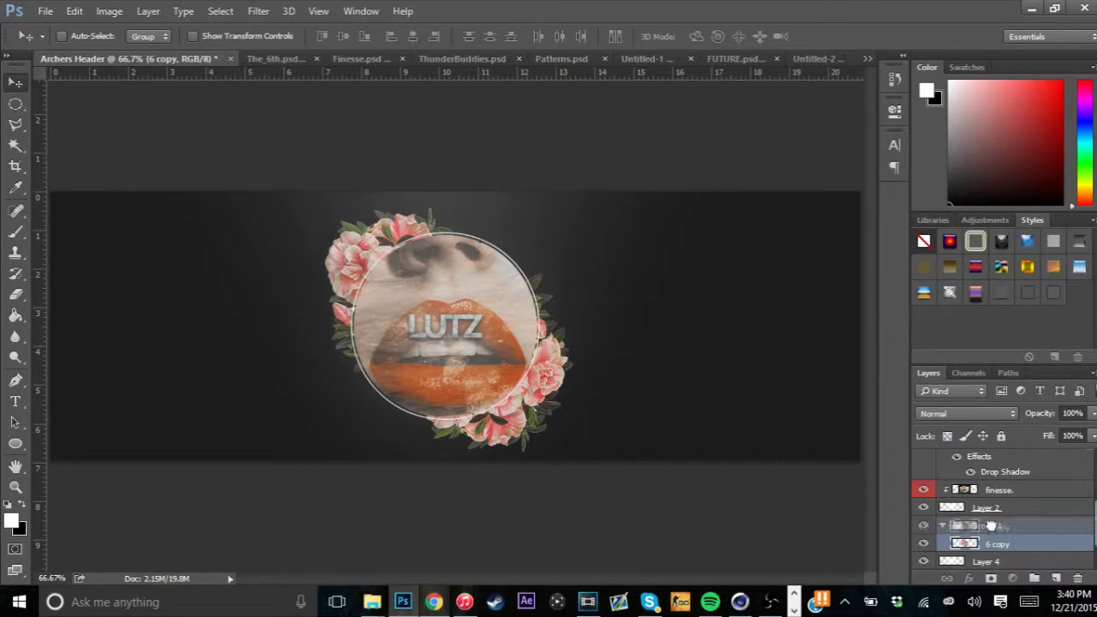
{"action": "left_click", "coordinate": [944, 526]}
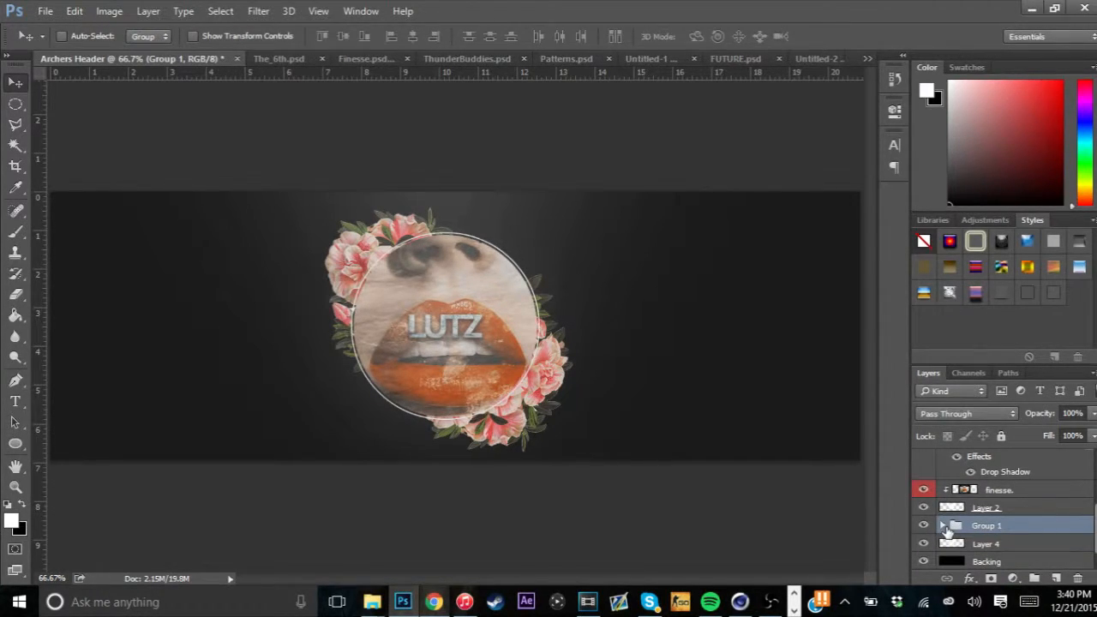
{"action": "left_click", "coordinate": [943, 526]}
Apply a slight Gaussian Blur to the merged flower layer inside Group 1
{"action": "key", "text": "alt+bracketleft"}
{"action": "left_click", "coordinate": [258, 11]}
{"action": "mouse_move", "coordinate": [298, 196]}
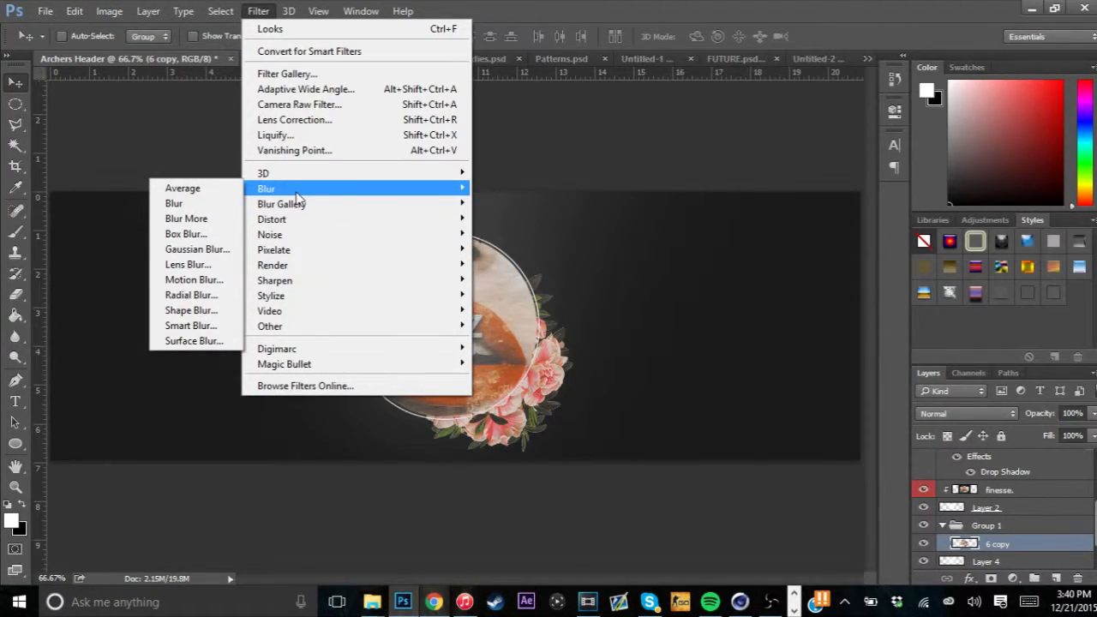
{"action": "left_click", "coordinate": [197, 250]}
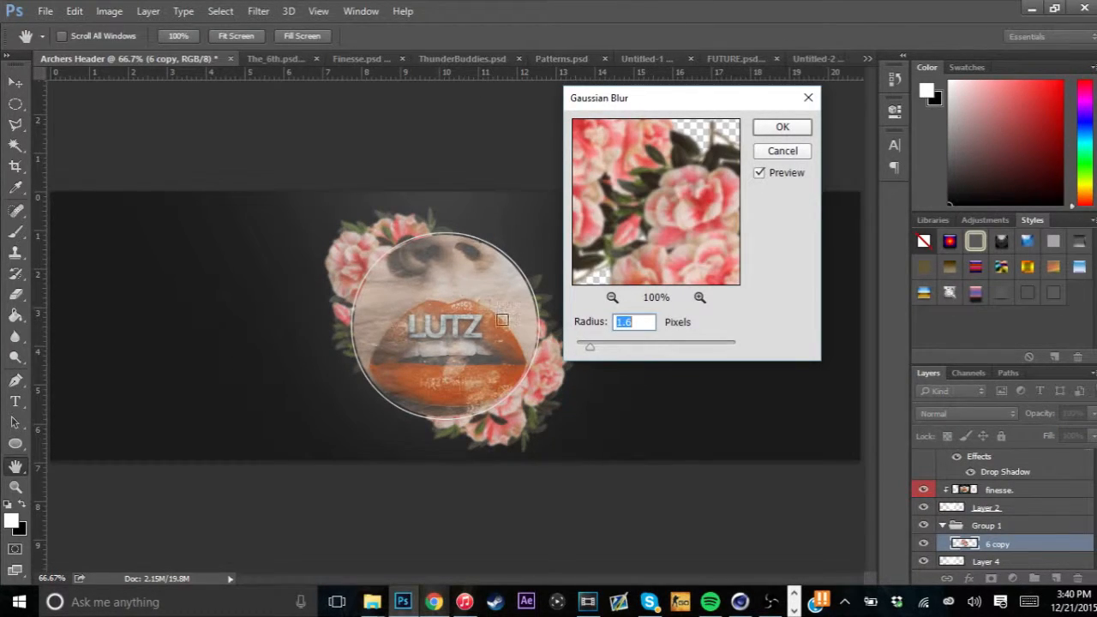
{"action": "left_click_drag", "start_coordinate": [589, 347], "coordinate": [586, 348]}
{"action": "left_click", "coordinate": [793, 128]}
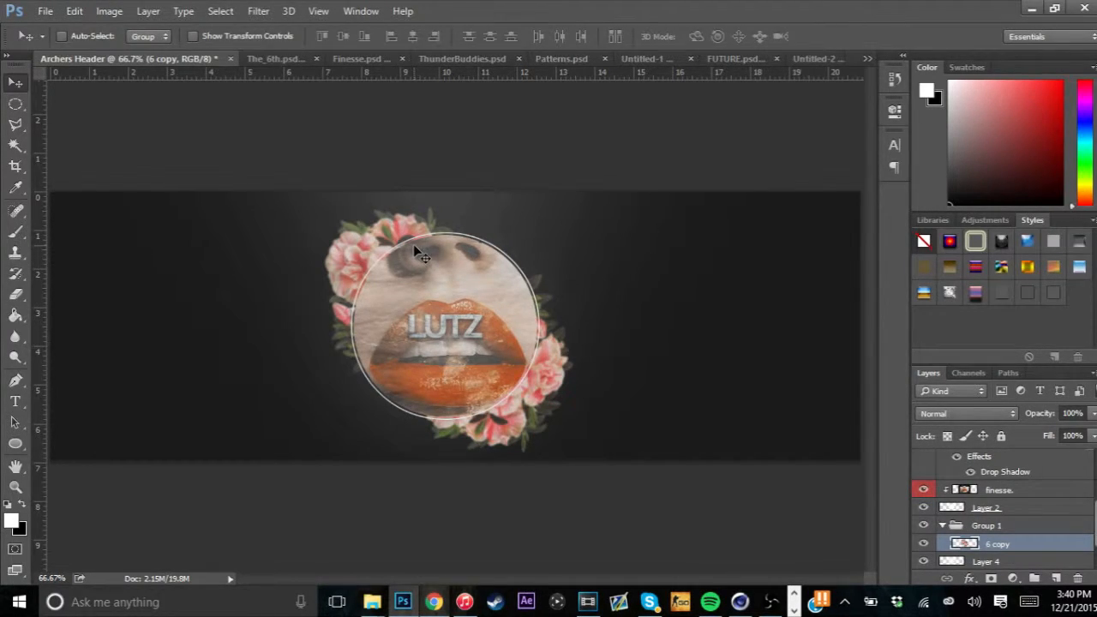
Toggle the visibility of Layer 4 and Layer 2 to examine what each contributes to the header
{"action": "scroll", "coordinate": [983, 494], "scroll_direction": "down", "scroll_amount": 1}
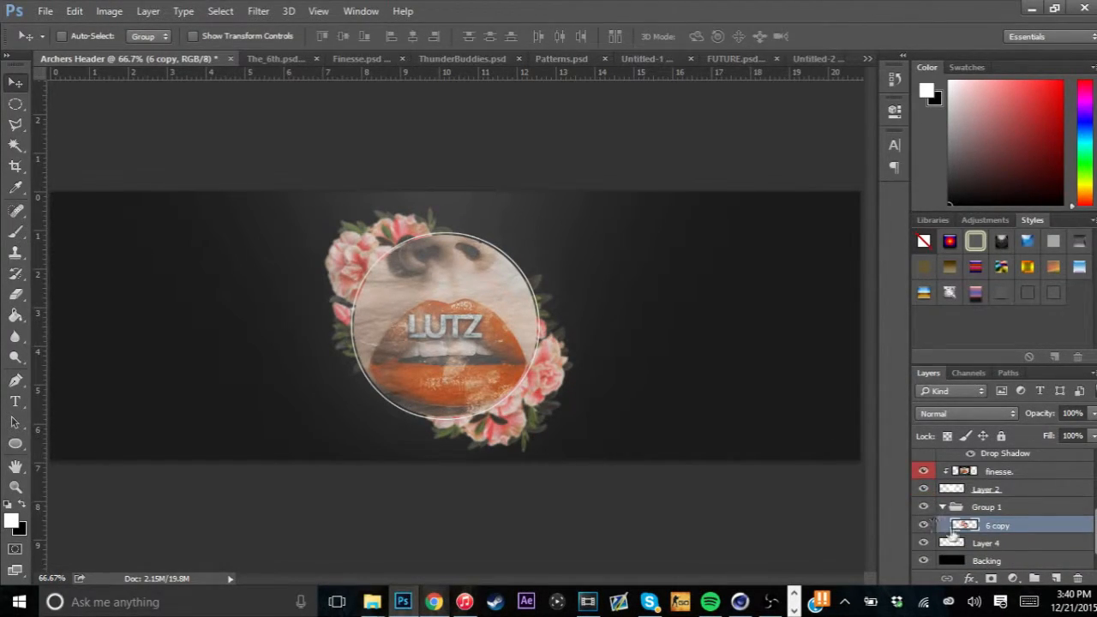
{"action": "left_click", "coordinate": [926, 542]}
{"action": "left_click", "coordinate": [924, 542]}
{"action": "left_click", "coordinate": [923, 489]}
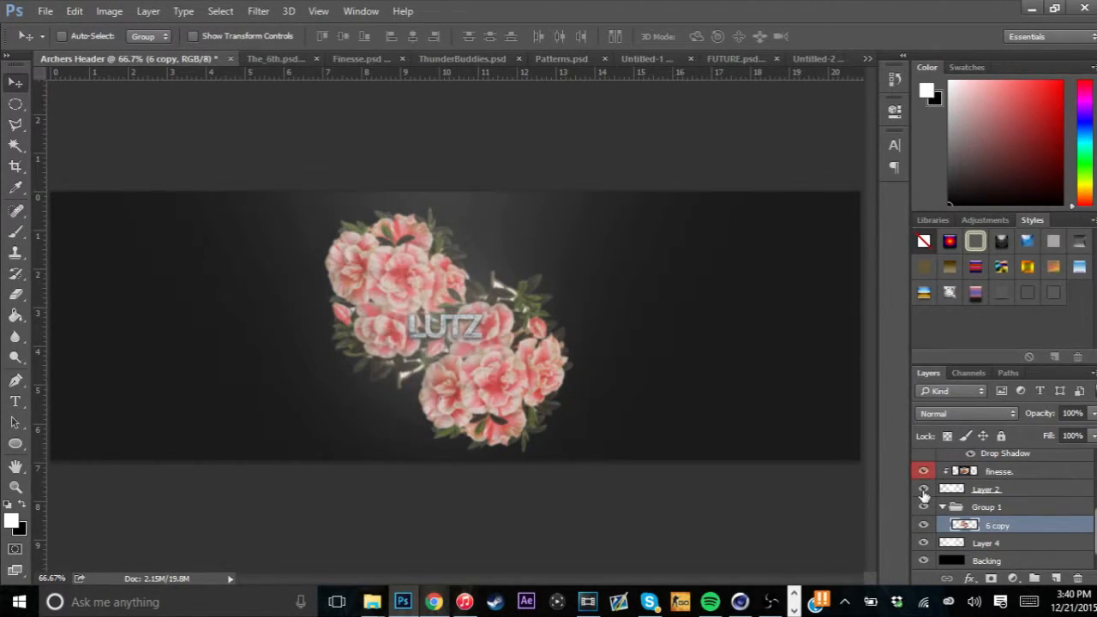
{"action": "left_click", "coordinate": [922, 490]}
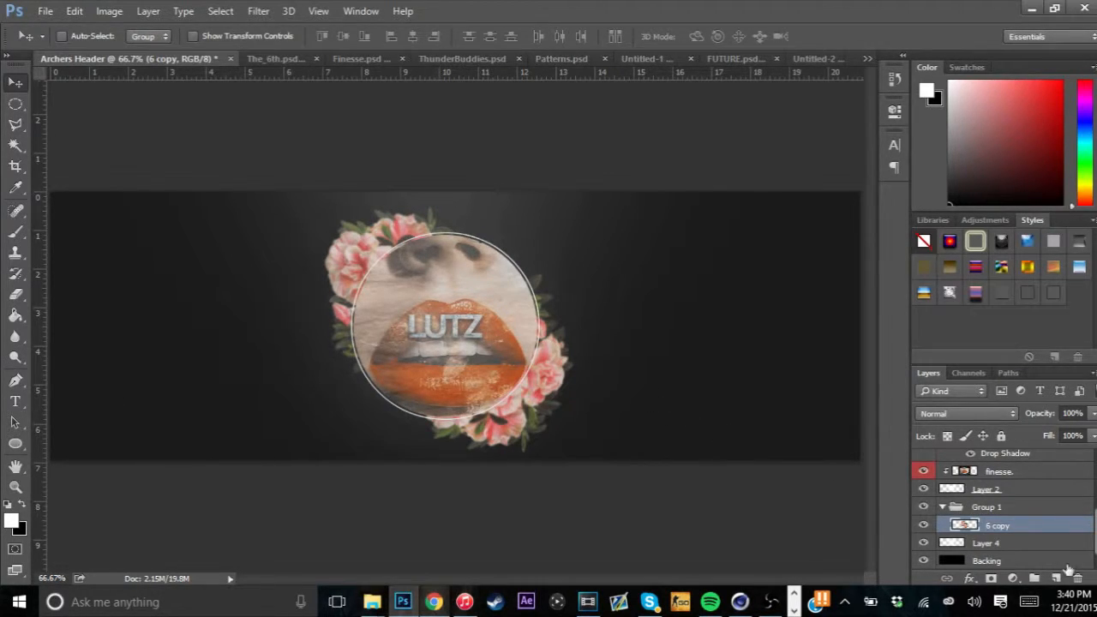
Copy the grunge wall texture from ThunderBuddies.psd over the header, set its opacity to 7%, and place it above the finesse layer
{"action": "left_click", "coordinate": [468, 59]}
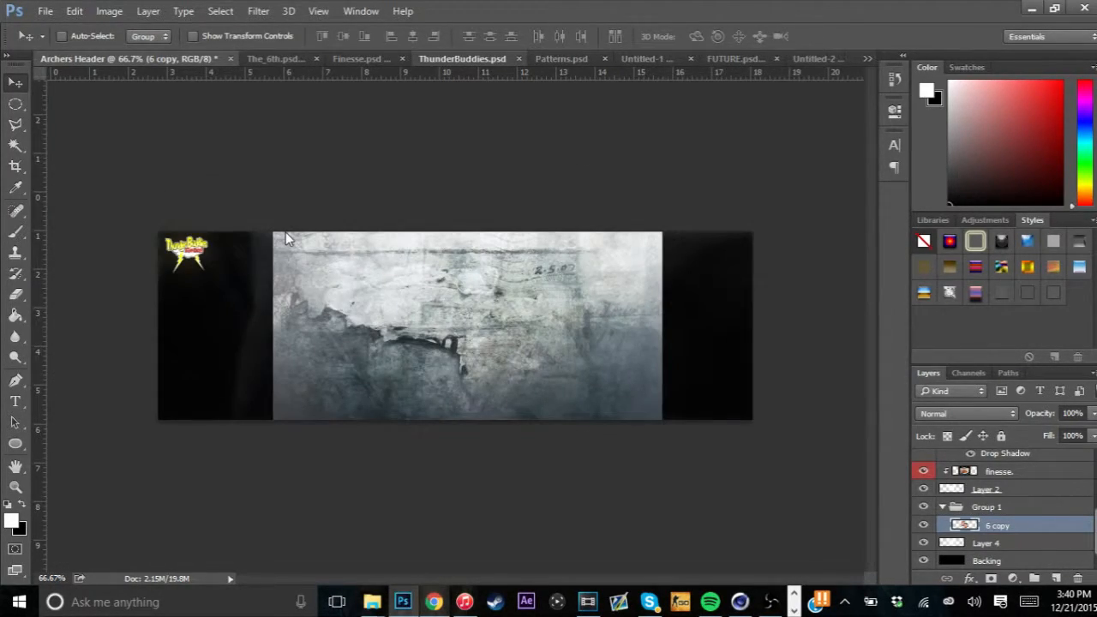
{"action": "left_click", "coordinate": [923, 461]}
{"action": "left_click", "coordinate": [924, 461]}
{"action": "left_click", "coordinate": [73, 60]}
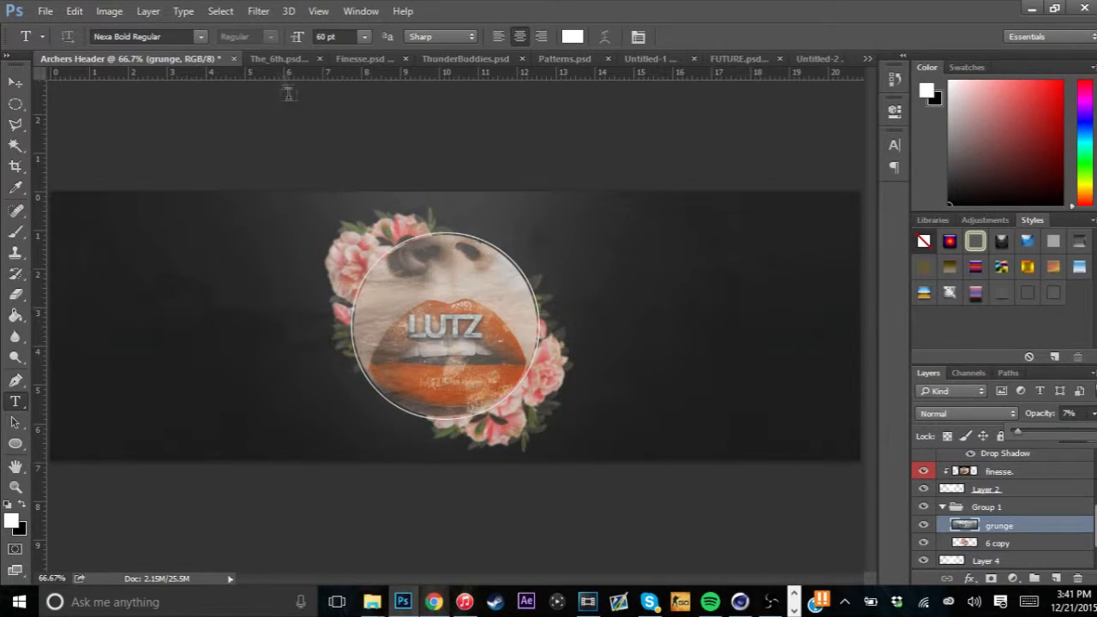
{"action": "mouse_move", "coordinate": [1017, 433]}
{"action": "left_mouse_down"}
{"action": "mouse_move", "coordinate": [1061, 434]}
{"action": "mouse_move", "coordinate": [1018, 433]}
{"action": "left_mouse_up"}
{"action": "left_click_drag", "start_coordinate": [1018, 433], "coordinate": [1016, 433]}
{"action": "left_click_drag", "start_coordinate": [1039, 525], "coordinate": [1025, 465]}
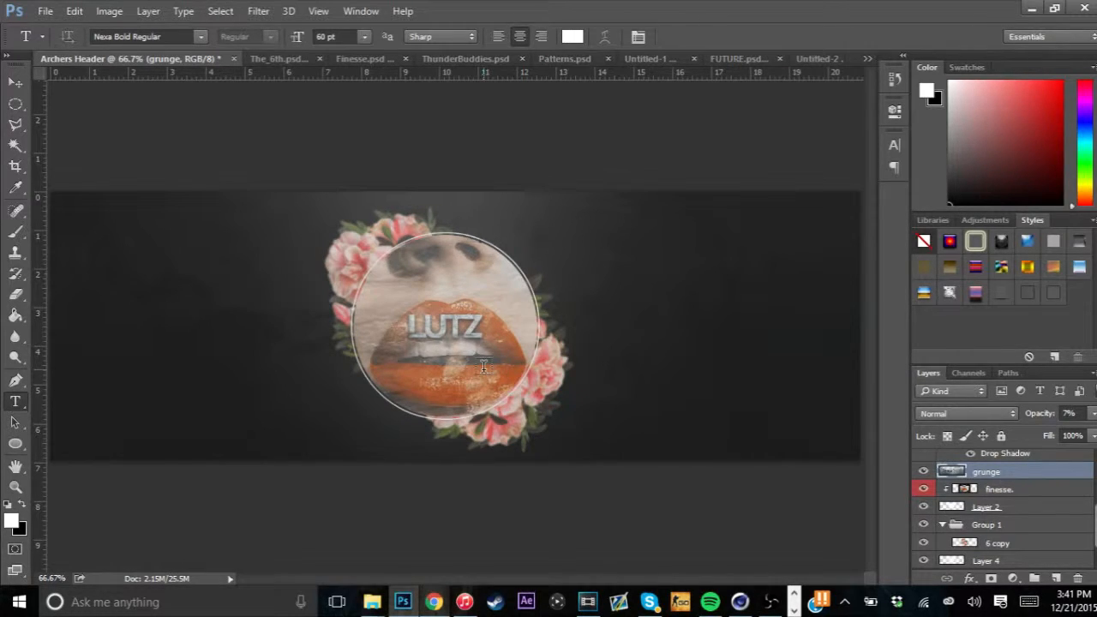
Copy the visible gray concrete grunge texture from ThunderBuddies.psd into the Archers Header document and move it over the canvas
{"action": "left_click", "coordinate": [375, 60]}
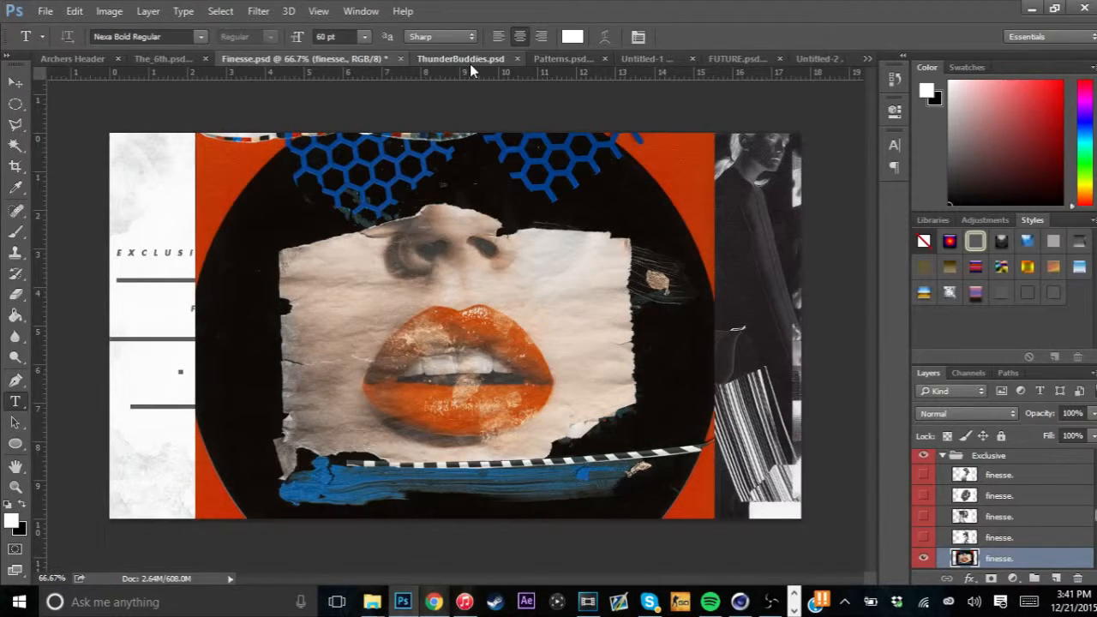
{"action": "left_click", "coordinate": [470, 67]}
{"action": "key", "text": "v"}
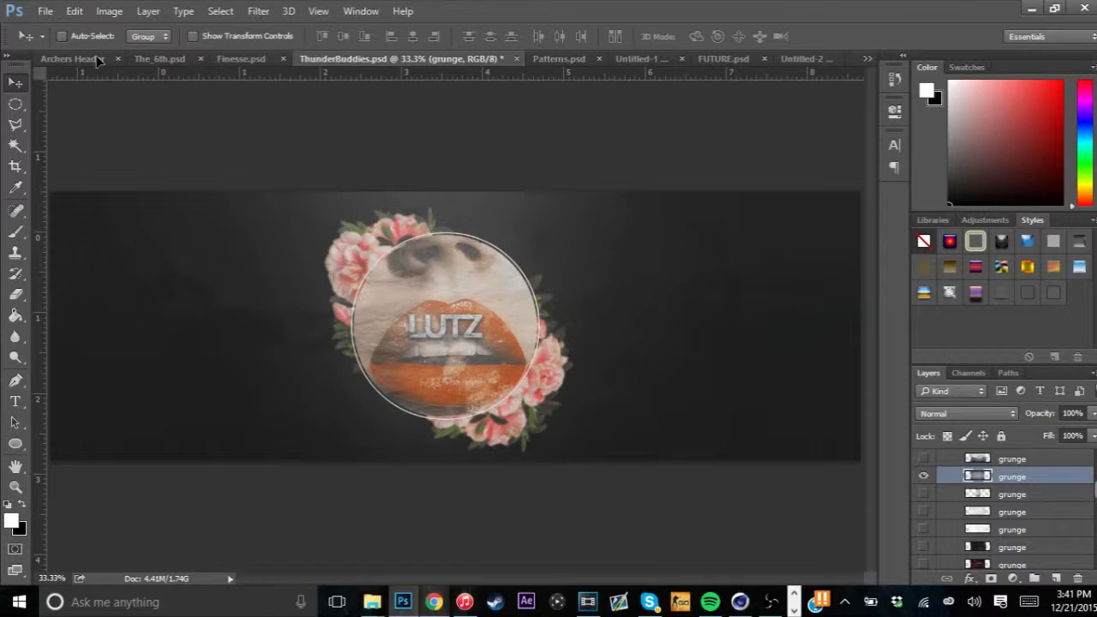
{"action": "left_click_drag", "start_coordinate": [98, 60], "coordinate": [315, 315]}
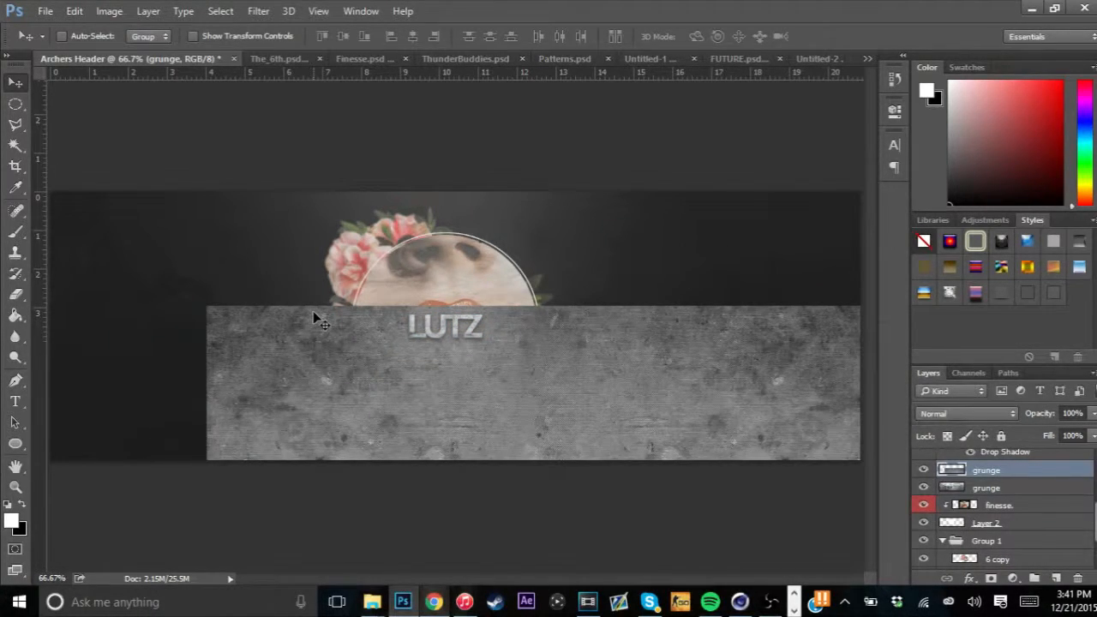
{"action": "left_click_drag", "start_coordinate": [827, 419], "coordinate": [587, 245]}
Scale the copied grunge layer to about 130% so it covers the header, and set its opacity to 10%
{"action": "key", "text": "ctrl+t"}
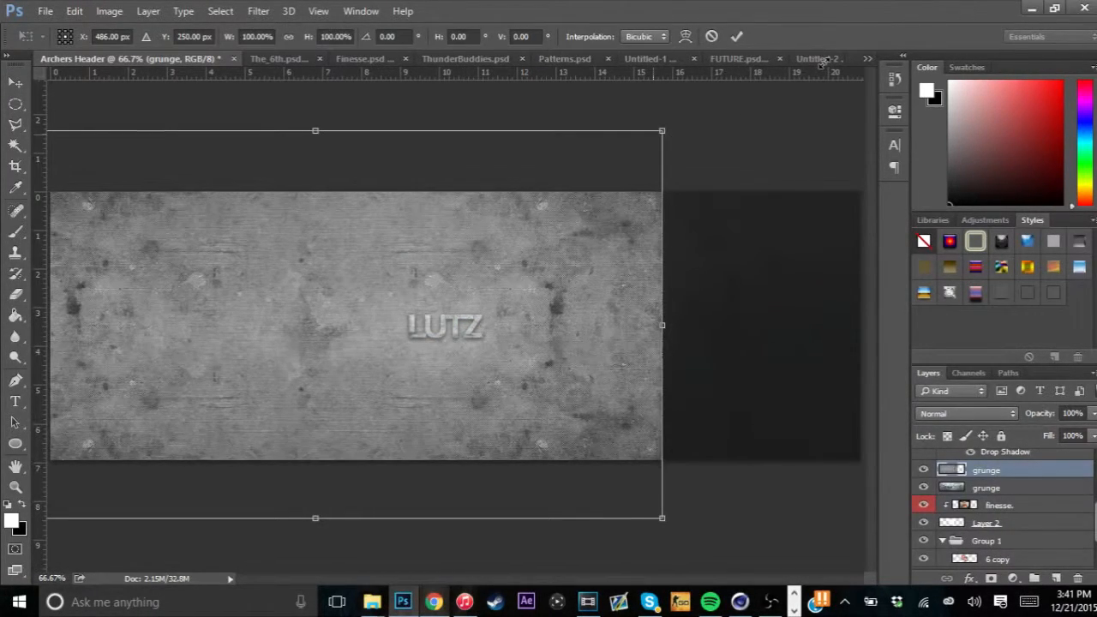
{"action": "left_click_drag", "start_coordinate": [822, 63], "coordinate": [862, 19]}
{"action": "key", "text": "Return"}
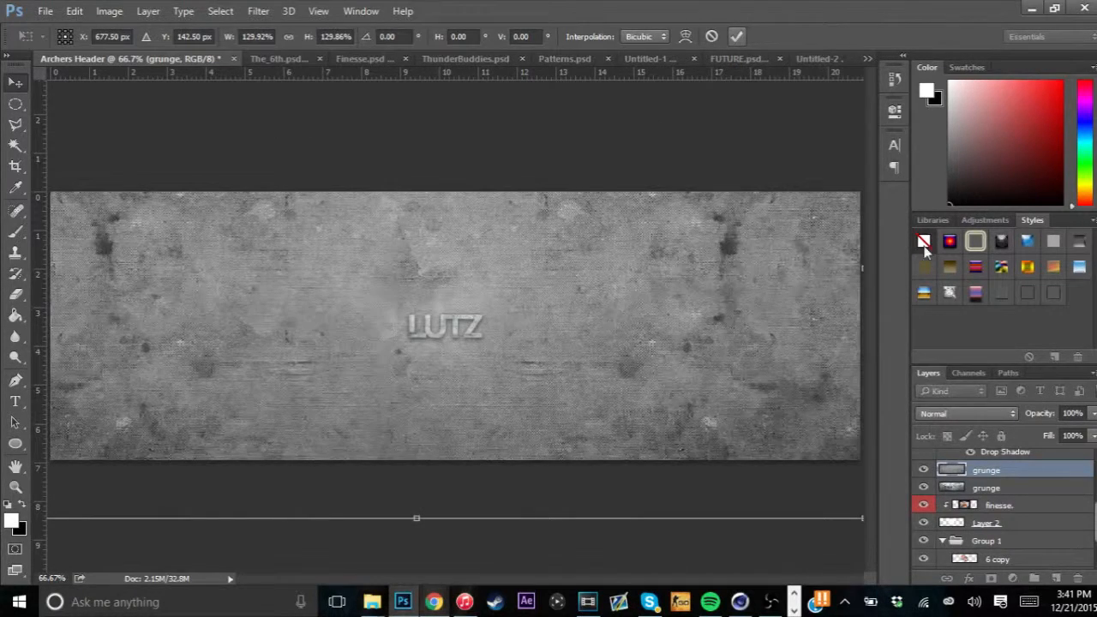
{"action": "left_click", "coordinate": [1093, 413]}
{"action": "left_click_drag", "start_coordinate": [1083, 433], "coordinate": [1020, 432]}
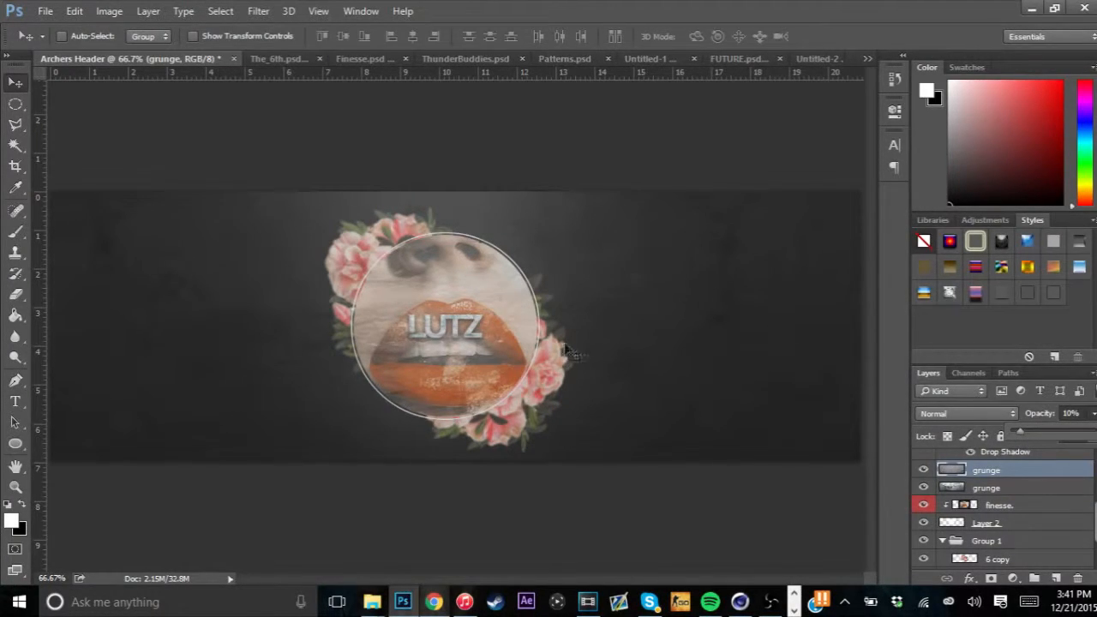
Copy the marbled swirl grunge texture from ThunderBuddies.psd over the whole header and set its opacity to 5%
{"action": "left_click", "coordinate": [475, 58]}
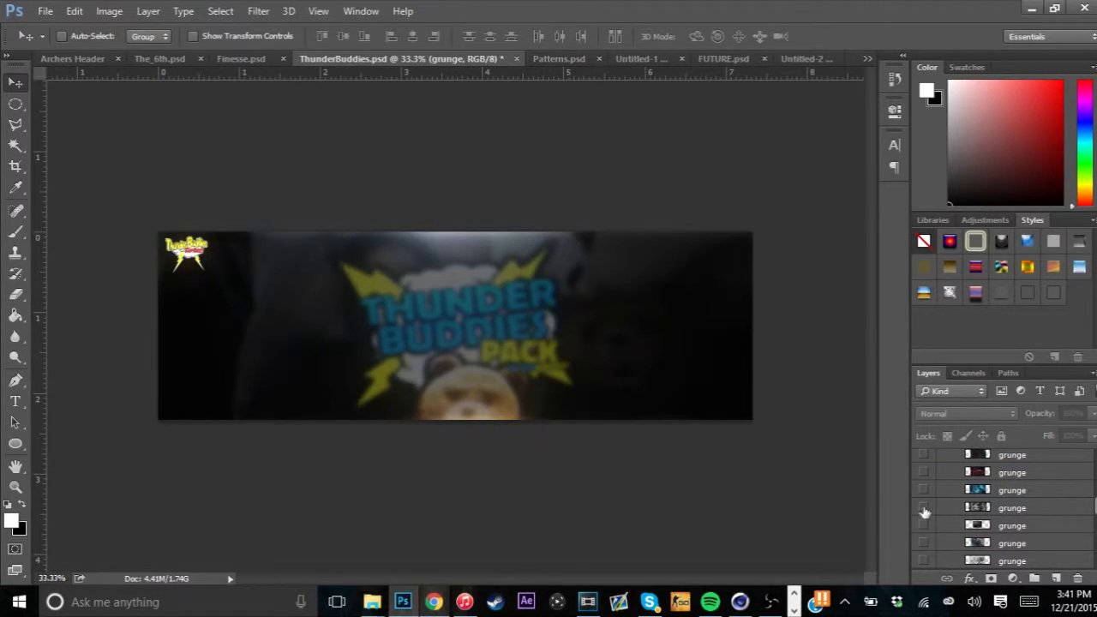
{"action": "left_click", "coordinate": [924, 471]}
{"action": "left_click", "coordinate": [1008, 467]}
{"action": "left_click_drag", "start_coordinate": [229, 193], "coordinate": [661, 333]}
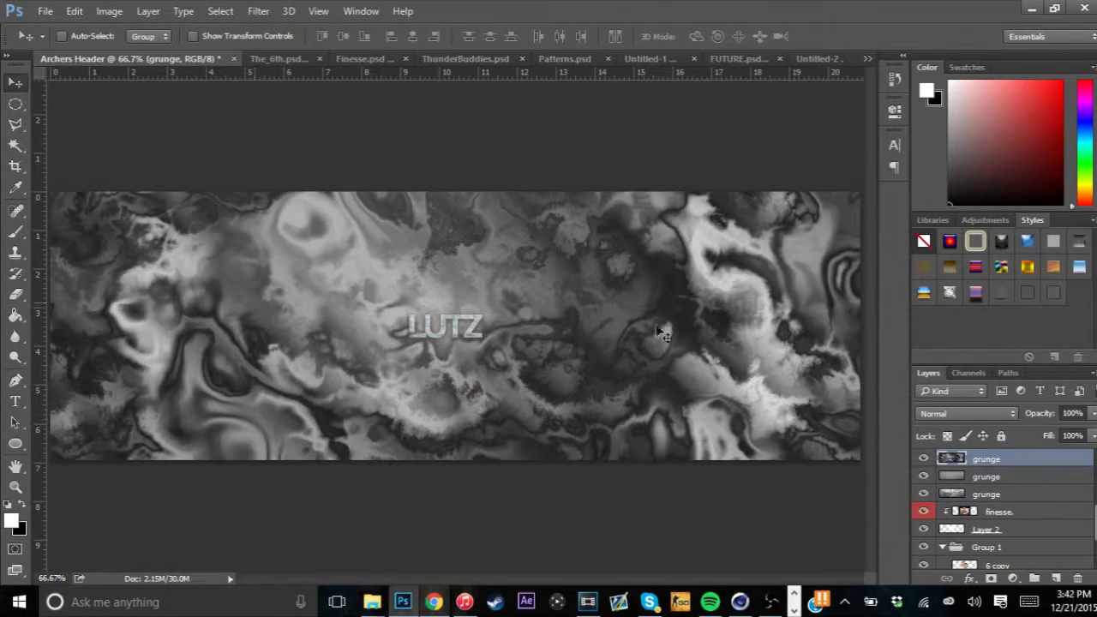
{"action": "left_click_drag", "start_coordinate": [1093, 413], "coordinate": [1015, 428]}
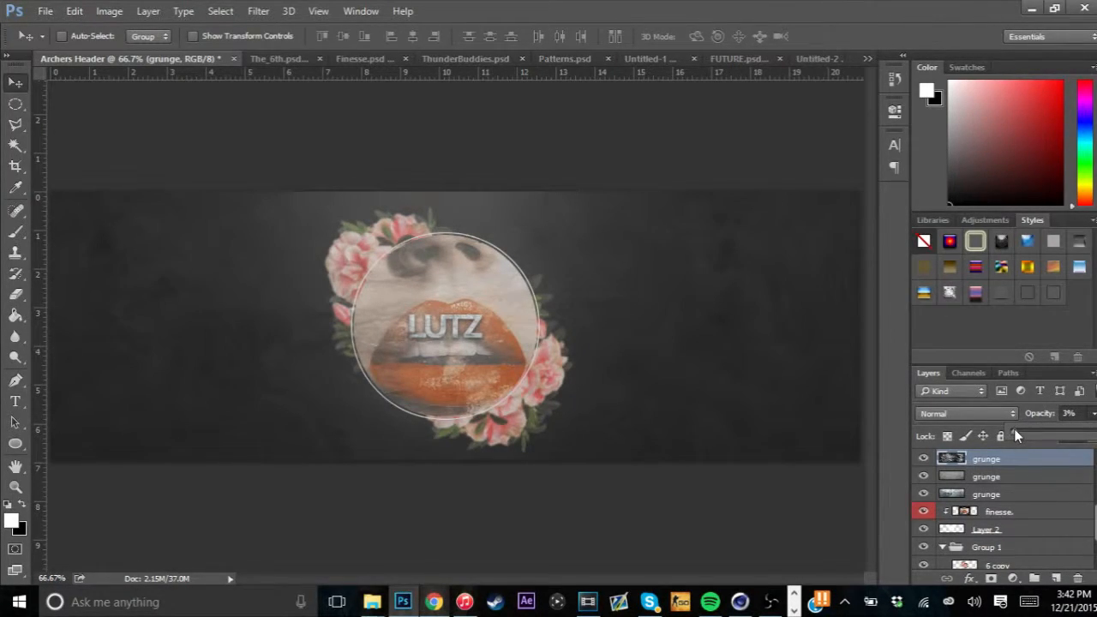
{"action": "left_click_drag", "start_coordinate": [1014, 429], "coordinate": [1016, 429]}
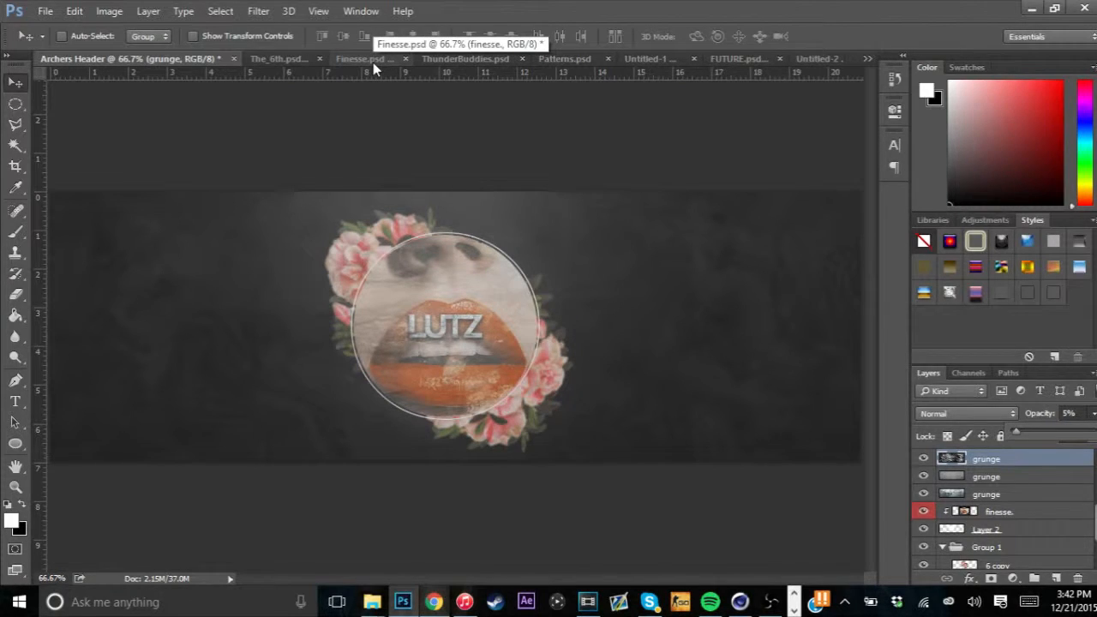
Copy the Line pattern from Patterns.psd across the header and place it below the 6 copy layer in Group 1
{"action": "left_click_drag", "start_coordinate": [562, 57], "coordinate": [266, 52]}
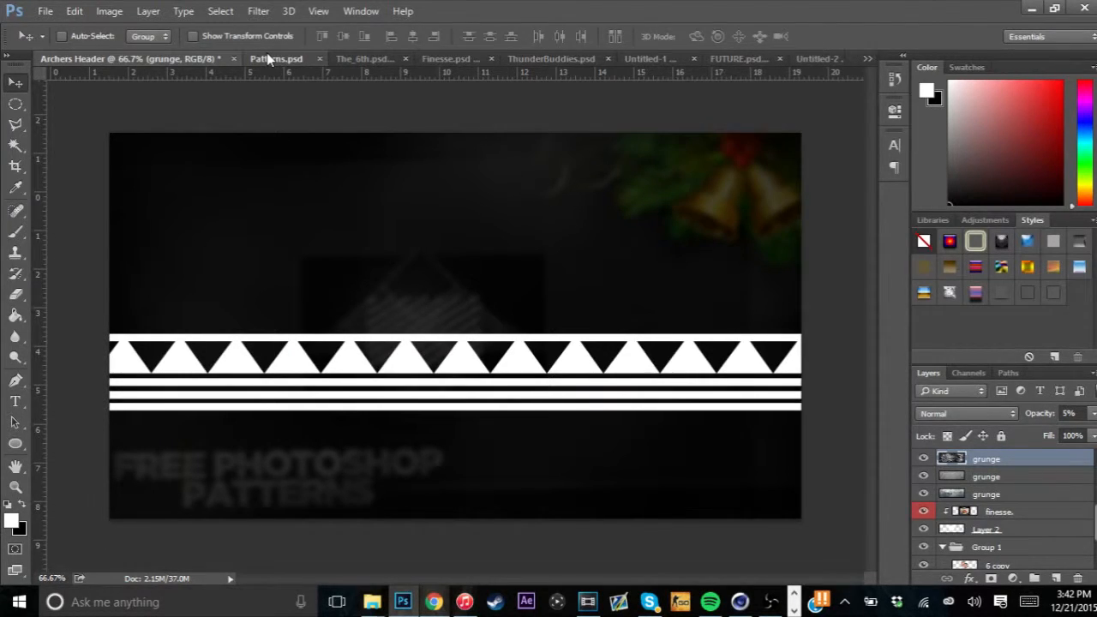
{"action": "left_click", "coordinate": [269, 58]}
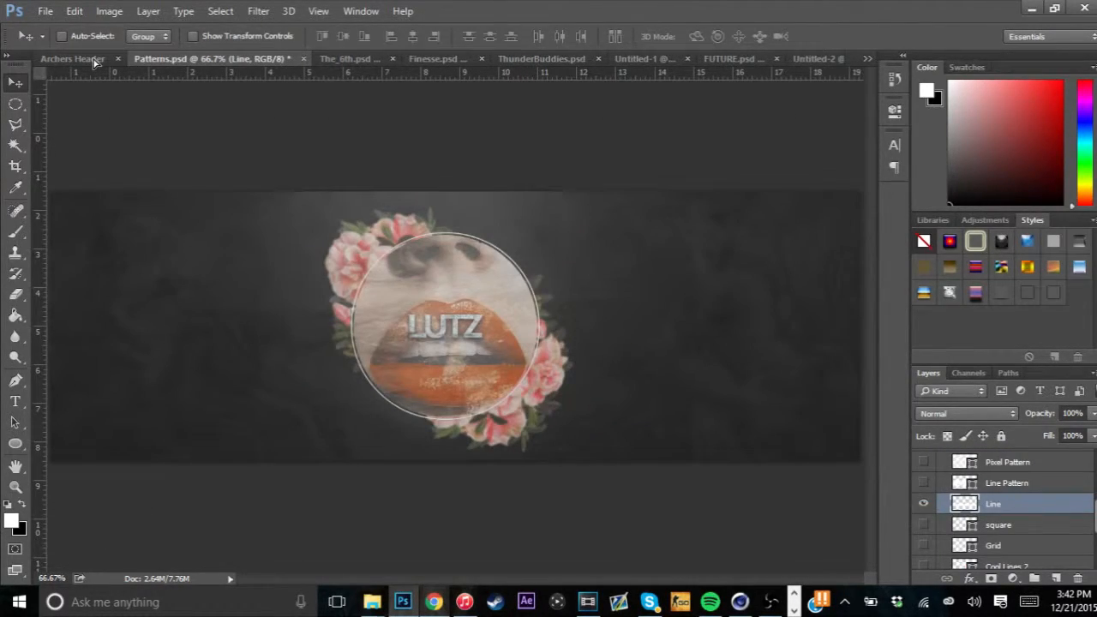
{"action": "left_click_drag", "start_coordinate": [96, 62], "coordinate": [676, 355]}
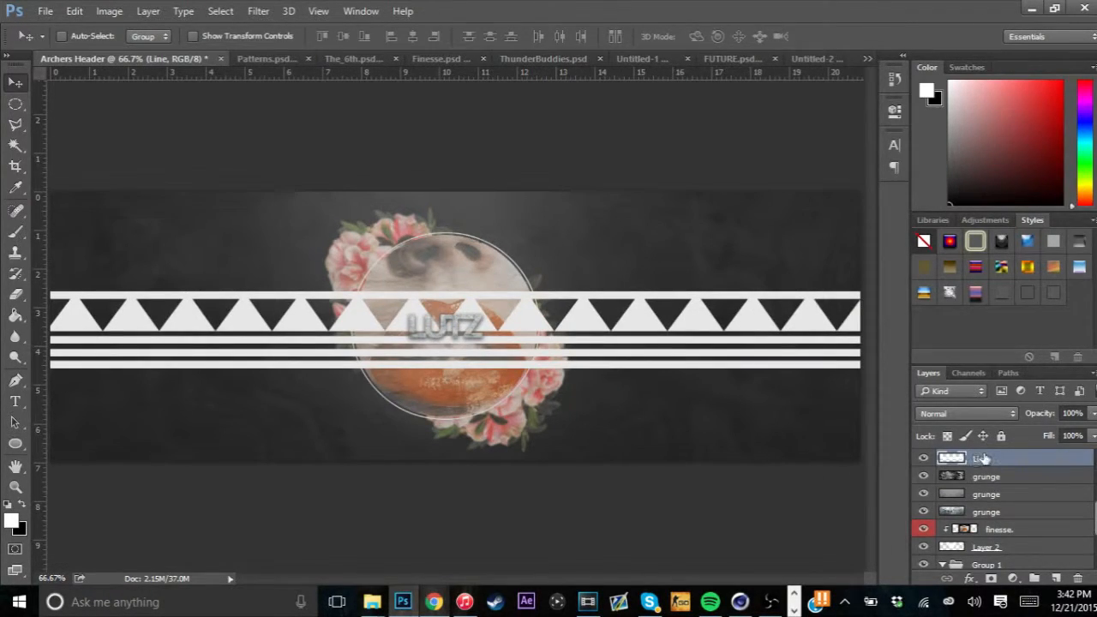
{"action": "scroll", "coordinate": [979, 459], "scroll_direction": "down", "scroll_amount": 3}
{"action": "left_click_drag", "start_coordinate": [986, 531], "coordinate": [991, 524]}
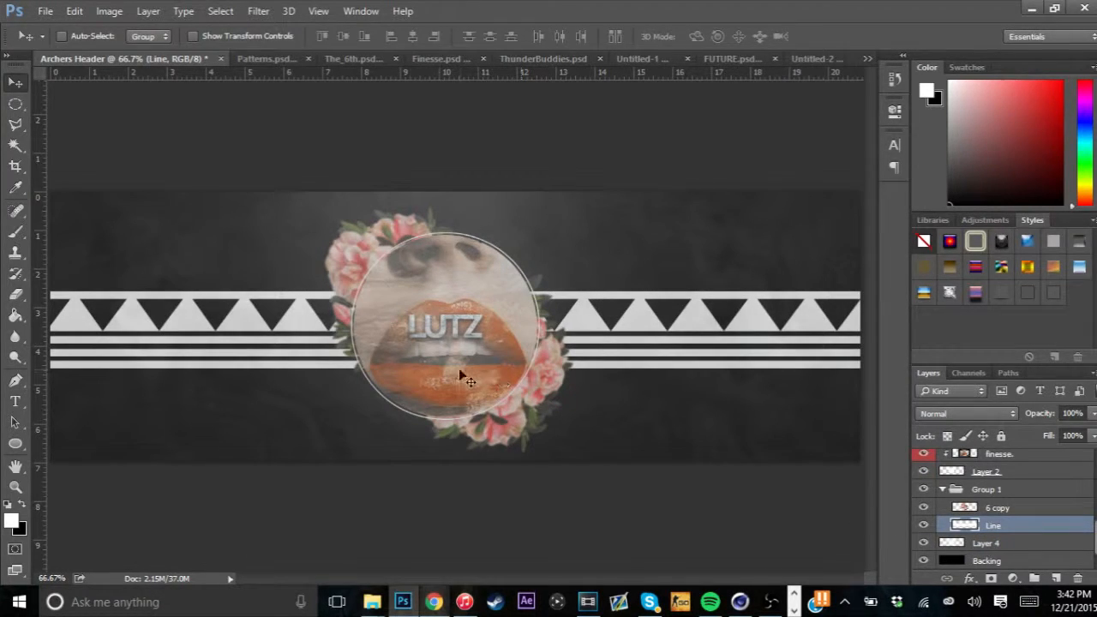
Fade the Line pattern toward its outer ends with the 800 px Eraser and set the layer's opacity to 5%
{"action": "mouse_move", "coordinate": [1093, 413]}
{"action": "left_mouse_down"}
{"action": "mouse_move", "coordinate": [1059, 439]}
{"action": "mouse_move", "coordinate": [1012, 432]}
{"action": "left_mouse_up"}
{"action": "left_click", "coordinate": [16, 294]}
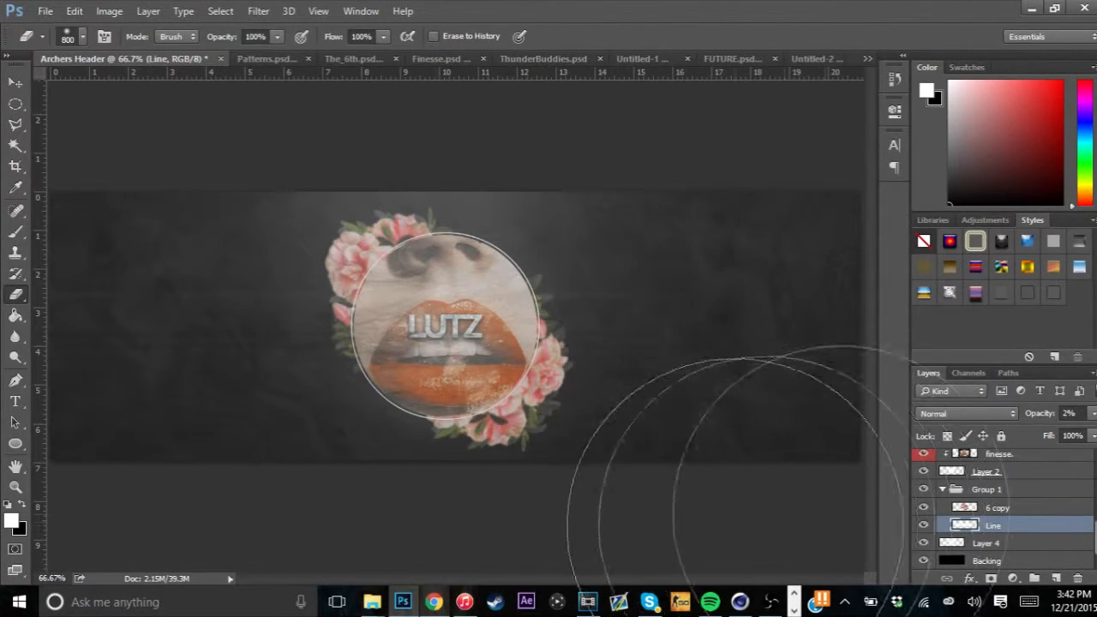
{"action": "left_click", "coordinate": [1091, 413]}
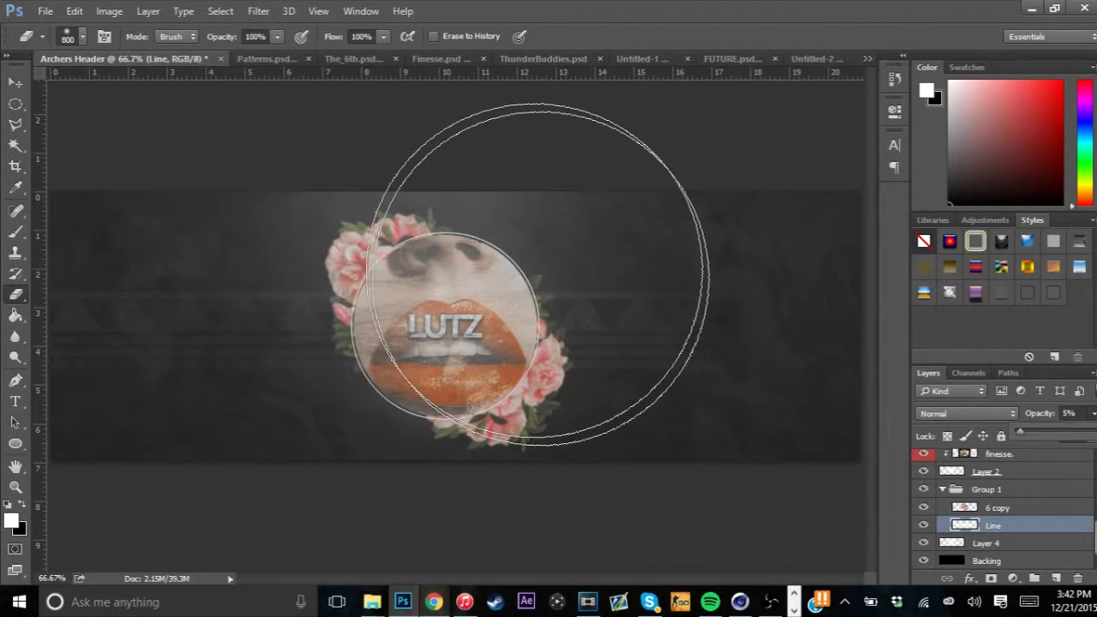
Copy the Cool Lines 2 pattern from Patterns.psd into the header and position it in the canvas's lower-left corner
{"action": "left_click", "coordinate": [268, 58]}
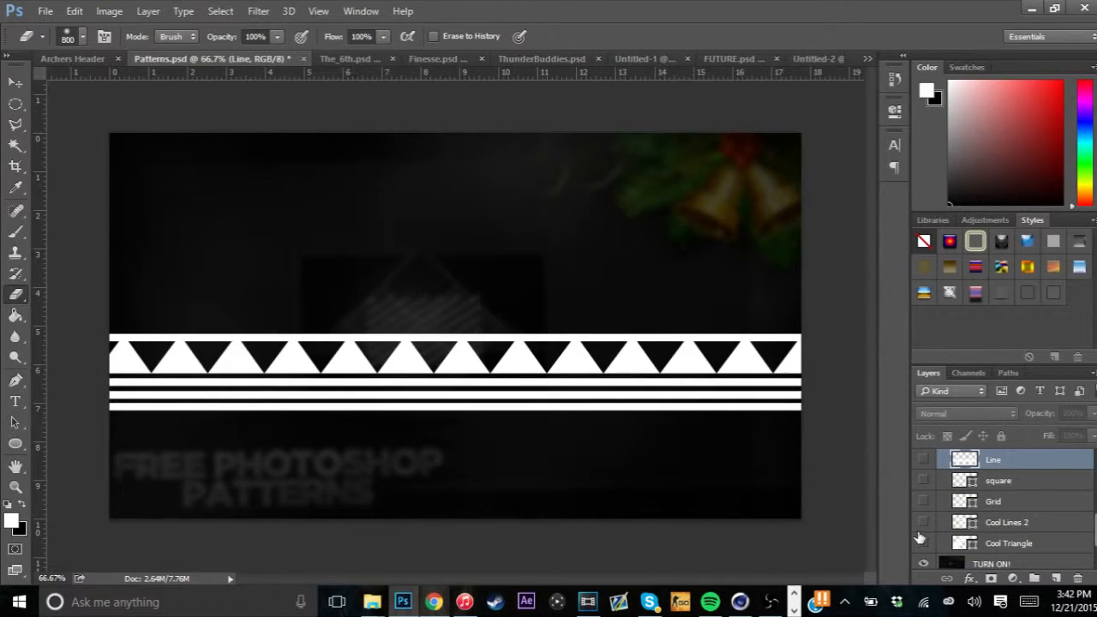
{"action": "left_click", "coordinate": [923, 521]}
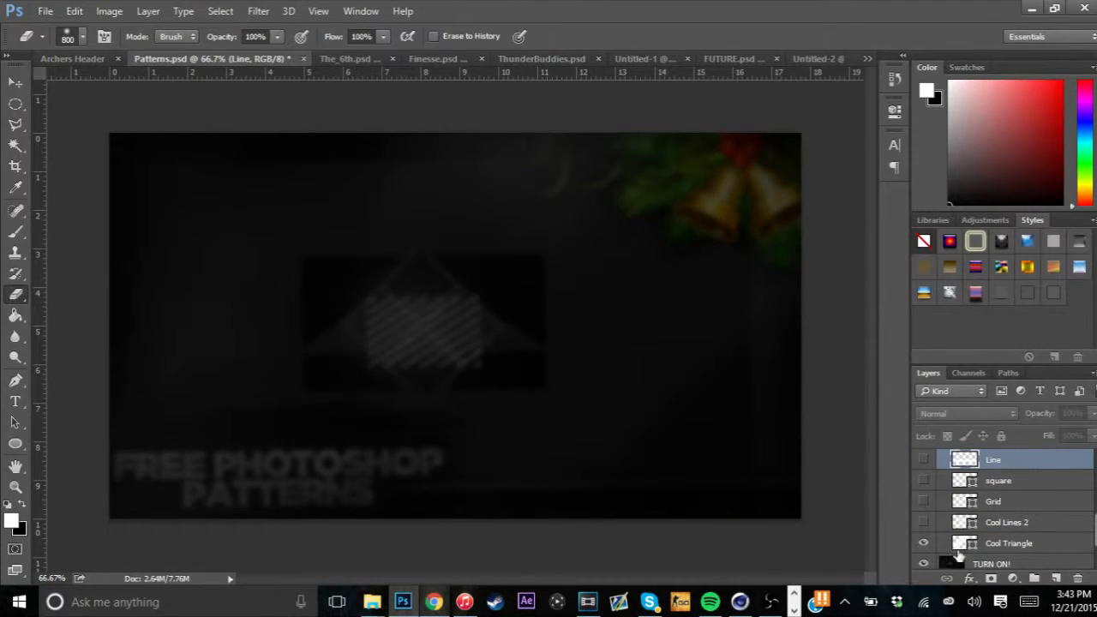
{"action": "left_click", "coordinate": [923, 542]}
{"action": "left_click", "coordinate": [923, 542]}
{"action": "left_click", "coordinate": [923, 523]}
{"action": "left_click", "coordinate": [1005, 522]}
{"action": "left_click", "coordinate": [15, 82]}
{"action": "left_click_drag", "start_coordinate": [322, 247], "coordinate": [233, 203]}
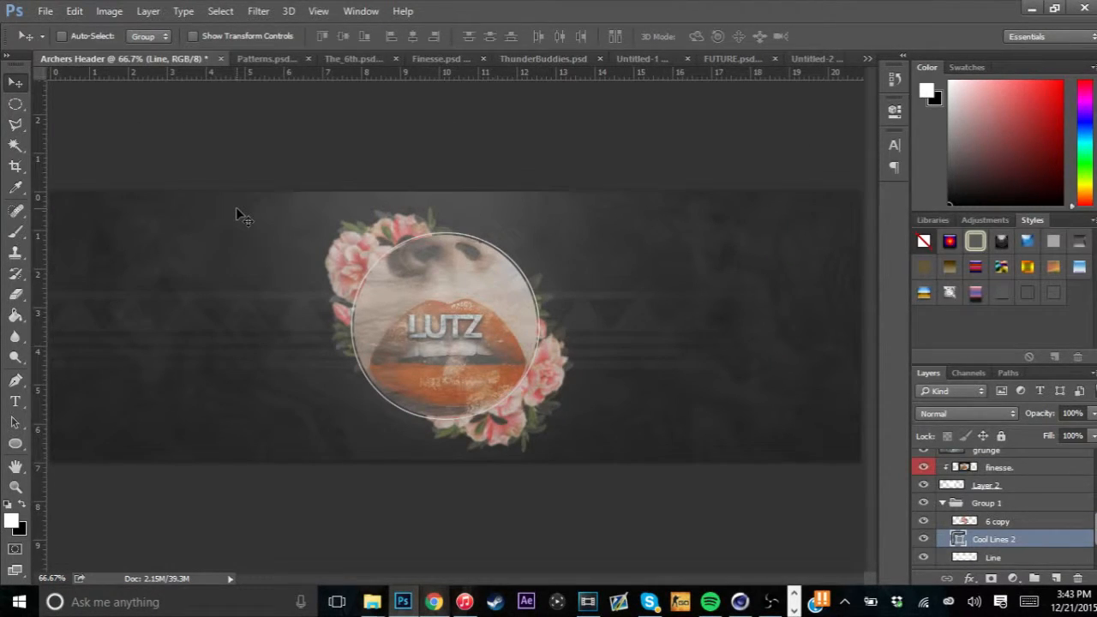
{"action": "left_click_drag", "start_coordinate": [240, 214], "coordinate": [124, 390]}
Rasterize the Cool Lines 2 layer, fade its stripes with the 800 px Eraser, and lower its opacity to 7%
{"action": "left_click", "coordinate": [15, 103]}
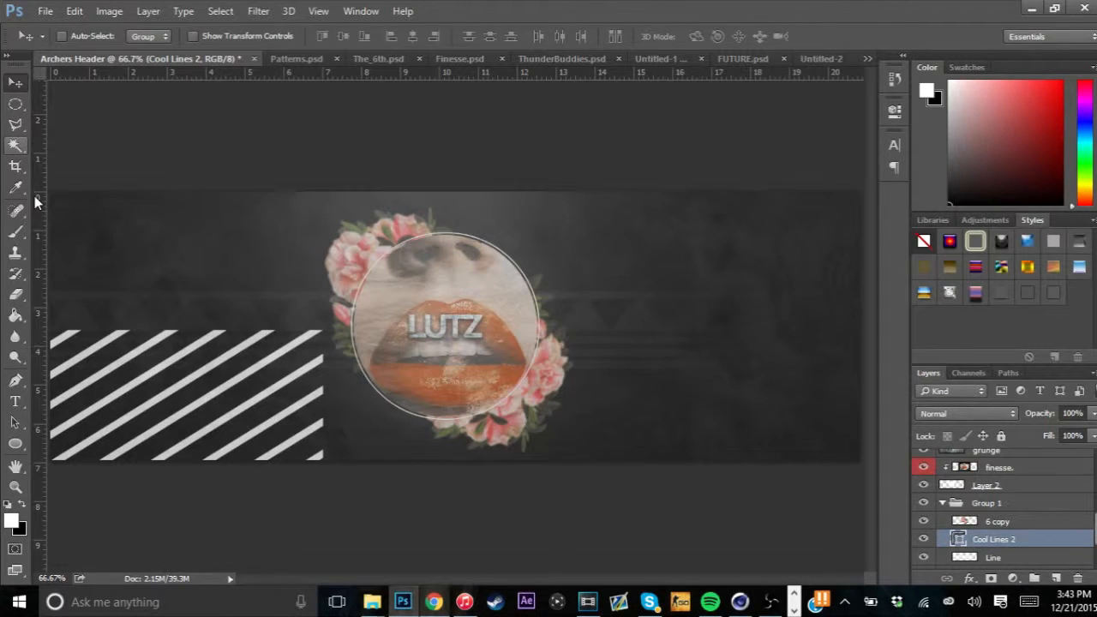
{"action": "left_click", "coordinate": [16, 294]}
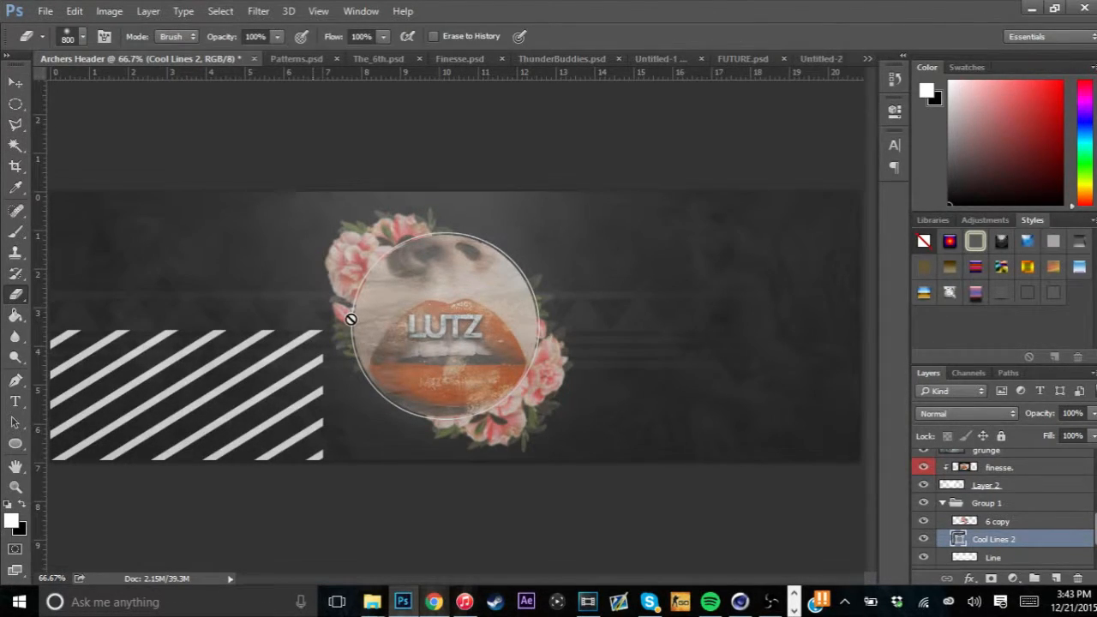
{"action": "right_click", "coordinate": [994, 540]}
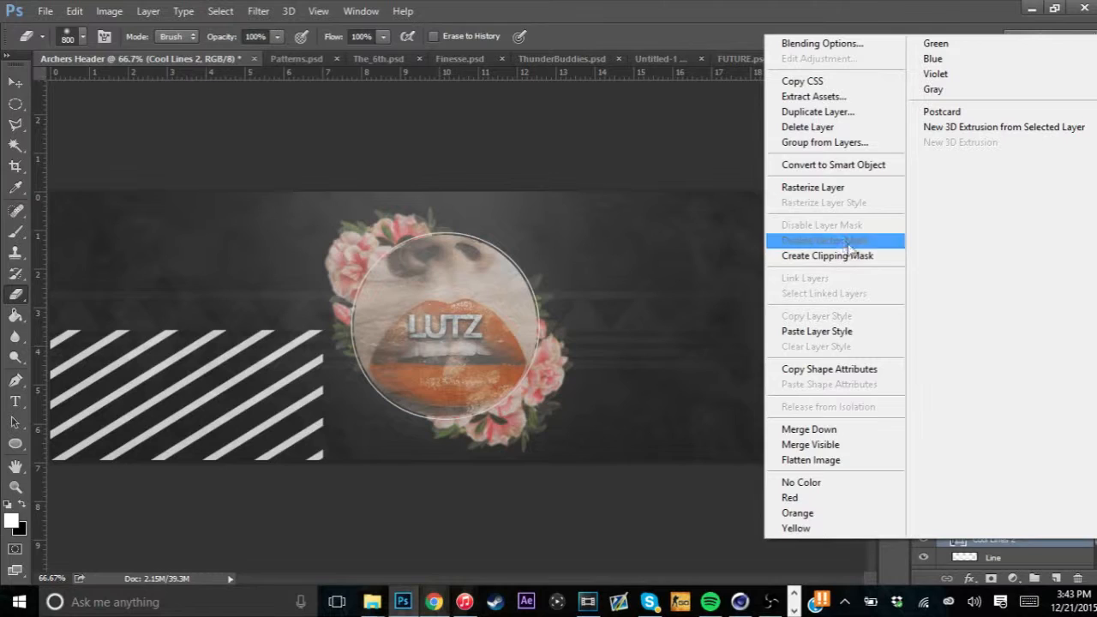
{"action": "left_click", "coordinate": [824, 187]}
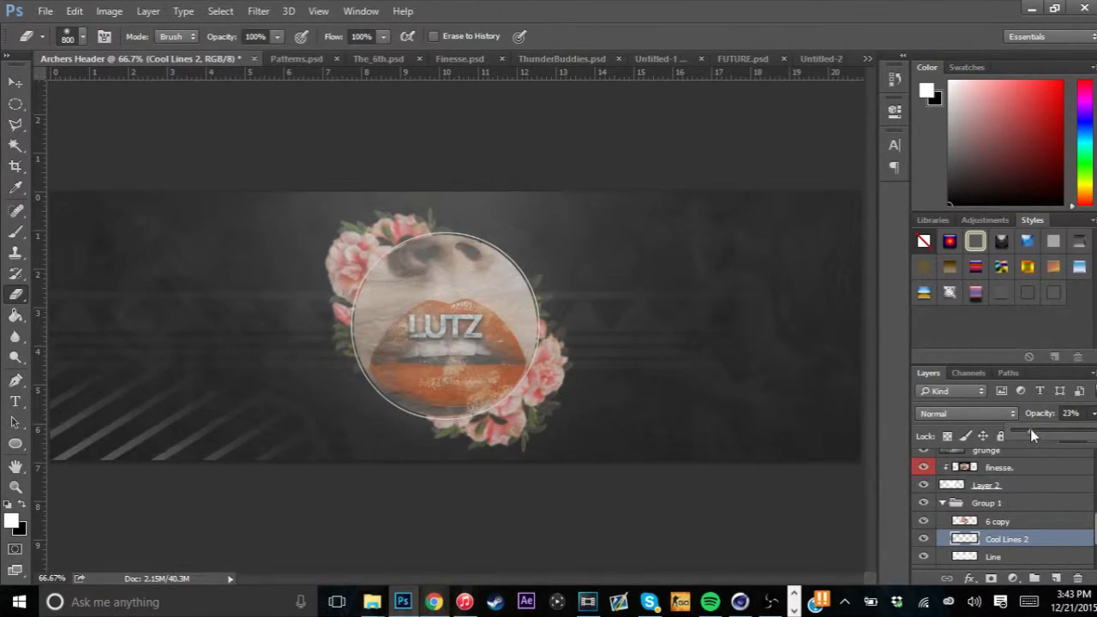
{"action": "left_click_drag", "start_coordinate": [1030, 429], "coordinate": [1024, 423]}
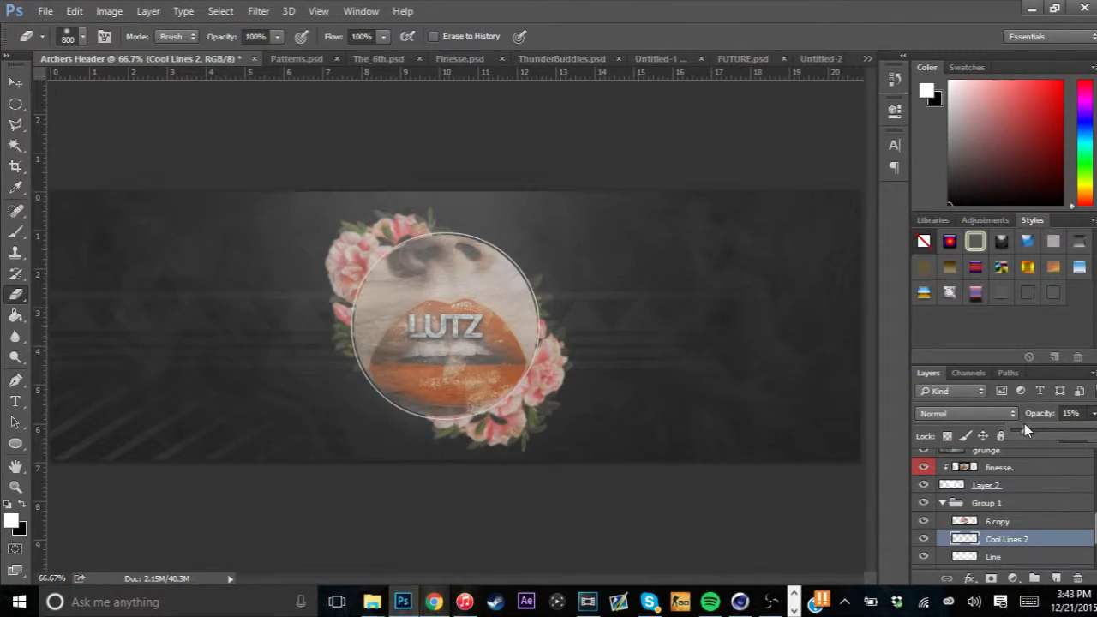
{"action": "left_click_drag", "start_coordinate": [1021, 422], "coordinate": [1025, 445]}
Duplicate the Cool Lines 2 layer, flip the copy horizontally, and position it in the canvas's lower-right corner
{"action": "key", "text": "ctrl+j"}
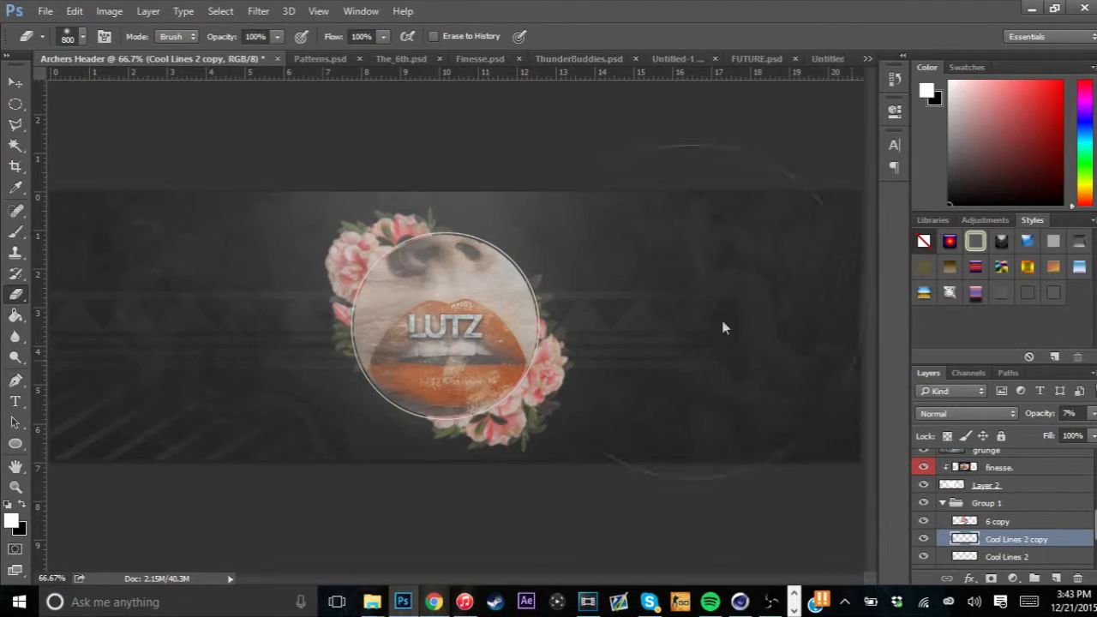
{"action": "left_click", "coordinate": [16, 82]}
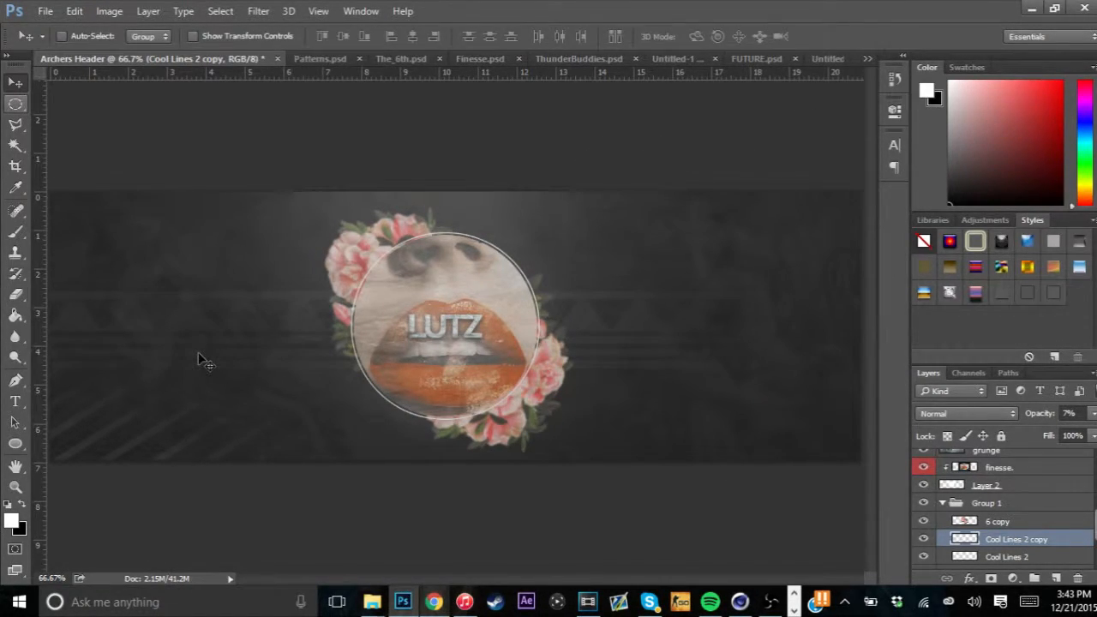
{"action": "key", "text": "ctrl+t"}
{"action": "right_click", "coordinate": [636, 285]}
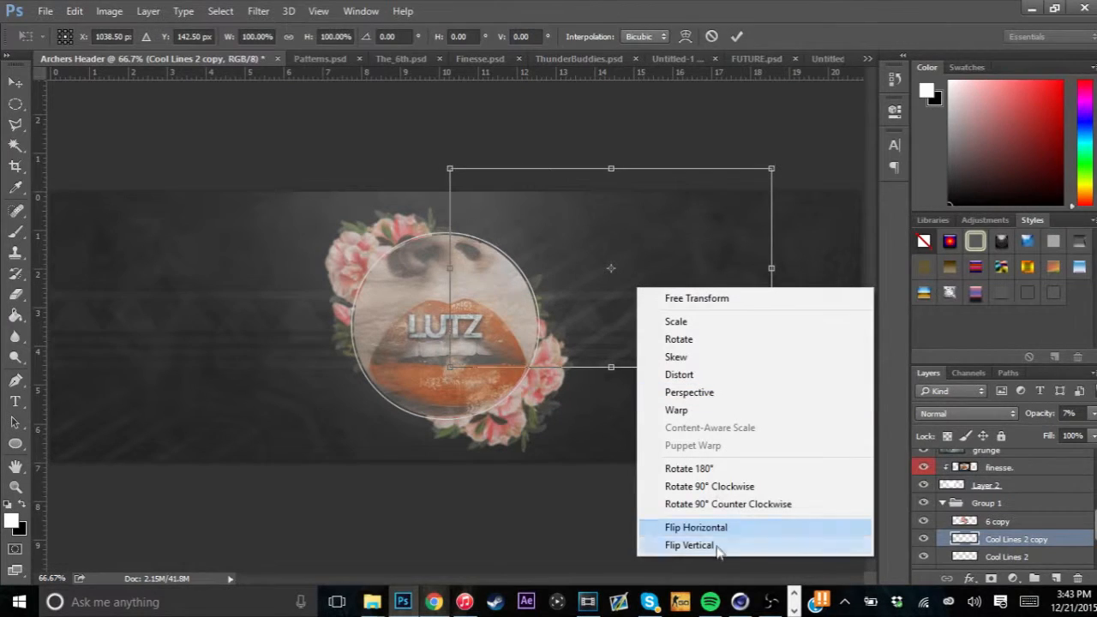
{"action": "left_click", "coordinate": [695, 527]}
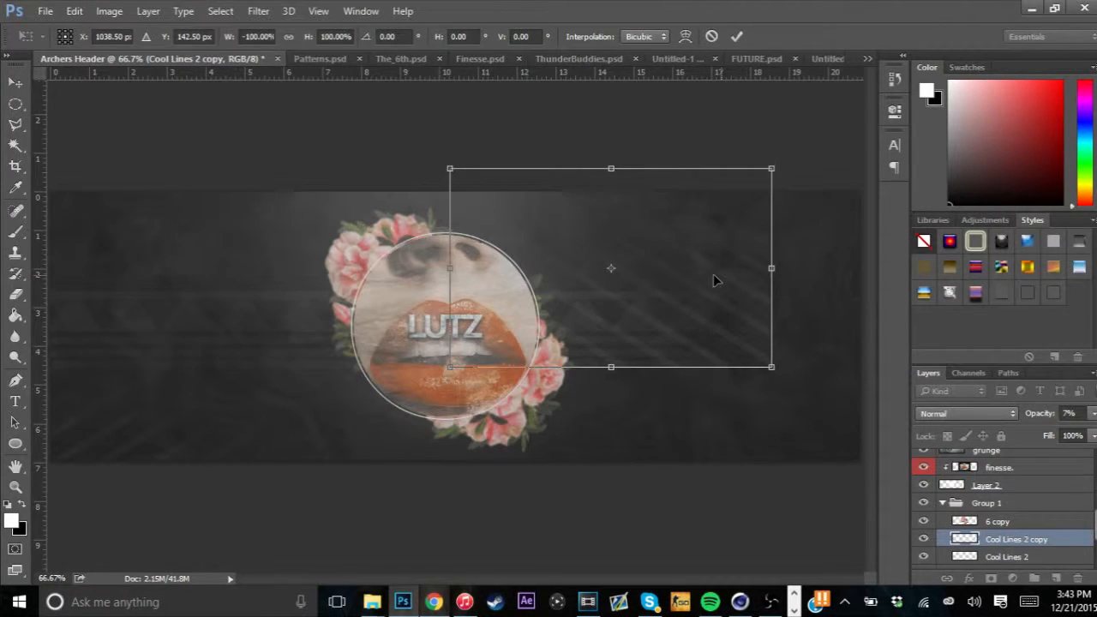
{"action": "left_click", "coordinate": [736, 36]}
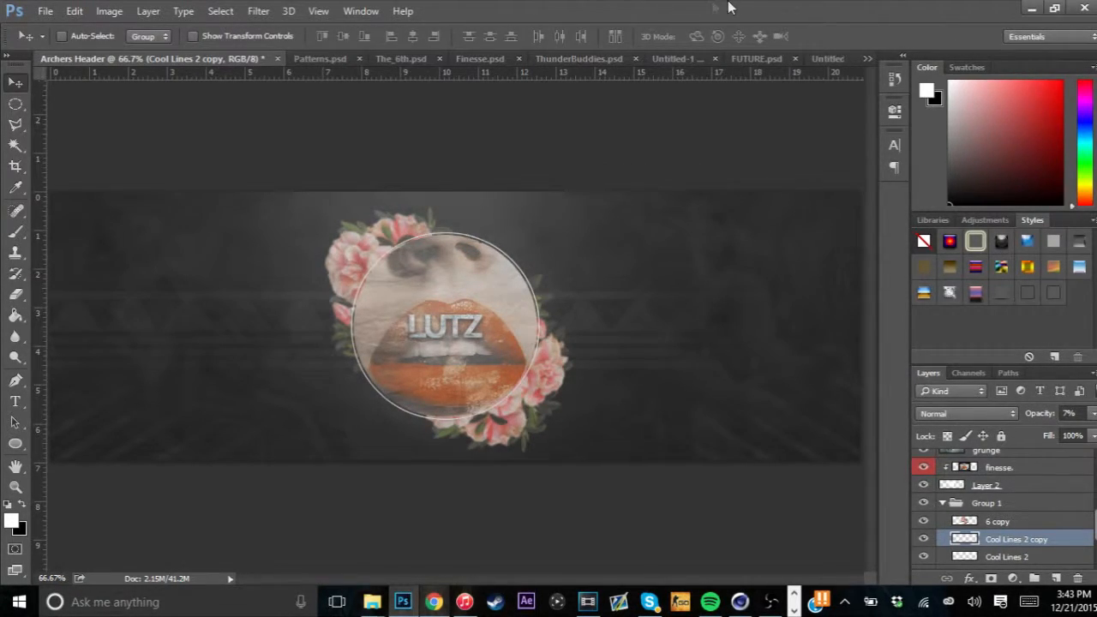
{"action": "scroll", "coordinate": [949, 485], "scroll_direction": "up", "scroll_amount": 3}
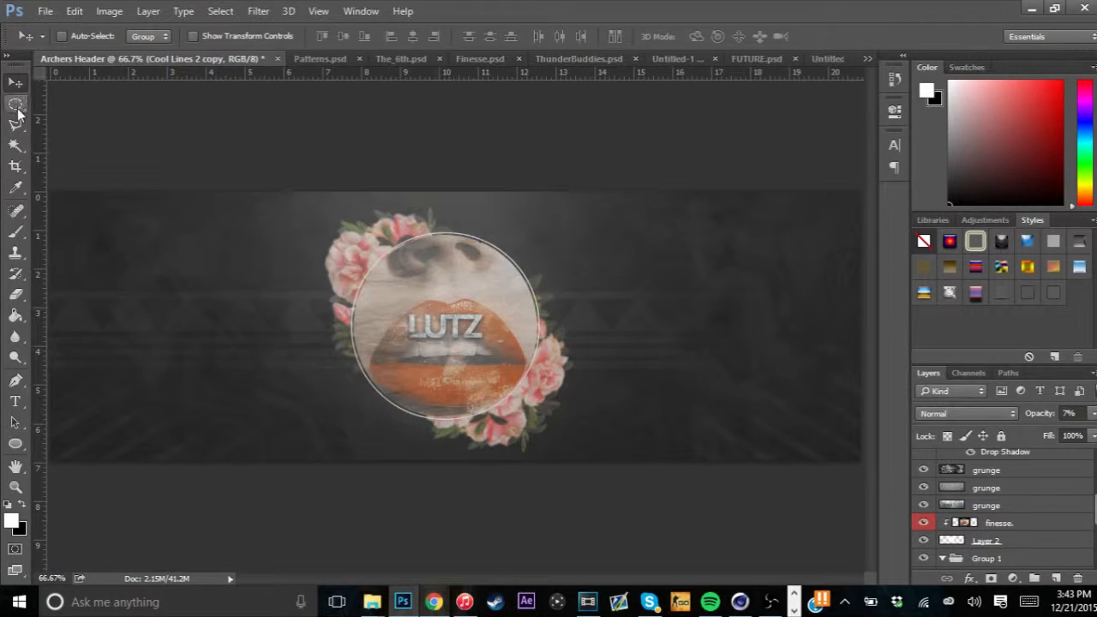
{"action": "left_click", "coordinate": [15, 103]}
{"action": "left_click_drag", "start_coordinate": [567, 297], "coordinate": [578, 308]}
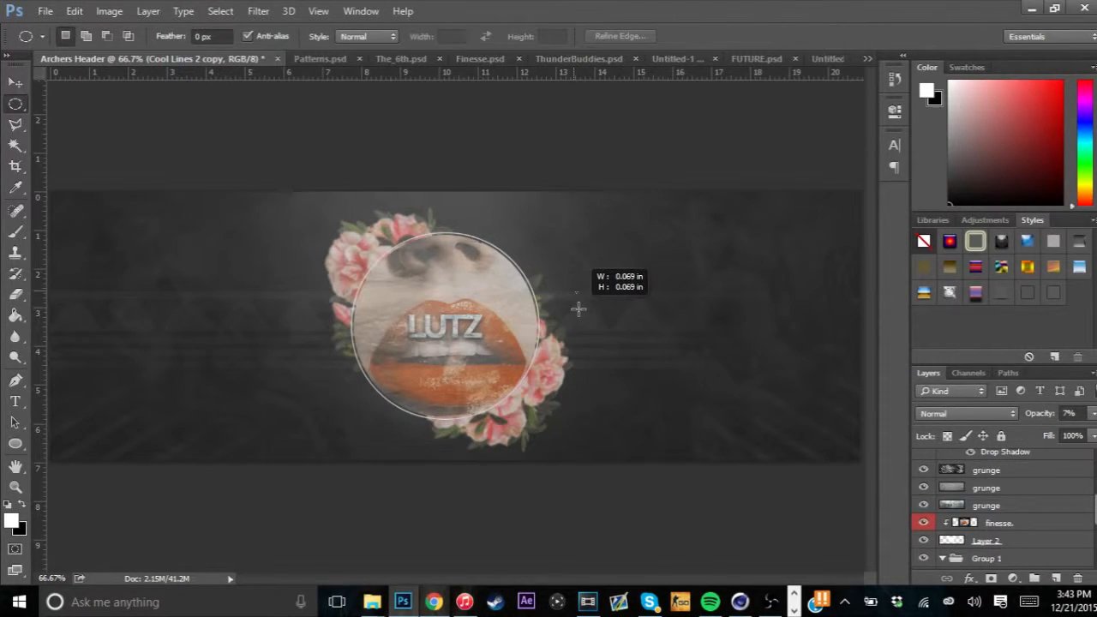
Create a new layer clipped to Layer 2 for brushwork and move the finesse layer above it
{"action": "left_click", "coordinate": [15, 231]}
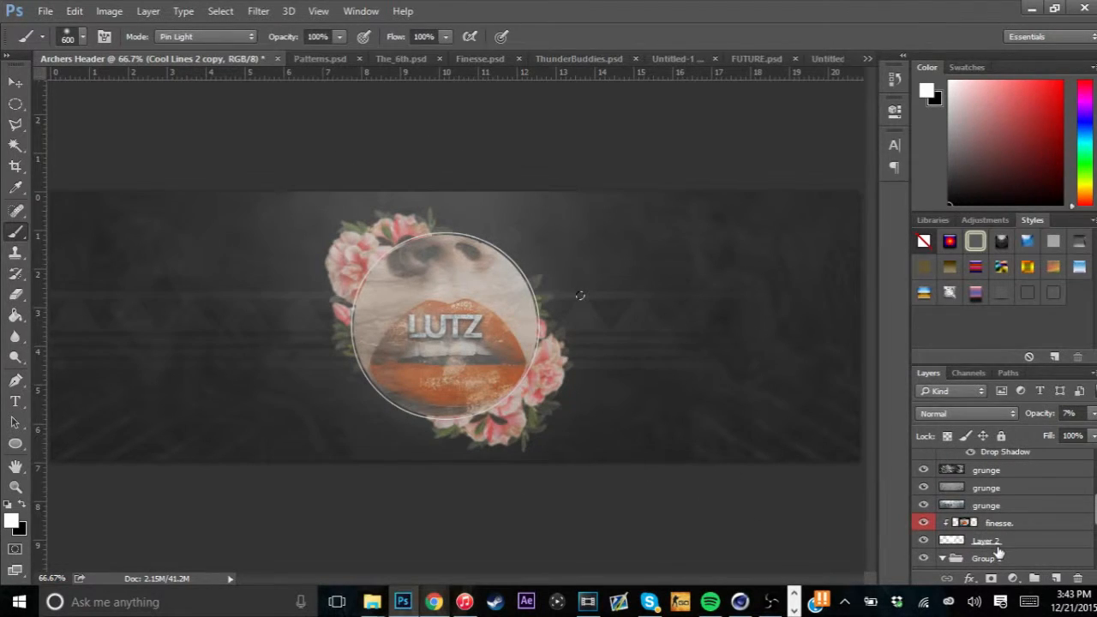
{"action": "left_click", "coordinate": [993, 473]}
{"action": "left_click", "coordinate": [1011, 544]}
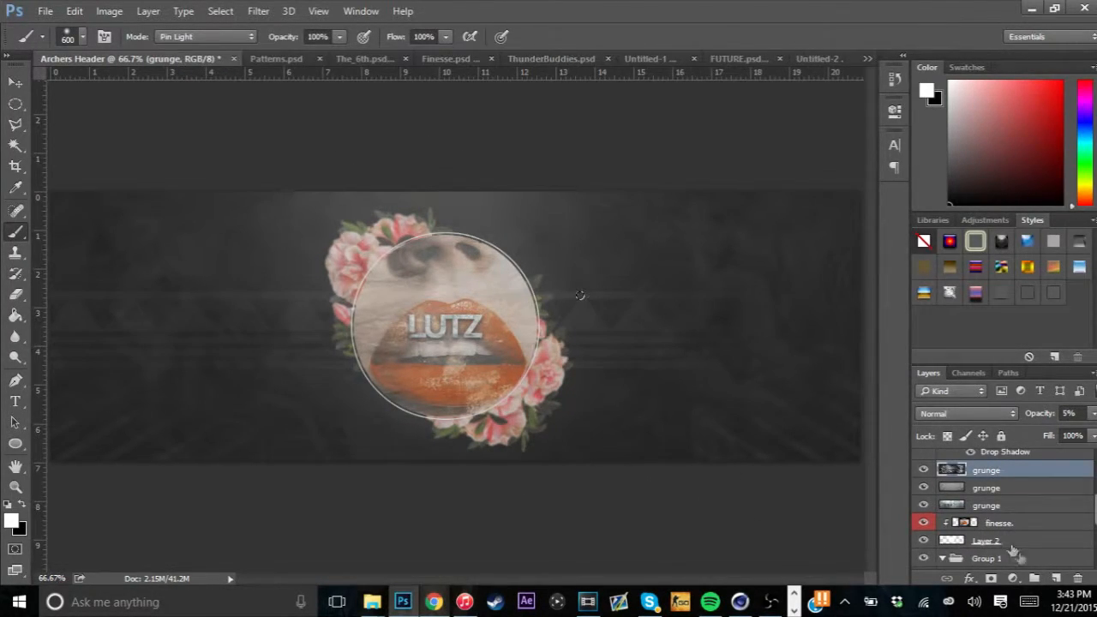
{"action": "left_click", "coordinate": [1055, 580]}
{"action": "left_click_drag", "start_coordinate": [1019, 523], "coordinate": [1018, 542]}
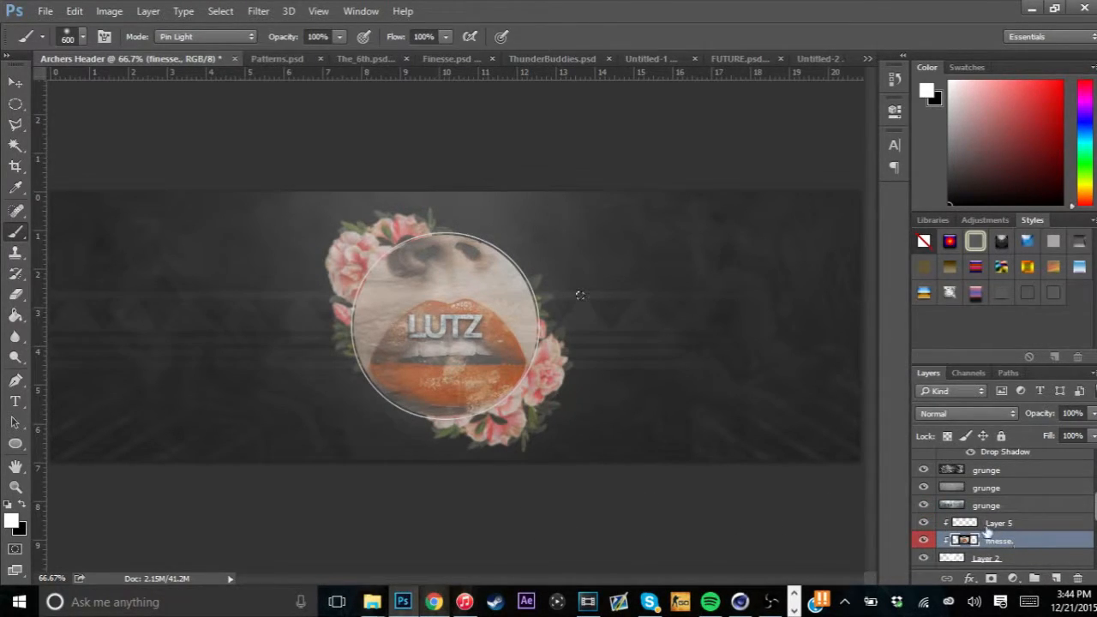
{"action": "left_click_drag", "start_coordinate": [1001, 543], "coordinate": [991, 523]}
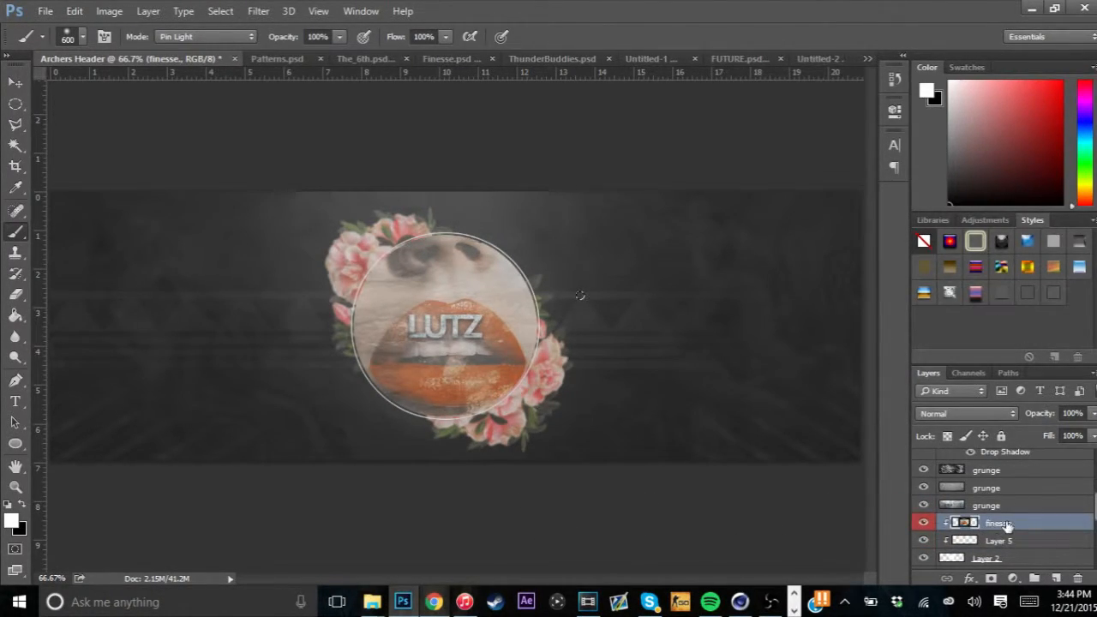
{"action": "right_click", "coordinate": [994, 524]}
{"action": "left_click", "coordinate": [827, 244]}
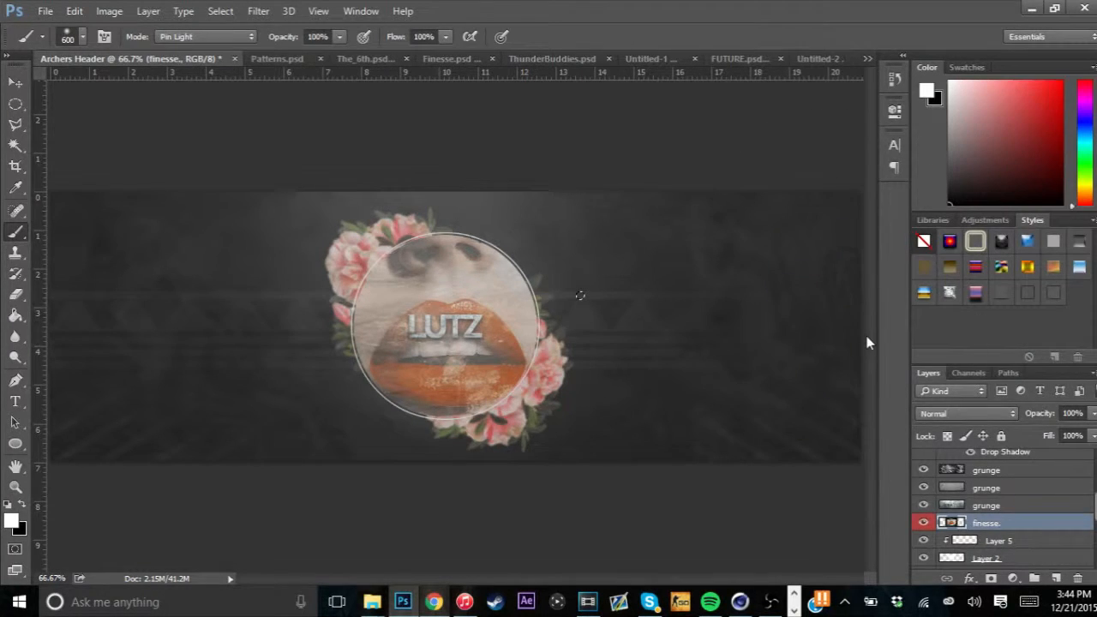
{"action": "right_click", "coordinate": [994, 525]}
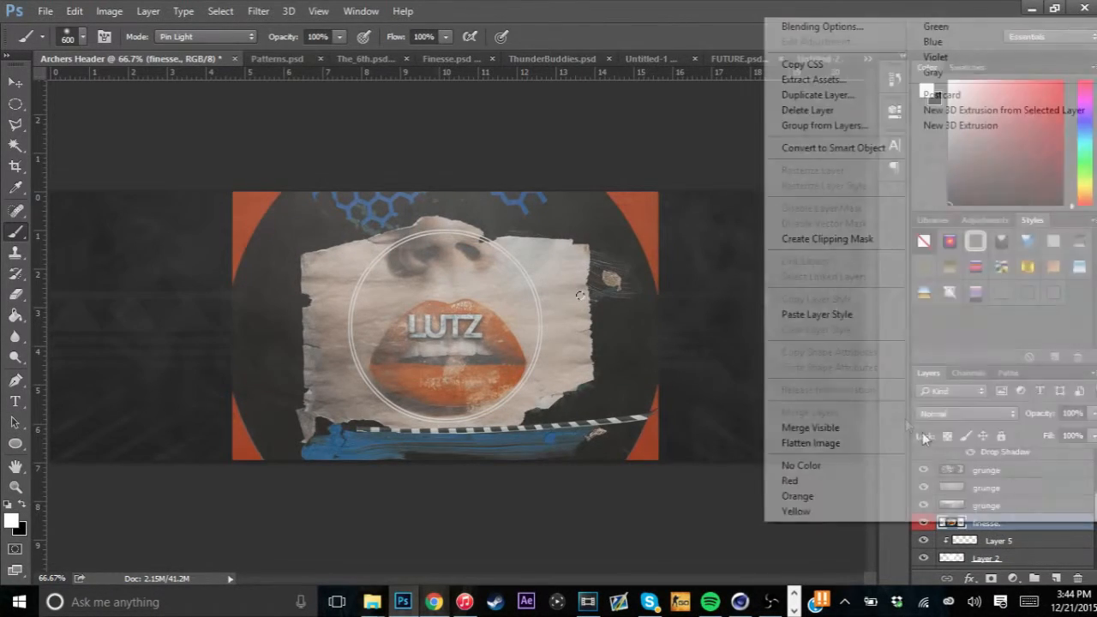
{"action": "left_click", "coordinate": [827, 240]}
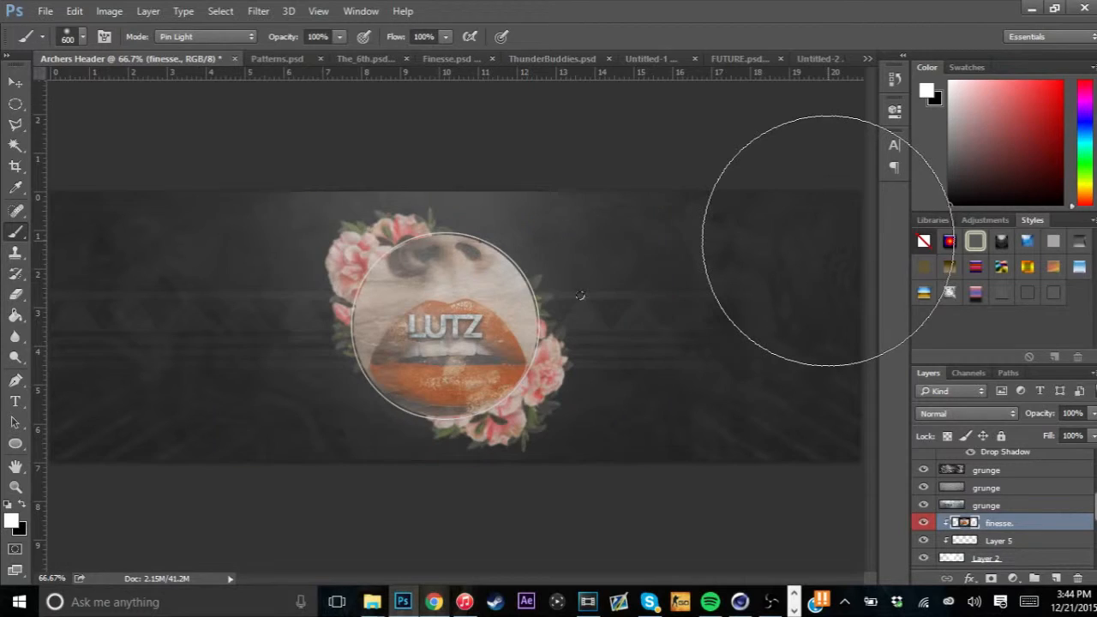
Move Layer 5 above the finesse layer and release its clipping mask
{"action": "left_click_drag", "start_coordinate": [980, 541], "coordinate": [989, 519]}
{"action": "right_click", "coordinate": [994, 522]}
{"action": "left_click", "coordinate": [736, 246]}
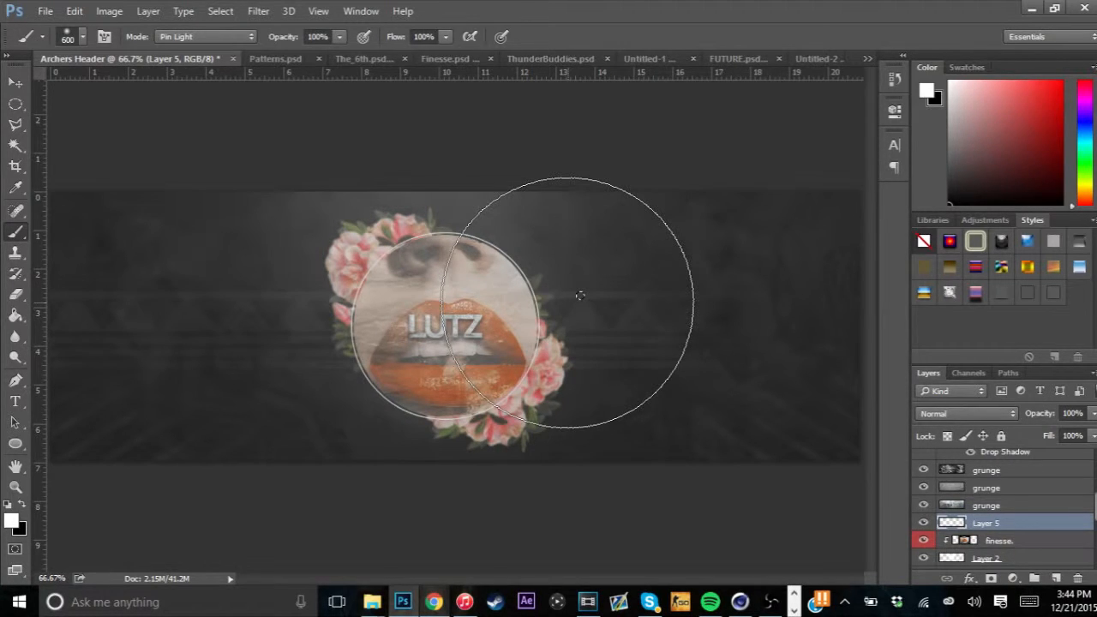
Duplicate the Layer 5 dot twice and space the copies evenly beside it in a horizontal row of three
{"action": "key", "text": "ctrl+j"}
{"action": "key", "text": "v"}
{"action": "left_click_drag", "start_coordinate": [572, 345], "coordinate": [588, 345]}
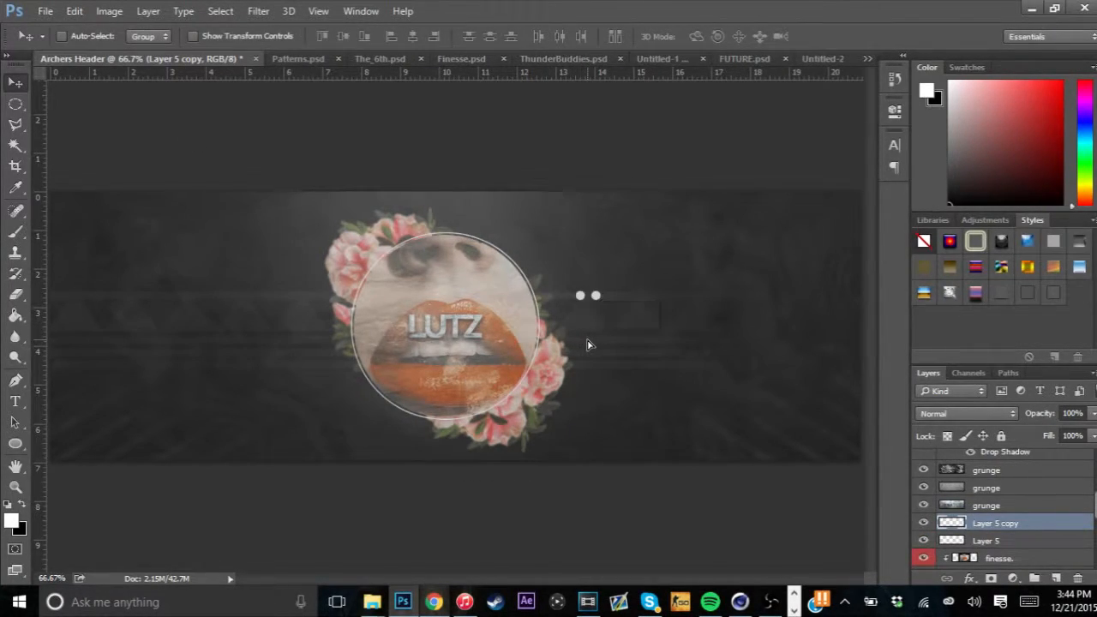
{"action": "key", "text": "Left"}
{"action": "key", "text": "Left"}
{"action": "key", "text": "Left"}
{"action": "key", "text": "Left"}
{"action": "key", "text": "Left"}
{"action": "key", "text": "Left"}
{"action": "key", "text": "ctrl+j"}
{"action": "mouse_move", "coordinate": [295, 257]}
{"action": "left_mouse_down"}
{"action": "mouse_move", "coordinate": [366, 271]}
{"action": "mouse_move", "coordinate": [305, 260]}
{"action": "left_mouse_up"}
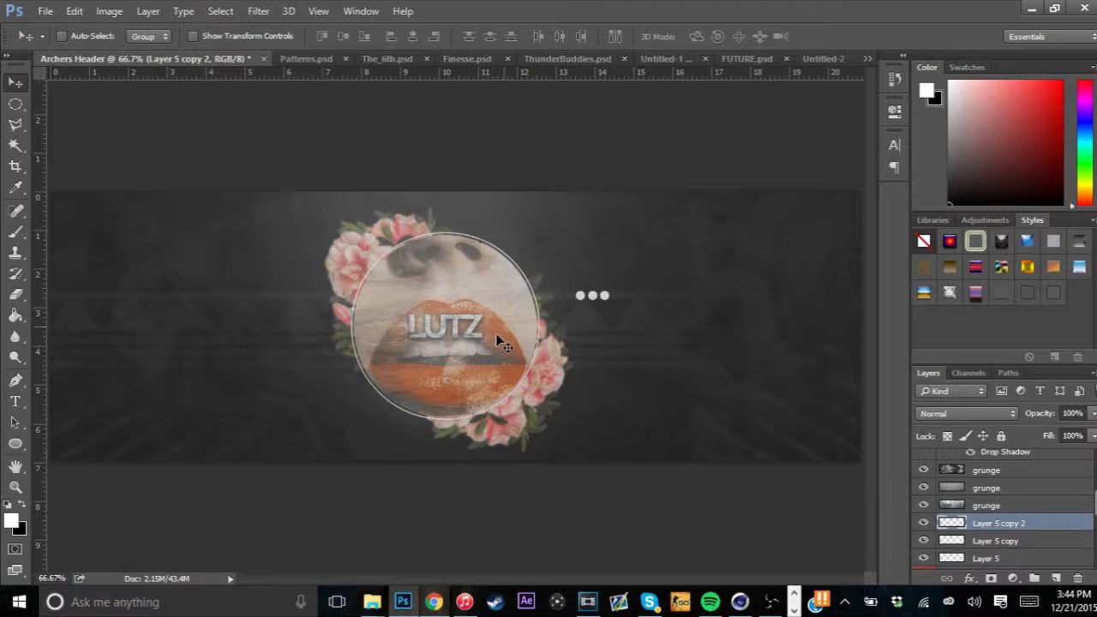
Add two more dot copies at the row's right end, stepping downward in a curve
{"action": "key", "text": "ctrl+j"}
{"action": "left_click_drag", "start_coordinate": [566, 381], "coordinate": [605, 330]}
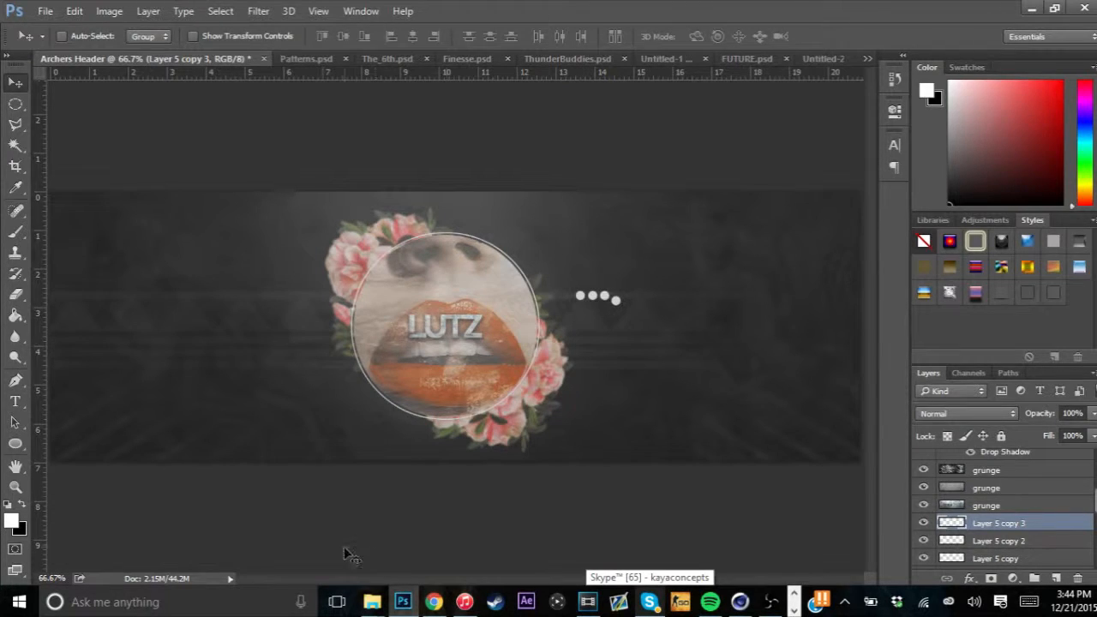
{"action": "key", "text": "Left"}
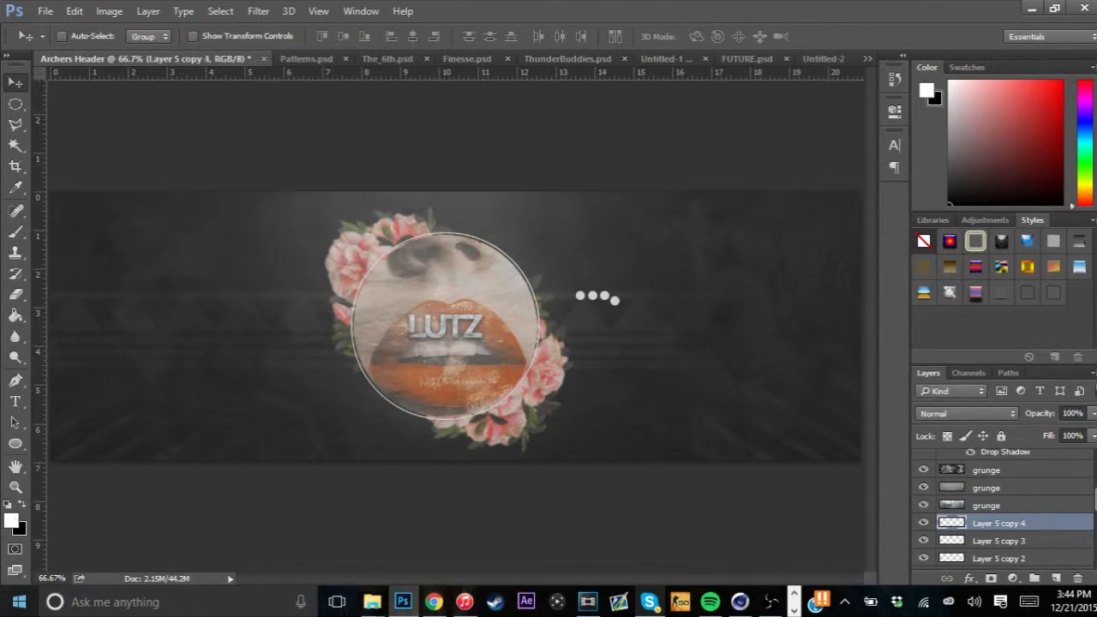
{"action": "left_click_drag", "start_coordinate": [642, 352], "coordinate": [646, 361]}
{"action": "key", "text": "Right"}
{"action": "key", "text": "Down"}
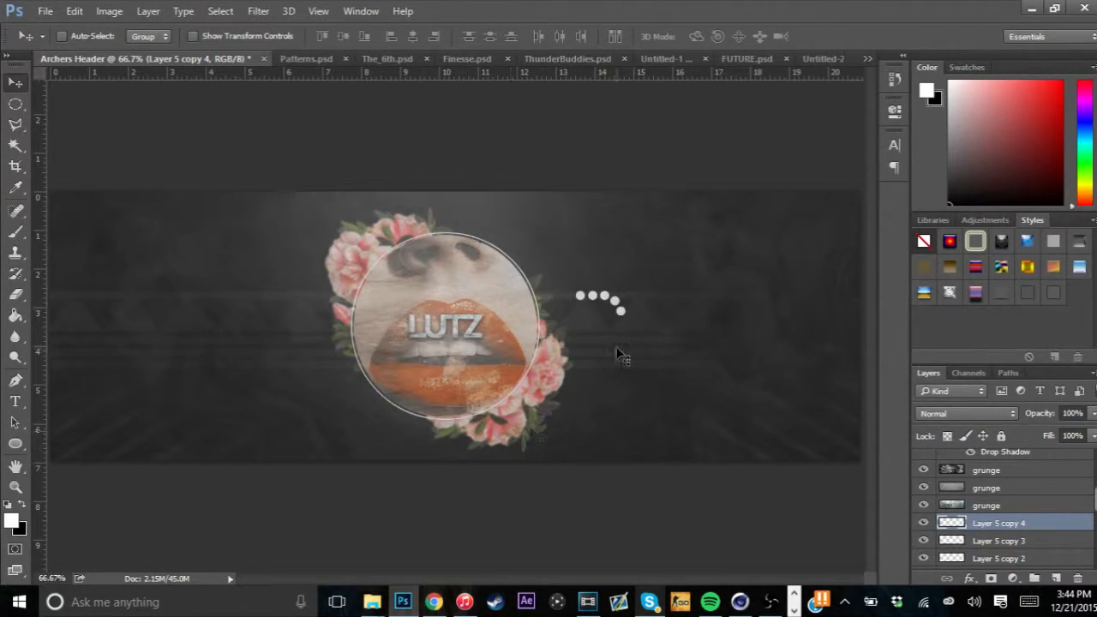
Move the original Layer 5 dot down toward the second dot to start the arc, and enlarge it slightly
{"action": "scroll", "coordinate": [922, 522], "scroll_direction": "down", "scroll_amount": 2}
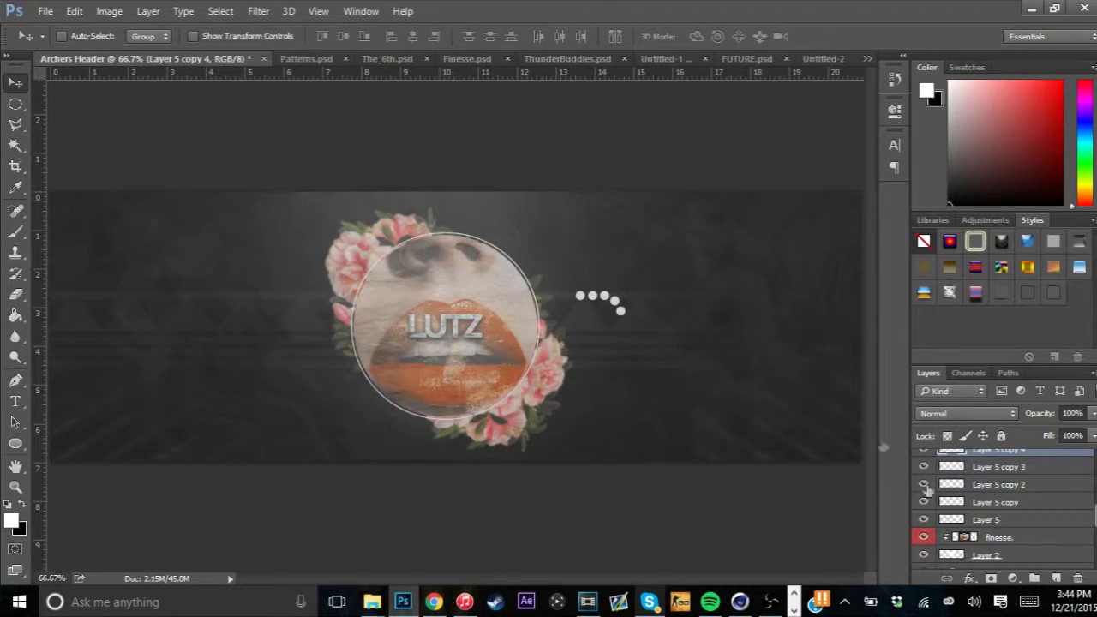
{"action": "left_click", "coordinate": [986, 519]}
{"action": "left_click_drag", "start_coordinate": [657, 358], "coordinate": [660, 366]}
{"action": "scroll", "coordinate": [981, 514], "scroll_direction": "up", "scroll_amount": 1}
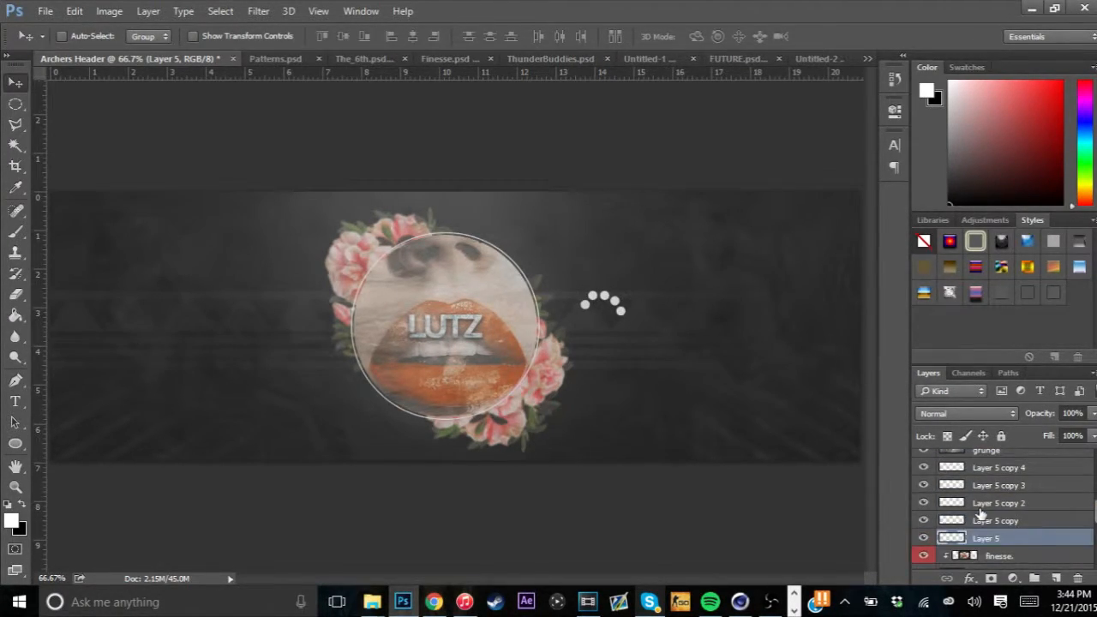
{"action": "key", "text": "ctrl+t"}
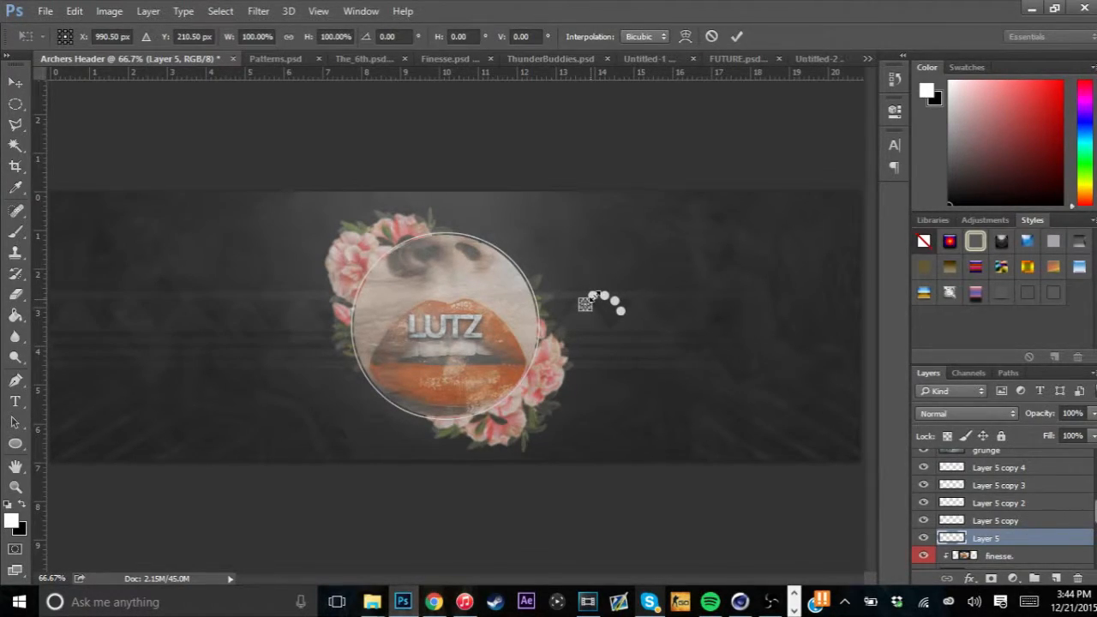
{"action": "key", "text": "Return"}
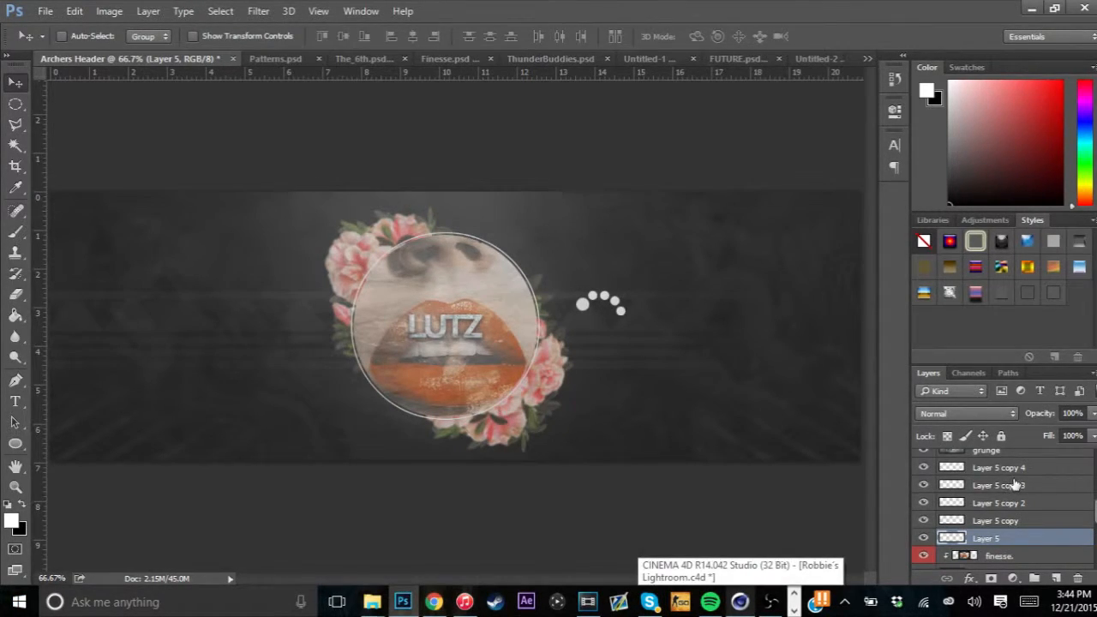
{"action": "scroll", "coordinate": [1016, 485], "scroll_direction": "down", "scroll_amount": 10}
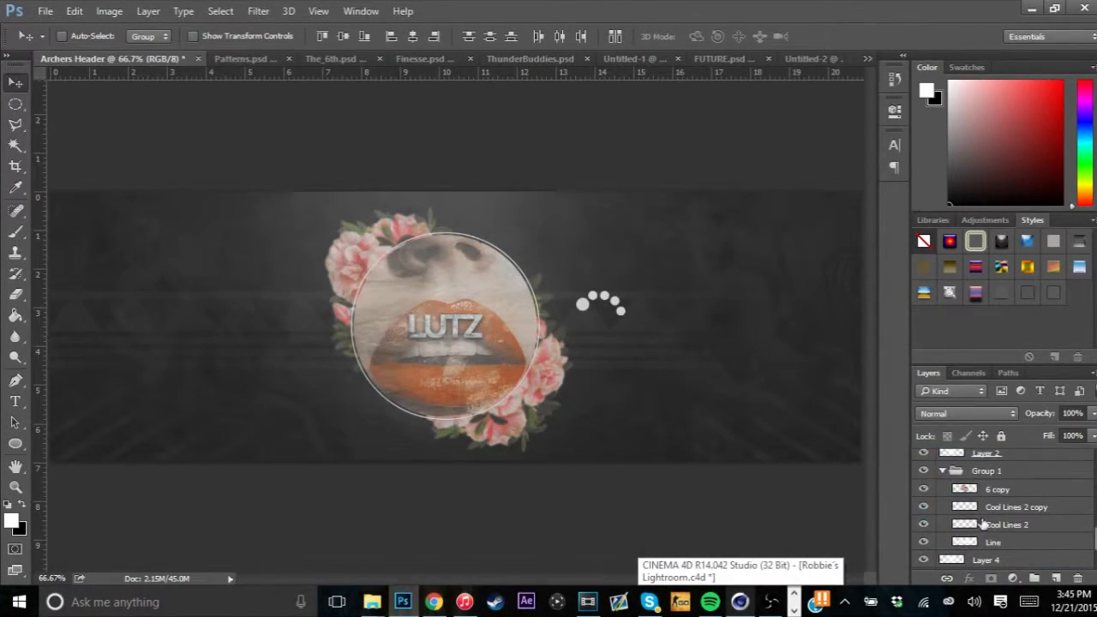
{"action": "left_click", "coordinate": [984, 524], "text": "shift"}
{"action": "scroll", "coordinate": [1003, 505], "scroll_direction": "up", "scroll_amount": 5}
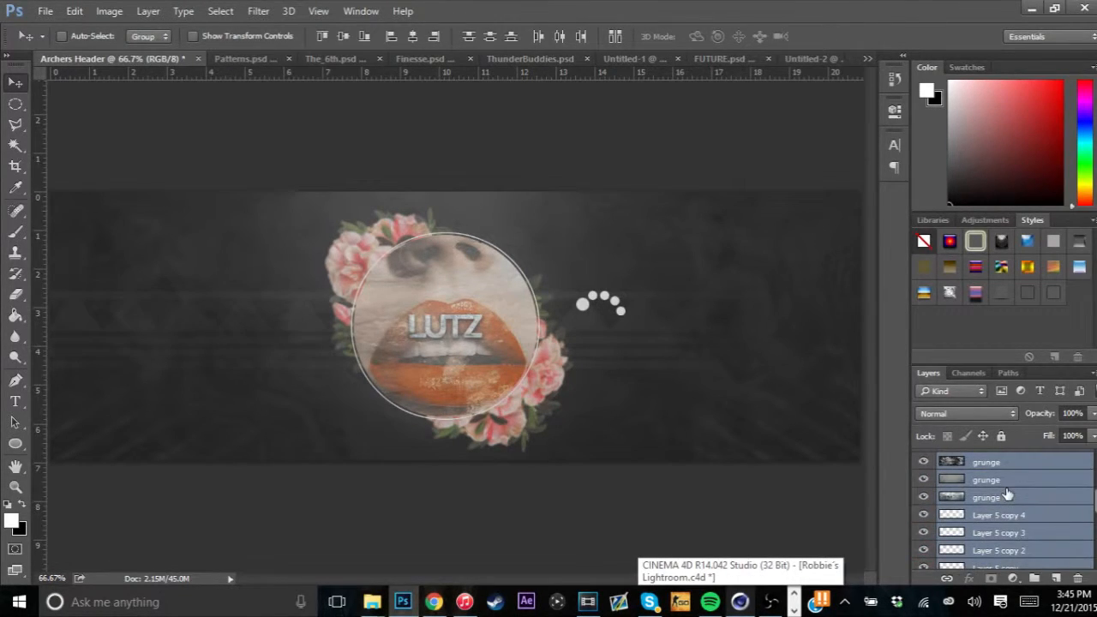
{"action": "left_click", "coordinate": [1007, 515]}
{"action": "scroll", "coordinate": [1006, 514], "scroll_direction": "down", "scroll_amount": 1}
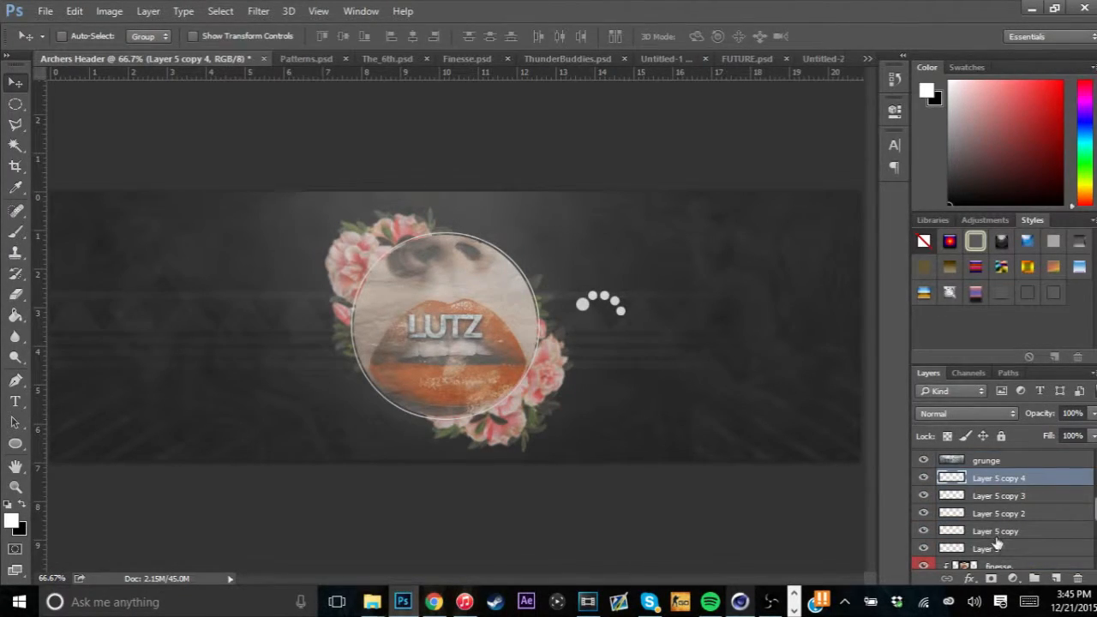
{"action": "left_click", "coordinate": [994, 545], "text": "shift"}
{"action": "key", "text": "ctrl+e"}
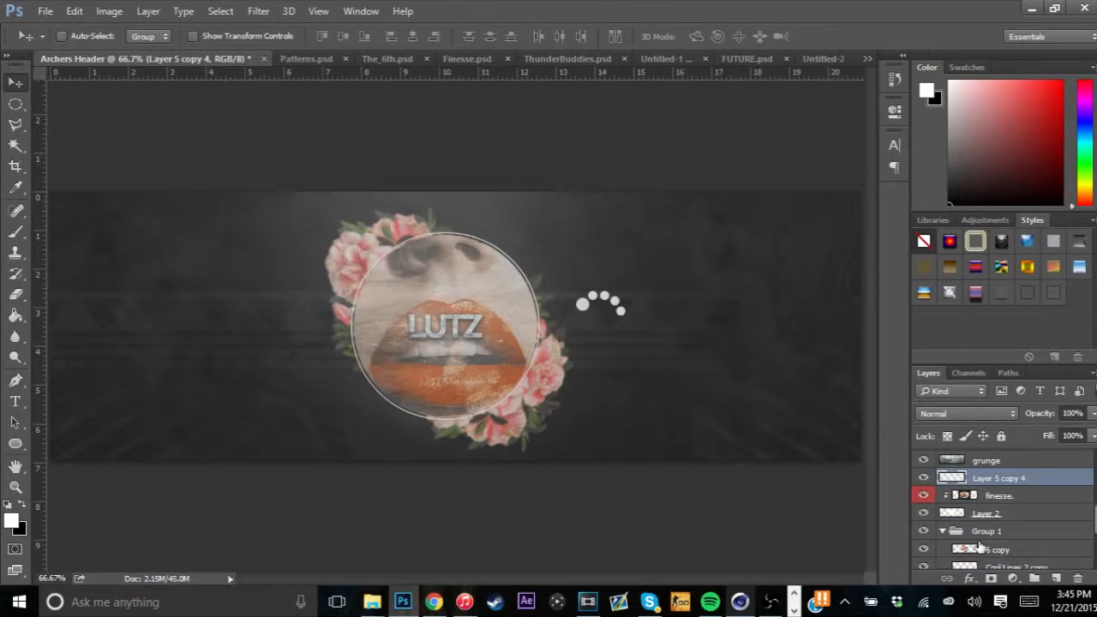
{"action": "key", "text": "ctrl+z"}
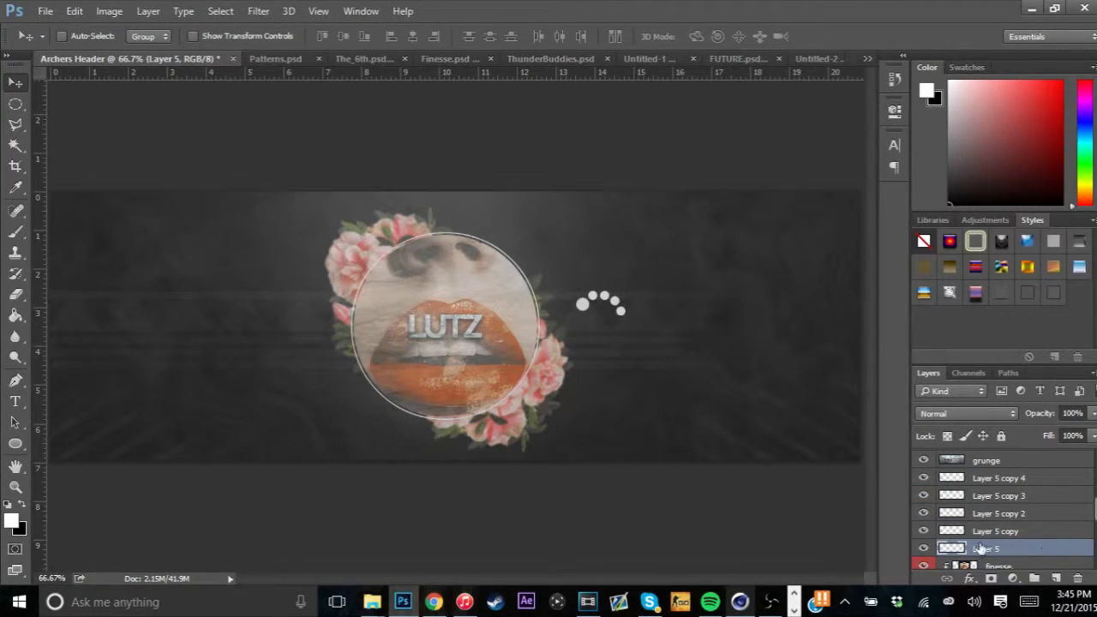
Merge Layer 5 and its four copies into one layer and move the dots against the circle's right edge
{"action": "left_click", "coordinate": [1003, 489], "text": "shift"}
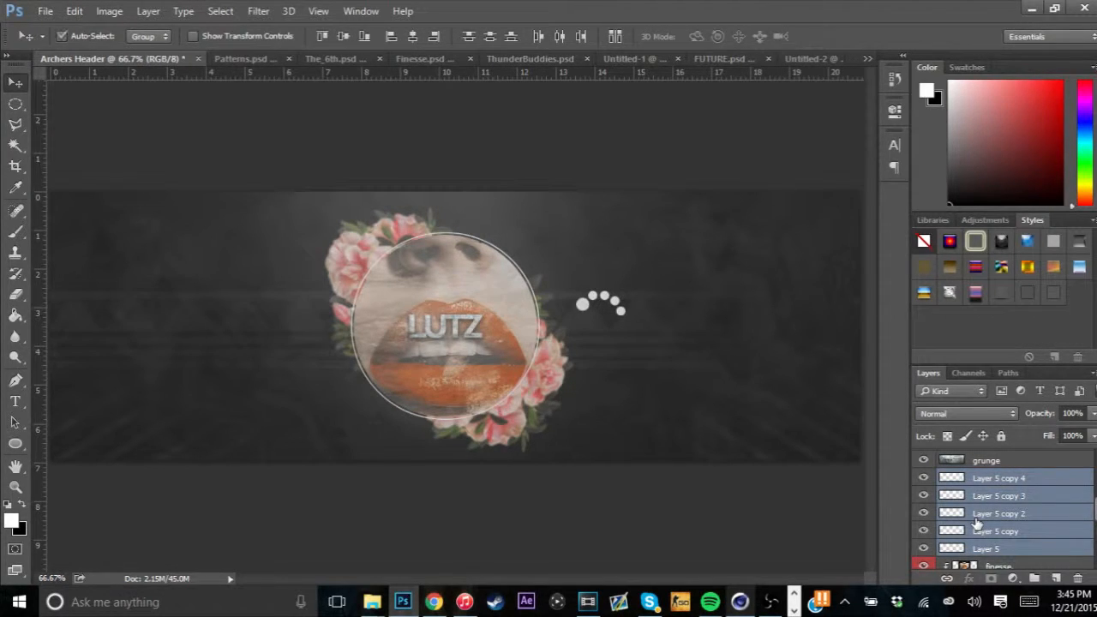
{"action": "key", "text": "ctrl+e"}
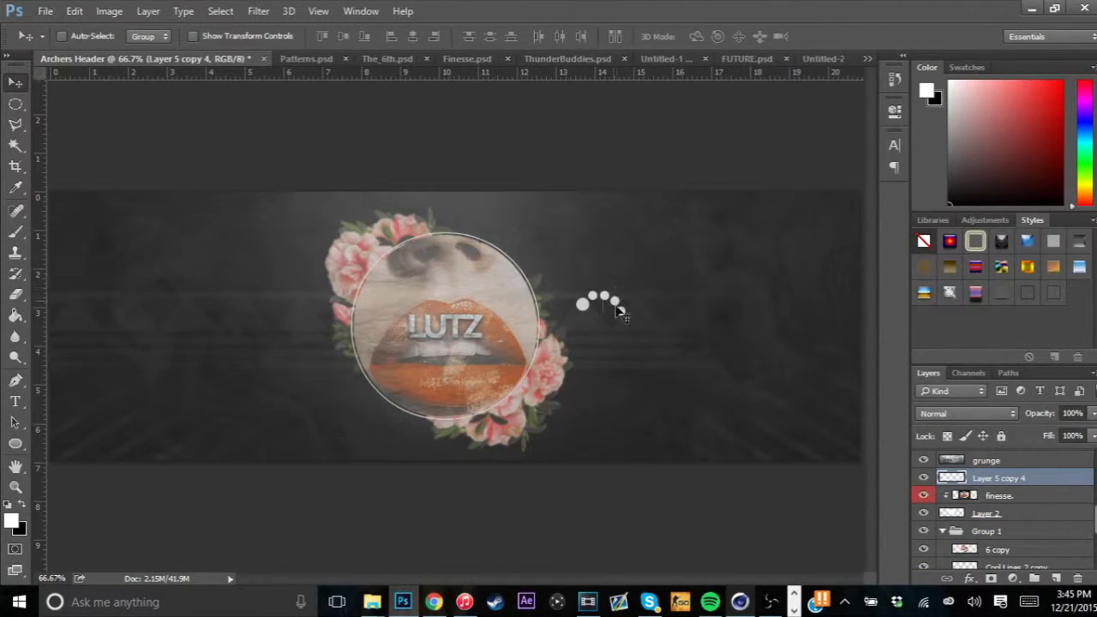
{"action": "left_click_drag", "start_coordinate": [658, 276], "coordinate": [631, 282]}
{"action": "key", "text": "shift+Left"}
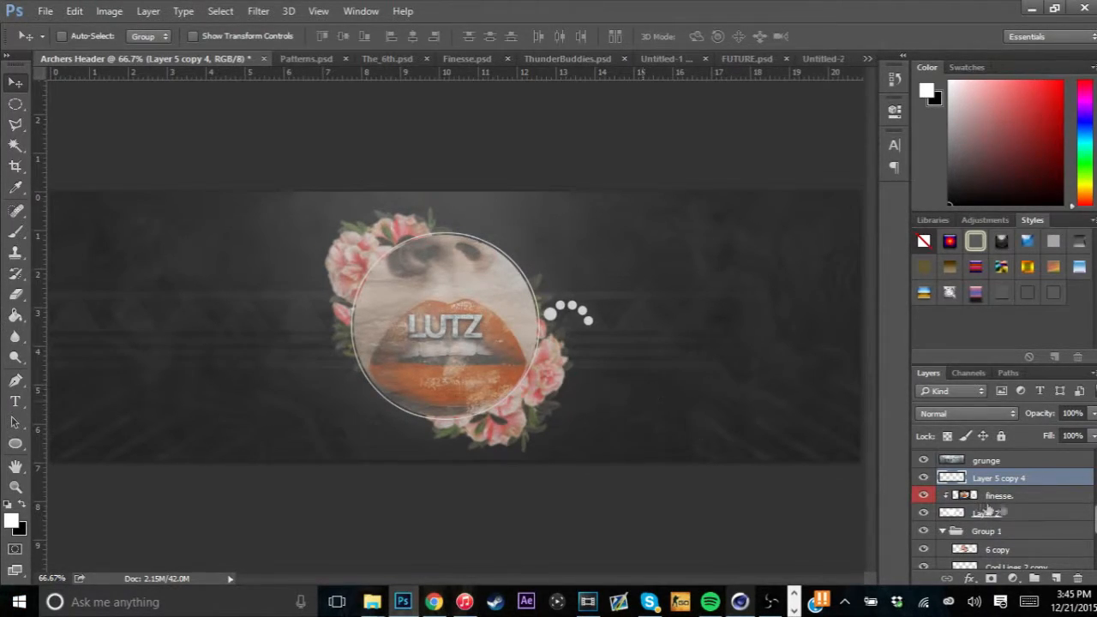
Duplicate the merged dot arc, flip the copy horizontally and vertically, and place it against the circle's left edge
{"action": "key", "text": "ctrl+j"}
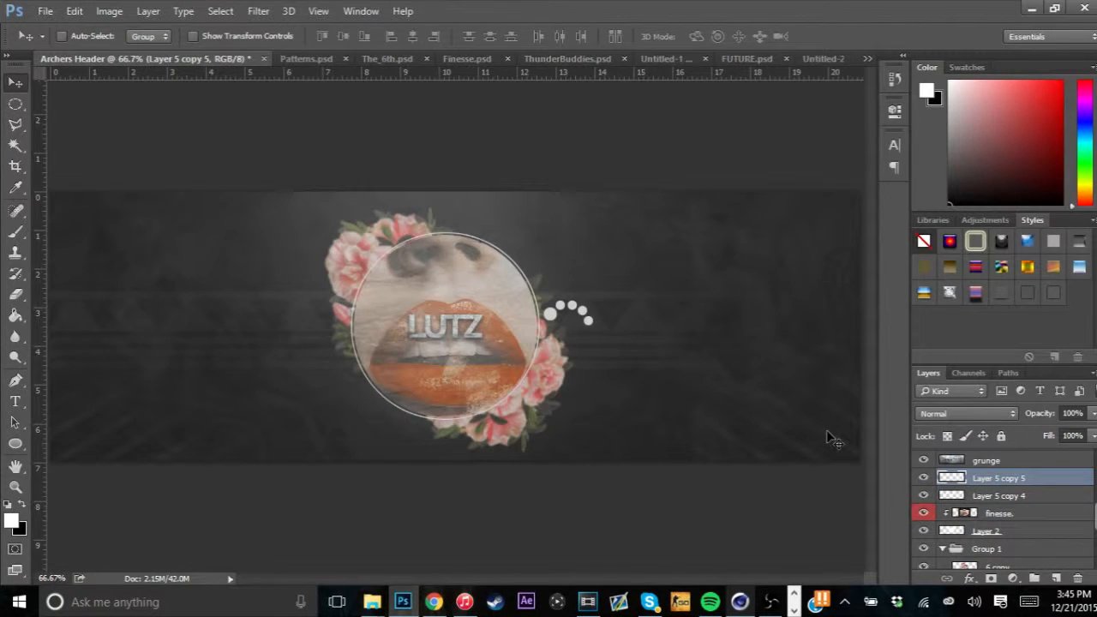
{"action": "key", "text": "ctrl+t"}
{"action": "right_click", "coordinate": [562, 303]}
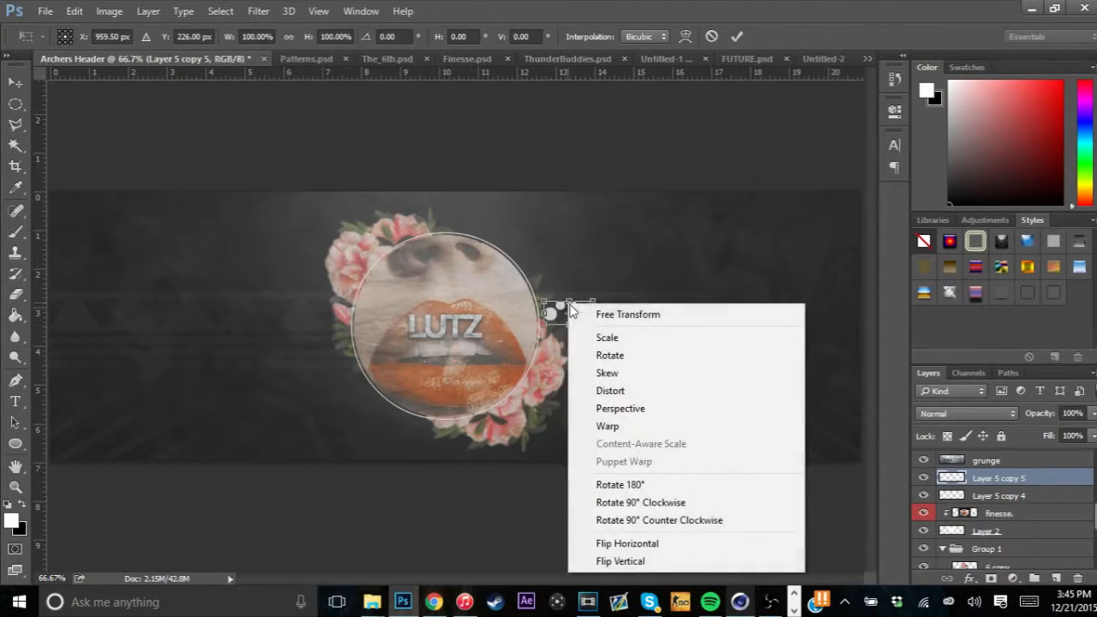
{"action": "left_click", "coordinate": [633, 545]}
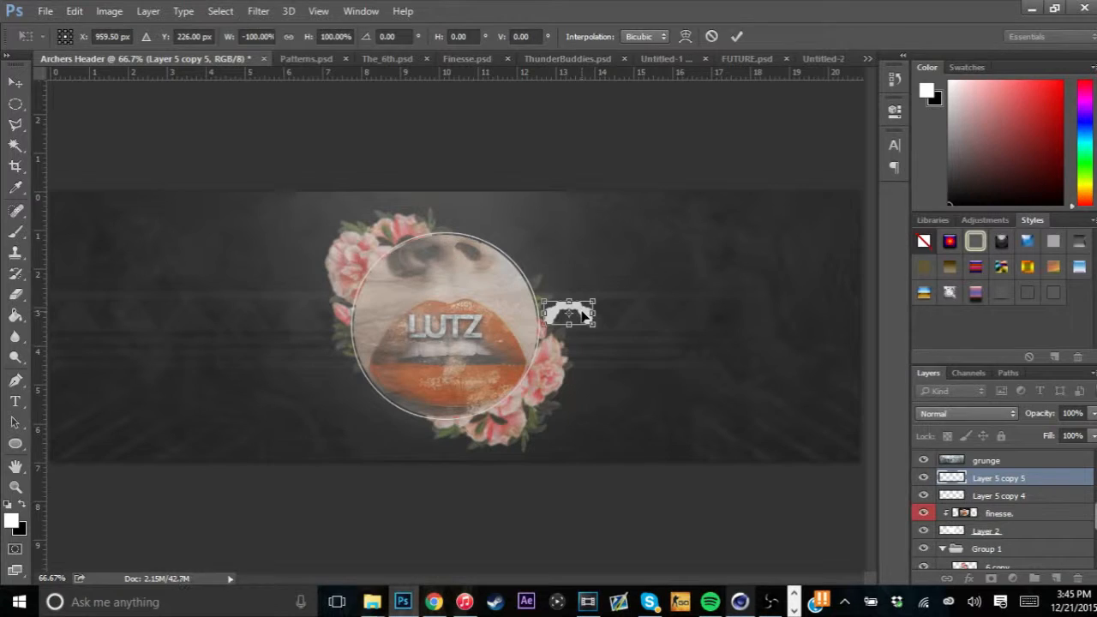
{"action": "left_click_drag", "start_coordinate": [565, 314], "coordinate": [379, 321]}
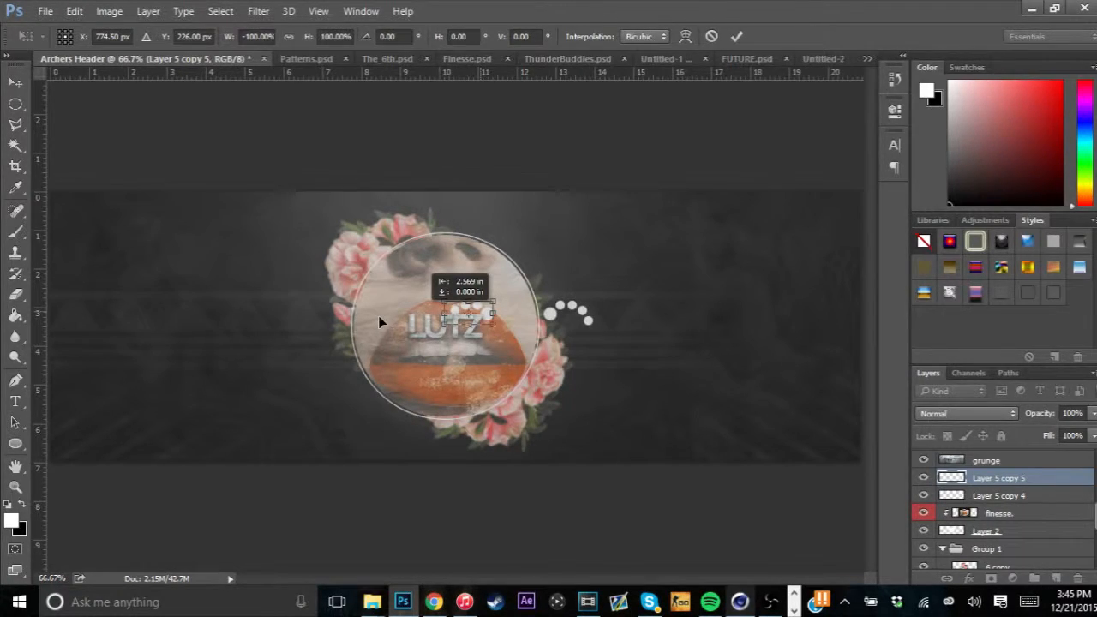
{"action": "left_click_drag", "start_coordinate": [377, 317], "coordinate": [299, 326]}
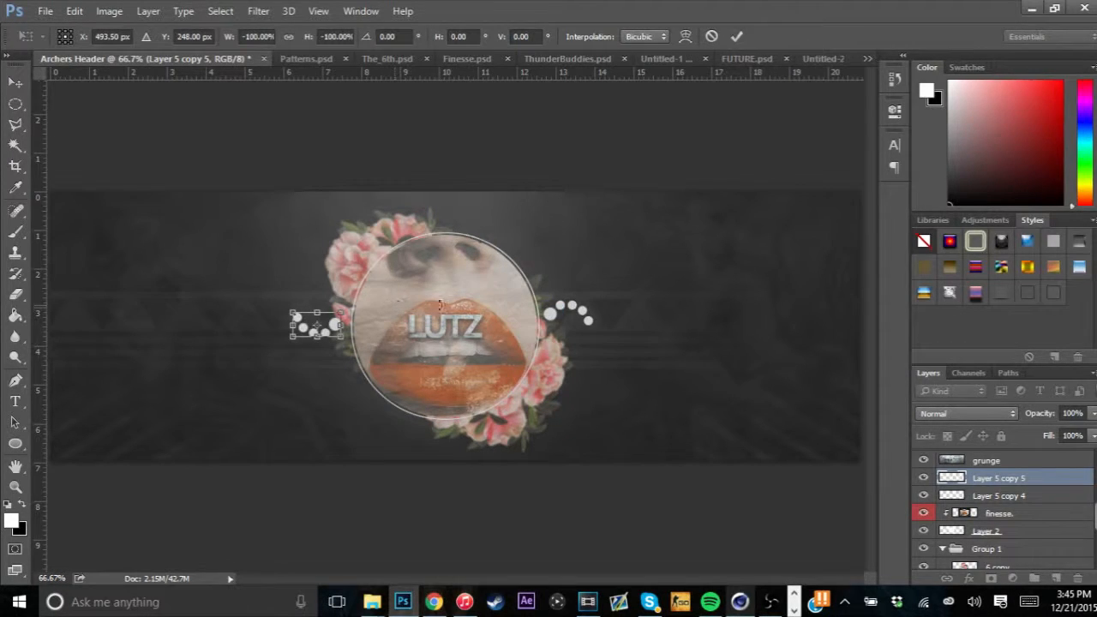
{"action": "left_click", "coordinate": [737, 36]}
{"action": "key", "text": "Right"}
{"action": "key", "text": "Right"}
{"action": "key", "text": "Right"}
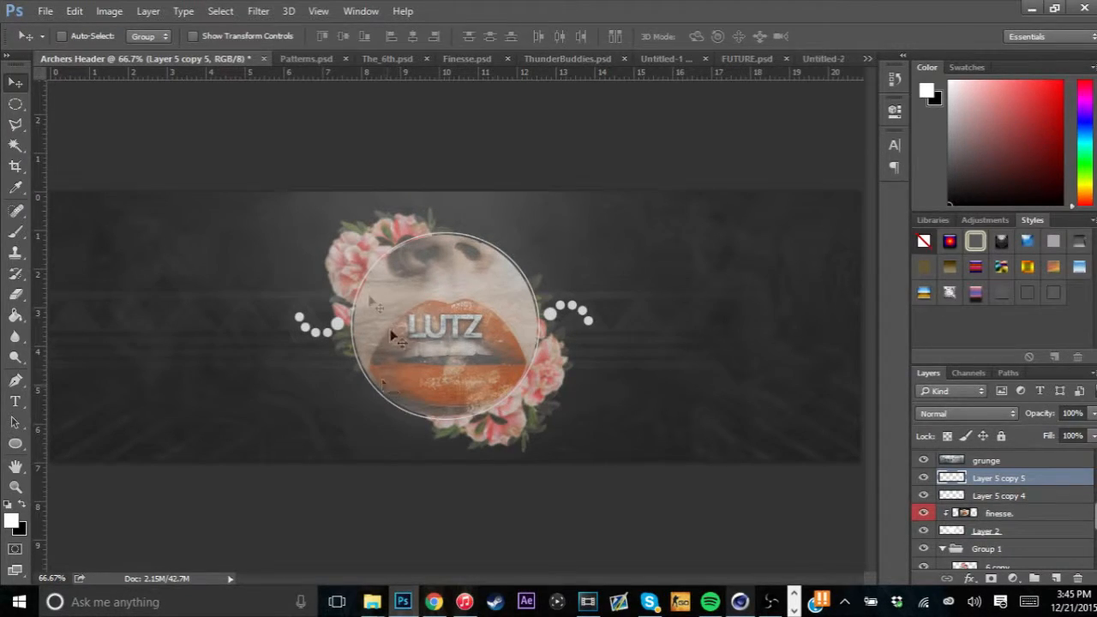
Duplicate the finesse layer, clip the copy to Layer 5 copy 5, and shift the artwork to color the dots left of the circle
{"action": "left_click", "coordinate": [998, 512]}
{"action": "key", "text": "ctrl+j"}
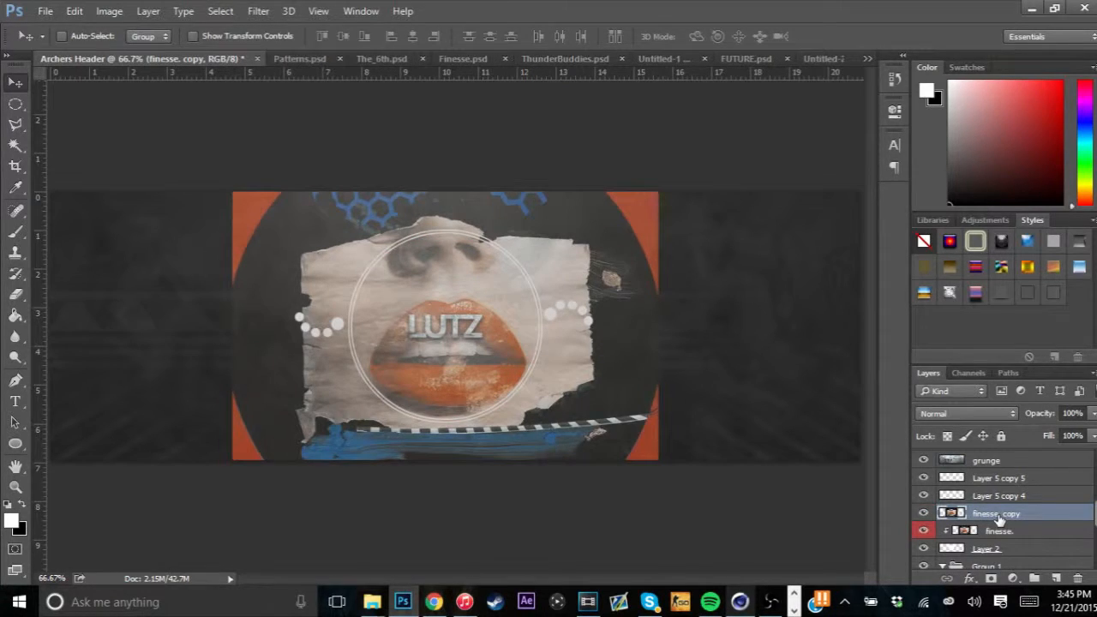
{"action": "left_click_drag", "start_coordinate": [998, 519], "coordinate": [1011, 477]}
{"action": "right_click", "coordinate": [1013, 478]}
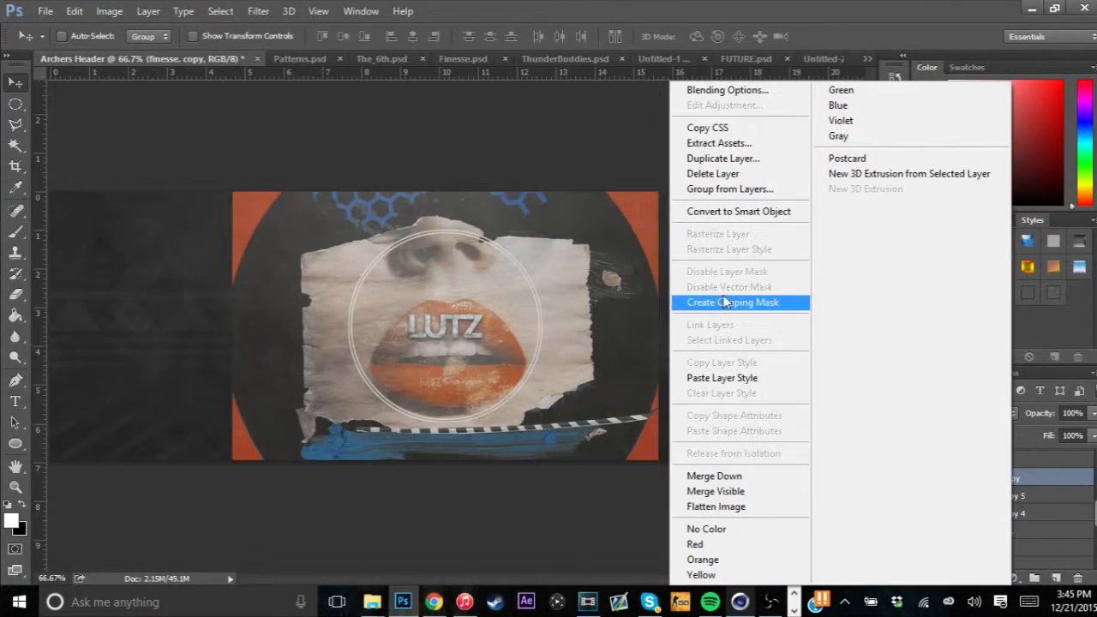
{"action": "left_click", "coordinate": [720, 302]}
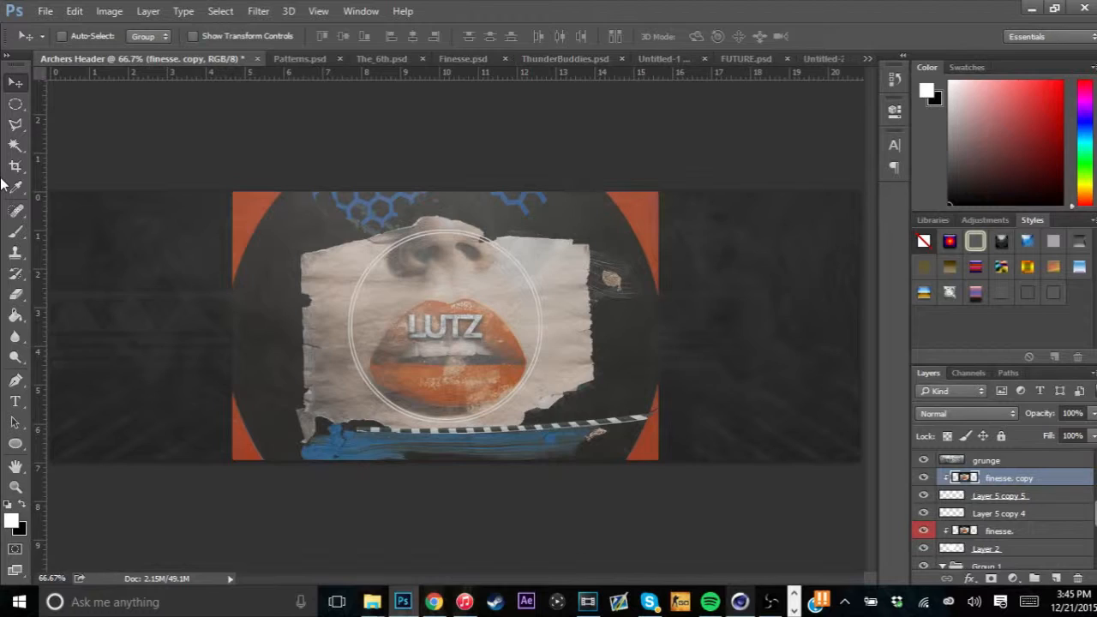
{"action": "left_click_drag", "start_coordinate": [257, 287], "coordinate": [327, 285]}
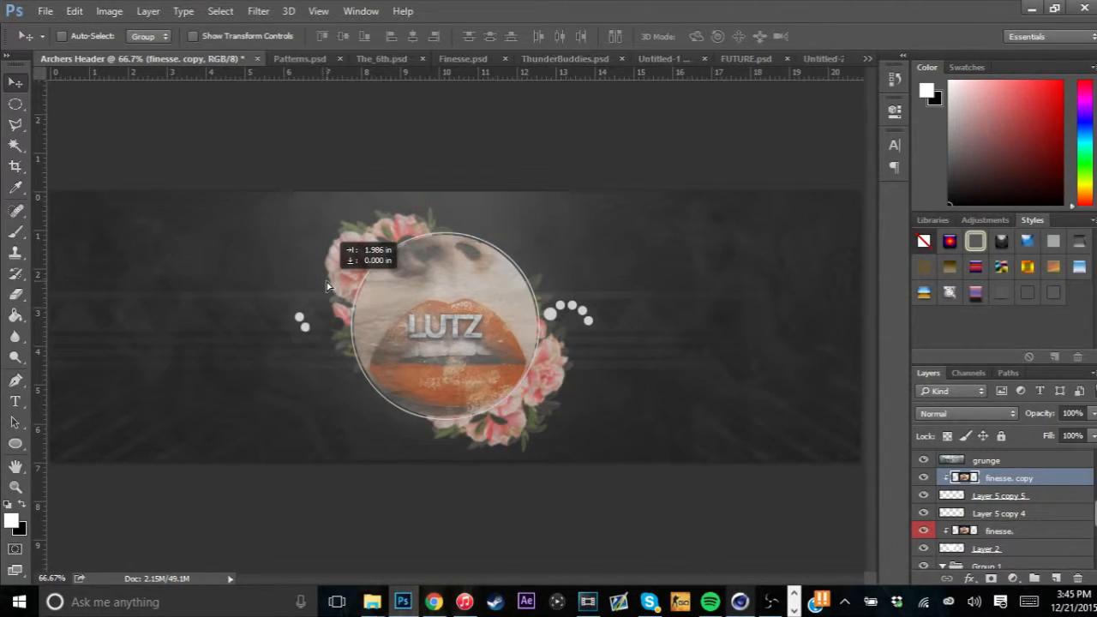
{"action": "left_click_drag", "start_coordinate": [326, 286], "coordinate": [327, 285]}
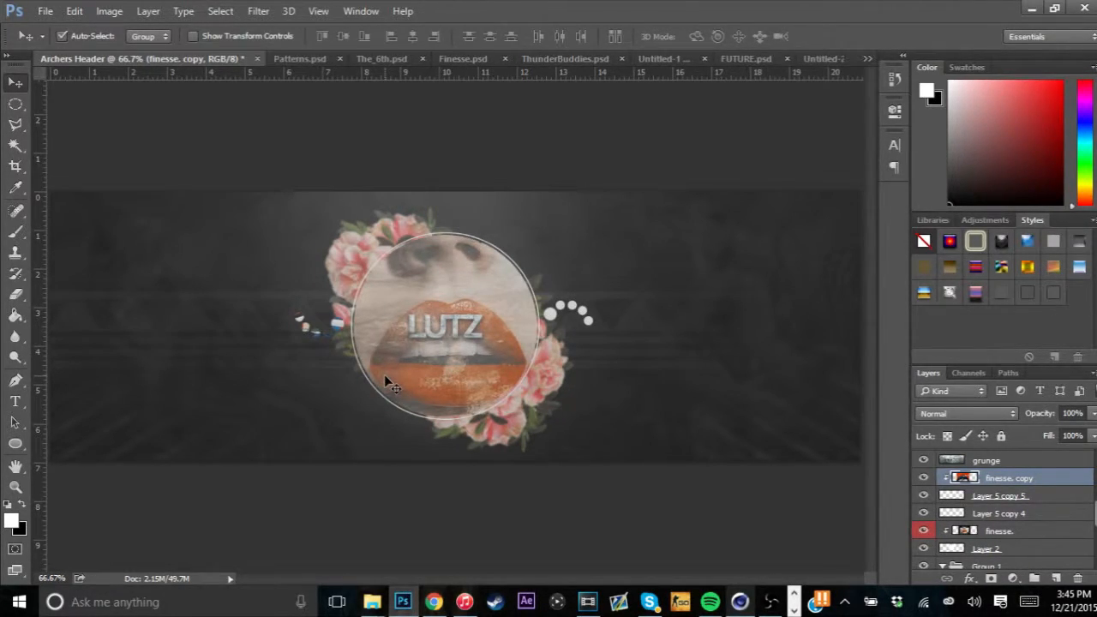
Duplicate the finesse. copy layer, place it directly above Layer 5 copy 4, and clip it to the dots right of the circle
{"action": "key", "text": "ctrl+j"}
{"action": "left_click_drag", "start_coordinate": [1010, 513], "coordinate": [1004, 530]}
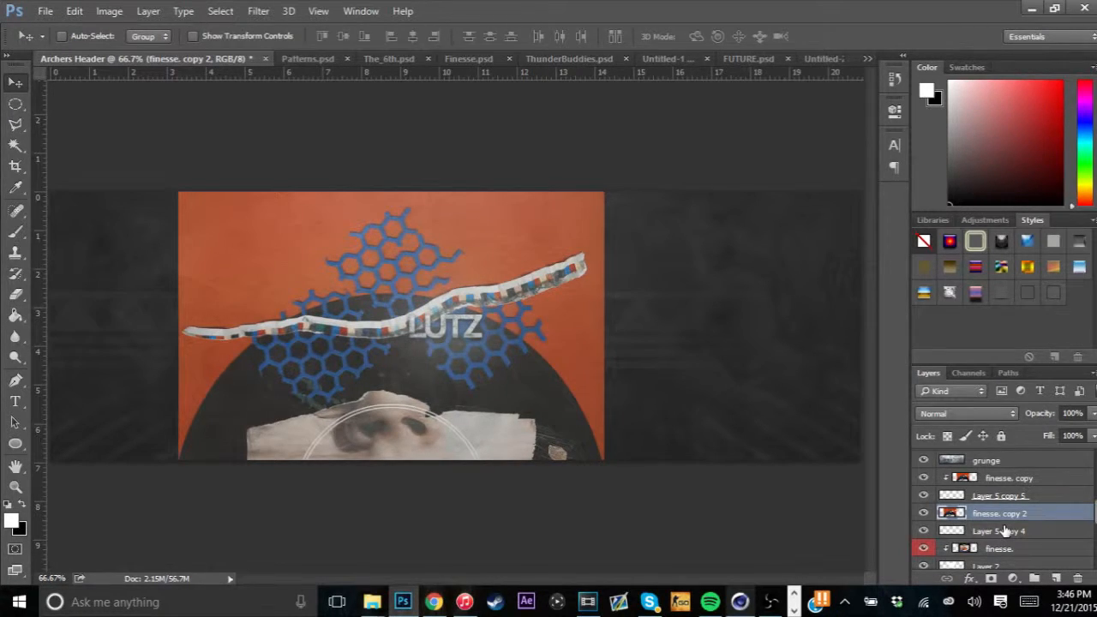
{"action": "right_click", "coordinate": [1004, 530]}
{"action": "left_click", "coordinate": [827, 221]}
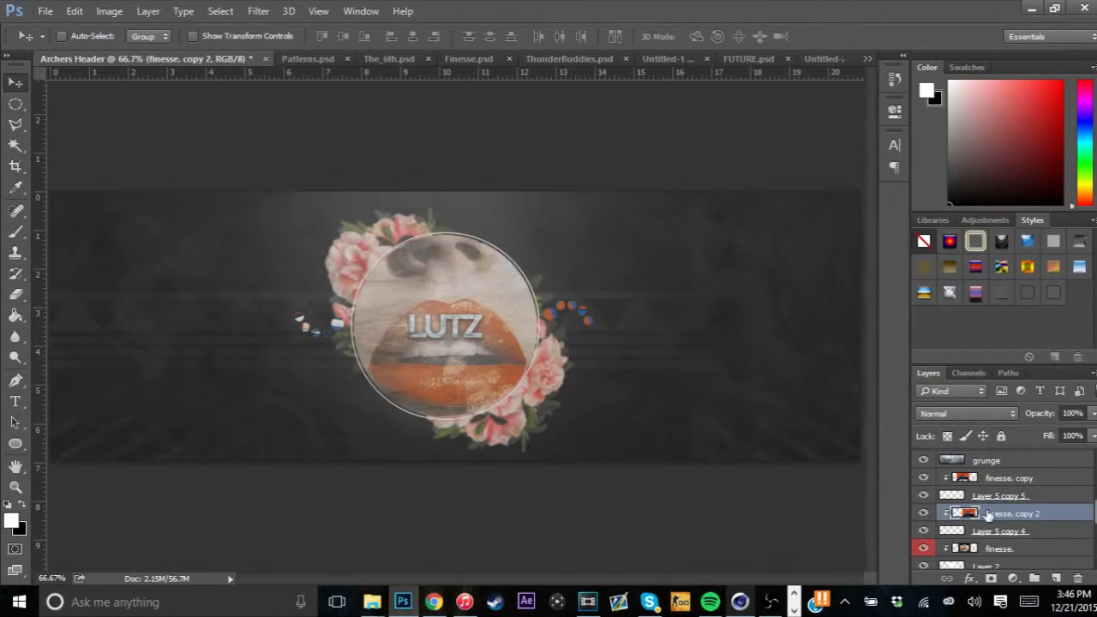
Release finesse. copy 2 from its clipping mask, reposition the artwork, and clip it again to the dots right of the circle
{"action": "right_click", "coordinate": [990, 514]}
{"action": "left_click", "coordinate": [854, 227]}
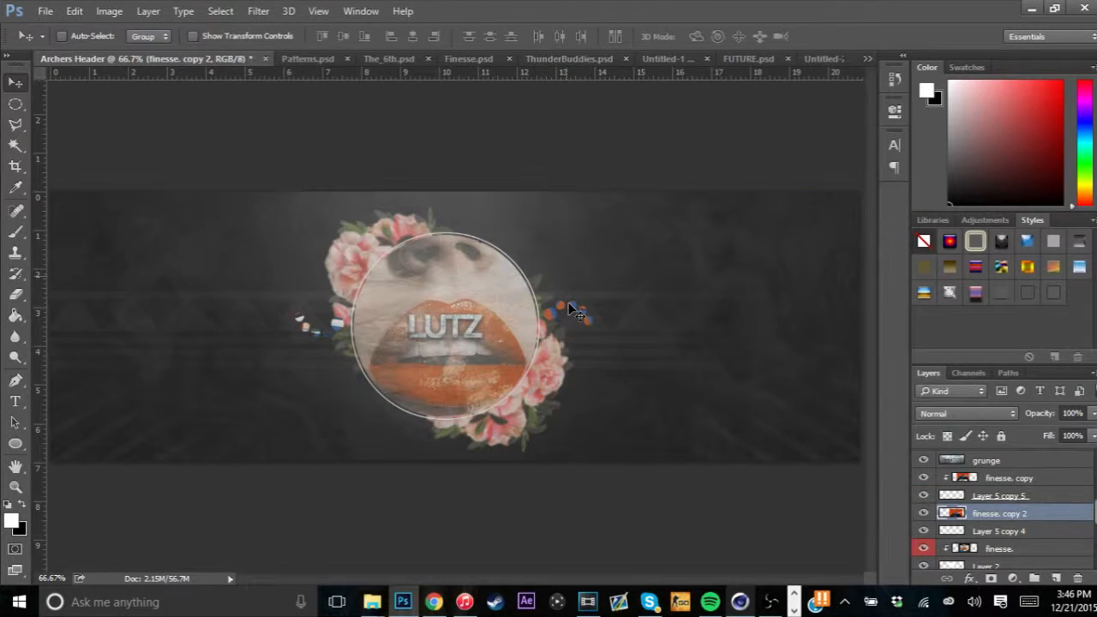
{"action": "mouse_move", "coordinate": [576, 310]}
{"action": "left_mouse_down"}
{"action": "mouse_move", "coordinate": [370, 274]}
{"action": "mouse_move", "coordinate": [332, 257]}
{"action": "mouse_move", "coordinate": [591, 312]}
{"action": "mouse_move", "coordinate": [572, 317]}
{"action": "left_mouse_up"}
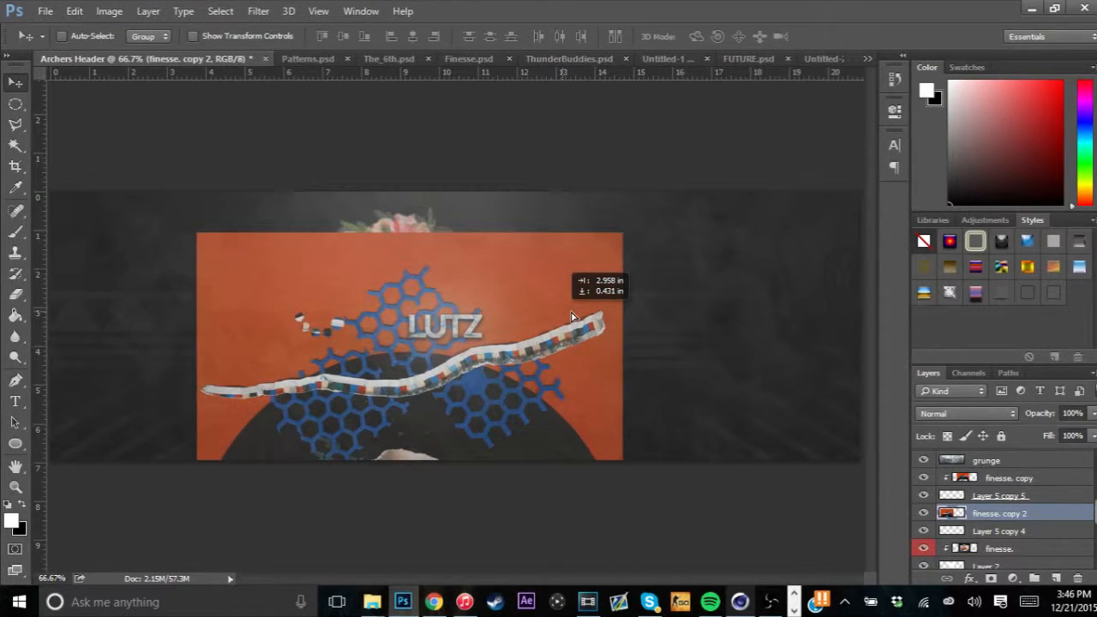
{"action": "left_click_drag", "start_coordinate": [572, 317], "coordinate": [677, 317]}
{"action": "right_click", "coordinate": [999, 512]}
{"action": "left_click", "coordinate": [832, 230]}
{"action": "left_click_drag", "start_coordinate": [589, 339], "coordinate": [592, 324]}
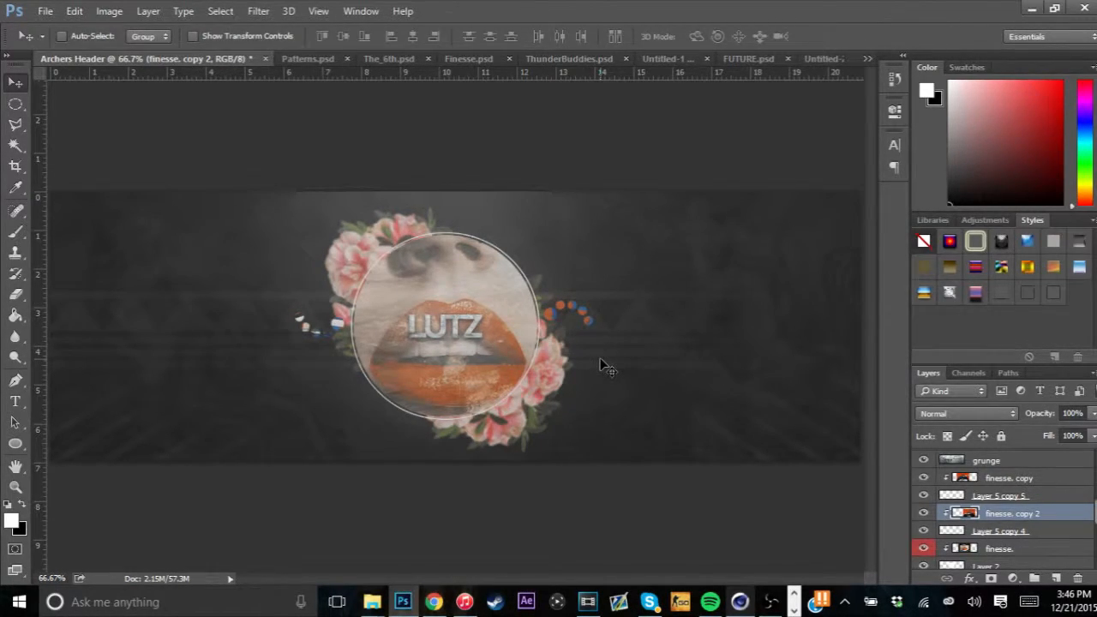
Group both dot layers together with their two clipped finesse artwork copies
{"action": "left_click", "coordinate": [994, 531]}
{"action": "left_click", "coordinate": [999, 482], "text": "shift"}
{"action": "key", "text": "ctrl+g"}
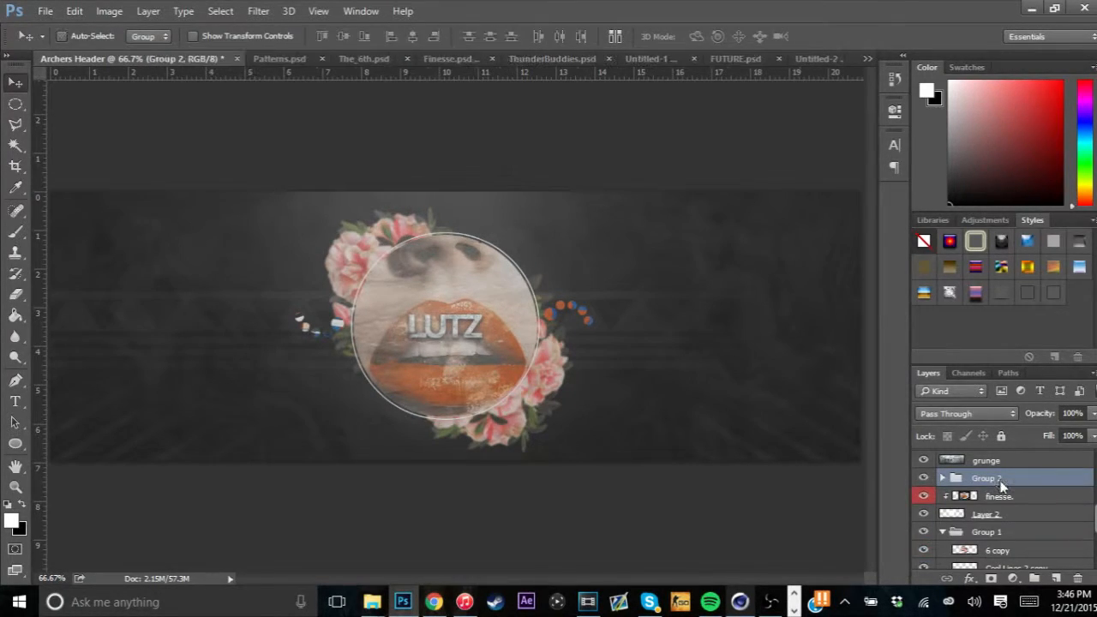
Add a Multiply drop shadow to Group 2 with 61% opacity, 90° angle, 3 px distance, 12% spread and 29 px size
{"action": "right_click", "coordinate": [1001, 486]}
{"action": "key", "text": "Escape"}
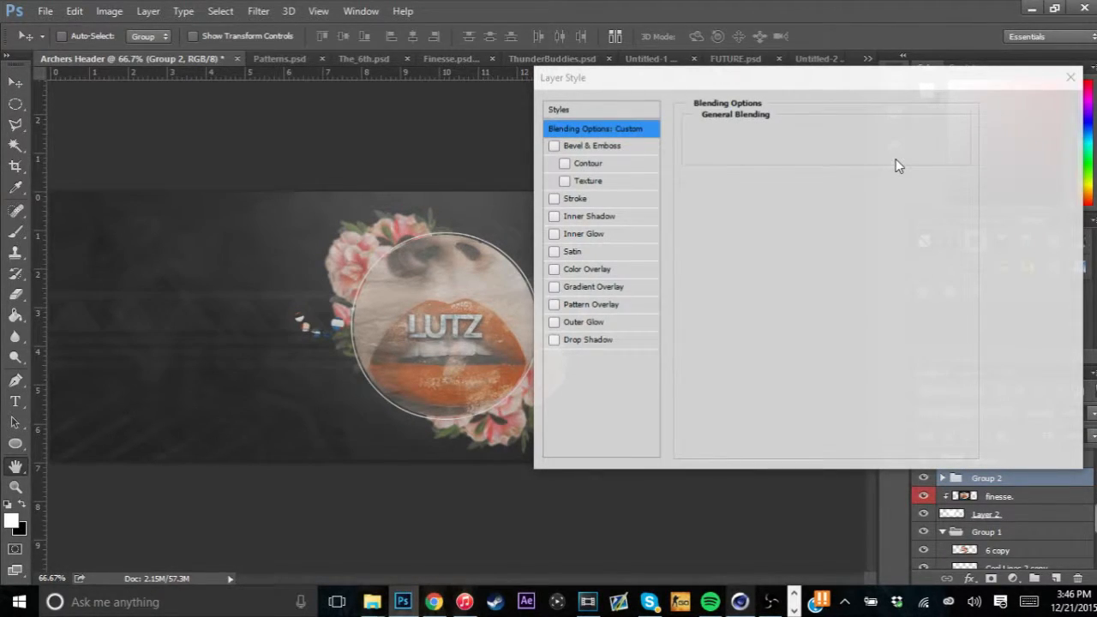
{"action": "left_click", "coordinate": [587, 340]}
{"action": "left_click_drag", "start_coordinate": [788, 149], "coordinate": [800, 151]}
{"action": "mouse_move", "coordinate": [755, 244]}
{"action": "left_mouse_down"}
{"action": "mouse_move", "coordinate": [765, 244]}
{"action": "mouse_move", "coordinate": [761, 225]}
{"action": "left_mouse_up"}
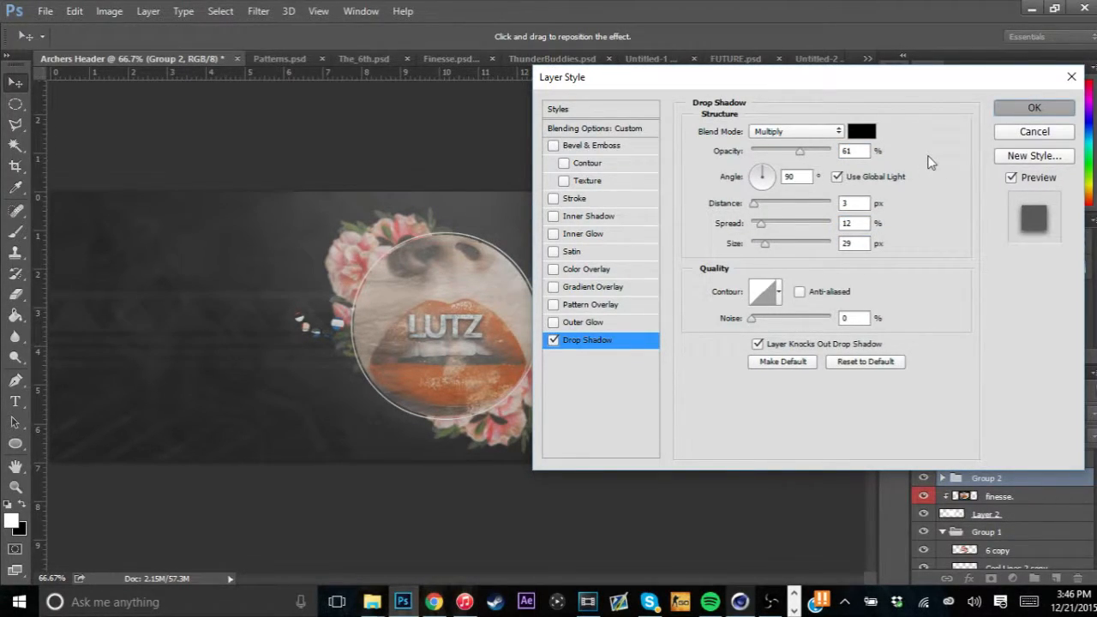
{"action": "key", "text": "Return"}
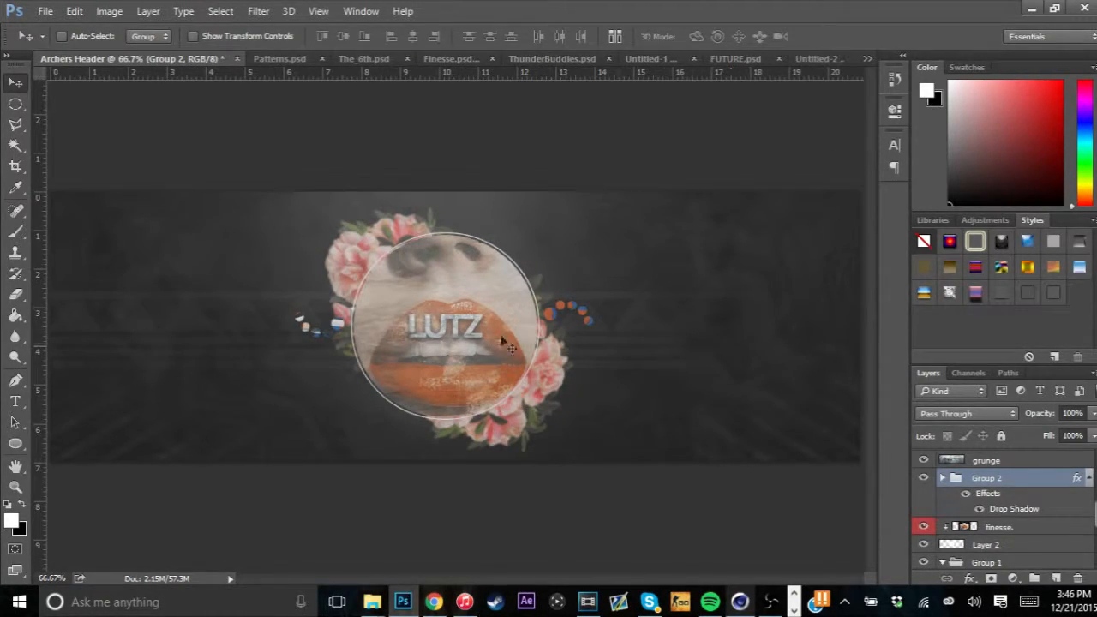
Add a new layer above Layer 4 and marquee-select a full-width horizontal band about 1.15 in high behind the circle
{"action": "scroll", "coordinate": [1037, 523], "scroll_direction": "down", "scroll_amount": 5}
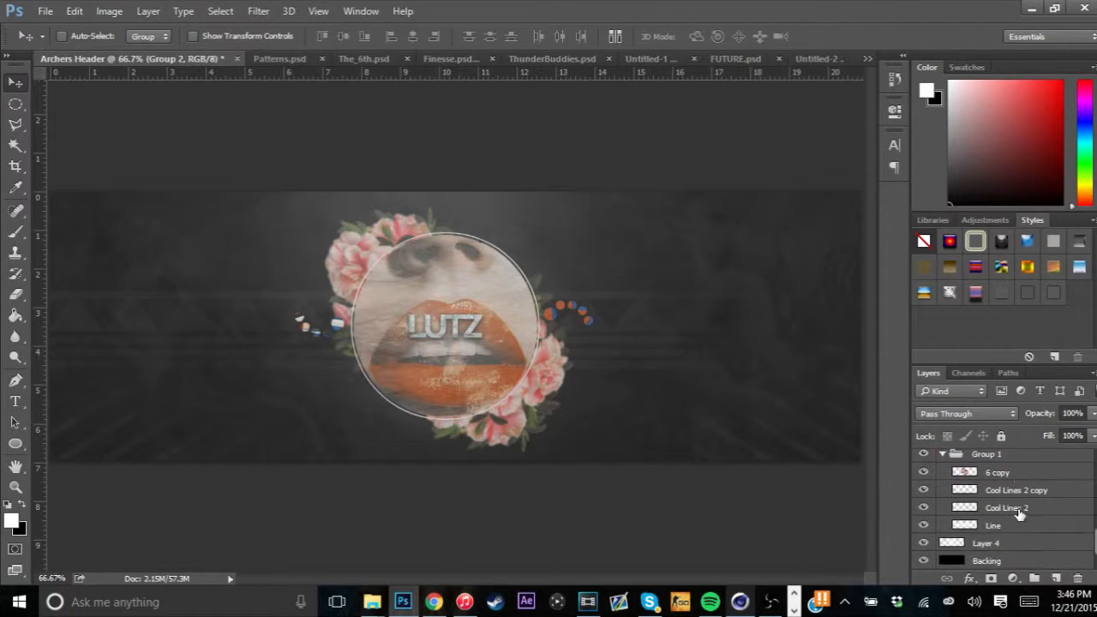
{"action": "left_click", "coordinate": [981, 543]}
{"action": "left_click", "coordinate": [1055, 578]}
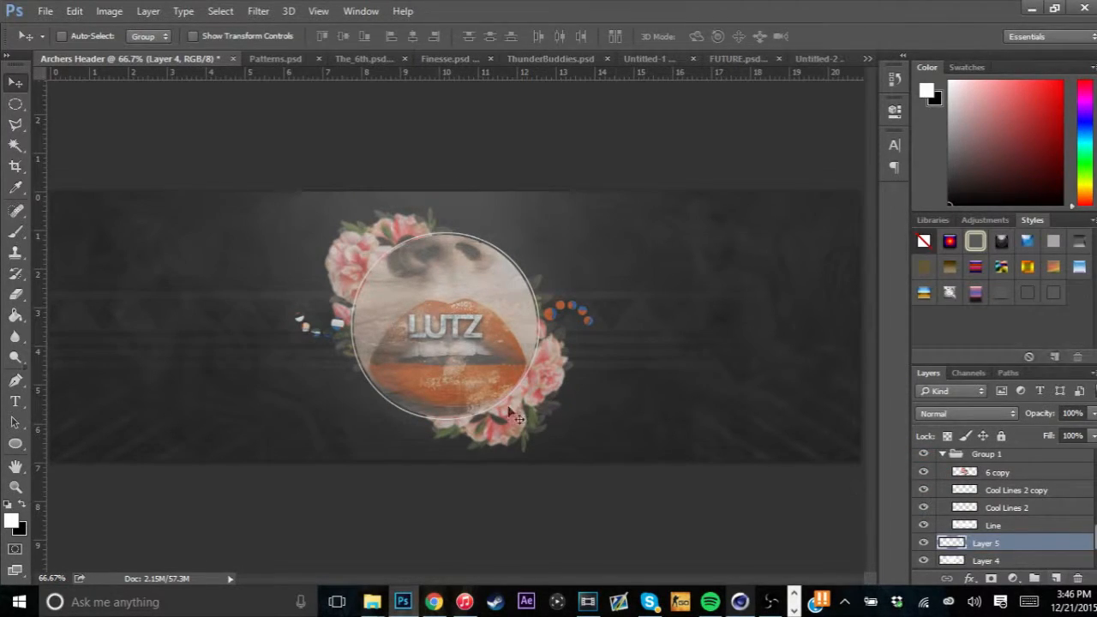
{"action": "left_click_drag", "start_coordinate": [15, 104], "coordinate": [90, 103]}
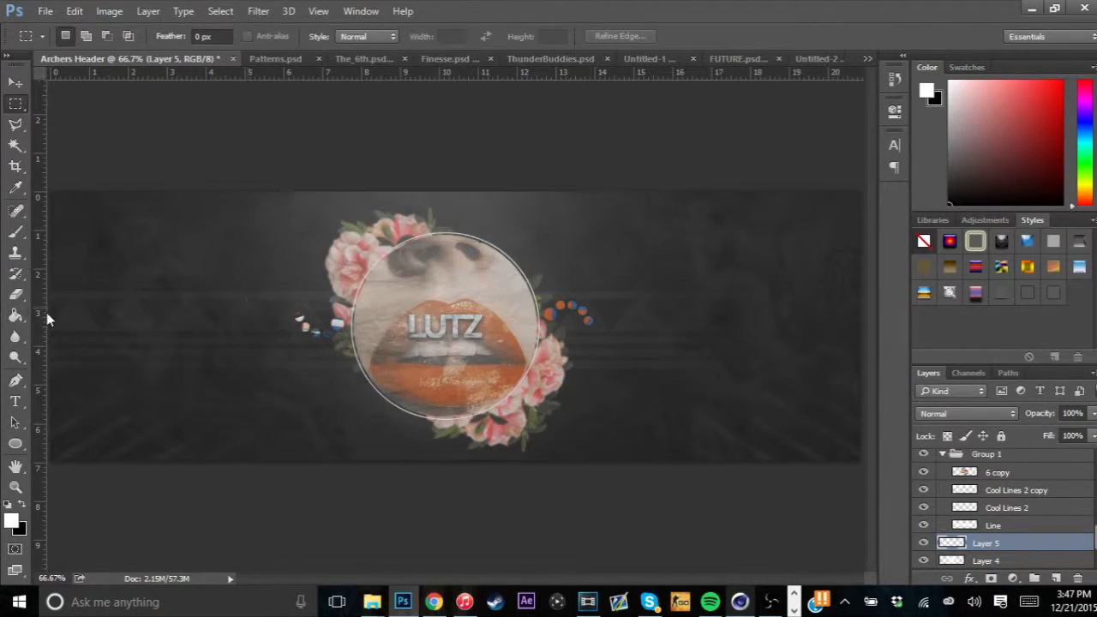
{"action": "left_click_drag", "start_coordinate": [49, 305], "coordinate": [568, 354]}
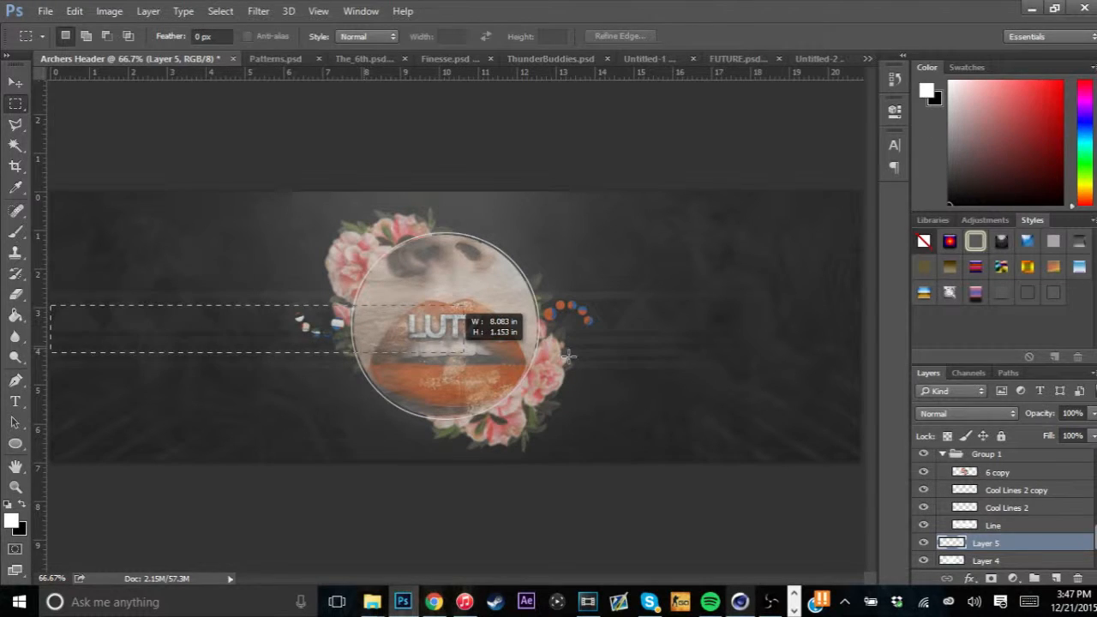
{"action": "left_click_drag", "start_coordinate": [568, 354], "coordinate": [860, 353]}
Fill the selected band with white and stretch it to the canvas edges
{"action": "left_click", "coordinate": [15, 233]}
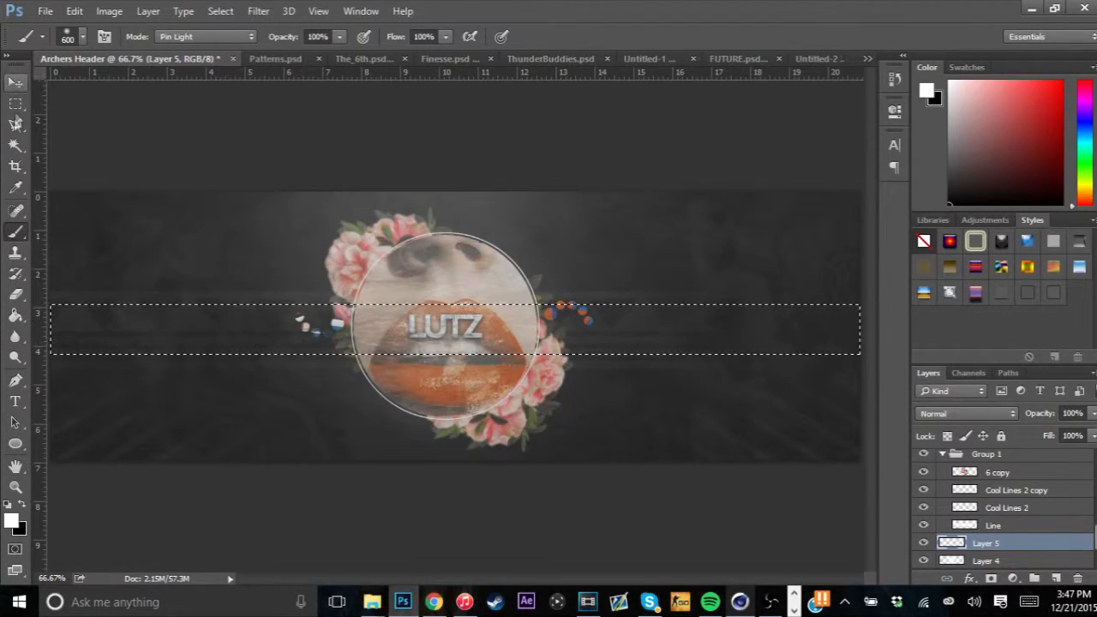
{"action": "left_click", "coordinate": [15, 102]}
{"action": "left_click", "coordinate": [14, 82]}
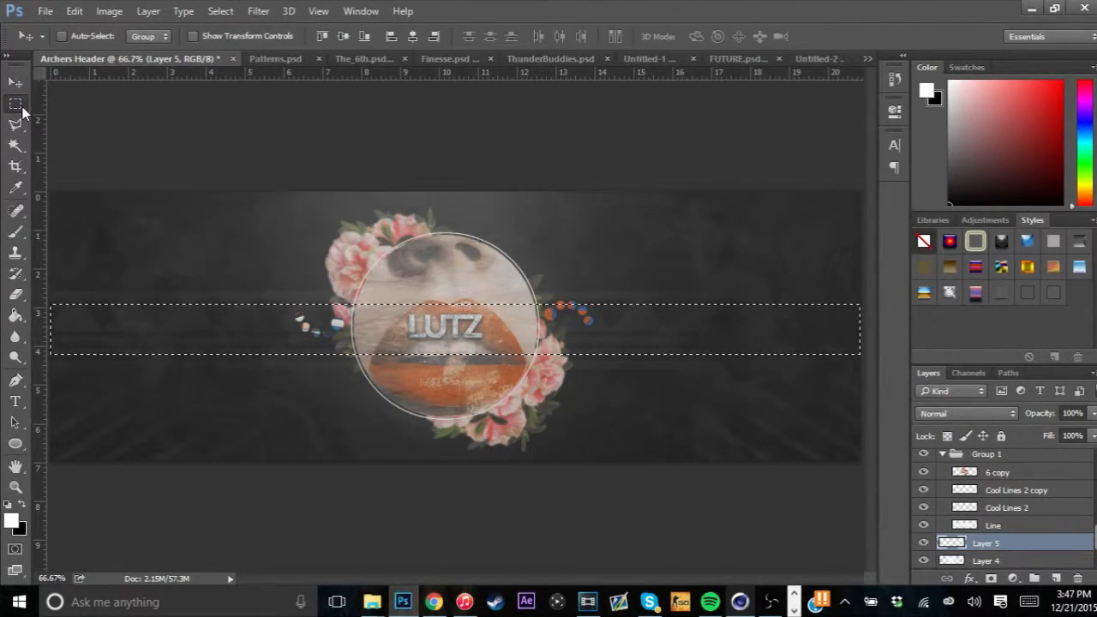
{"action": "left_click", "coordinate": [15, 104]}
{"action": "left_click", "coordinate": [15, 235]}
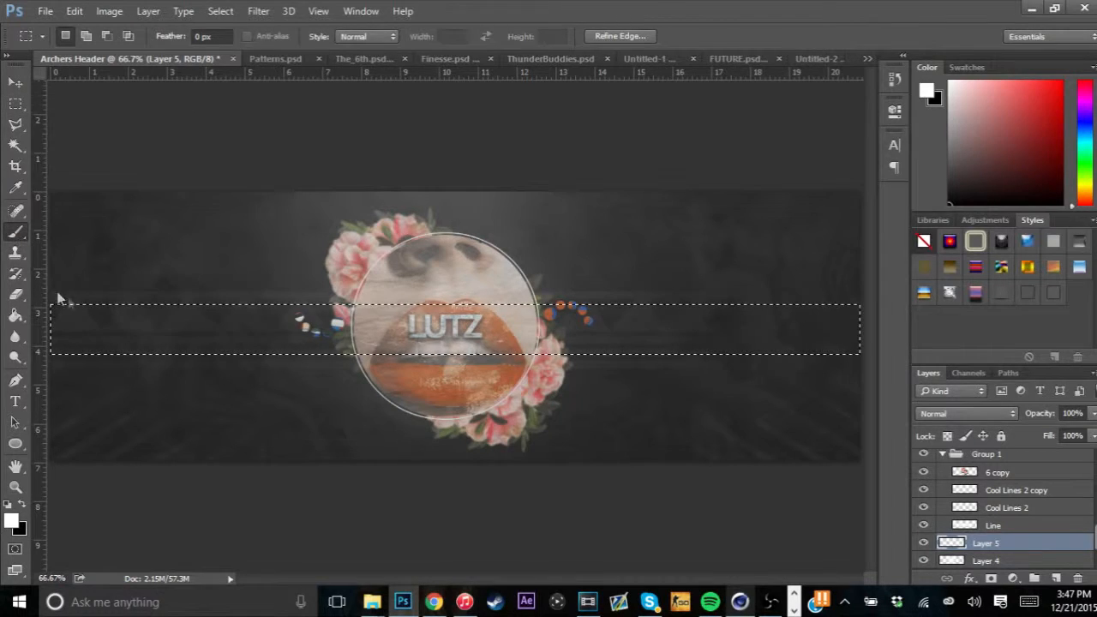
{"action": "left_click", "coordinate": [15, 233]}
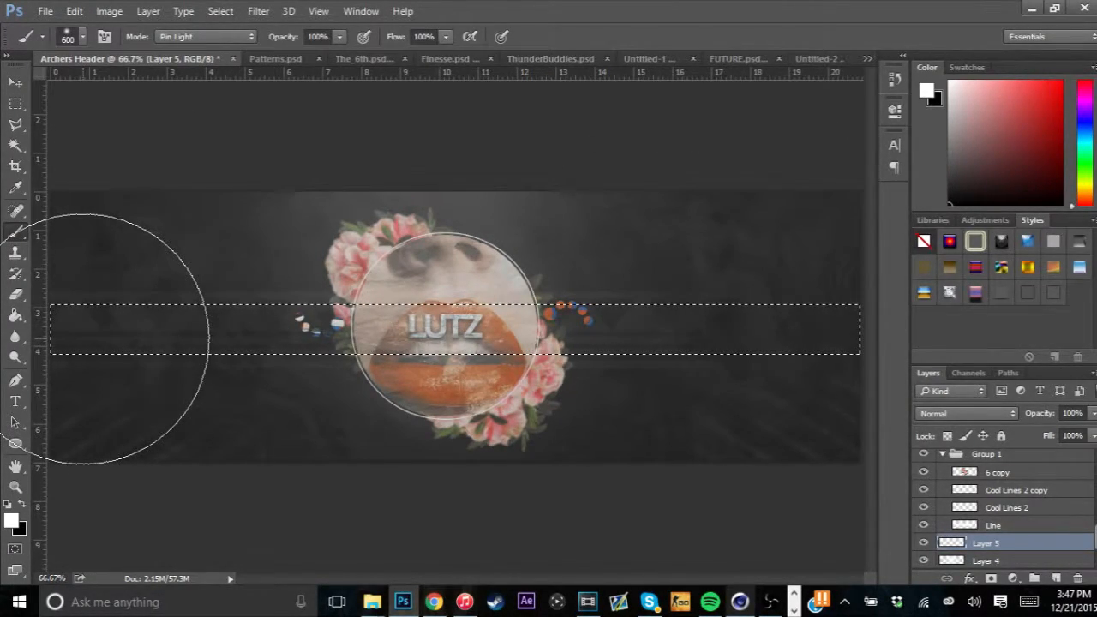
{"action": "key", "text": "alt+BackSpace"}
{"action": "key", "text": "ctrl+t"}
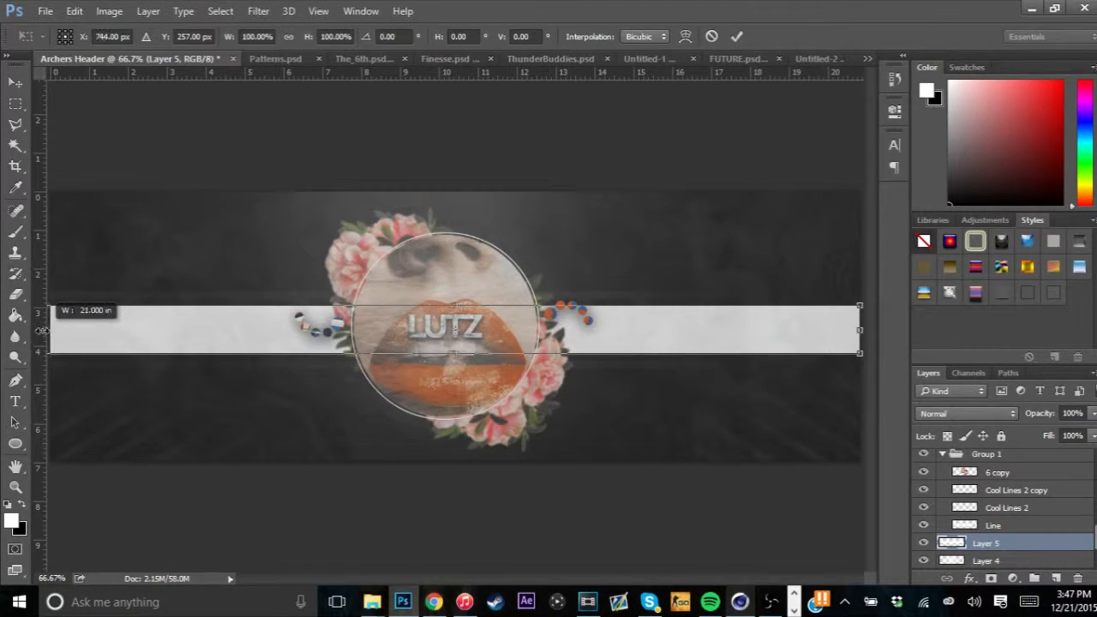
{"action": "left_click_drag", "start_coordinate": [41, 331], "coordinate": [39, 331]}
{"action": "left_click", "coordinate": [737, 36]}
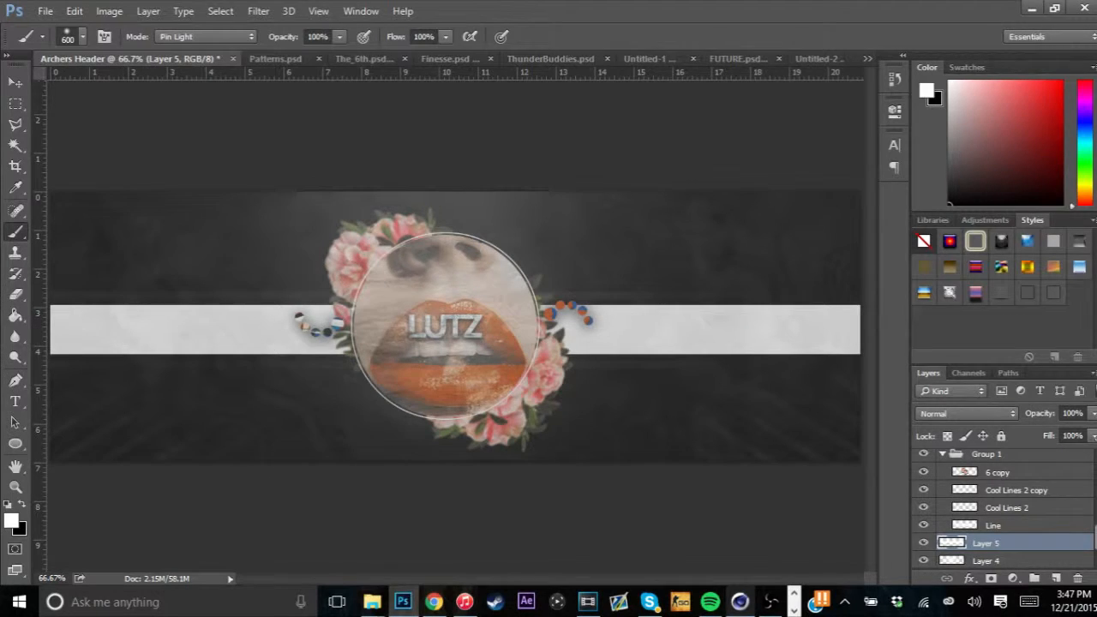
Try the white band at about 6% opacity, and delete its layer
{"action": "left_click_drag", "start_coordinate": [1092, 415], "coordinate": [1016, 434]}
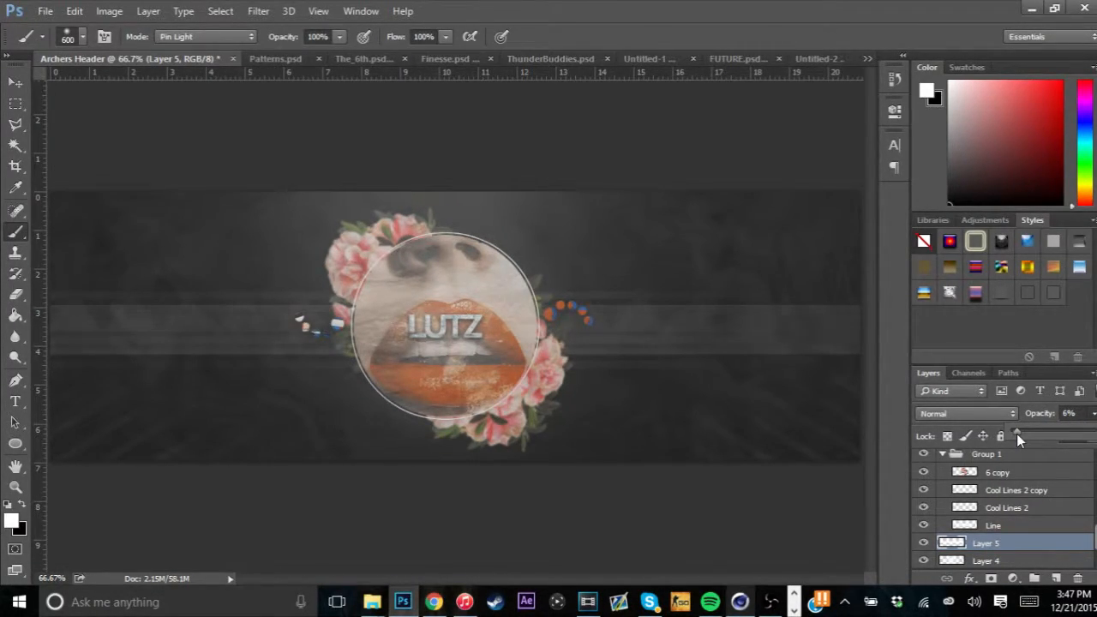
{"action": "left_click", "coordinate": [15, 82]}
{"action": "left_click_drag", "start_coordinate": [741, 326], "coordinate": [751, 383]}
{"action": "key", "text": "Delete"}
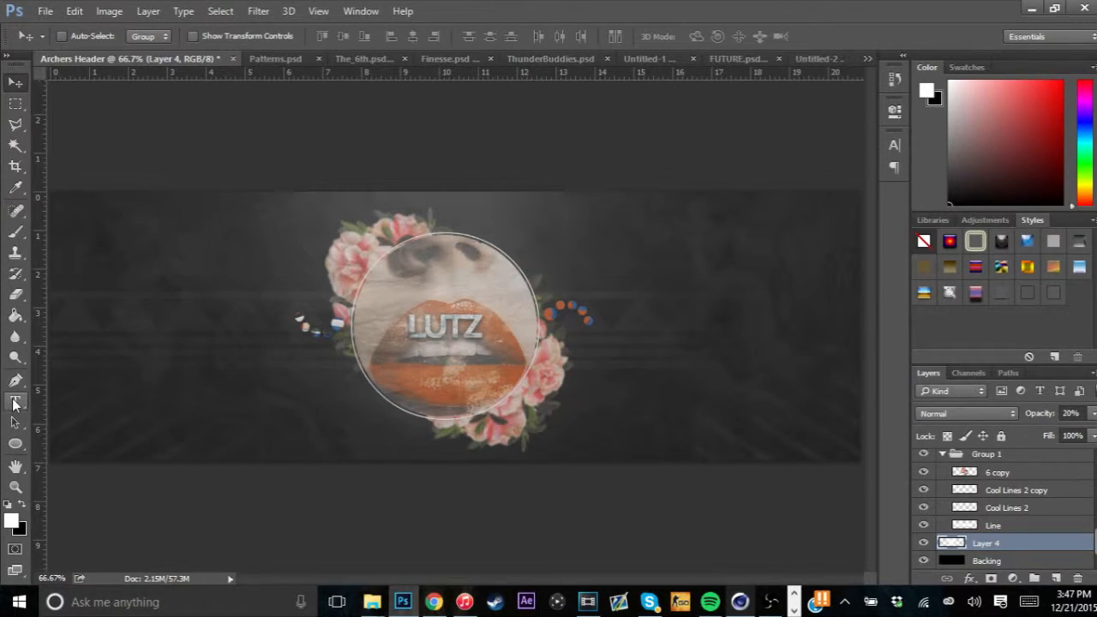
Add the text "LEADER OF AVOID SANCTUARY" in 14 pt Nexa Bold Regular to the right of the circle
{"action": "left_click", "coordinate": [14, 401]}
{"action": "left_click", "coordinate": [589, 352]}
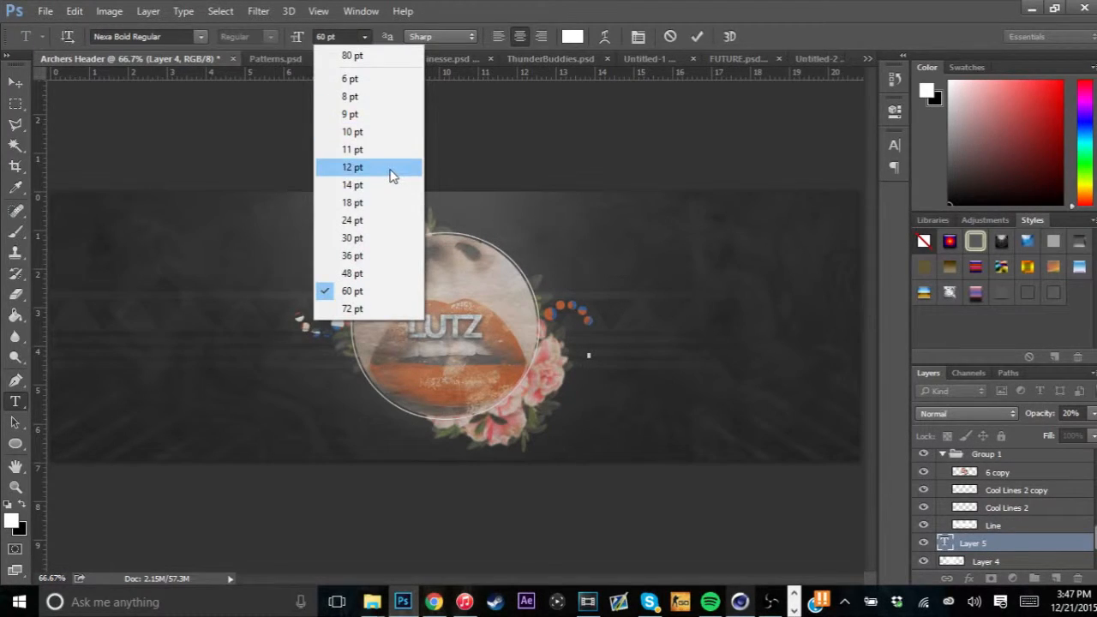
{"action": "left_click", "coordinate": [392, 168]}
{"action": "left_click", "coordinate": [364, 37]}
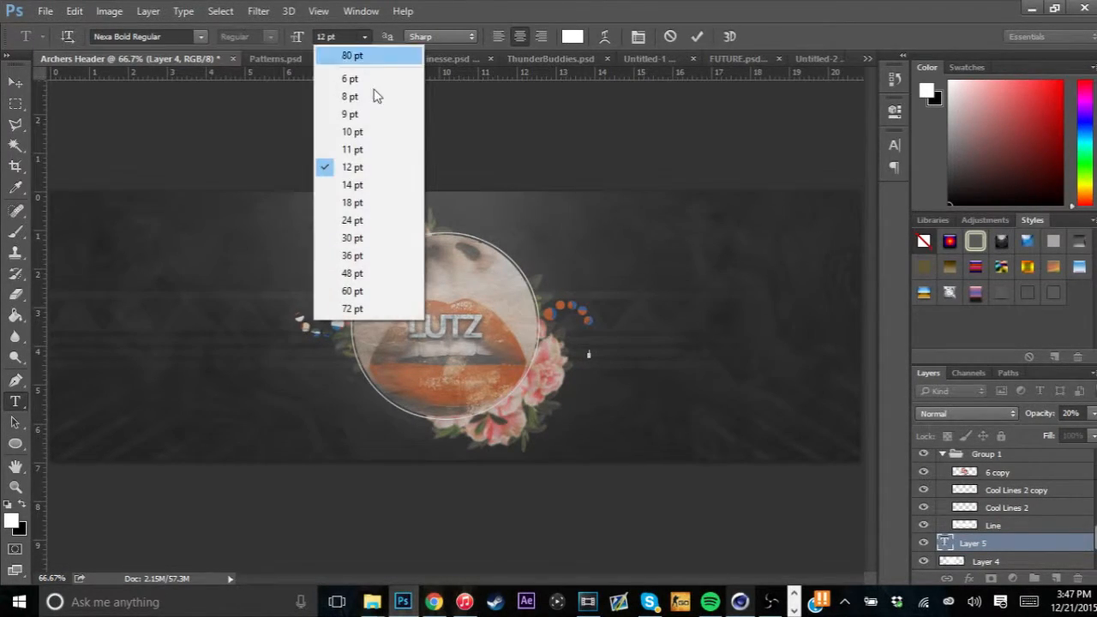
{"action": "left_click", "coordinate": [377, 181]}
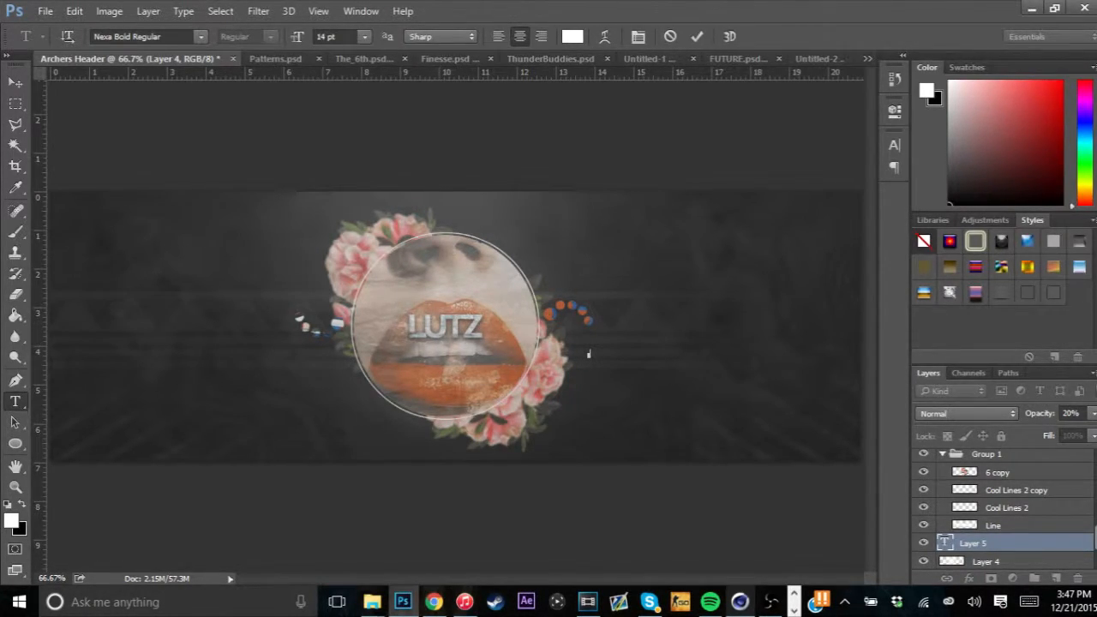
{"action": "type", "text": "JEROFAVOIDSAN"}
{"action": "left_click_drag", "start_coordinate": [641, 373], "coordinate": [713, 369]}
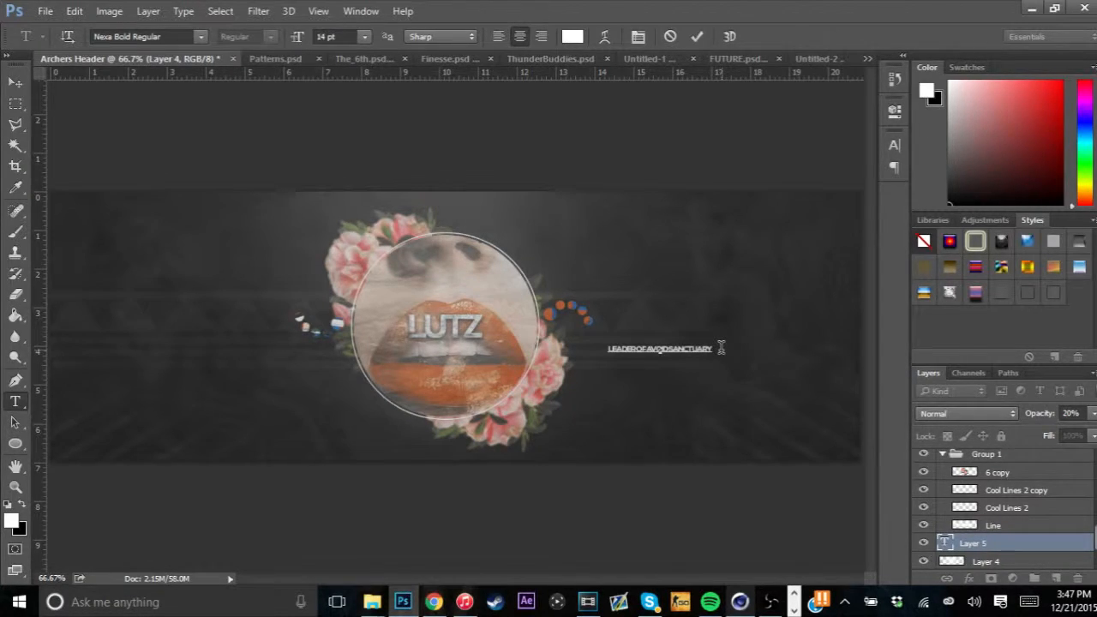
Set the tagline's tracking to 120 and move it just below the dots right of the circle
{"action": "key", "text": "ctrl+a"}
{"action": "left_click", "coordinate": [894, 145]}
{"action": "left_click", "coordinate": [815, 196]}
{"action": "left_click_drag", "start_coordinate": [813, 196], "coordinate": [820, 199]}
{"action": "left_click", "coordinate": [847, 134]}
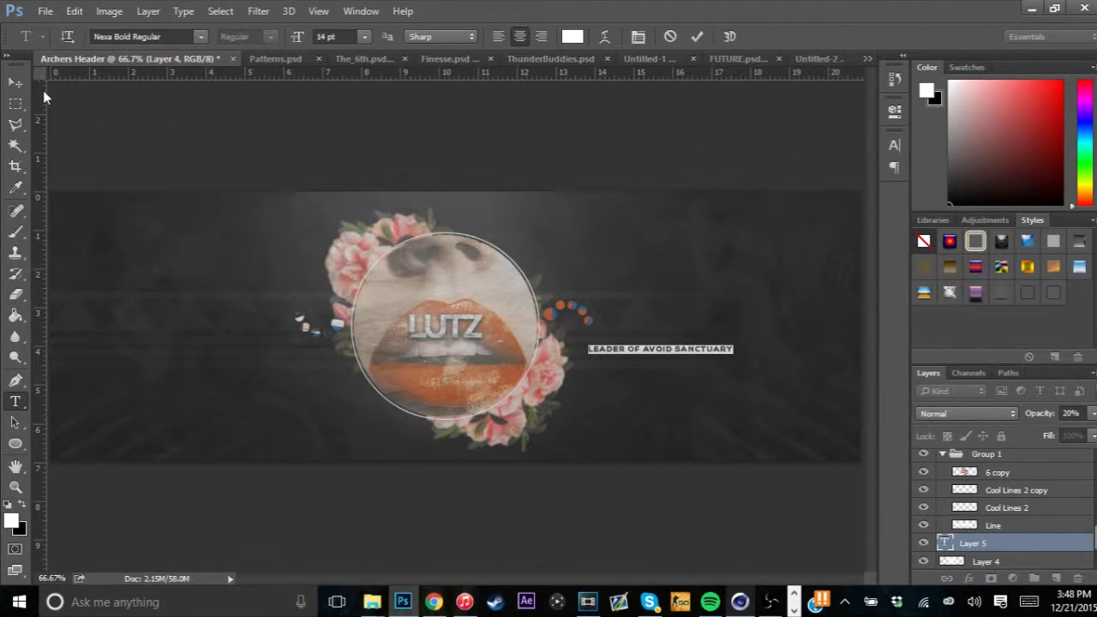
{"action": "left_click", "coordinate": [15, 82]}
{"action": "left_click_drag", "start_coordinate": [759, 308], "coordinate": [730, 289]}
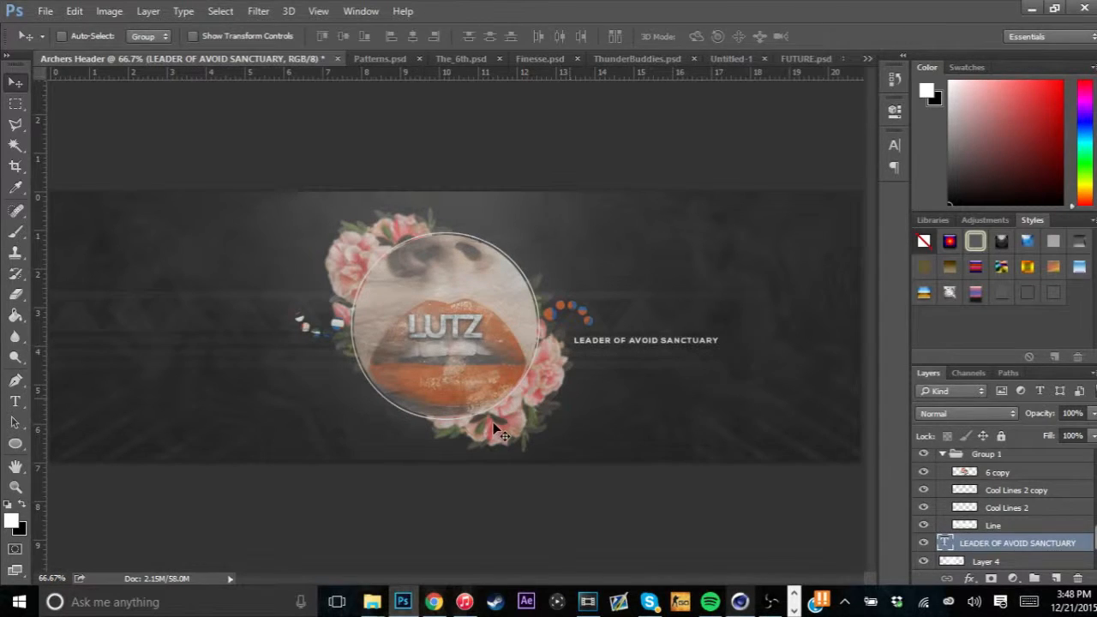
Add the text "LUTZ" in 30 pt Nexa Bold Regular with tracking 0 on the background left of the circle
{"action": "left_click", "coordinate": [14, 401]}
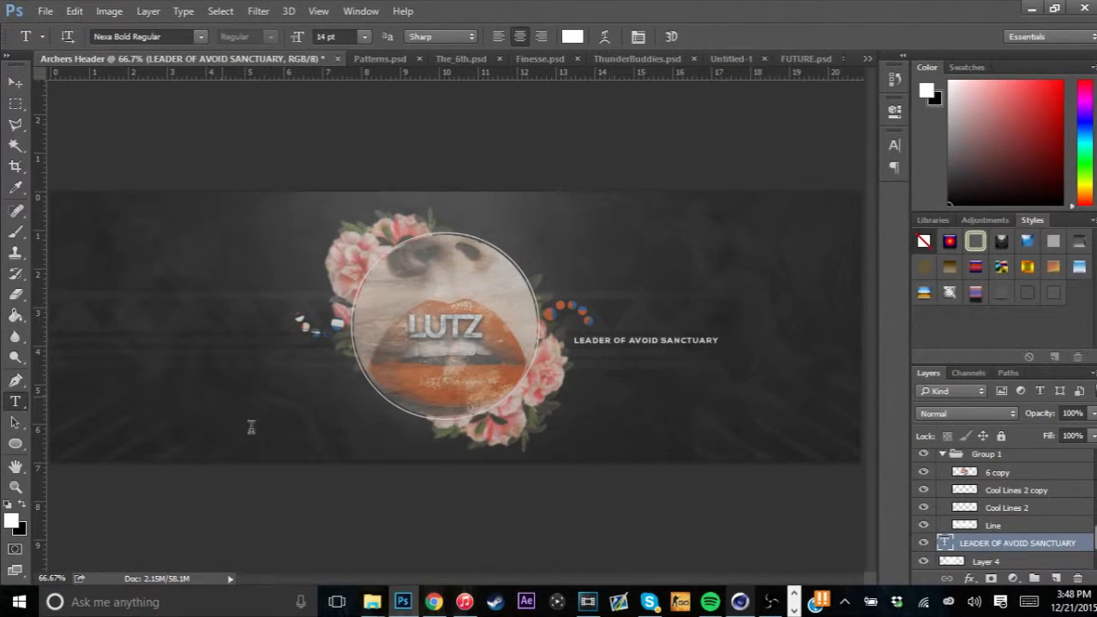
{"action": "left_click", "coordinate": [221, 396]}
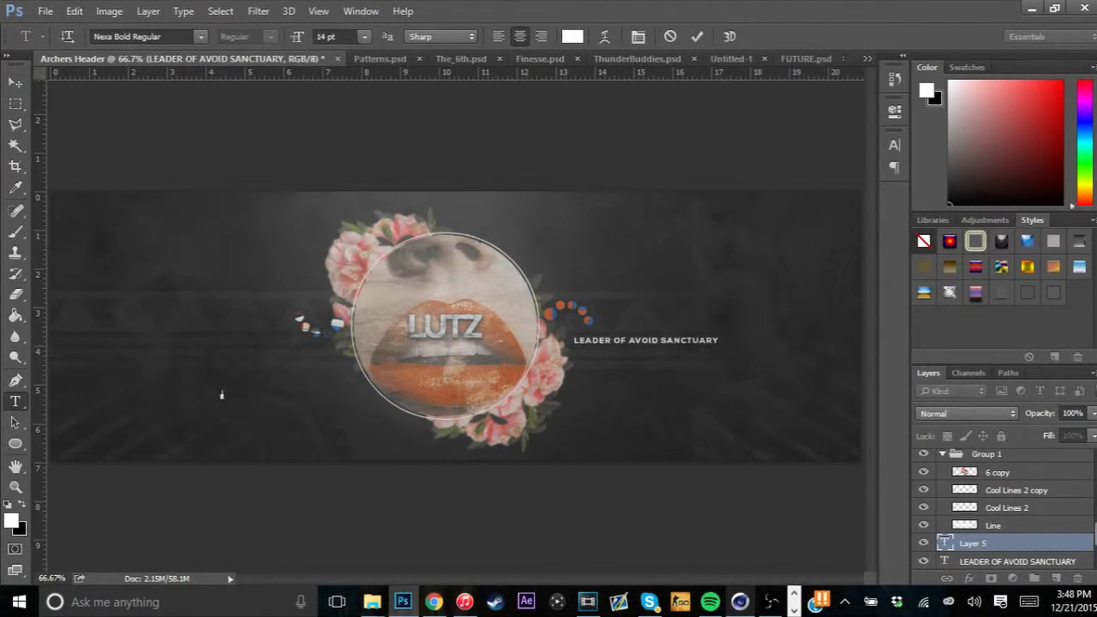
{"action": "left_click", "coordinate": [364, 38]}
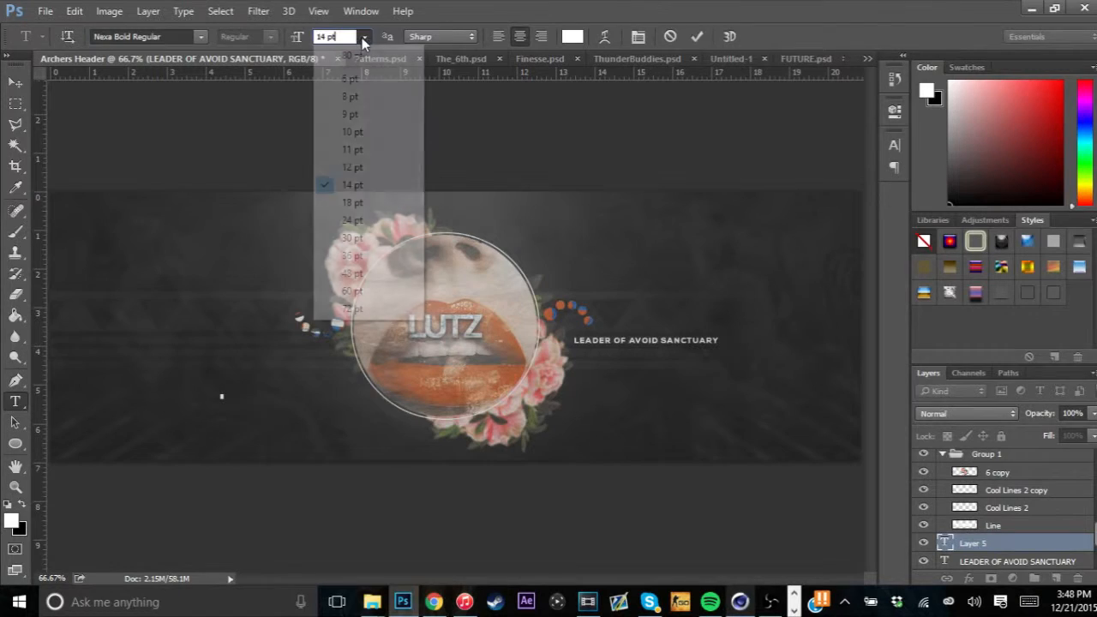
{"action": "left_click", "coordinate": [351, 237]}
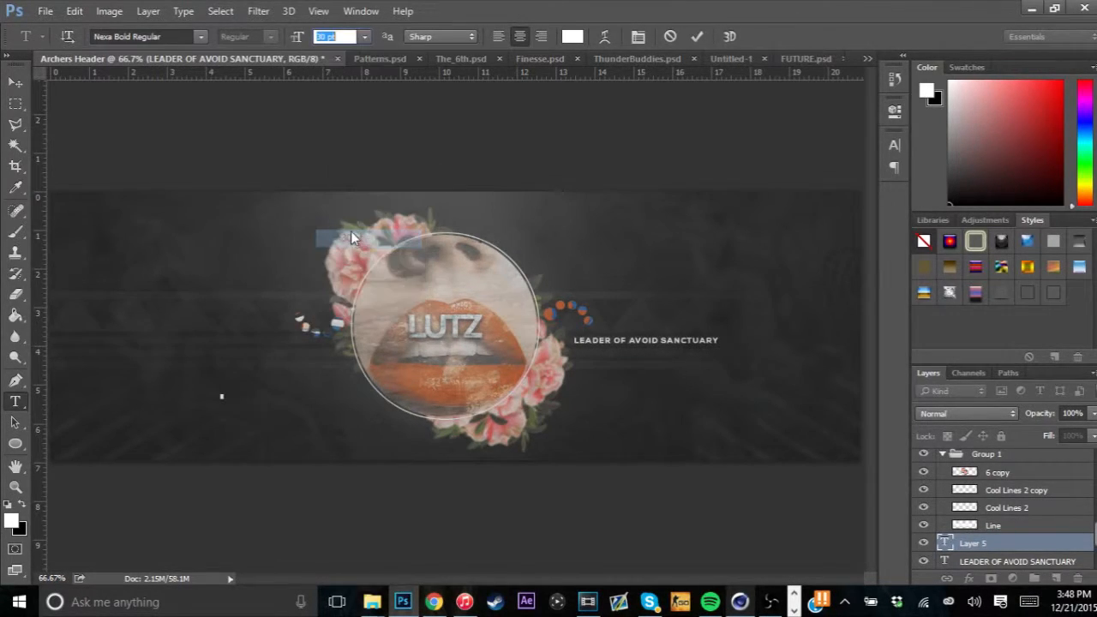
{"action": "left_click", "coordinate": [894, 145]}
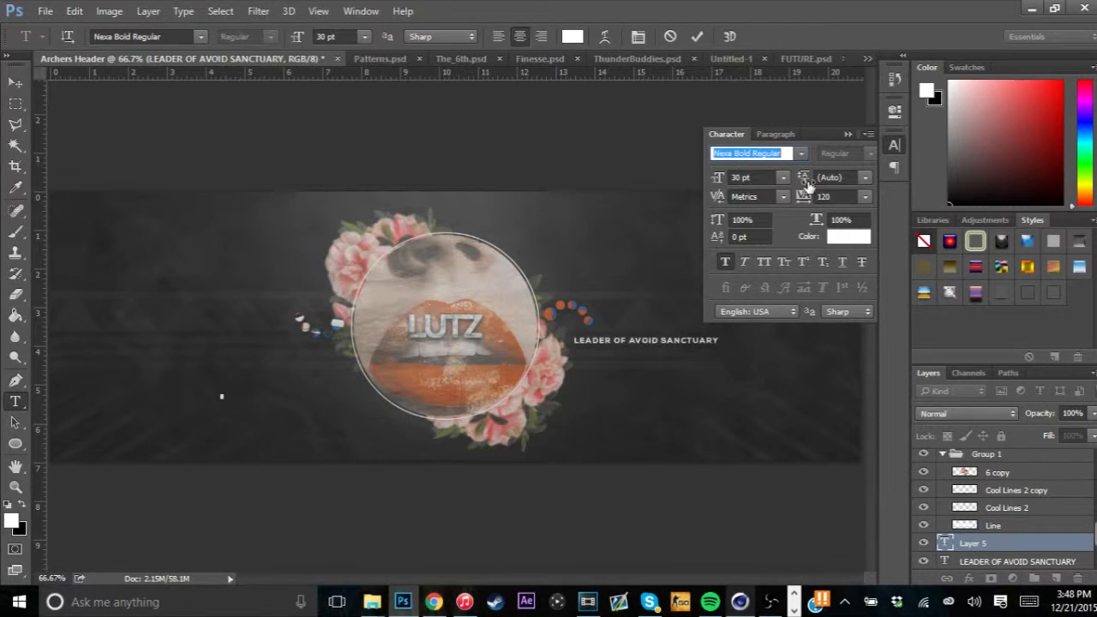
{"action": "left_click", "coordinate": [823, 196]}
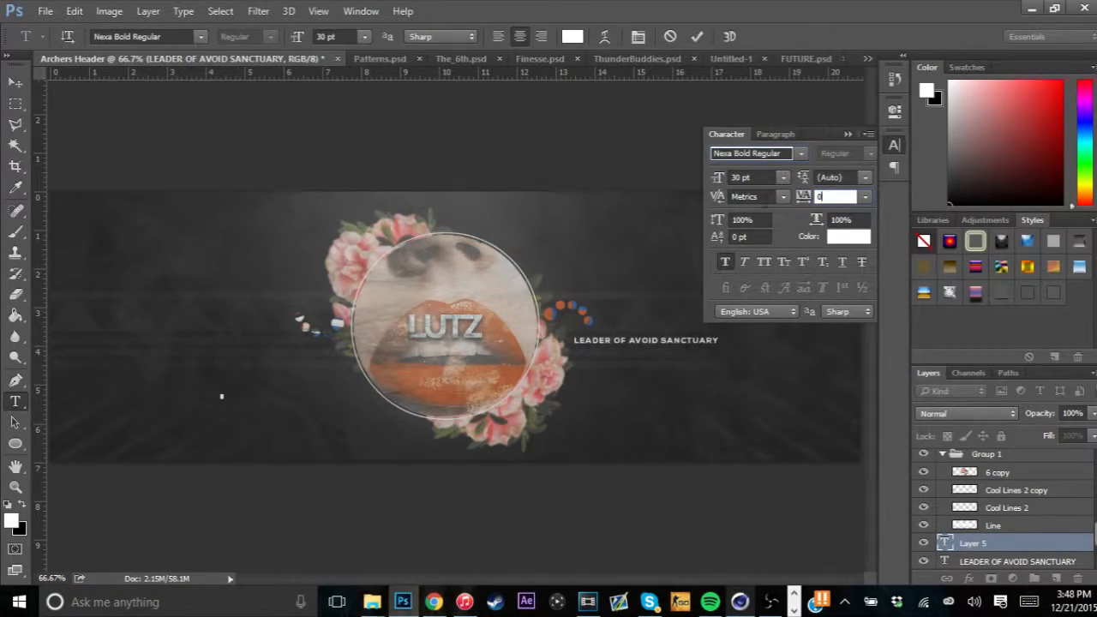
{"action": "left_click", "coordinate": [847, 133]}
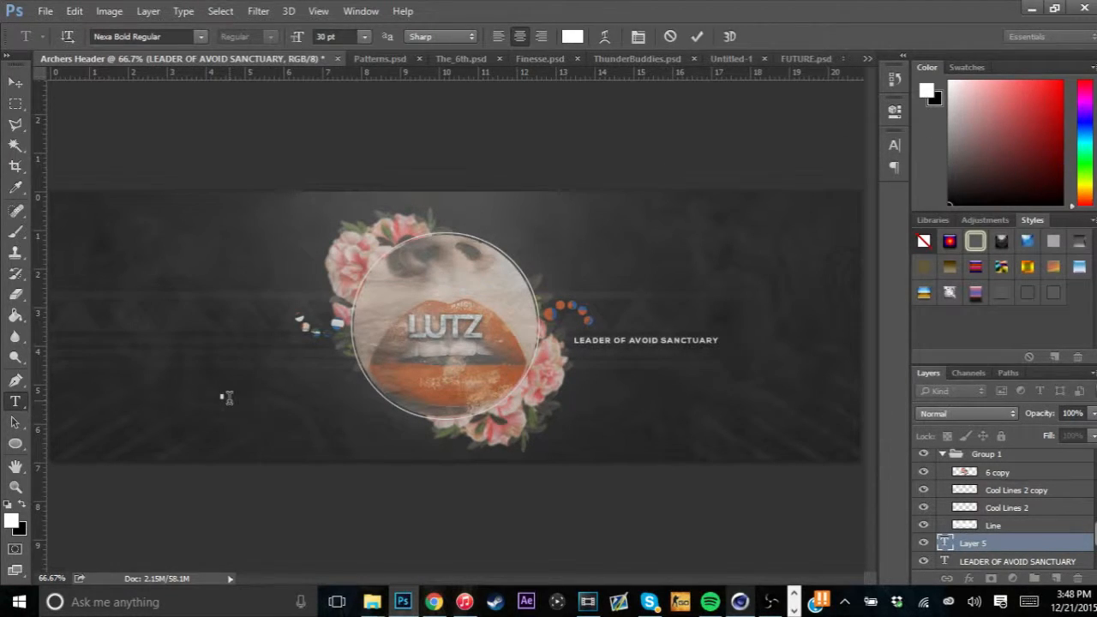
{"action": "type", "text": "LUTZ"}
{"action": "left_click", "coordinate": [697, 36]}
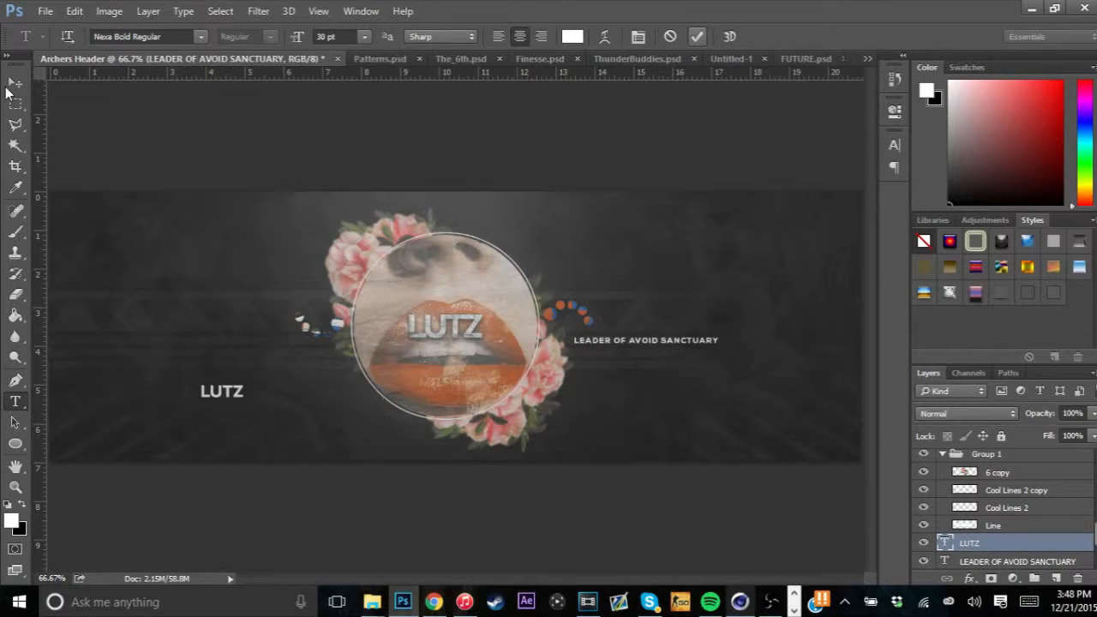
Make four copies of the small LUTZ text and scatter all five across the background on both sides of the circle
{"action": "left_click_drag", "start_coordinate": [166, 283], "coordinate": [272, 444]}
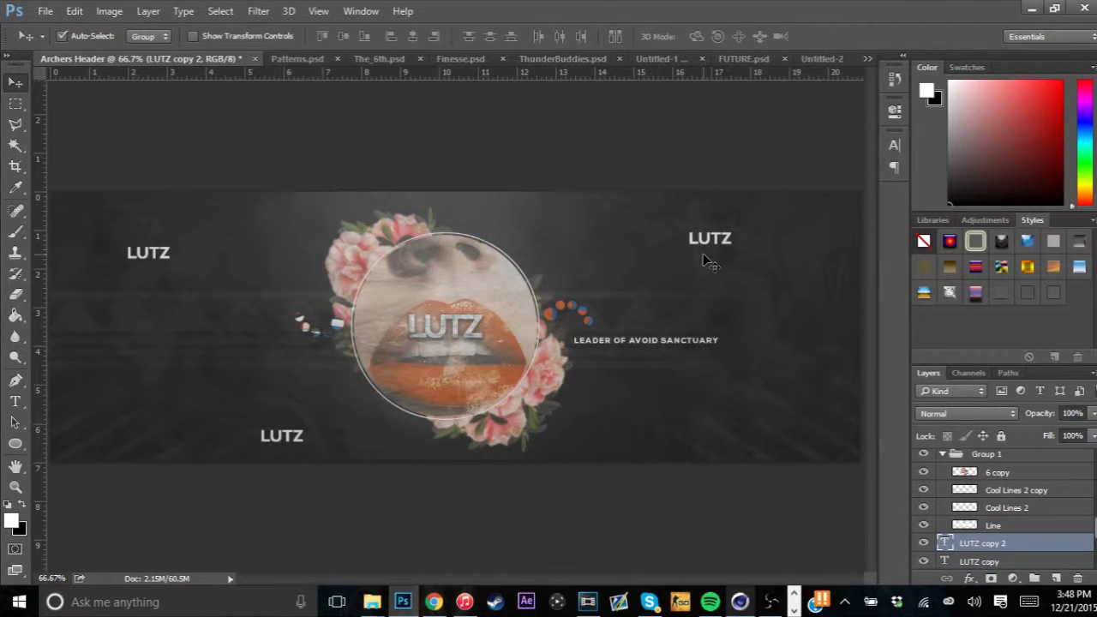
{"action": "left_click_drag", "start_coordinate": [710, 325], "coordinate": [713, 499]}
{"action": "scroll", "coordinate": [1028, 521], "scroll_direction": "down", "scroll_amount": 3}
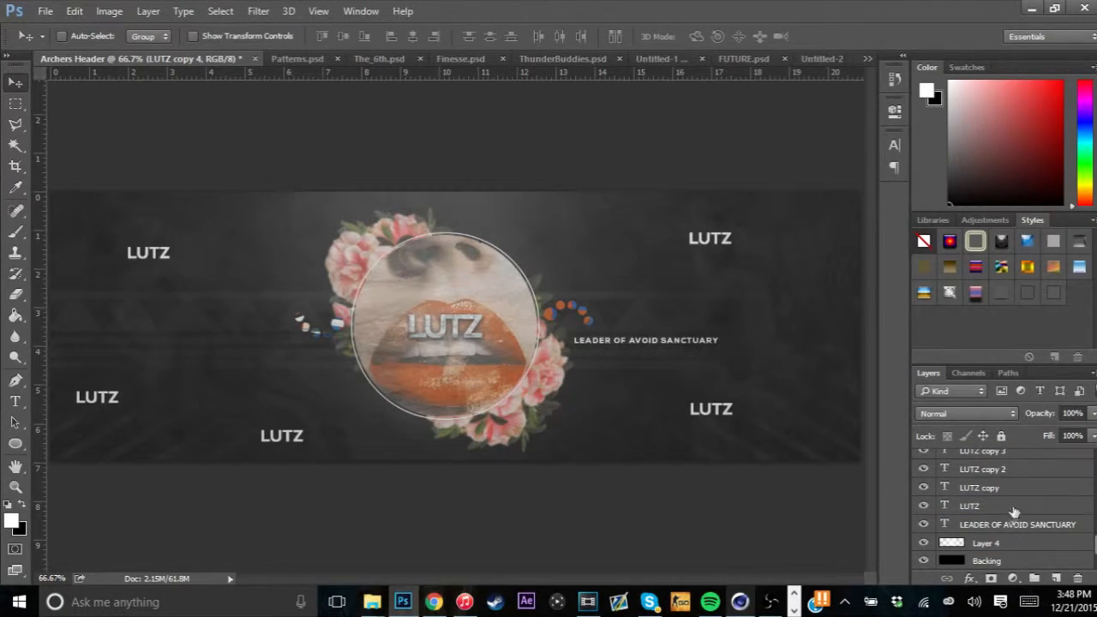
Group the five small background LUTZ text layers and name the group "Lutz Backing"
{"action": "left_click", "coordinate": [1011, 505], "text": "shift"}
{"action": "key", "text": "ctrl+g"}
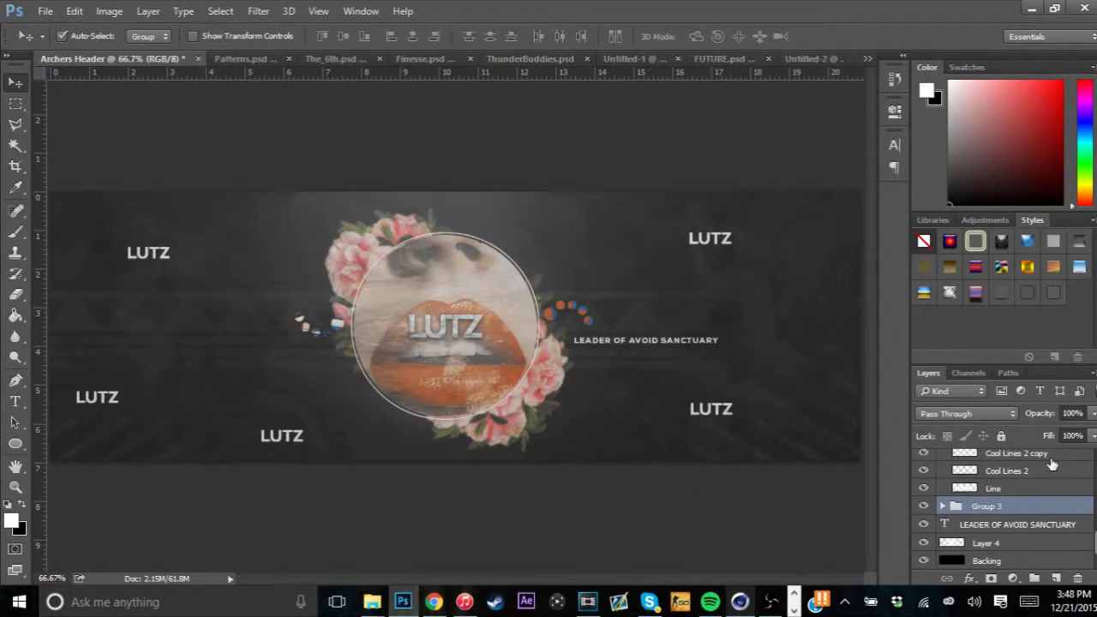
{"action": "double_click", "coordinate": [994, 507]}
{"action": "type", "text": "Lutz"}
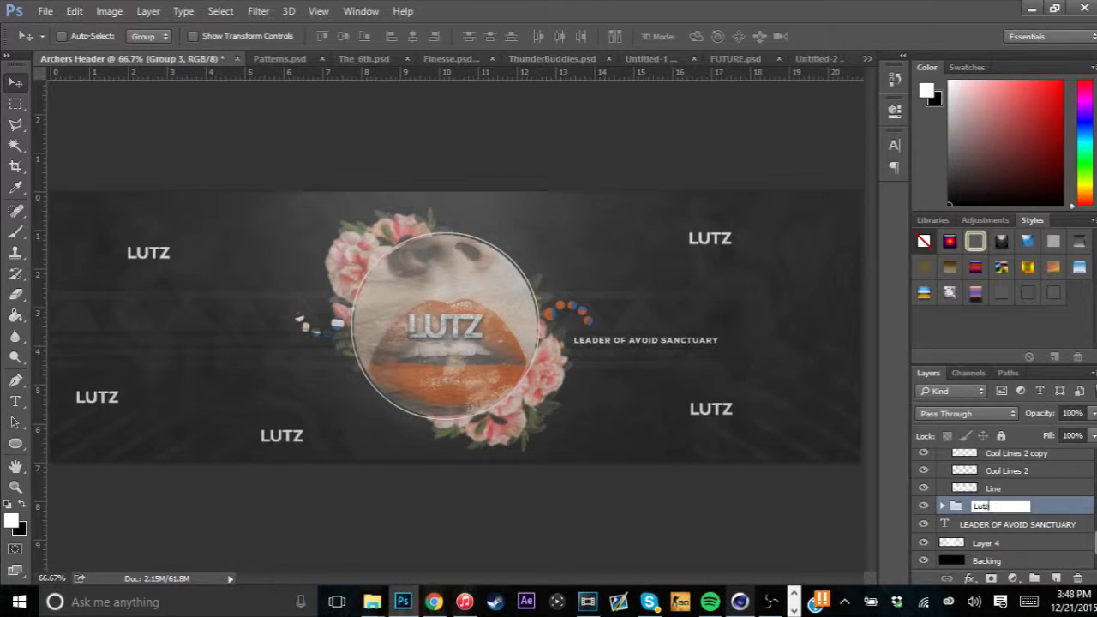
{"action": "type", "text": " Backing"}
{"action": "key", "text": "Return"}
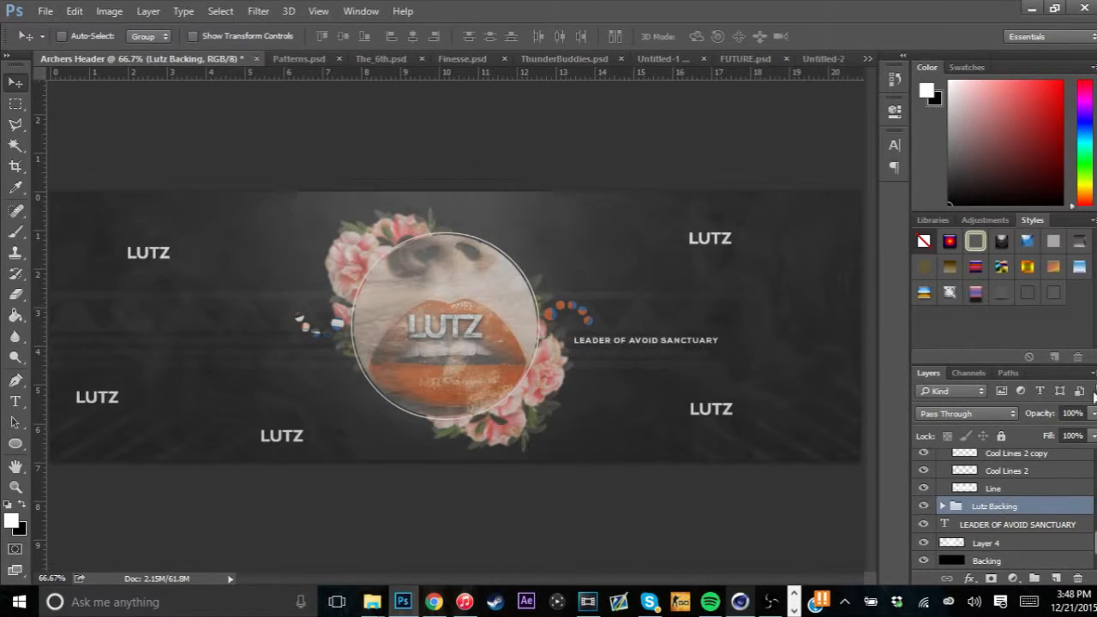
Lower the Lutz Backing group's opacity to 6% and shift it slightly up and to the right on the canvas
{"action": "left_click", "coordinate": [1093, 413]}
{"action": "left_click_drag", "start_coordinate": [1087, 431], "coordinate": [1025, 429]}
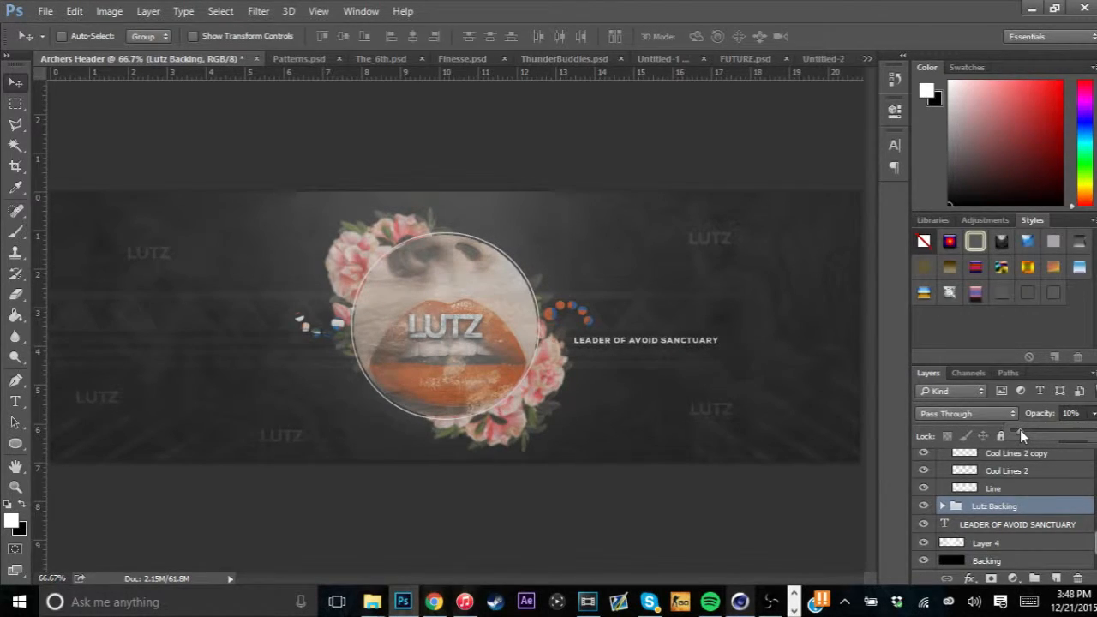
{"action": "left_click_drag", "start_coordinate": [1019, 429], "coordinate": [1013, 426]}
{"action": "left_click", "coordinate": [628, 257]}
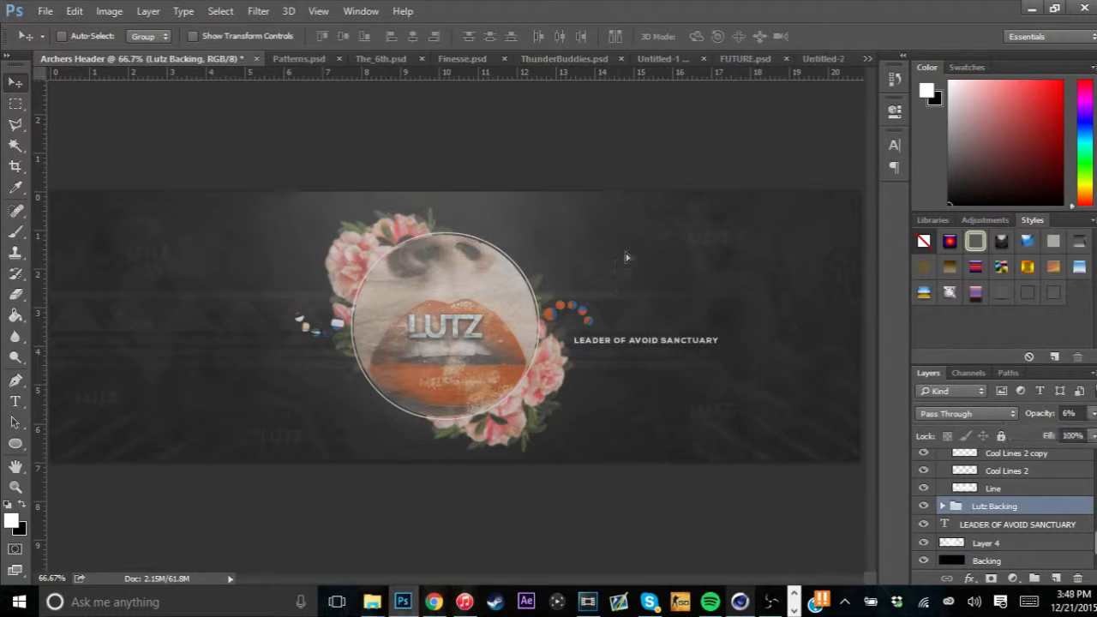
{"action": "left_click_drag", "start_coordinate": [628, 253], "coordinate": [634, 251]}
Add a separate letter "L" in 30 pt Nexa Bold Regular just above the circle's upper-right edge
{"action": "key", "text": "t"}
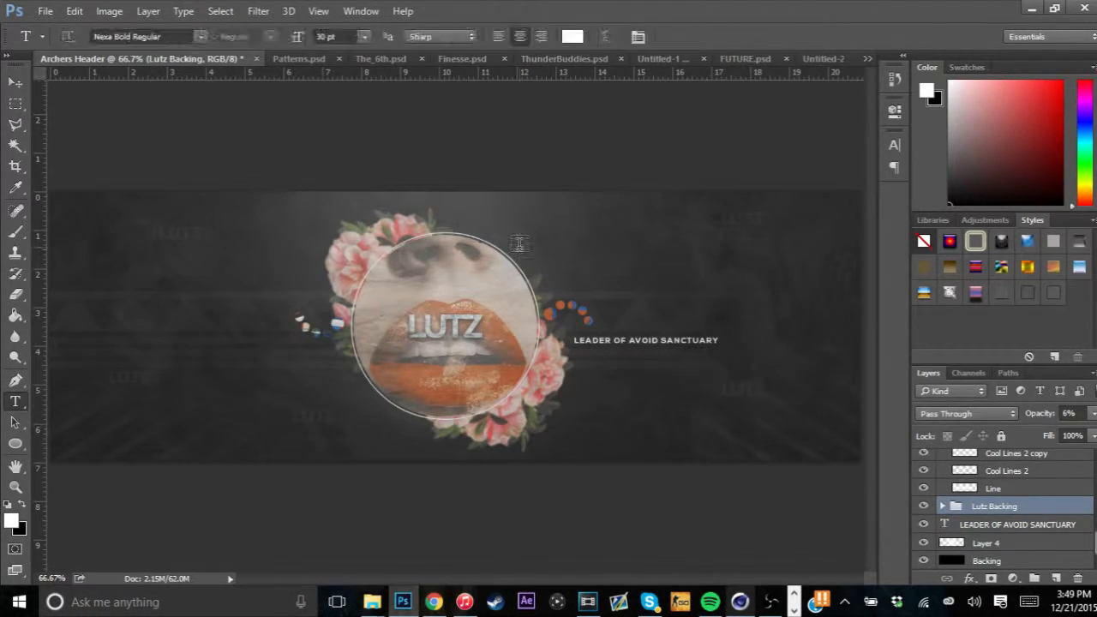
{"action": "left_click", "coordinate": [520, 247]}
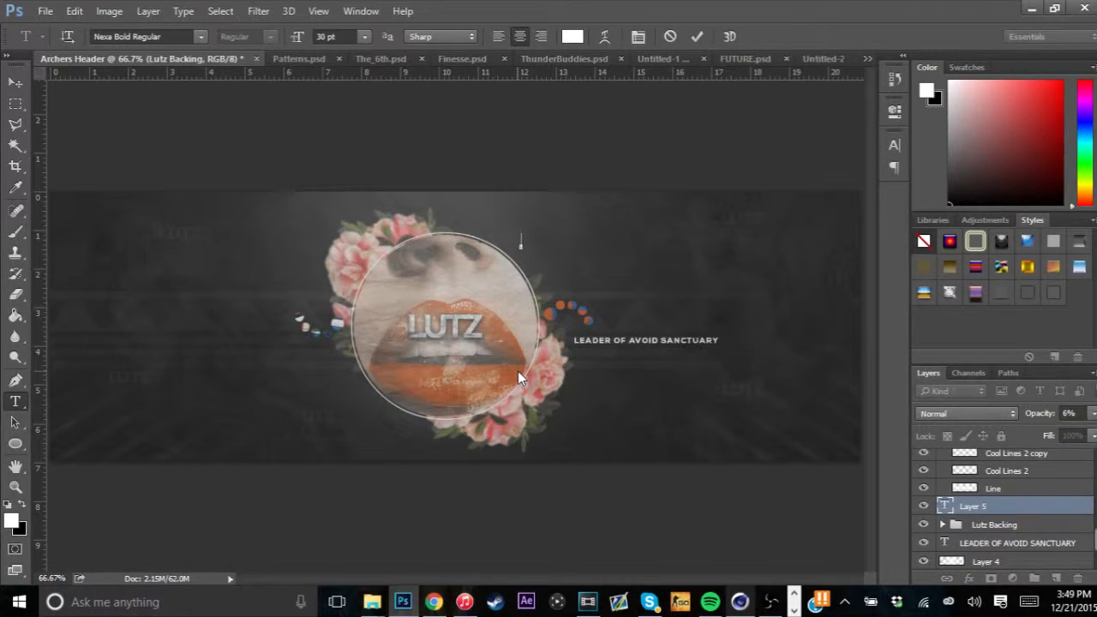
{"action": "type", "text": "L"}
{"action": "left_click", "coordinate": [696, 36]}
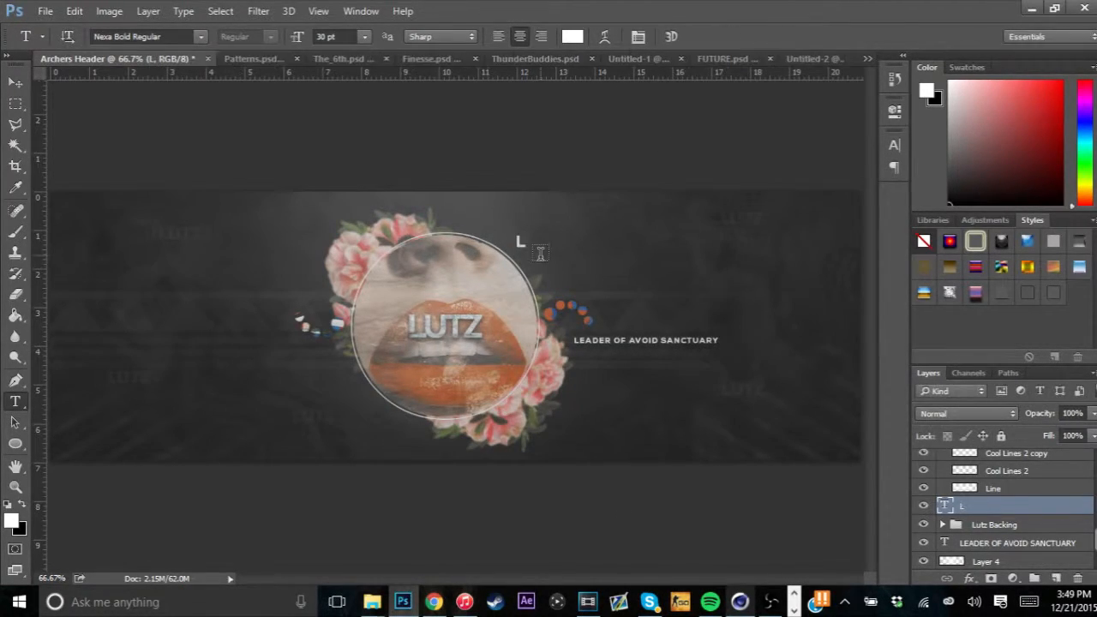
Add a separate letter "u" in 24 pt just below and to the right of the small L
{"action": "left_click", "coordinate": [540, 256]}
{"action": "left_click", "coordinate": [364, 36]}
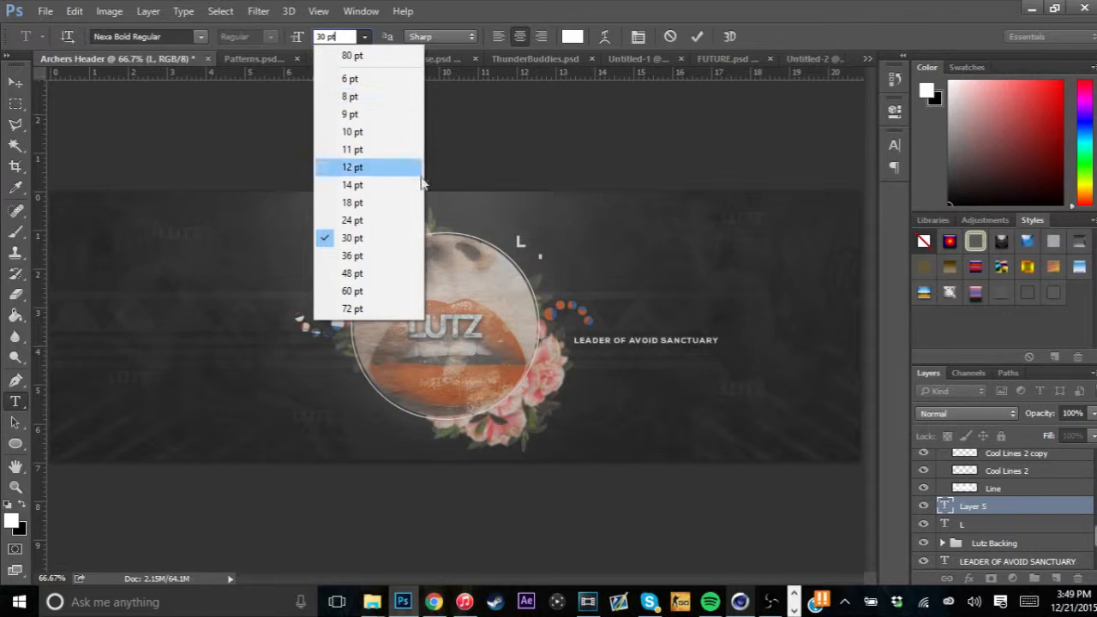
{"action": "left_click", "coordinate": [378, 223]}
{"action": "type", "text": "L"}
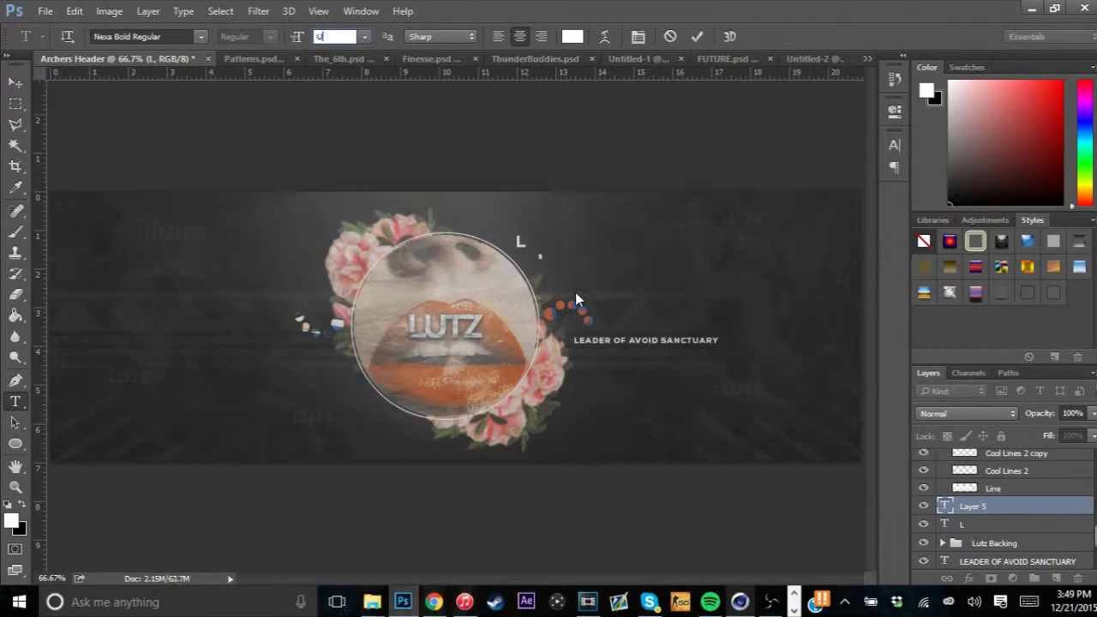
{"action": "left_click", "coordinate": [545, 262]}
{"action": "key", "text": "Return"}
{"action": "left_click", "coordinate": [364, 36]}
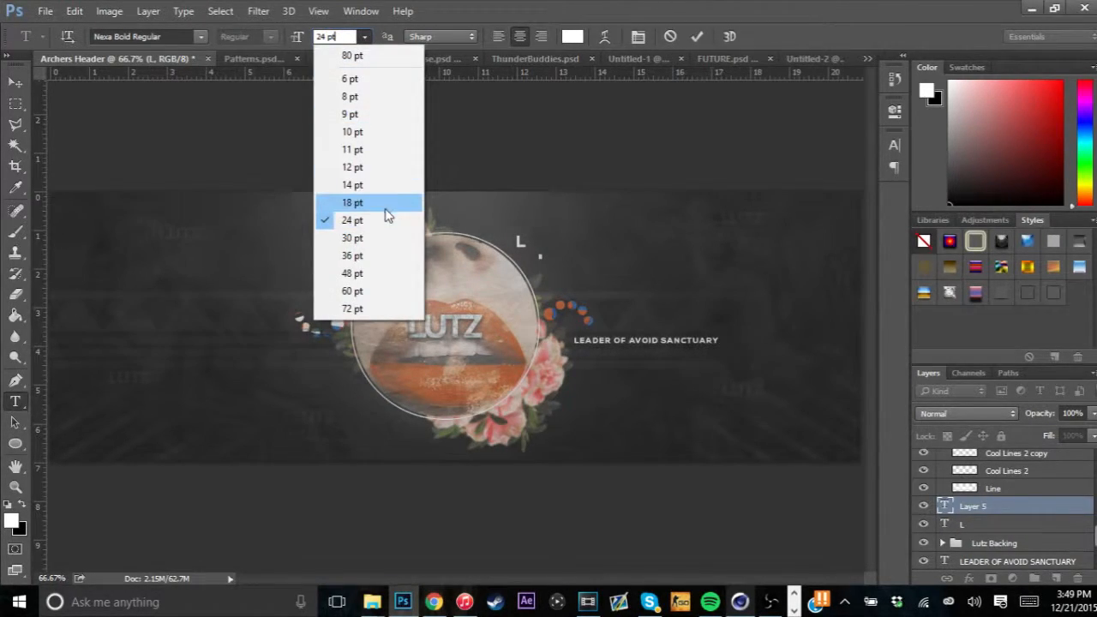
{"action": "left_click", "coordinate": [695, 37]}
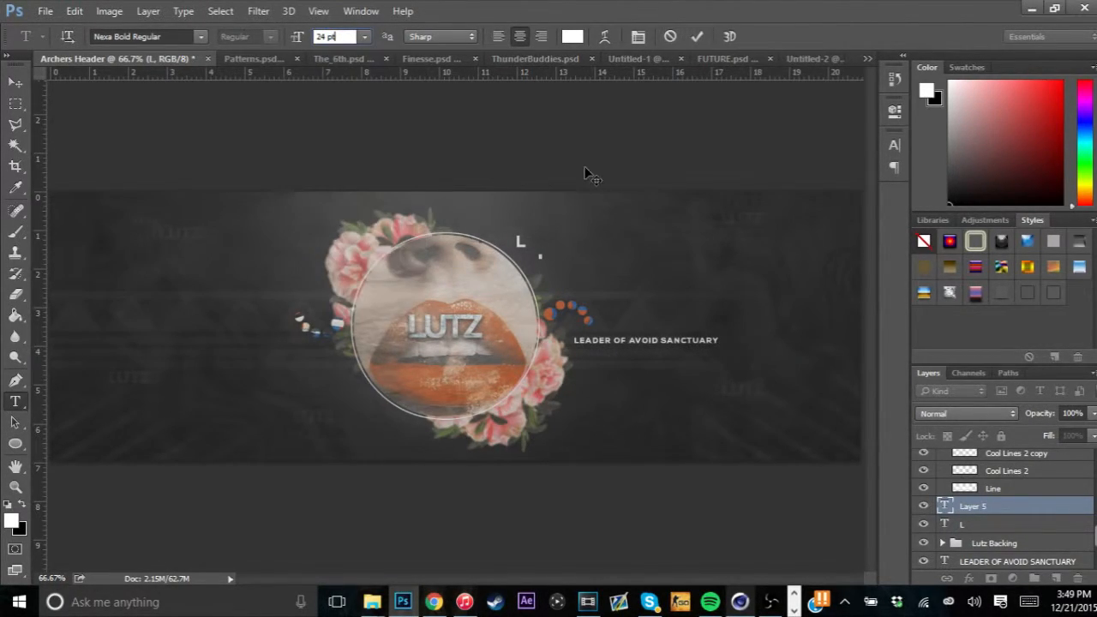
{"action": "left_click", "coordinate": [538, 251]}
{"action": "type", "text": "u"}
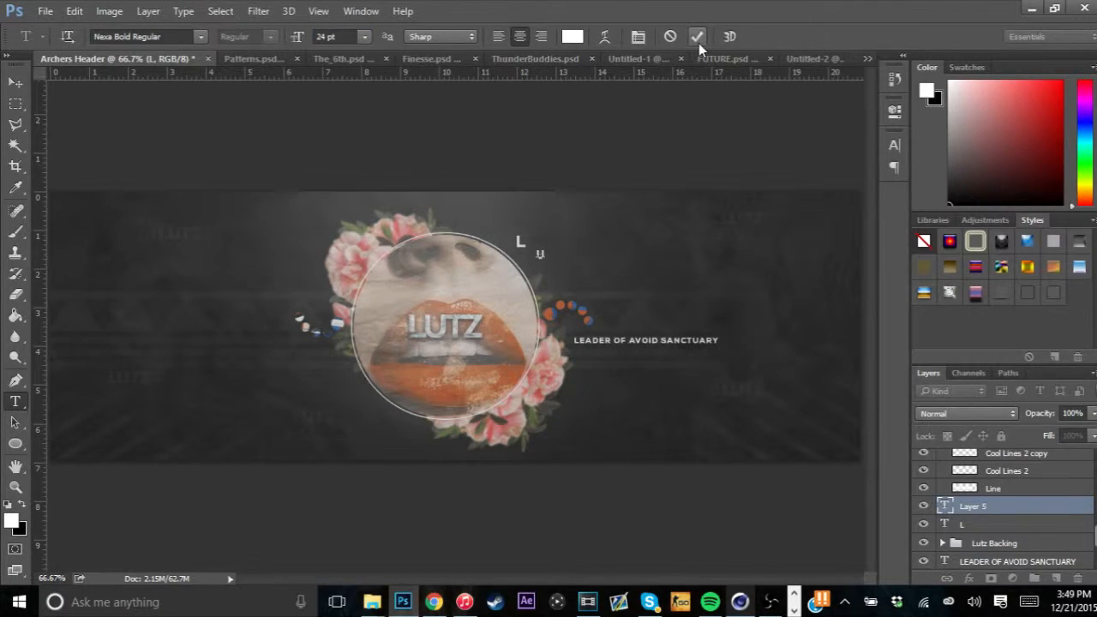
{"action": "left_click", "coordinate": [696, 37]}
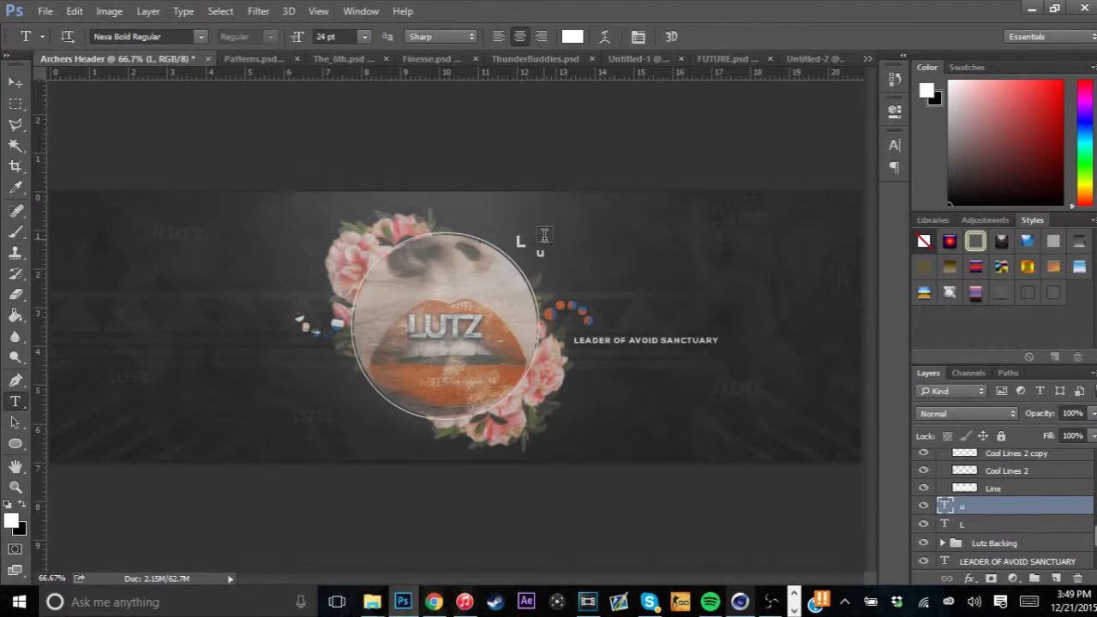
Add a separate letter "t" in 18 pt just above and to the right of the small u
{"action": "left_click", "coordinate": [543, 235]}
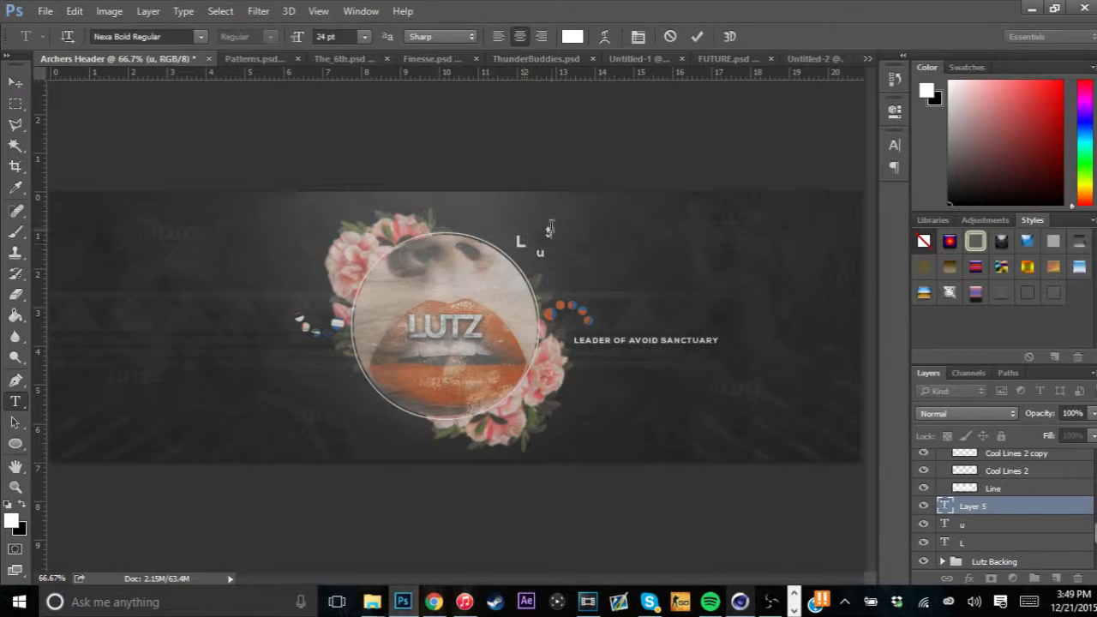
{"action": "left_click", "coordinate": [364, 37]}
{"action": "left_click", "coordinate": [348, 203]}
{"action": "left_click", "coordinate": [364, 37]}
{"action": "left_click", "coordinate": [367, 203]}
{"action": "left_click", "coordinate": [696, 36]}
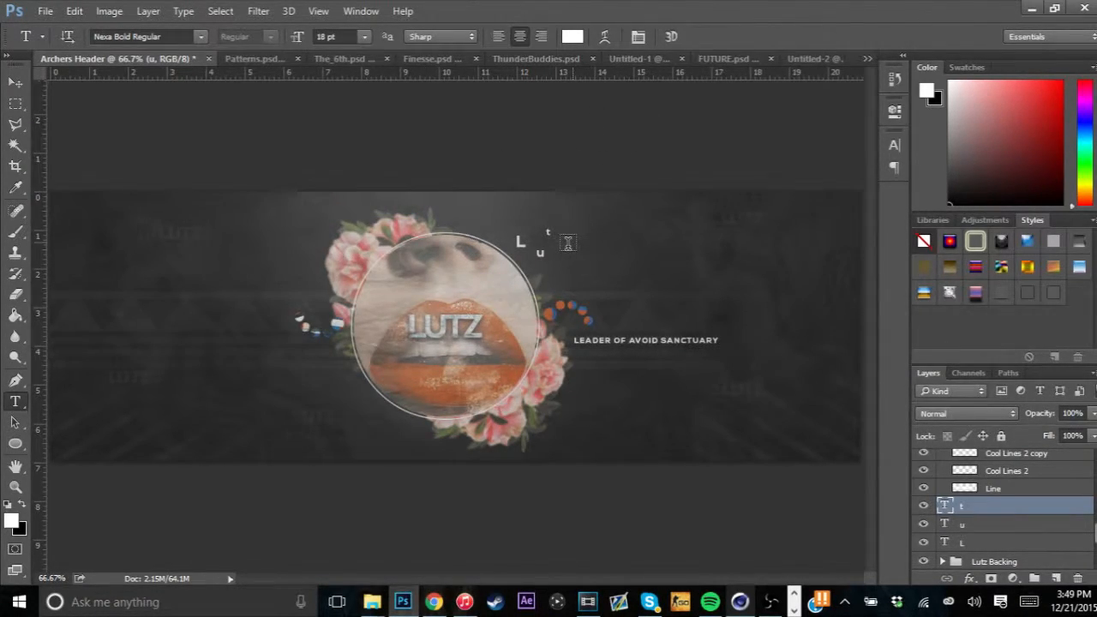
Add a separate letter "Z" in 36 pt to the right of the t to complete the staggered word
{"action": "left_click", "coordinate": [567, 243]}
{"action": "left_click", "coordinate": [364, 37]}
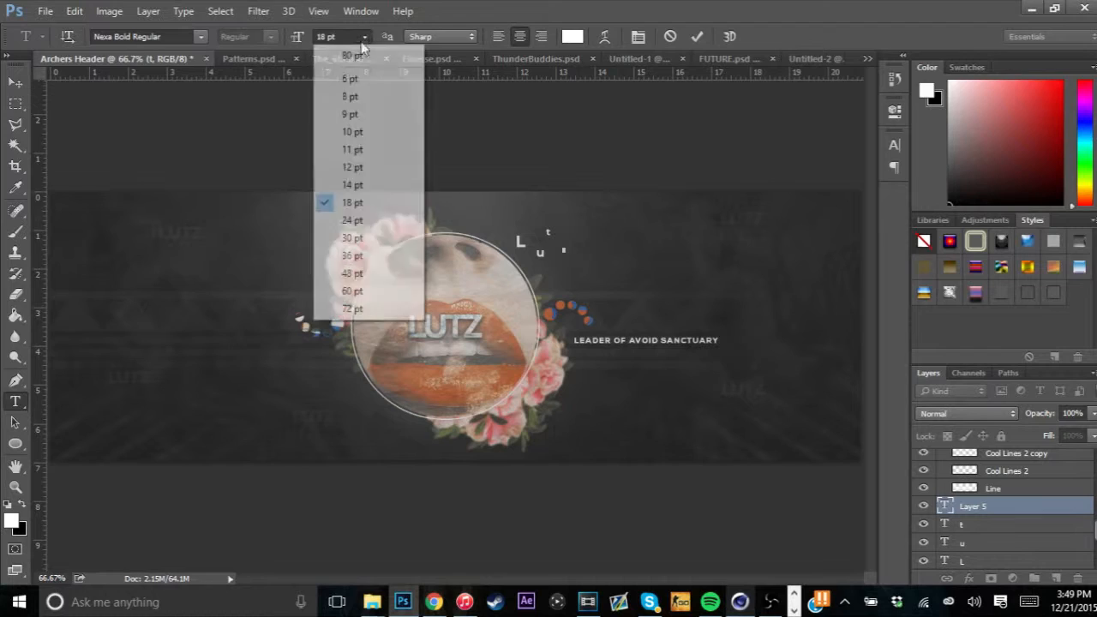
{"action": "left_click", "coordinate": [372, 255]}
{"action": "type", "text": "Z"}
{"action": "left_click", "coordinate": [696, 36]}
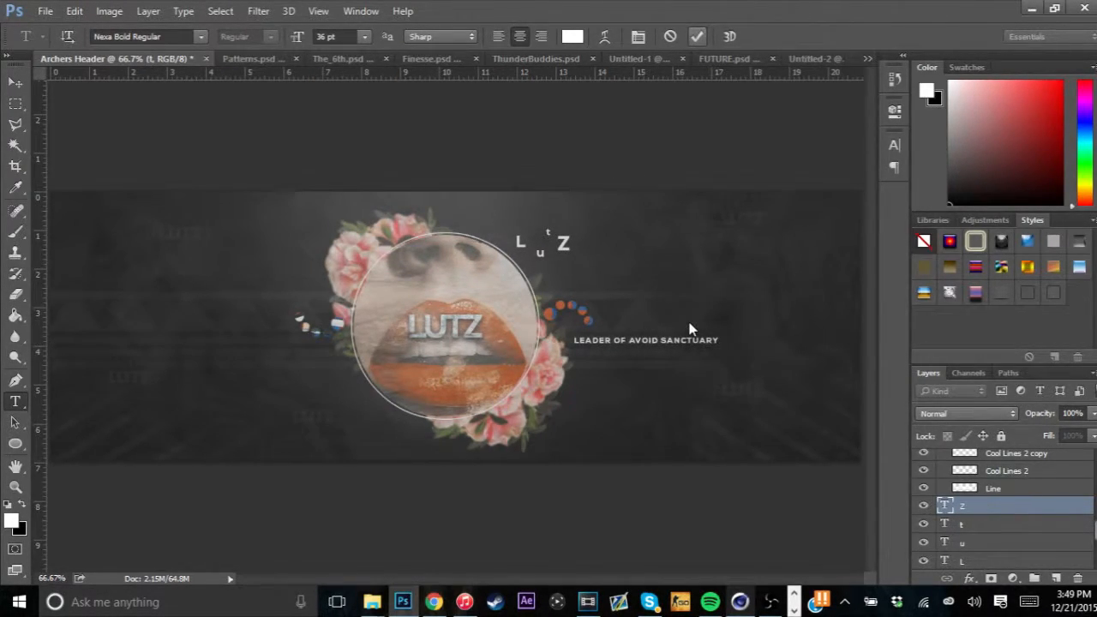
{"action": "scroll", "coordinate": [985, 497], "scroll_direction": "down", "scroll_amount": 1}
{"action": "left_click", "coordinate": [975, 507], "text": "shift"}
{"action": "key", "text": "ctrl+e"}
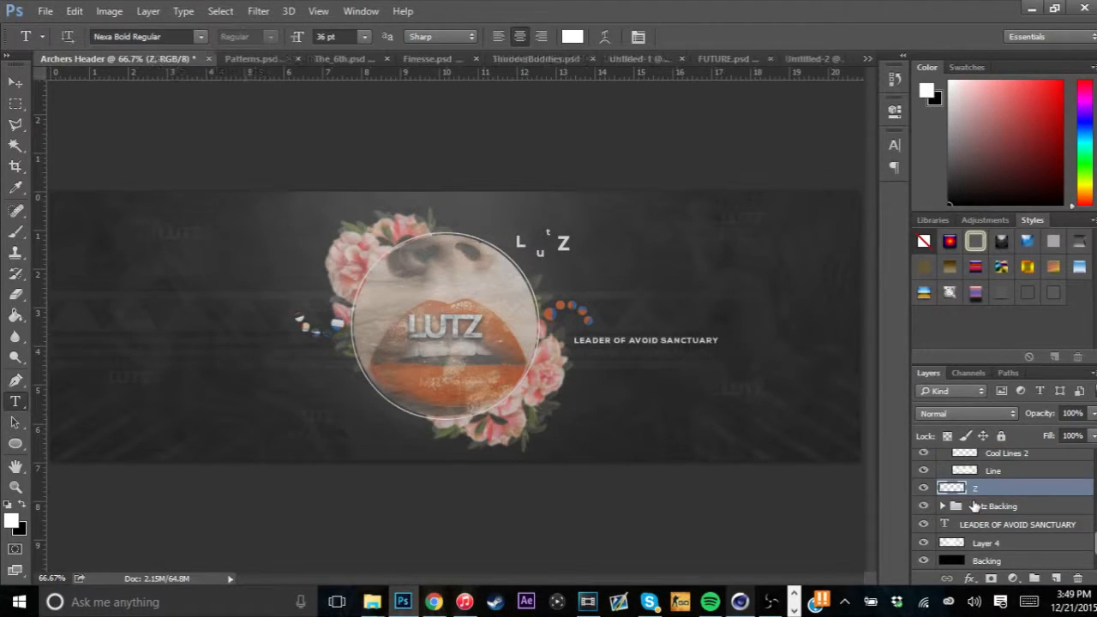
{"action": "key", "text": "ctrl+z"}
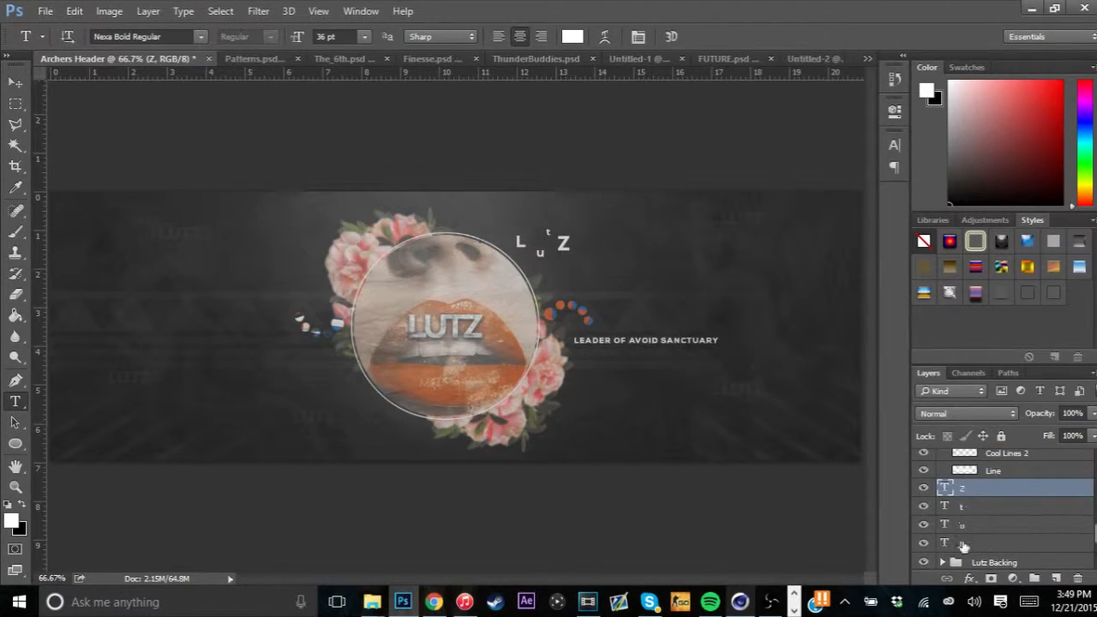
Group the four single-letter layers Z, t, u and L and name the group "Lutz"
{"action": "left_click", "coordinate": [964, 544], "text": "shift"}
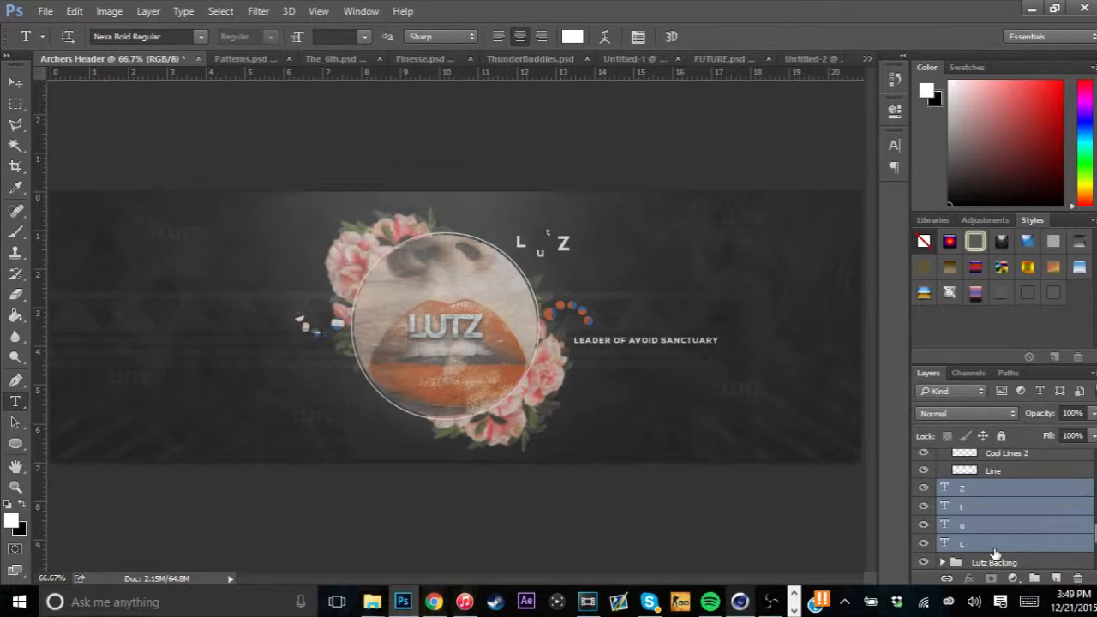
{"action": "key", "text": "ctrl+g"}
{"action": "double_click", "coordinate": [989, 489]}
{"action": "type", "text": "Lutz"}
{"action": "key", "text": "Return"}
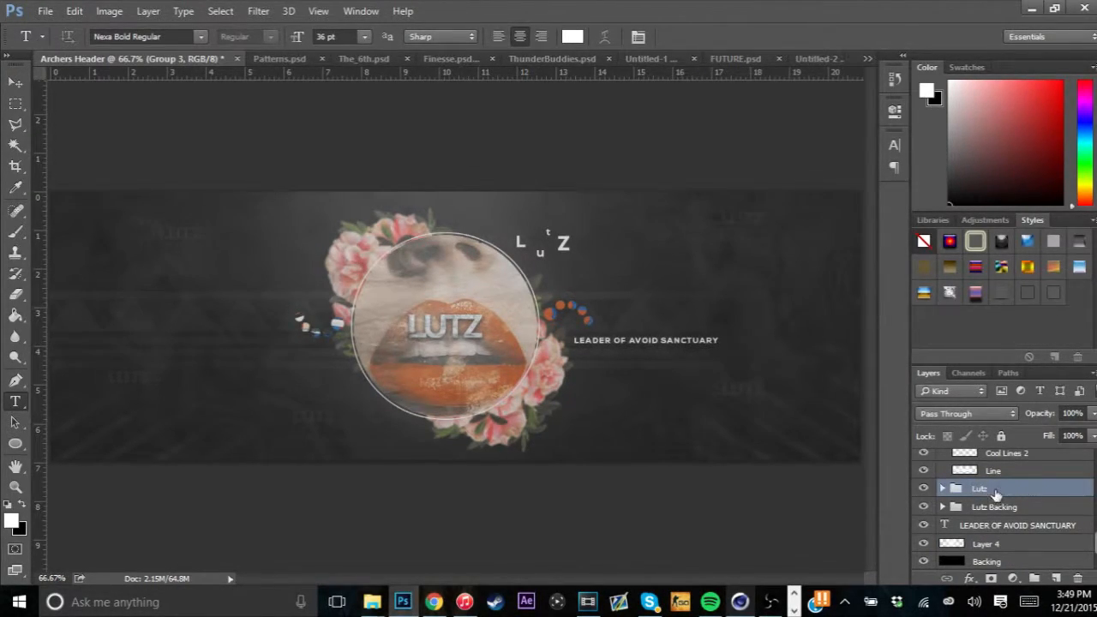
Make three copies of the Lutz letter group and place them in the header's top-left, bottom-left and bottom-right areas
{"action": "key", "text": "ctrl+j"}
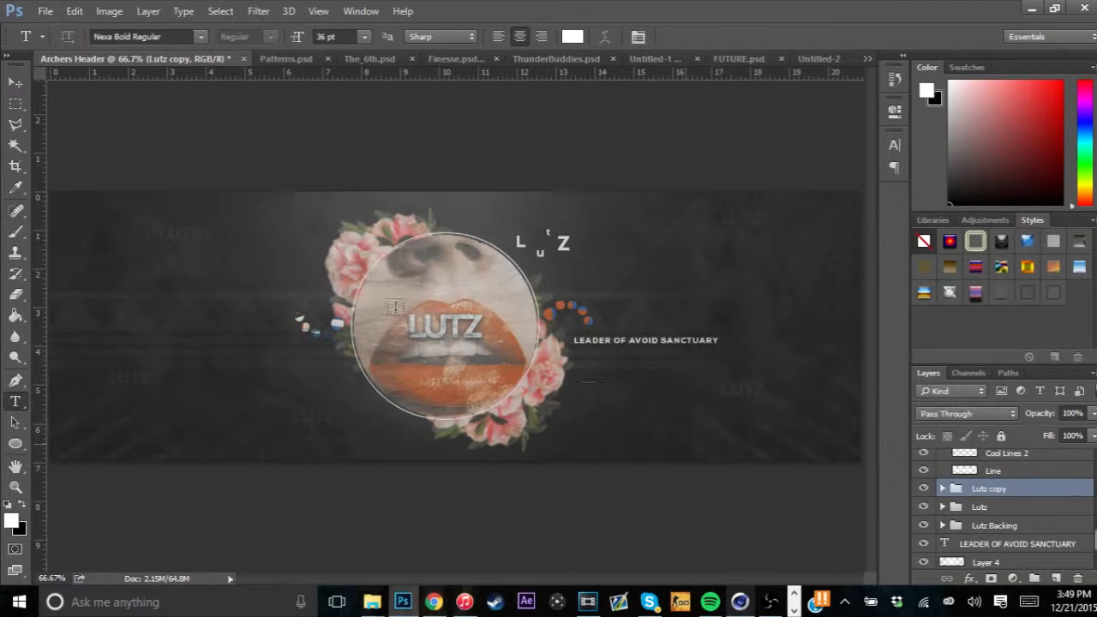
{"action": "key", "text": "v"}
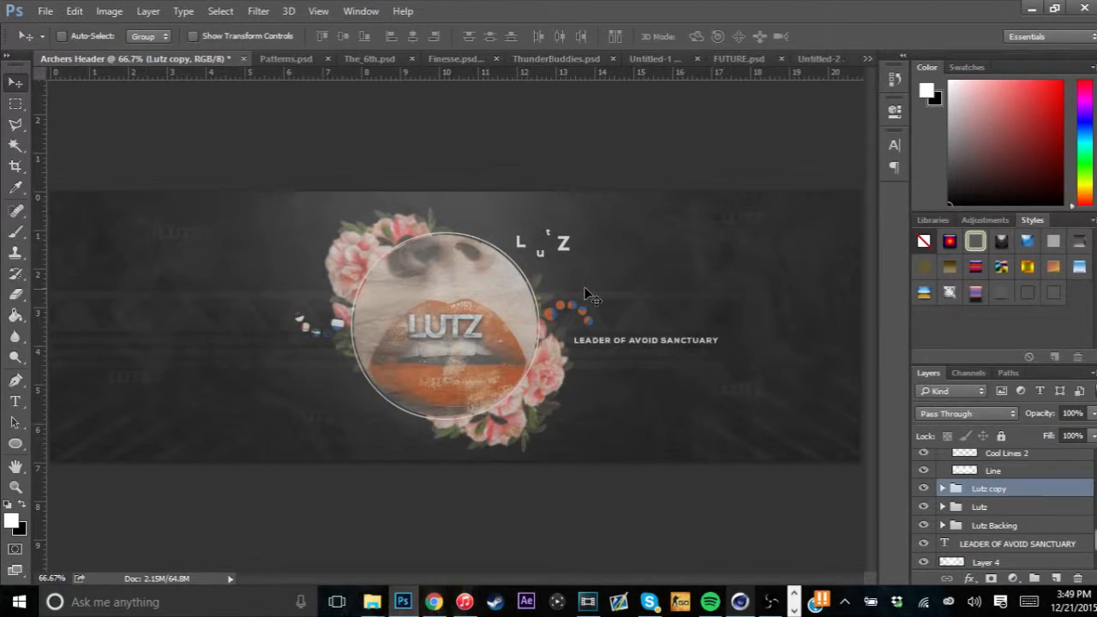
{"action": "left_click_drag", "start_coordinate": [196, 244], "coordinate": [680, 415]}
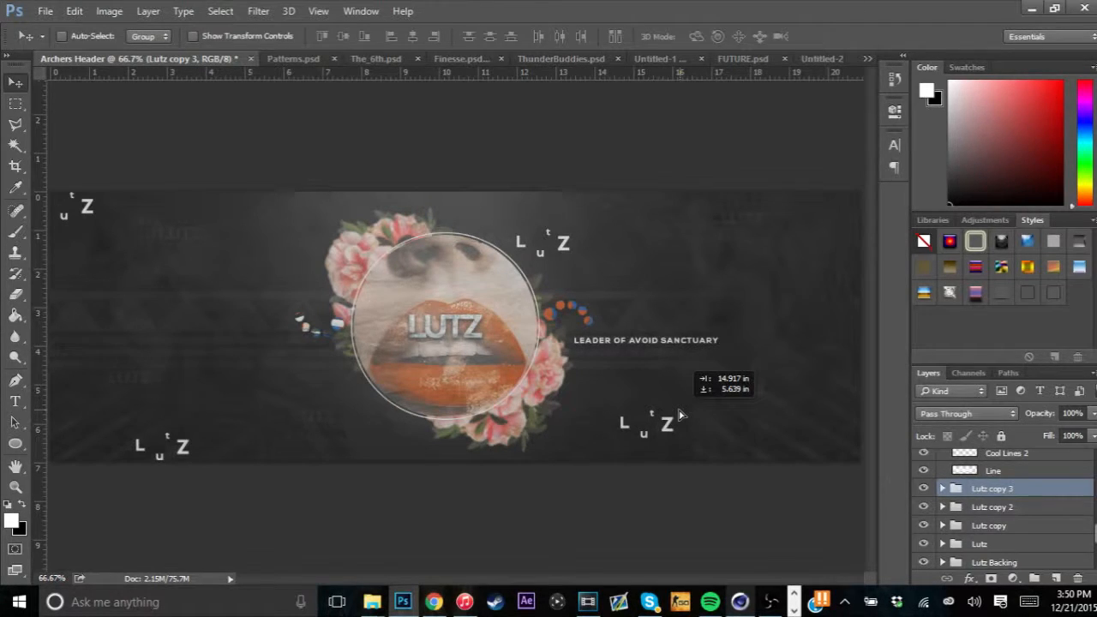
{"action": "left_click_drag", "start_coordinate": [679, 415], "coordinate": [689, 423]}
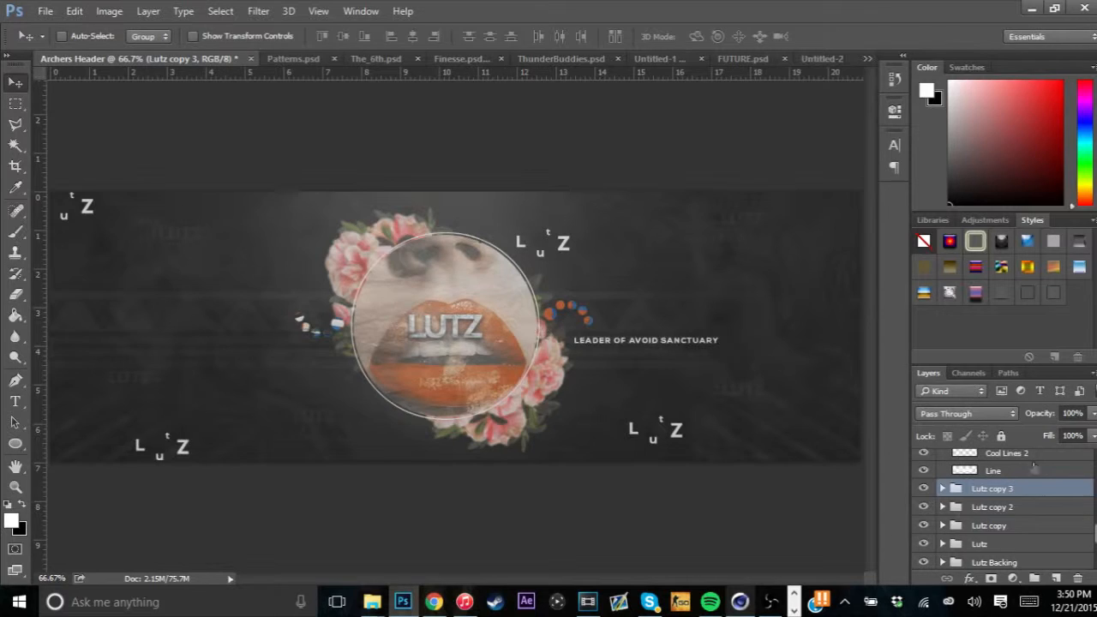
Group the four Lutz letter groups together and lower the new group's opacity to 4%
{"action": "scroll", "coordinate": [1018, 548], "scroll_direction": "down", "scroll_amount": 1}
{"action": "left_click", "coordinate": [1015, 526], "text": "shift"}
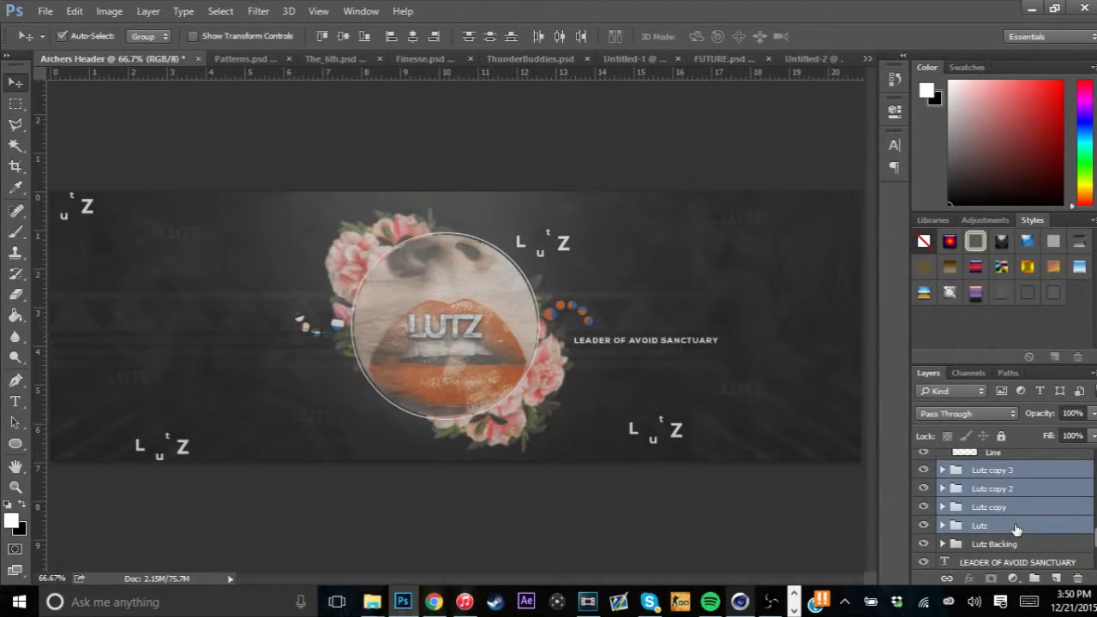
{"action": "key", "text": "ctrl+g"}
{"action": "left_click", "coordinate": [1093, 413]}
{"action": "left_click_drag", "start_coordinate": [1088, 432], "coordinate": [1014, 431]}
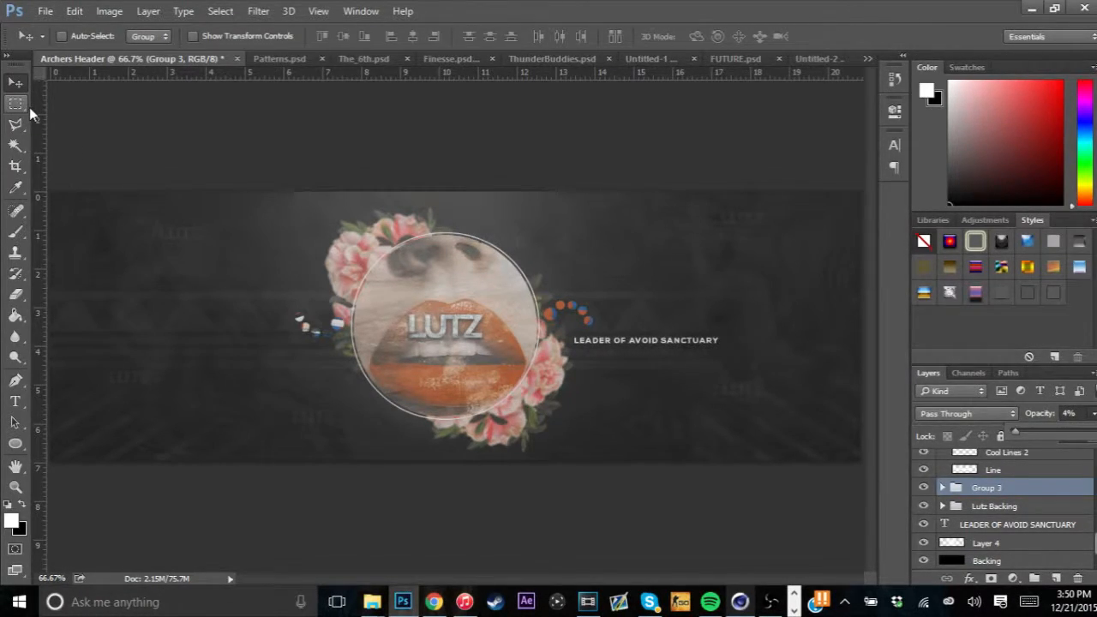
Add a new empty layer above the Archers CC group at the top of the layer stack
{"action": "scroll", "coordinate": [1028, 474], "scroll_direction": "up", "scroll_amount": 3}
{"action": "scroll", "coordinate": [1027, 474], "scroll_direction": "up", "scroll_amount": 5}
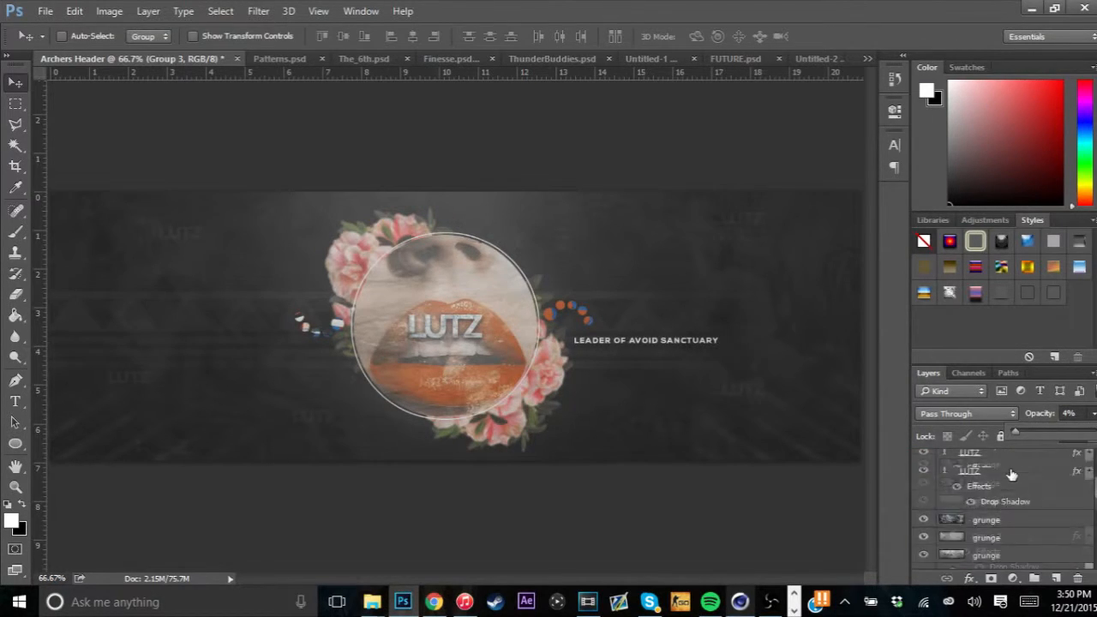
{"action": "left_click", "coordinate": [1009, 461]}
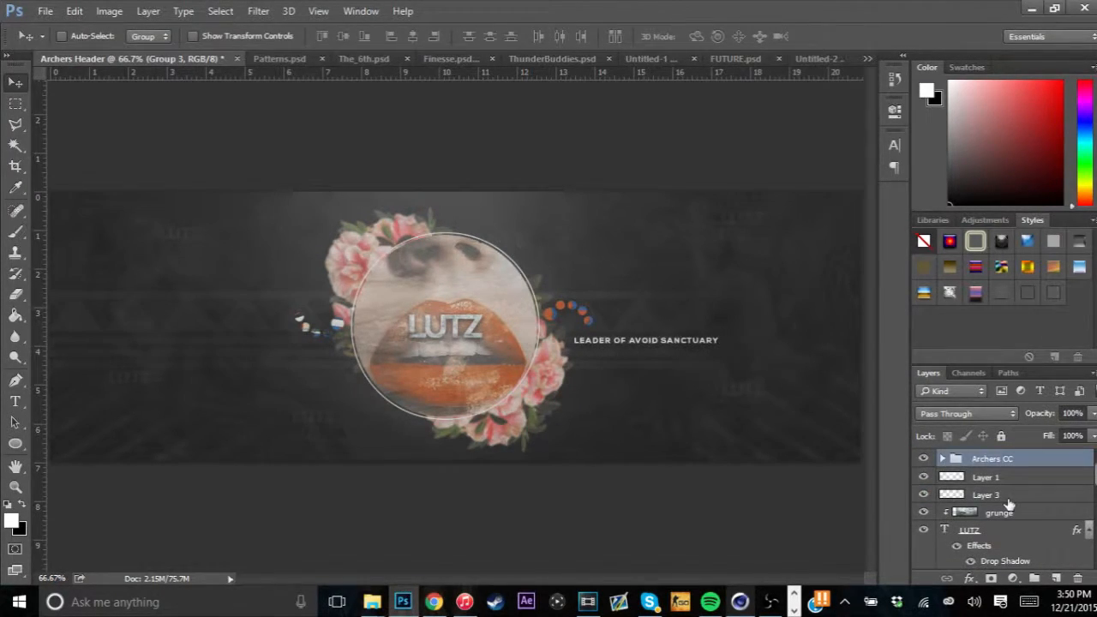
{"action": "left_click", "coordinate": [1054, 579]}
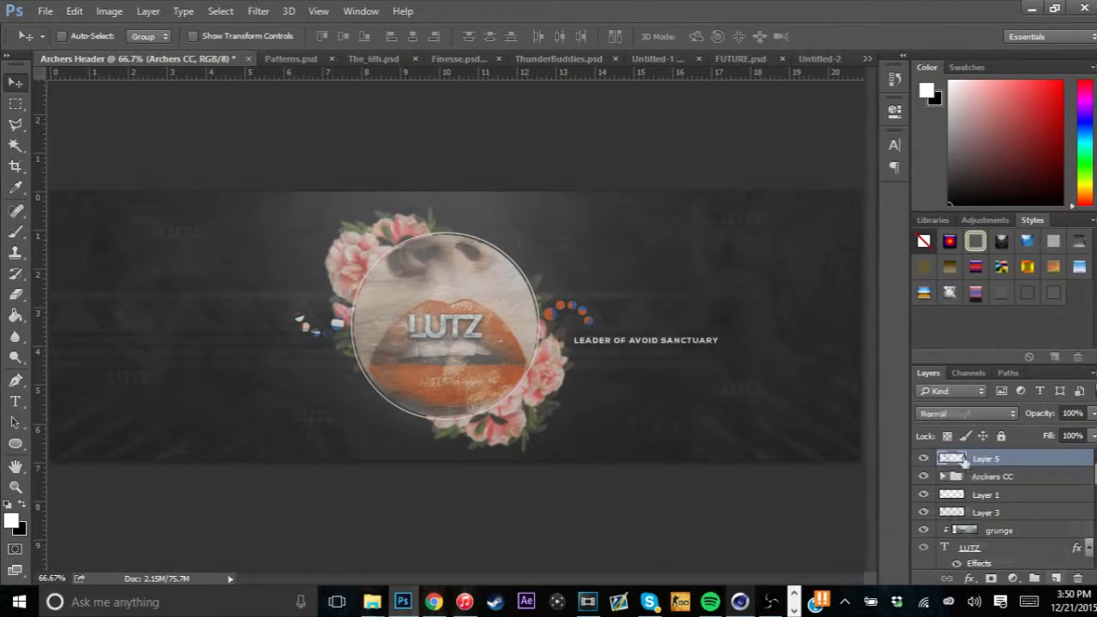
Paint both ends of the header black with a 900 px soft brush and lower that layer's opacity to 43%
{"action": "left_click", "coordinate": [21, 505]}
{"action": "left_click", "coordinate": [15, 234]}
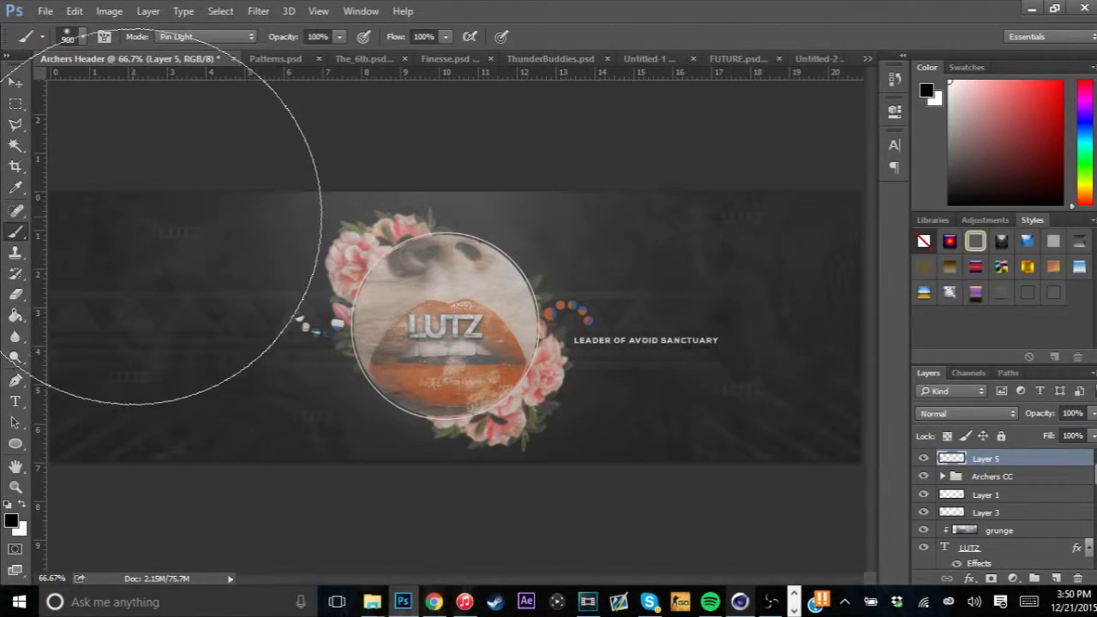
{"action": "left_click_drag", "start_coordinate": [141, 244], "coordinate": [242, 530]}
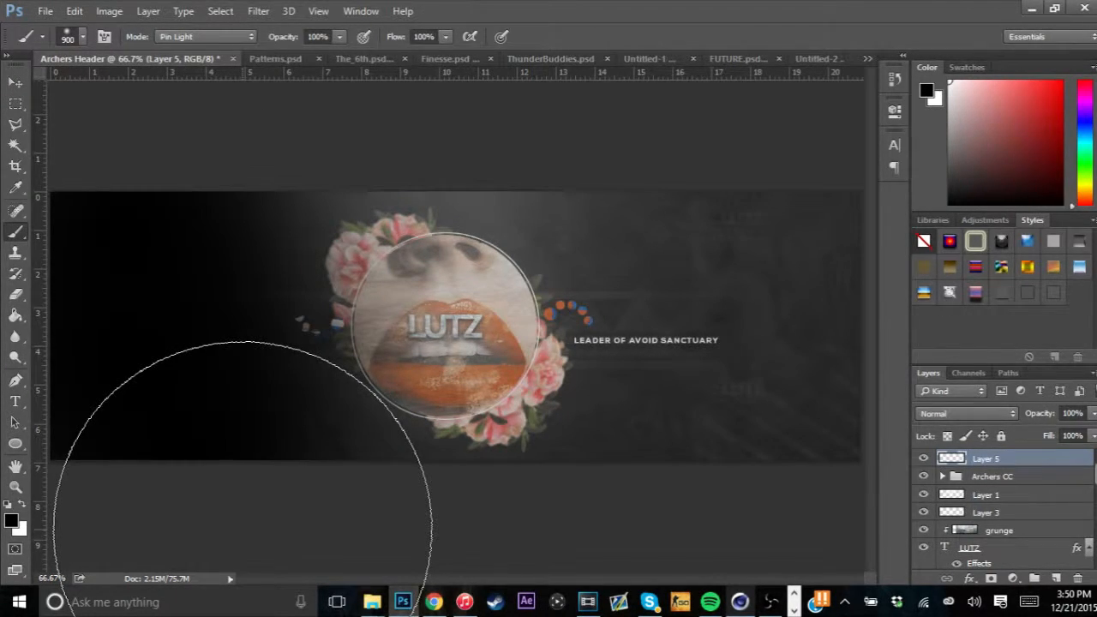
{"action": "left_click_drag", "start_coordinate": [242, 531], "coordinate": [719, 356]}
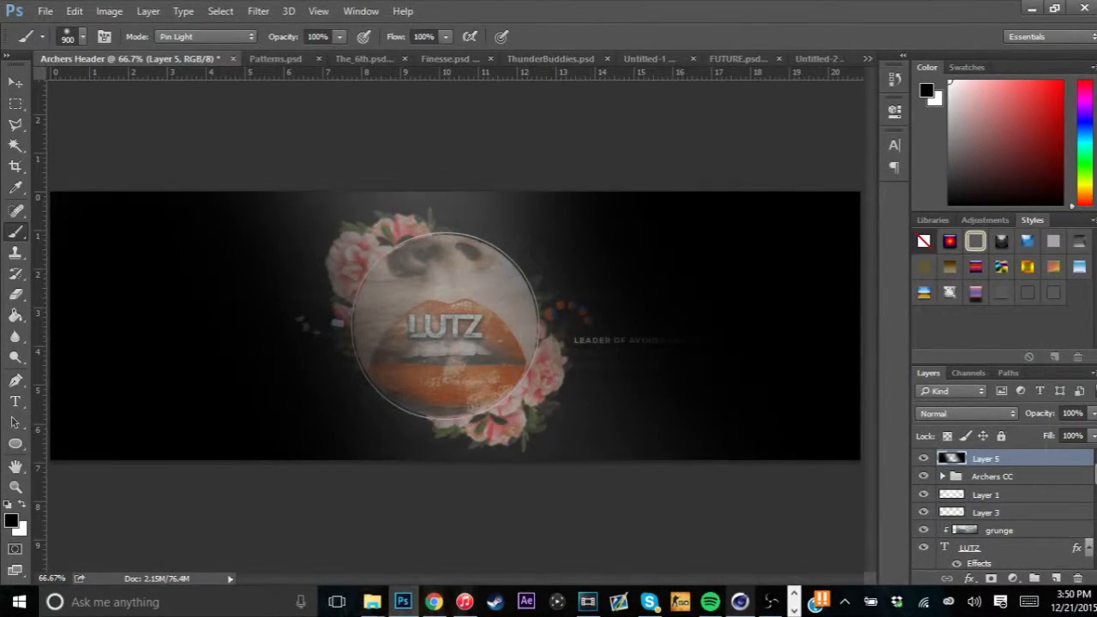
{"action": "left_click", "coordinate": [1094, 435]}
{"action": "left_click_drag", "start_coordinate": [1093, 435], "coordinate": [1041, 435]}
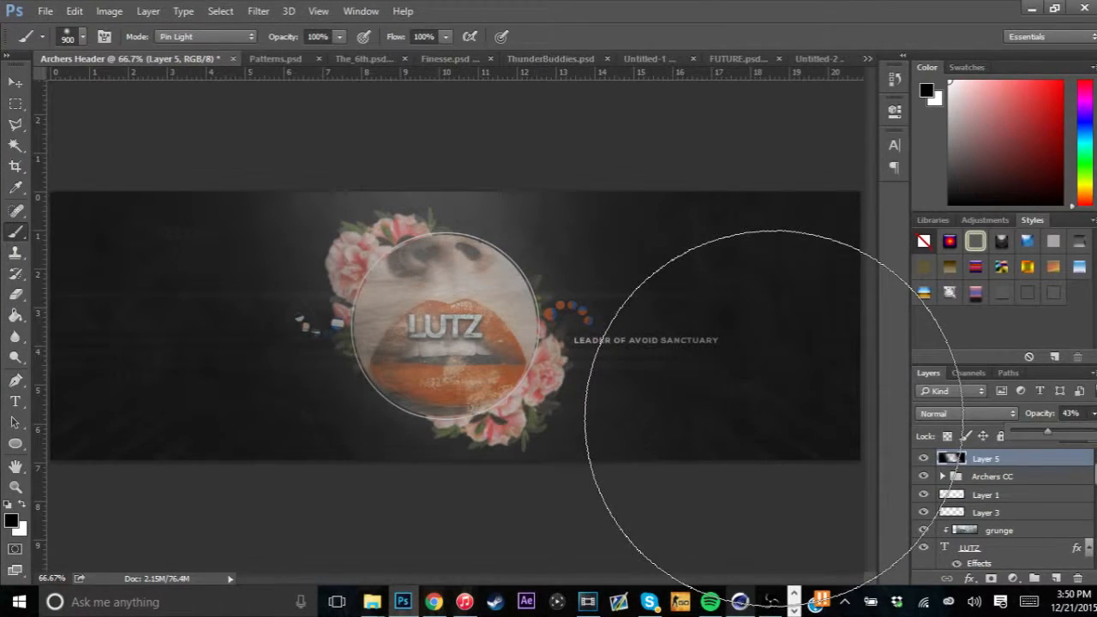
{"action": "key", "text": "v"}
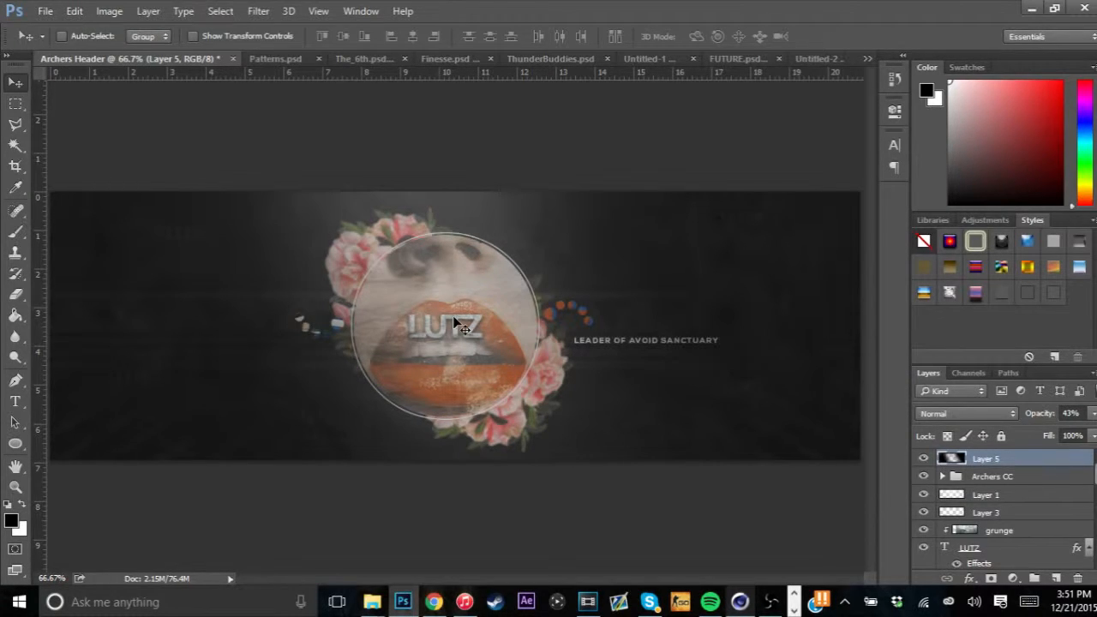
{"action": "scroll", "coordinate": [1033, 514], "scroll_direction": "up", "scroll_amount": 1}
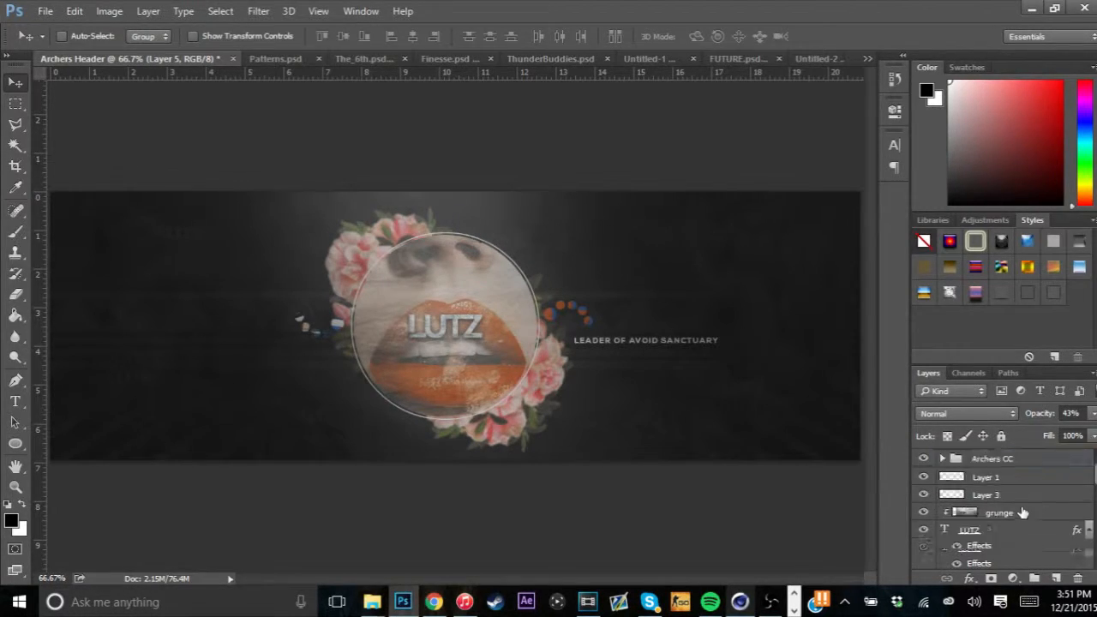
{"action": "left_click", "coordinate": [257, 11]}
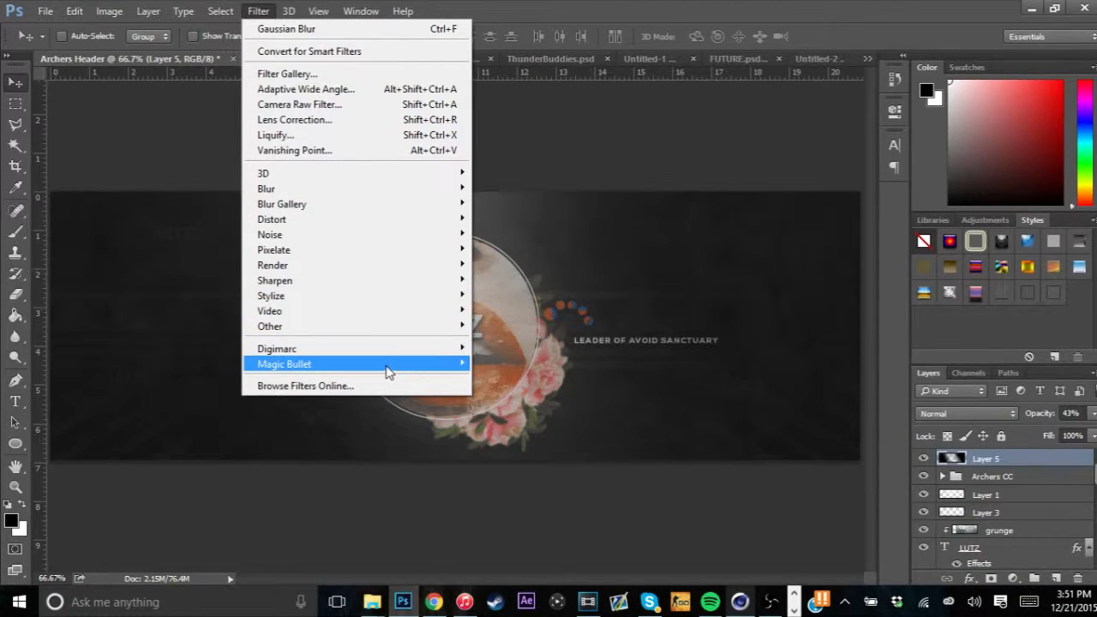
{"action": "mouse_move", "coordinate": [390, 366]}
{"action": "left_click", "coordinate": [643, 10]}
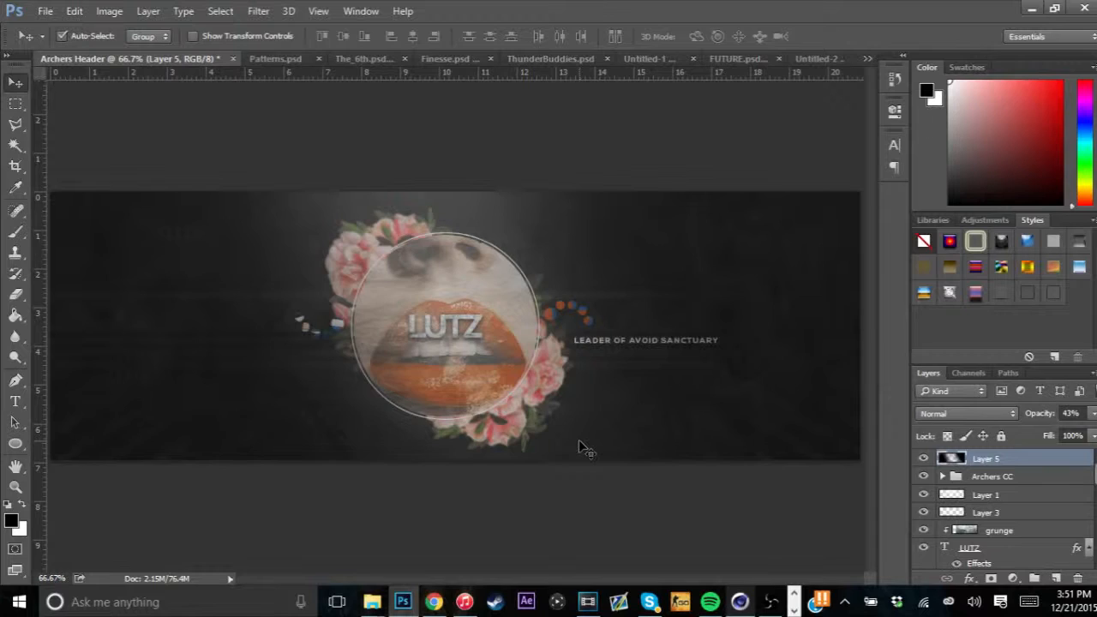
{"action": "key", "text": "ctrl+minus"}
{"action": "key", "text": "ctrl+plus"}
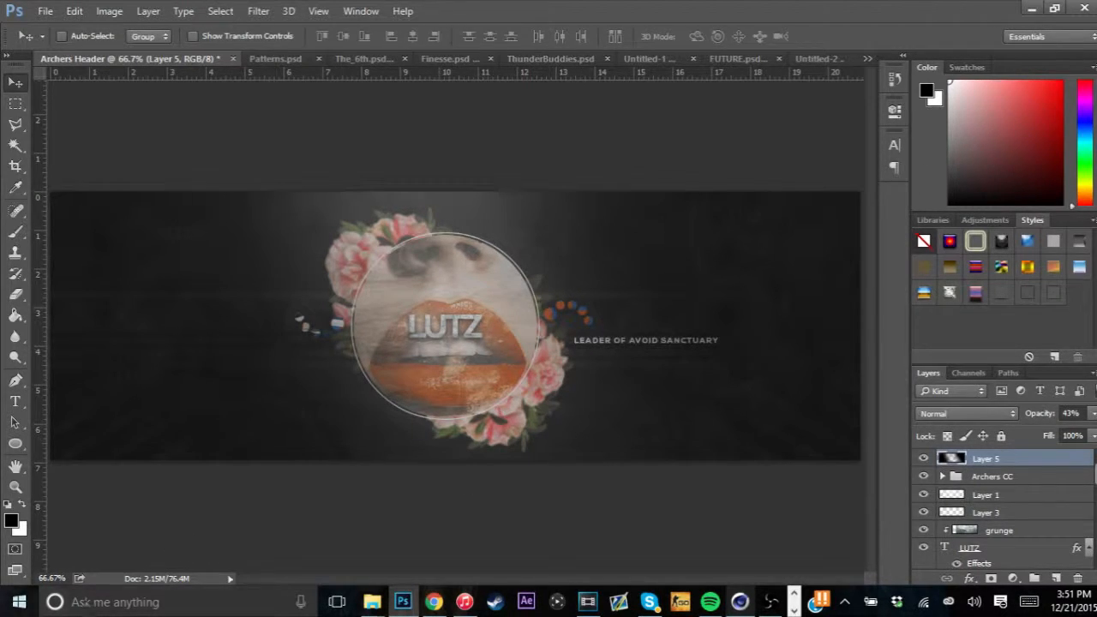
Look at the 3D Projects page of the Archers portfolio in Chrome and return to the header in Photoshop
{"action": "left_click", "coordinate": [433, 601]}
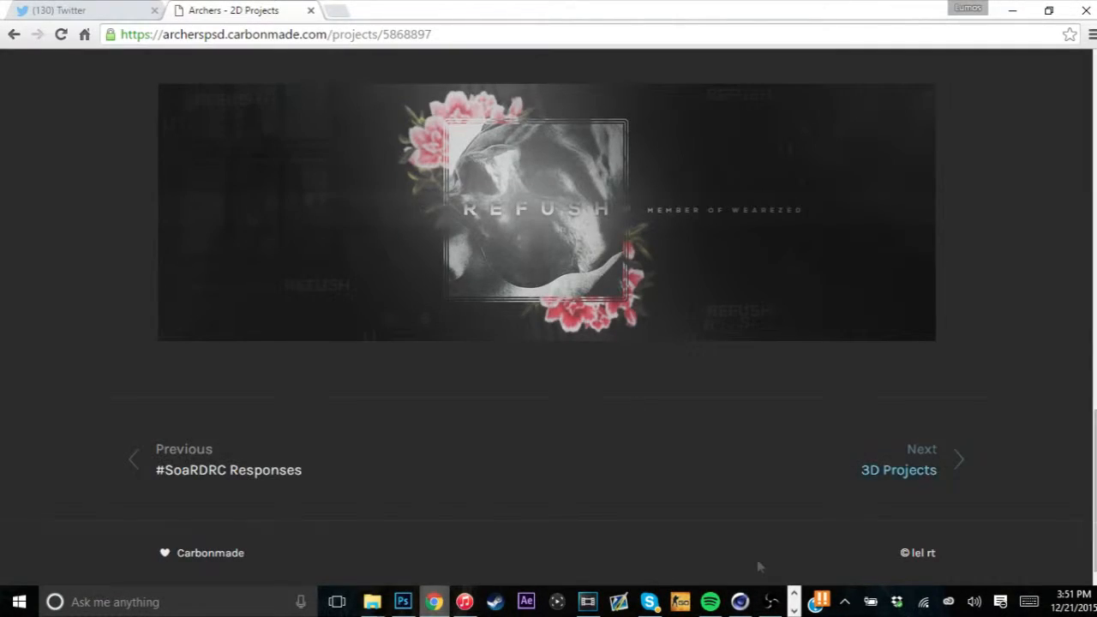
{"action": "left_click", "coordinate": [922, 471]}
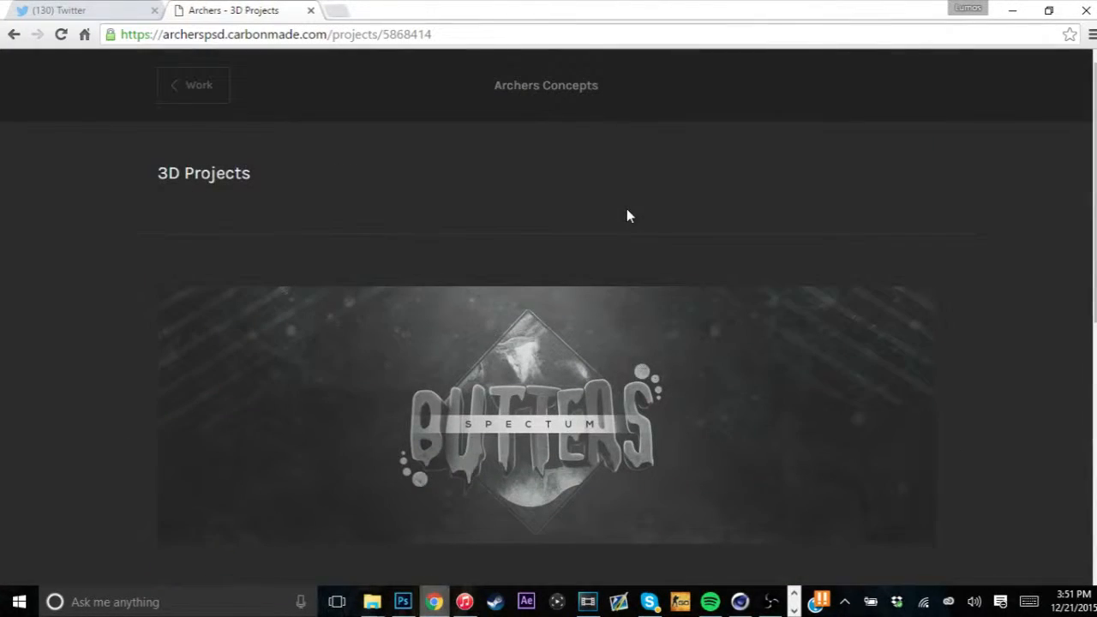
{"action": "left_click", "coordinate": [1012, 10]}
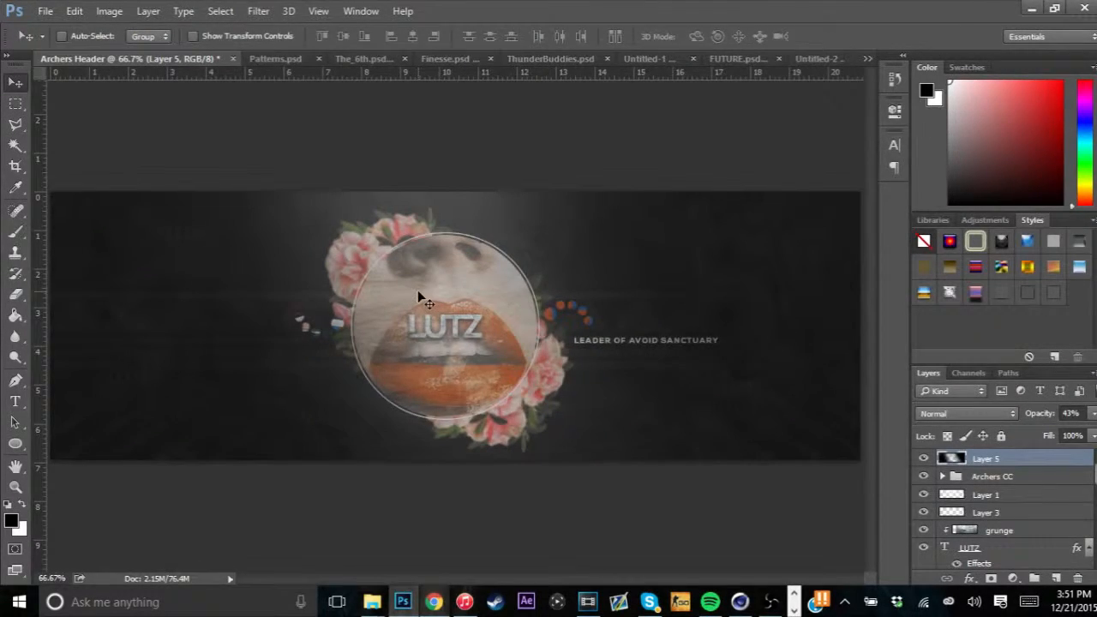